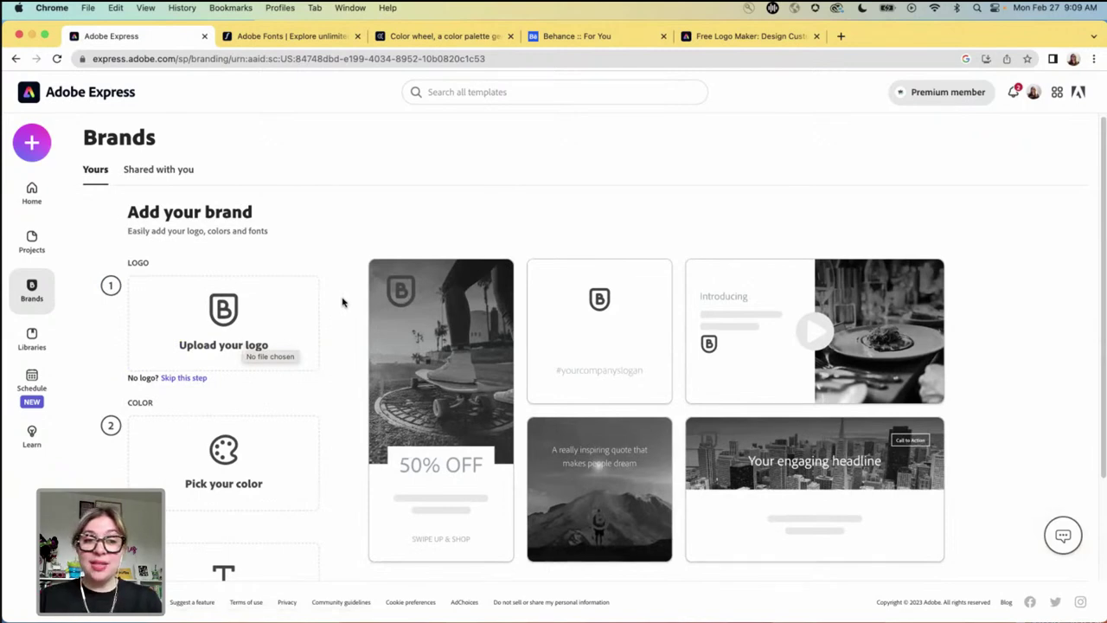
Look over the free logo maker page, then return to the brand setup page
{"action": "scroll", "coordinate": [332, 395], "scroll_direction": "down", "scroll_amount": 2}
{"action": "scroll", "coordinate": [331, 395], "scroll_direction": "down", "scroll_amount": 1}
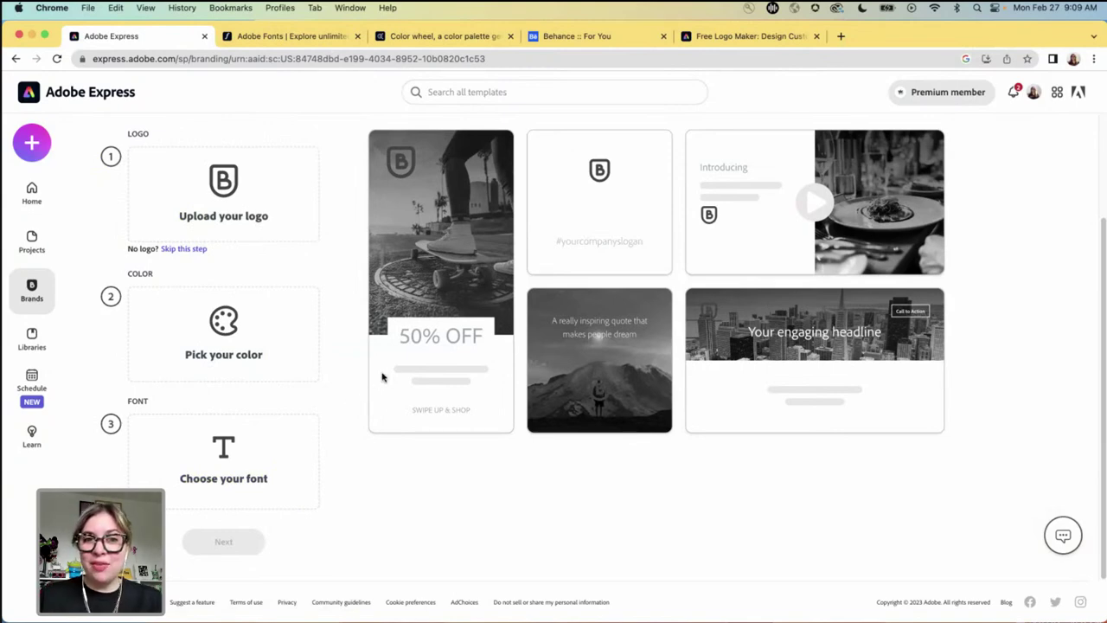
{"action": "left_click", "coordinate": [739, 36]}
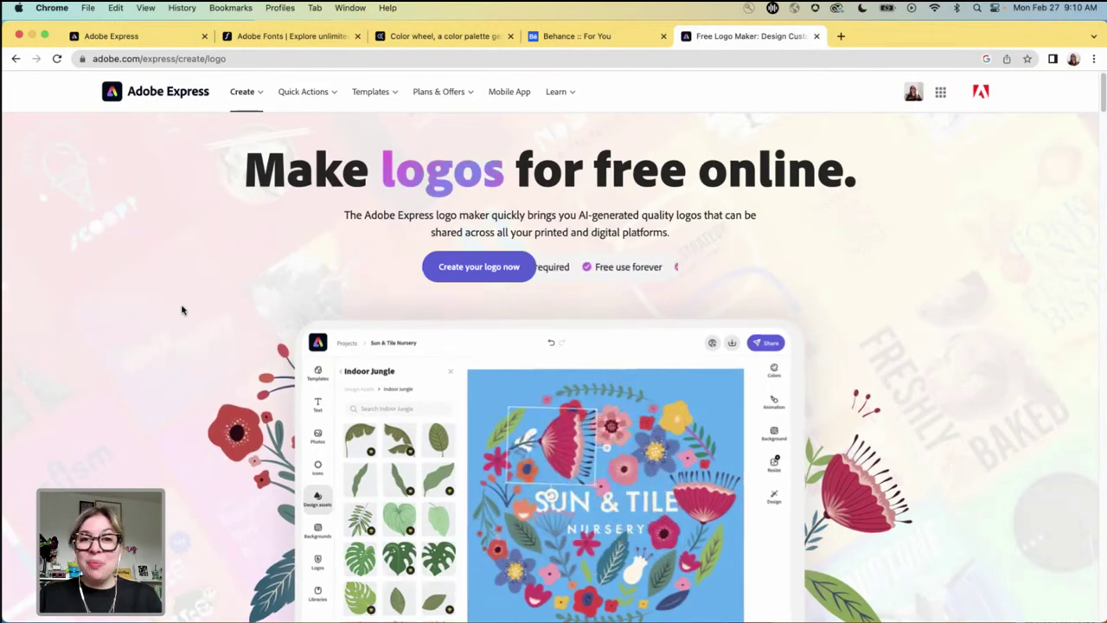
{"action": "scroll", "coordinate": [185, 312], "scroll_direction": "down", "scroll_amount": 5}
{"action": "scroll", "coordinate": [185, 310], "scroll_direction": "up", "scroll_amount": 2}
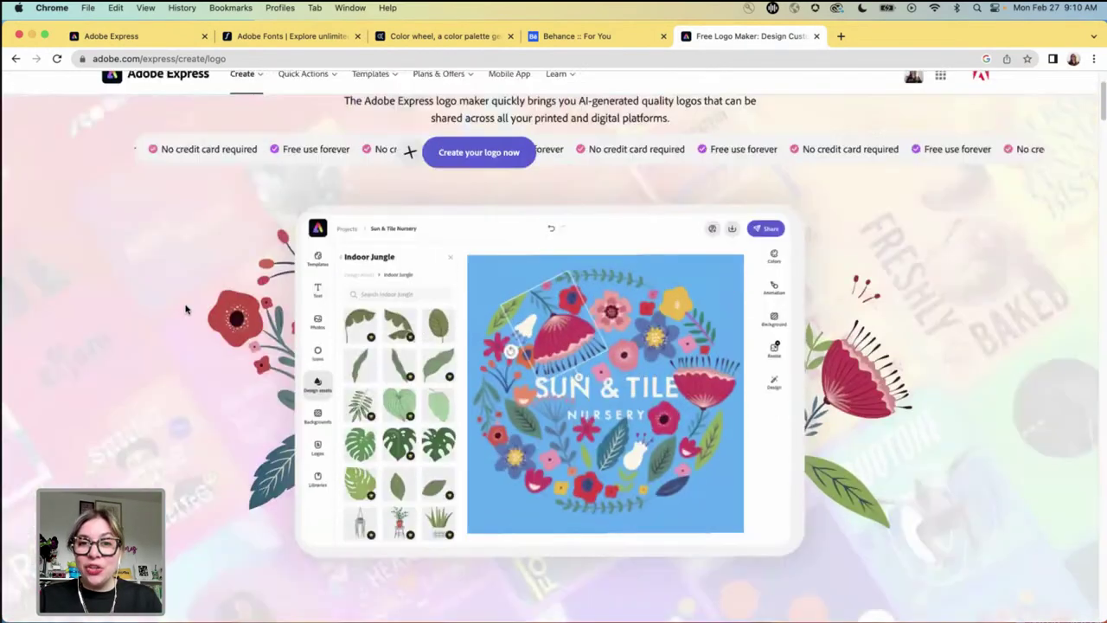
{"action": "scroll", "coordinate": [185, 310], "scroll_direction": "up", "scroll_amount": 2}
{"action": "scroll", "coordinate": [185, 310], "scroll_direction": "up", "scroll_amount": 1}
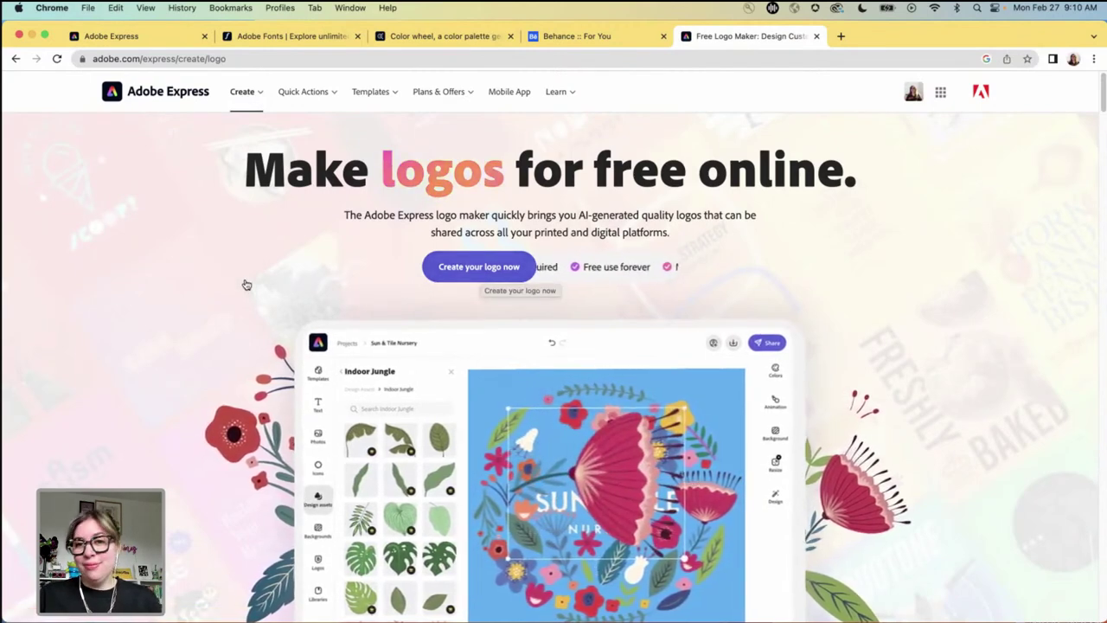
{"action": "left_click", "coordinate": [143, 36]}
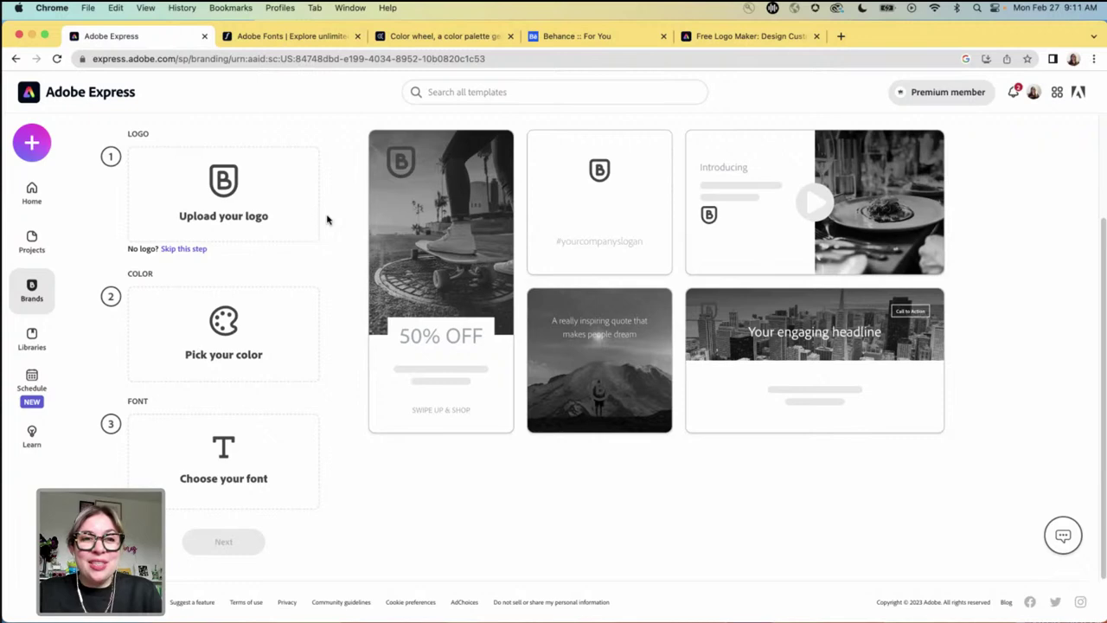
Upload smileemoji_file_purple.png as the brand logo
{"action": "left_click", "coordinate": [230, 195]}
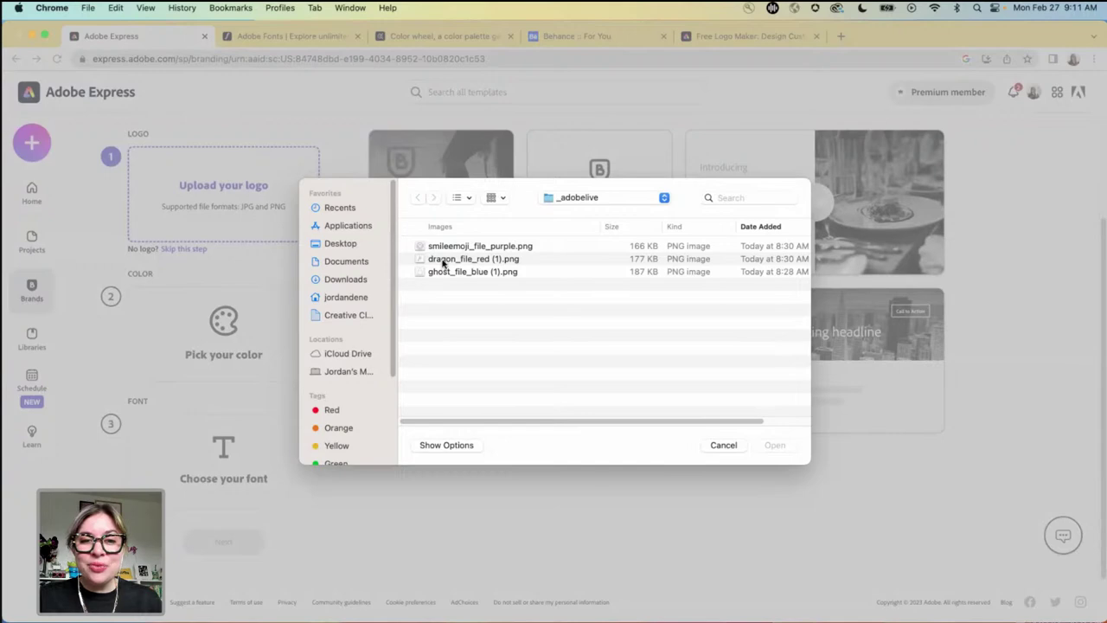
{"action": "left_click", "coordinate": [441, 247]}
{"action": "left_click", "coordinate": [775, 444]}
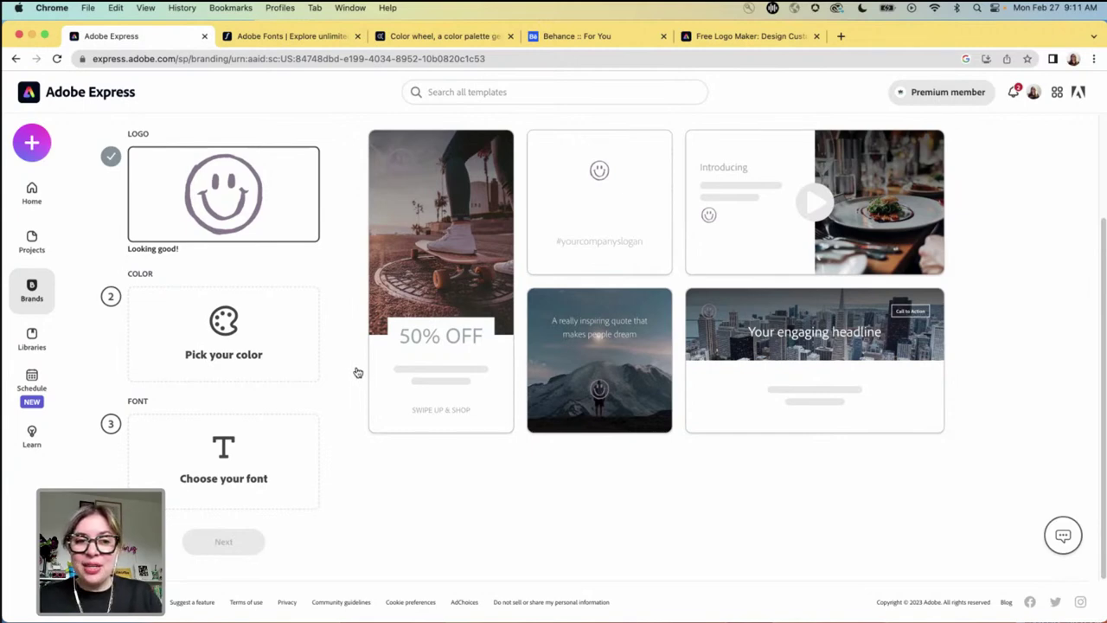
Choose hex #BF4040 as the brand colour and save it
{"action": "left_click", "coordinate": [256, 348]}
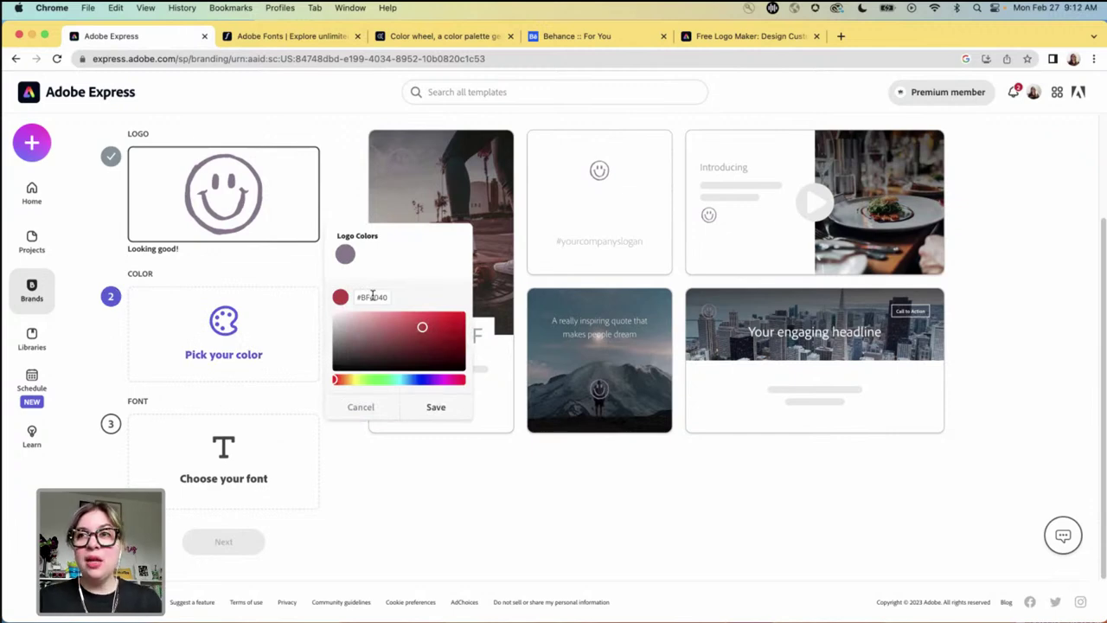
{"action": "left_click", "coordinate": [360, 492]}
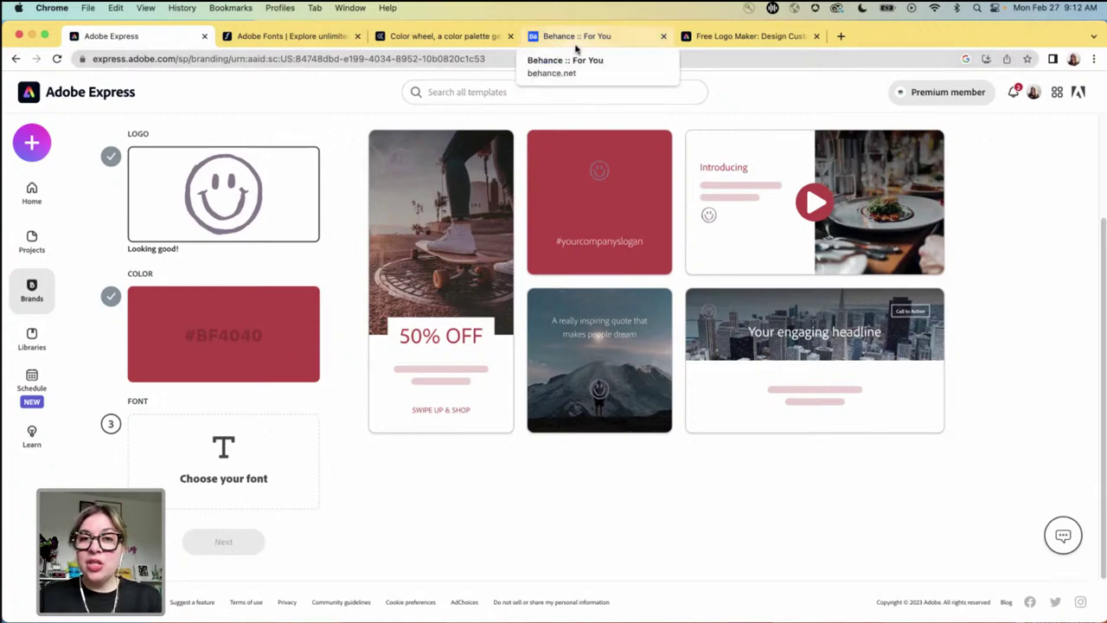
On Behance, search projects for 'color palette logo design'
{"action": "left_click", "coordinate": [576, 39]}
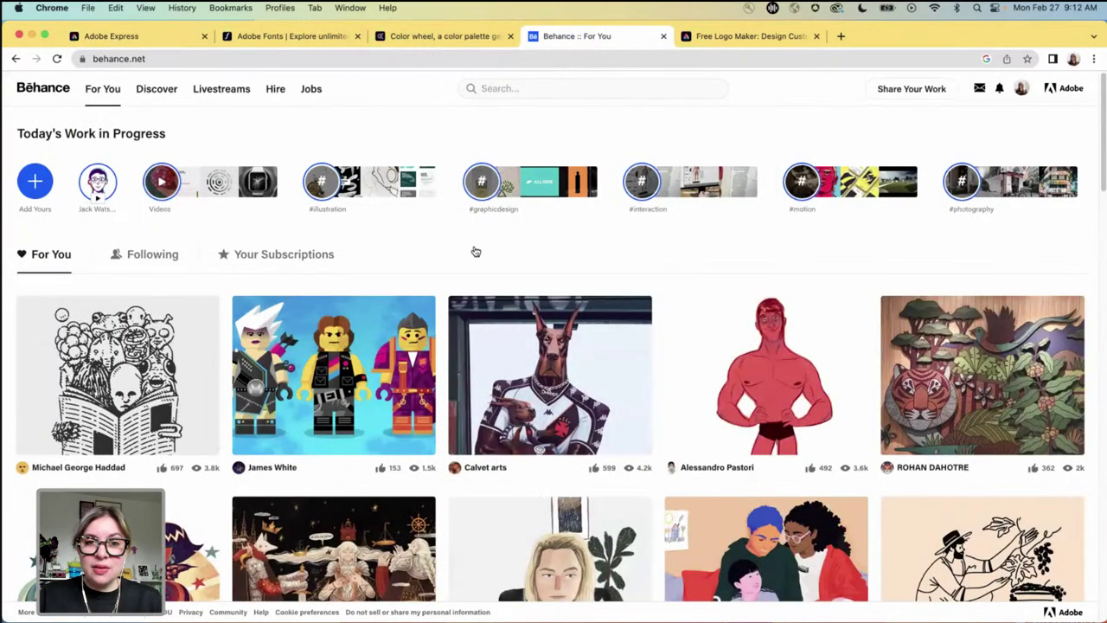
{"action": "left_click", "coordinate": [514, 89]}
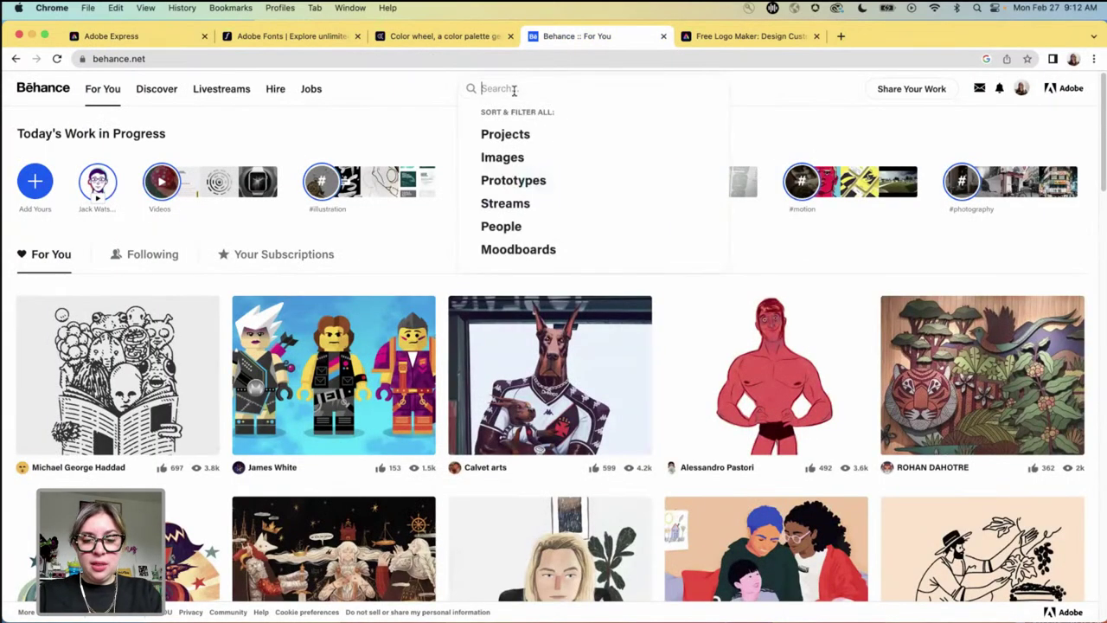
{"action": "type", "text": "color paletee"}
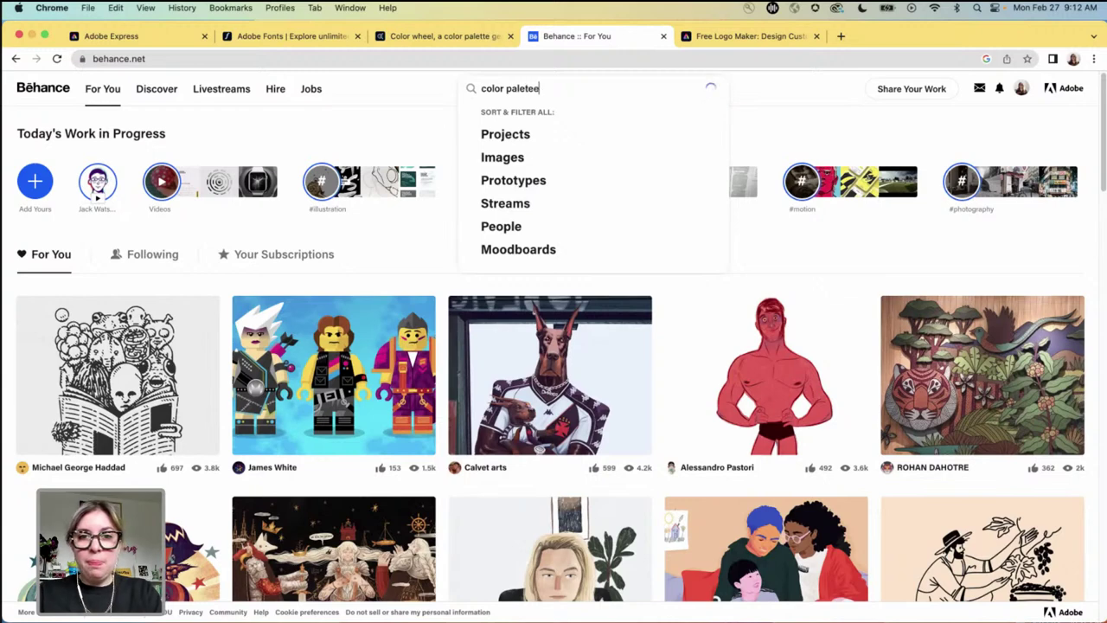
{"action": "key", "text": "BackSpace"}
{"action": "key", "text": "BackSpace"}
{"action": "type", "text": "te"}
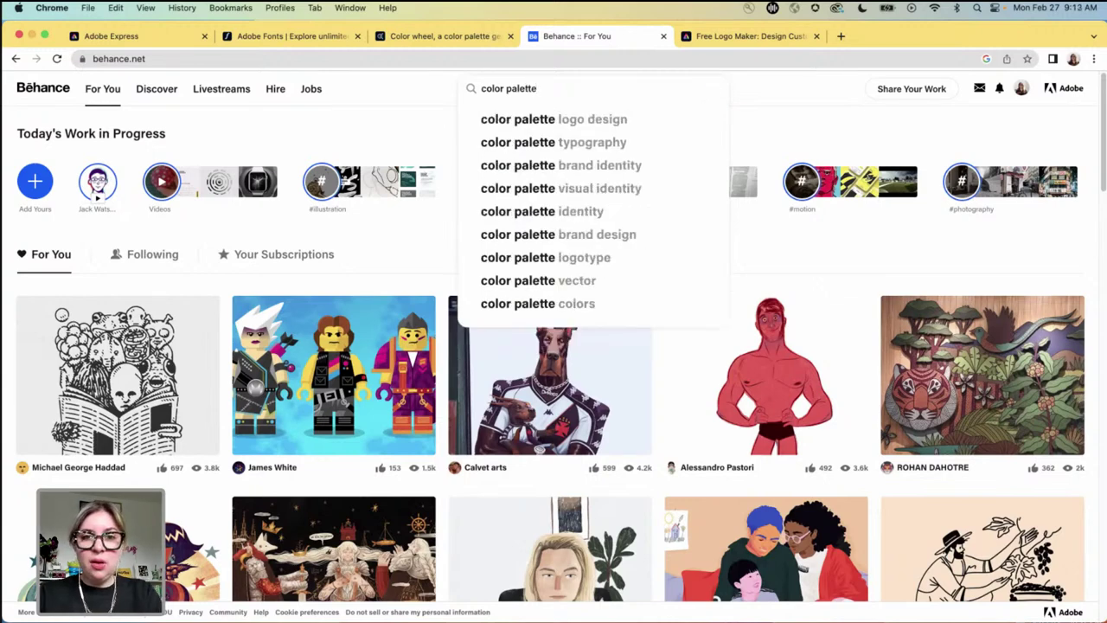
{"action": "left_click", "coordinate": [512, 128]}
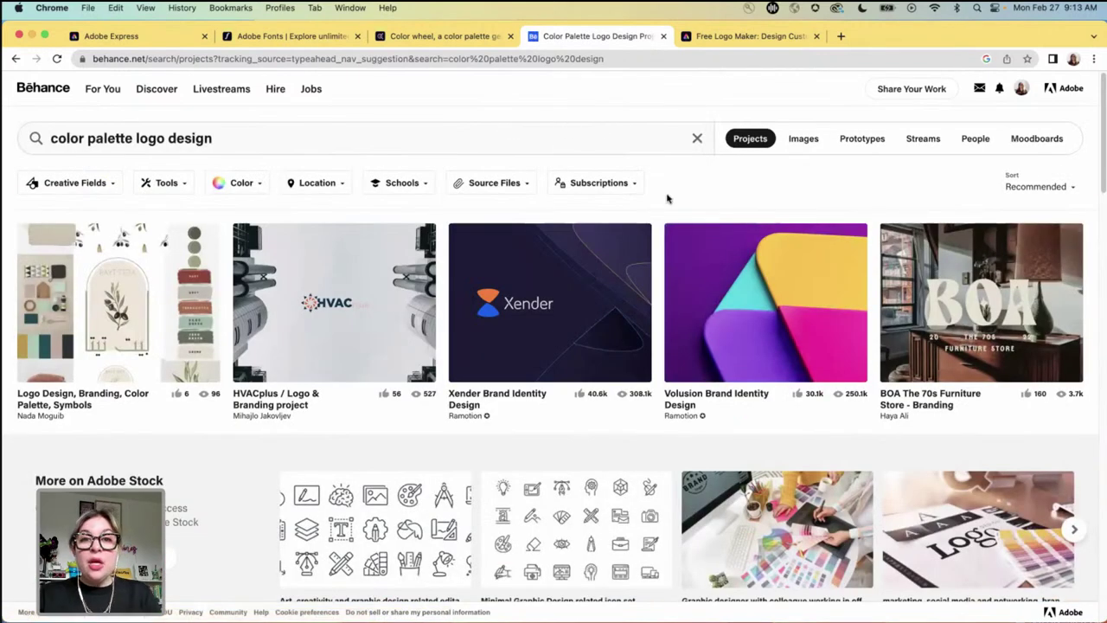
Scroll through the results, browsing branding projects such as Xender and Volusion Brand Identity Design
{"action": "scroll", "coordinate": [656, 196], "scroll_direction": "down", "scroll_amount": 1}
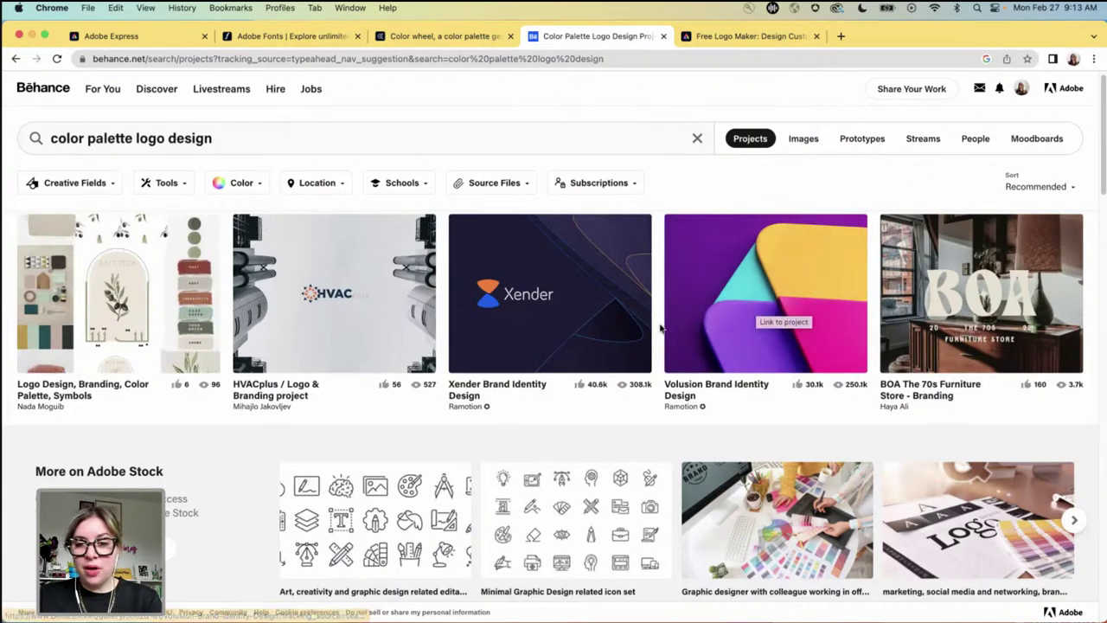
{"action": "scroll", "coordinate": [657, 326], "scroll_direction": "down", "scroll_amount": 5}
{"action": "scroll", "coordinate": [653, 331], "scroll_direction": "down", "scroll_amount": 5}
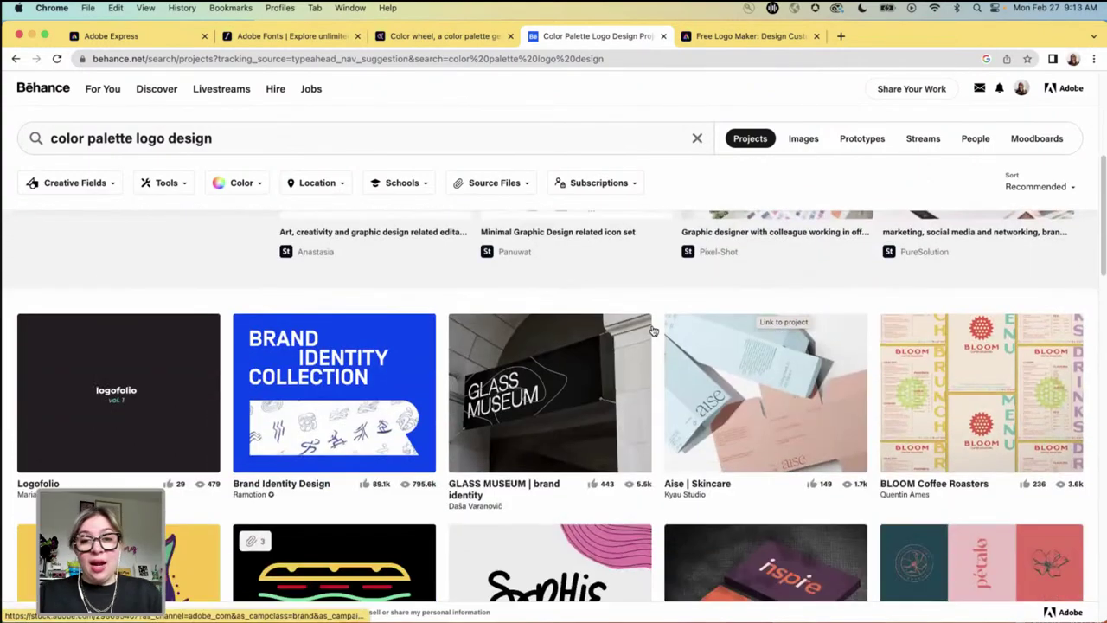
{"action": "scroll", "coordinate": [653, 331], "scroll_direction": "down", "scroll_amount": 2}
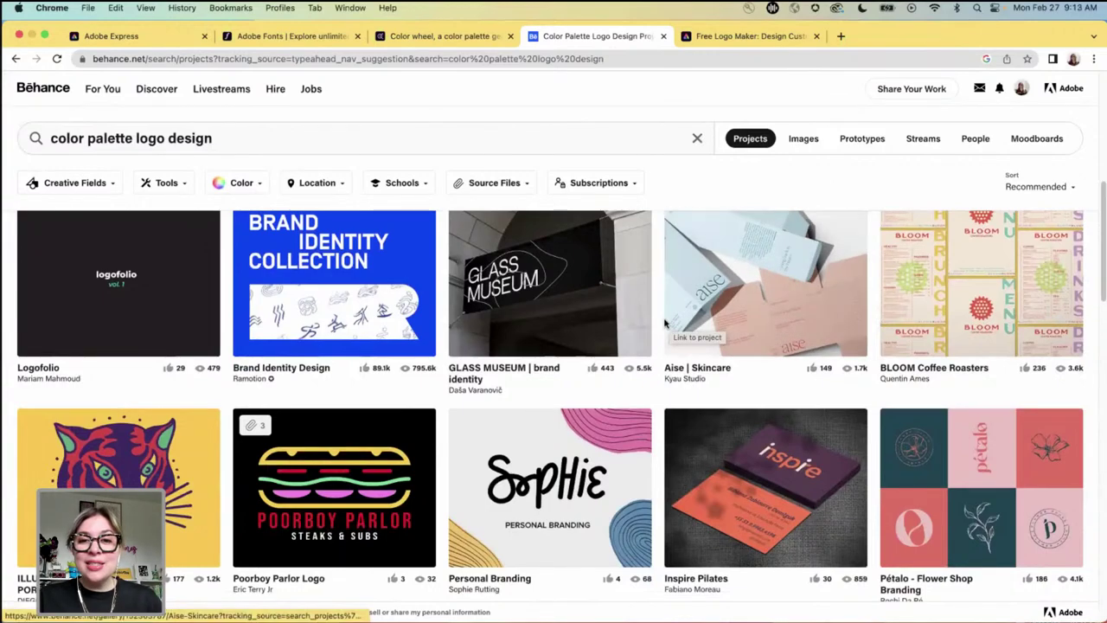
{"action": "scroll", "coordinate": [659, 323], "scroll_direction": "down", "scroll_amount": 8}
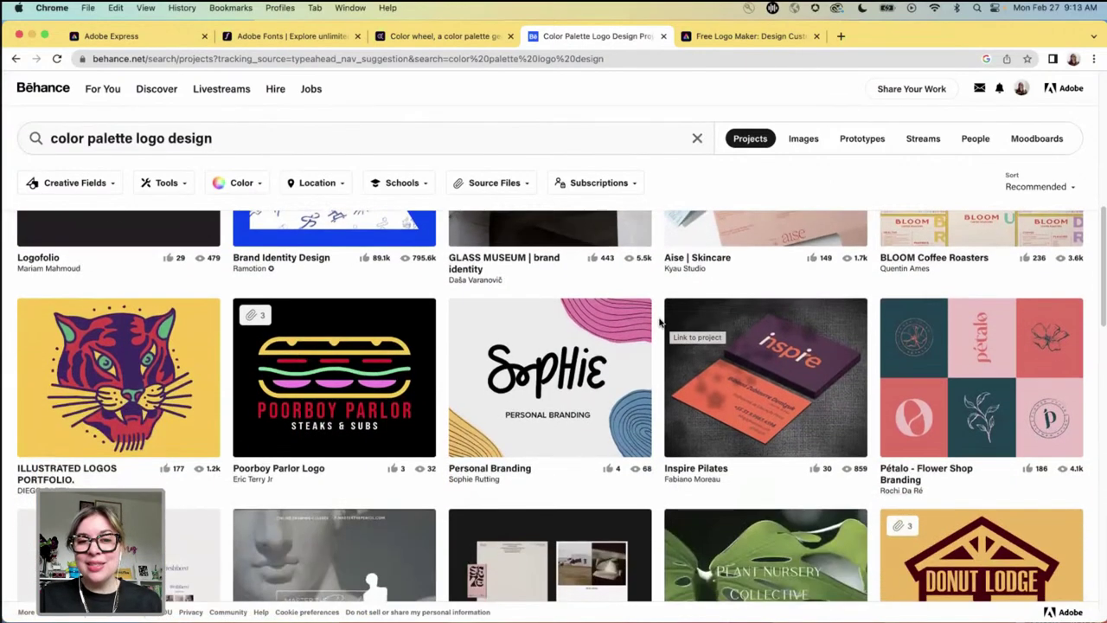
{"action": "scroll", "coordinate": [659, 323], "scroll_direction": "down", "scroll_amount": 5}
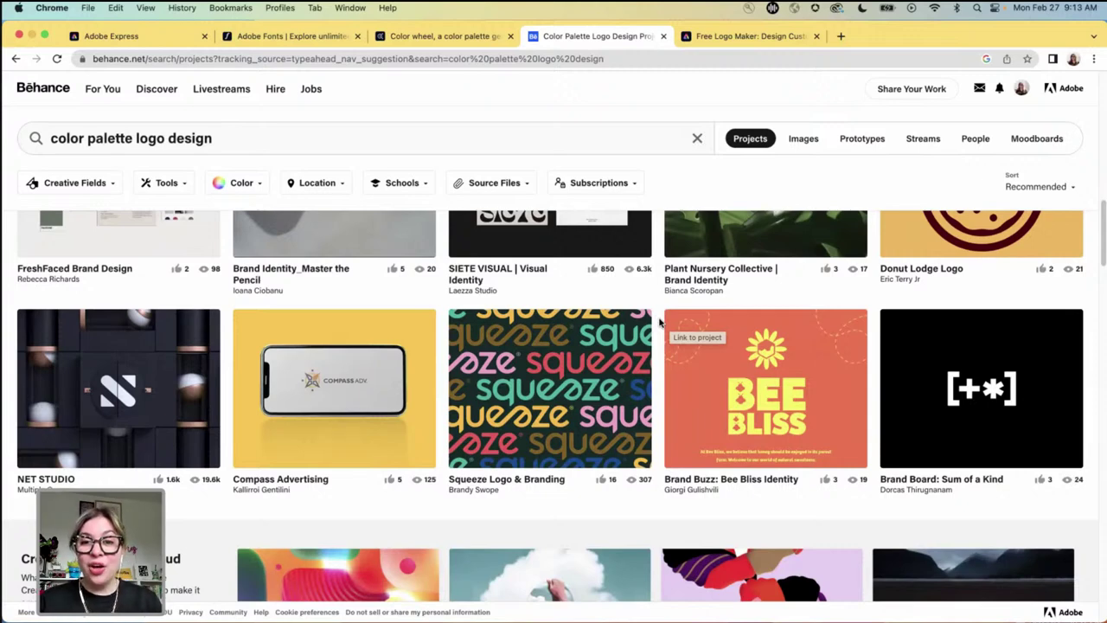
{"action": "scroll", "coordinate": [659, 321], "scroll_direction": "down", "scroll_amount": 5}
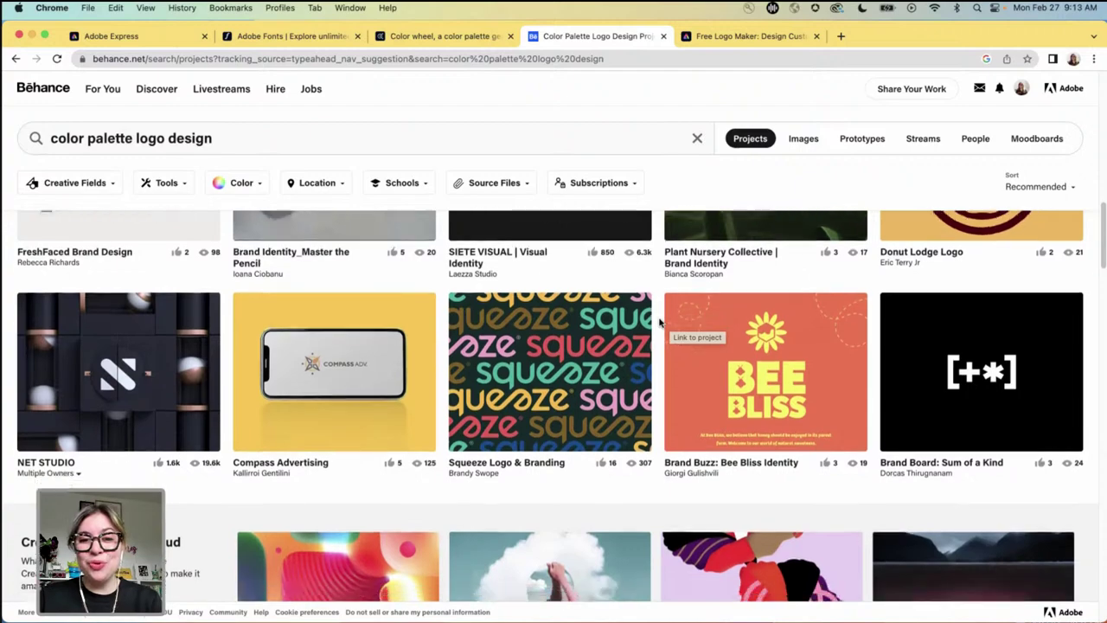
{"action": "scroll", "coordinate": [654, 326], "scroll_direction": "down", "scroll_amount": 4}
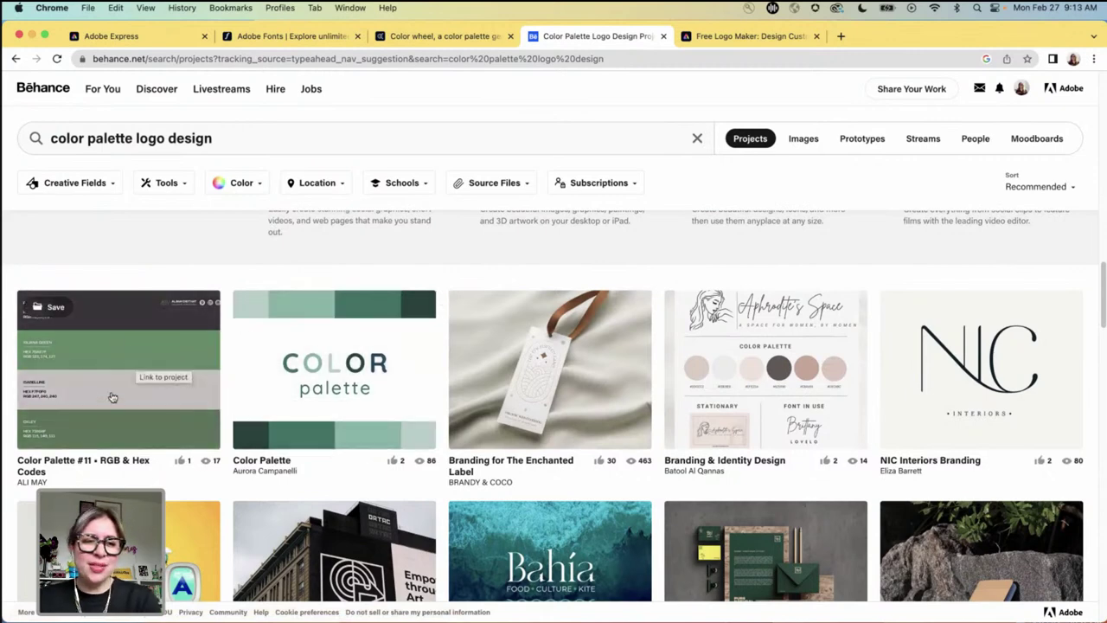
{"action": "scroll", "coordinate": [448, 310], "scroll_direction": "down", "scroll_amount": 1}
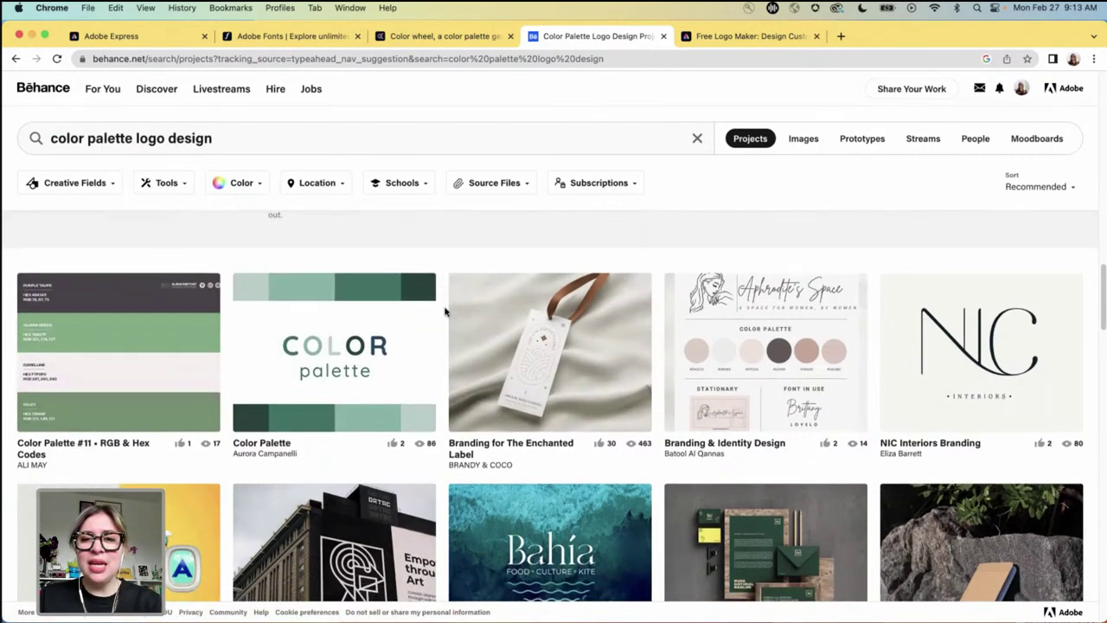
{"action": "scroll", "coordinate": [683, 372], "scroll_direction": "down", "scroll_amount": 4}
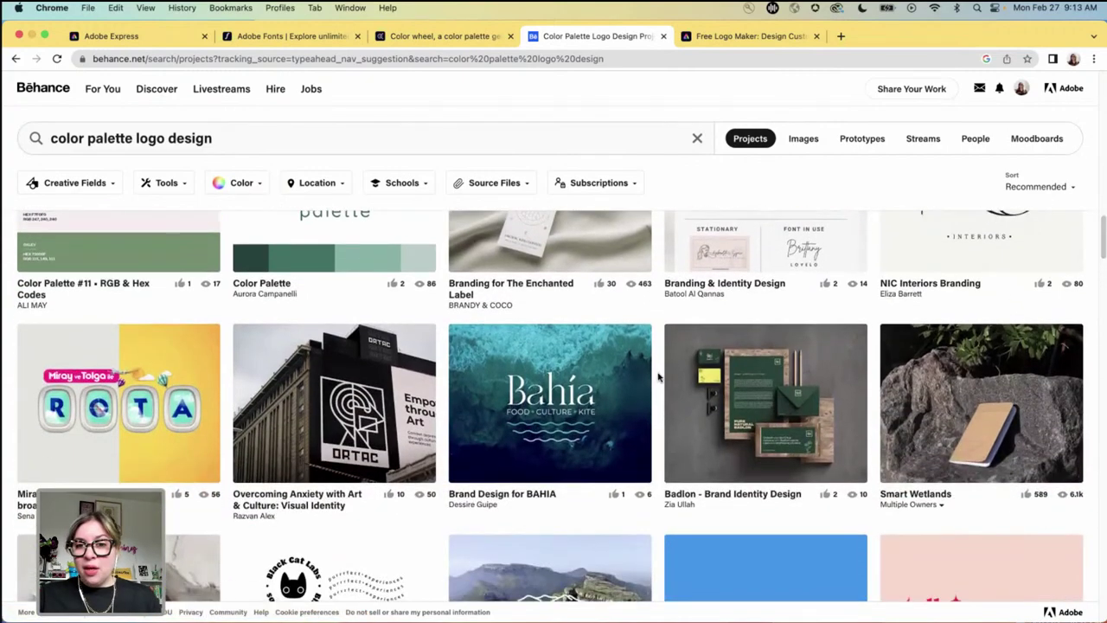
{"action": "scroll", "coordinate": [658, 376], "scroll_direction": "down", "scroll_amount": 9}
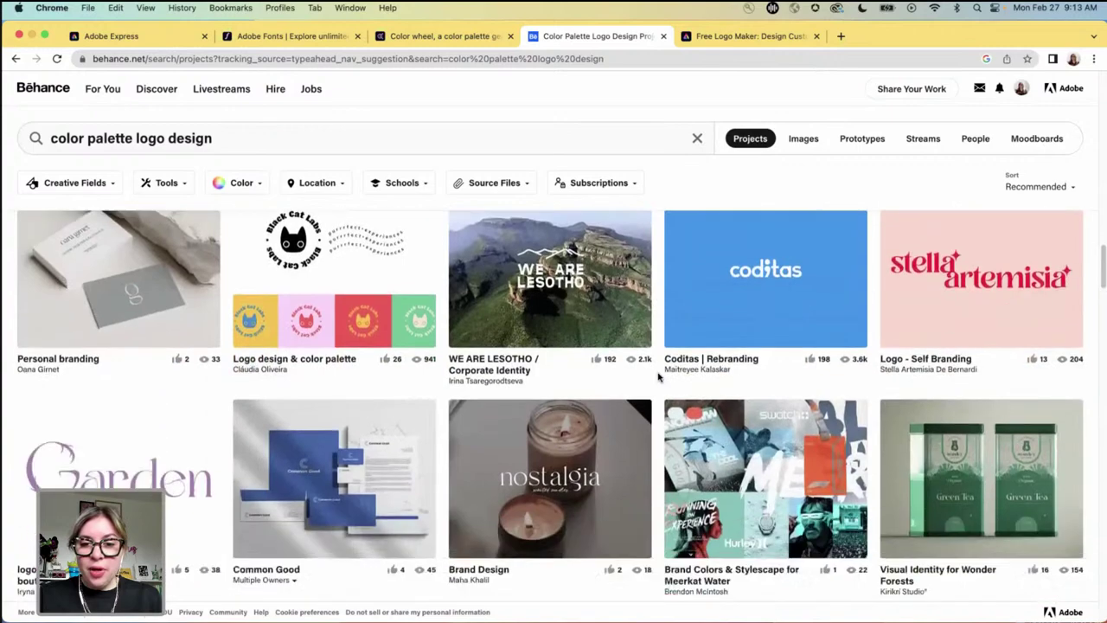
{"action": "scroll", "coordinate": [658, 376], "scroll_direction": "down", "scroll_amount": 10}
{"action": "scroll", "coordinate": [657, 377], "scroll_direction": "down", "scroll_amount": 20}
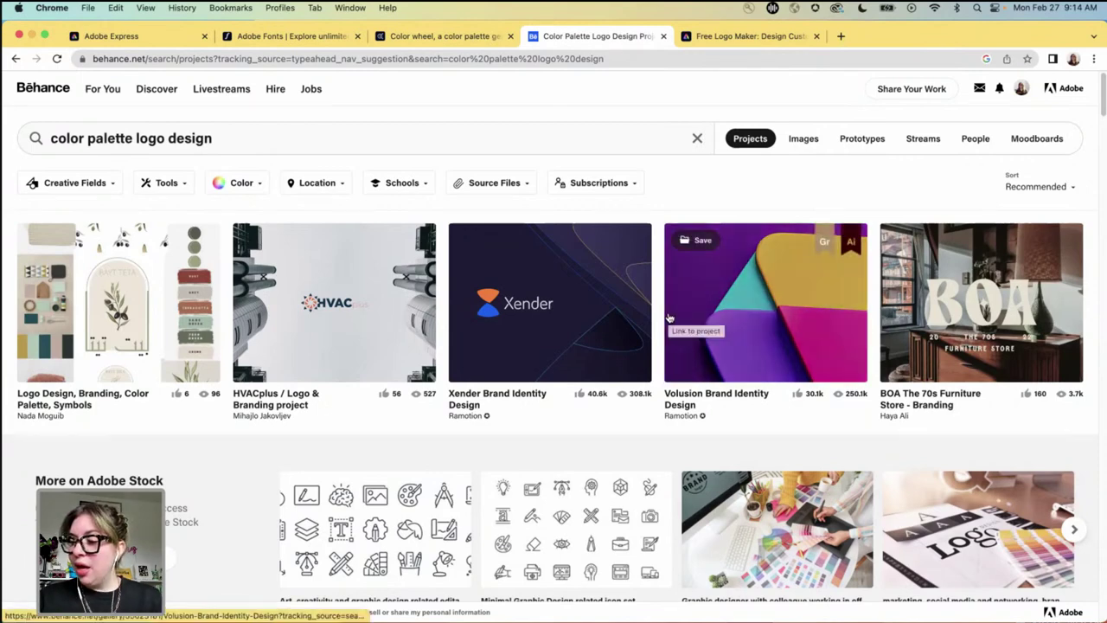
Switch to Adobe Color's Color Wheel page showing the green-to-yellow analogous theme
{"action": "left_click", "coordinate": [400, 37]}
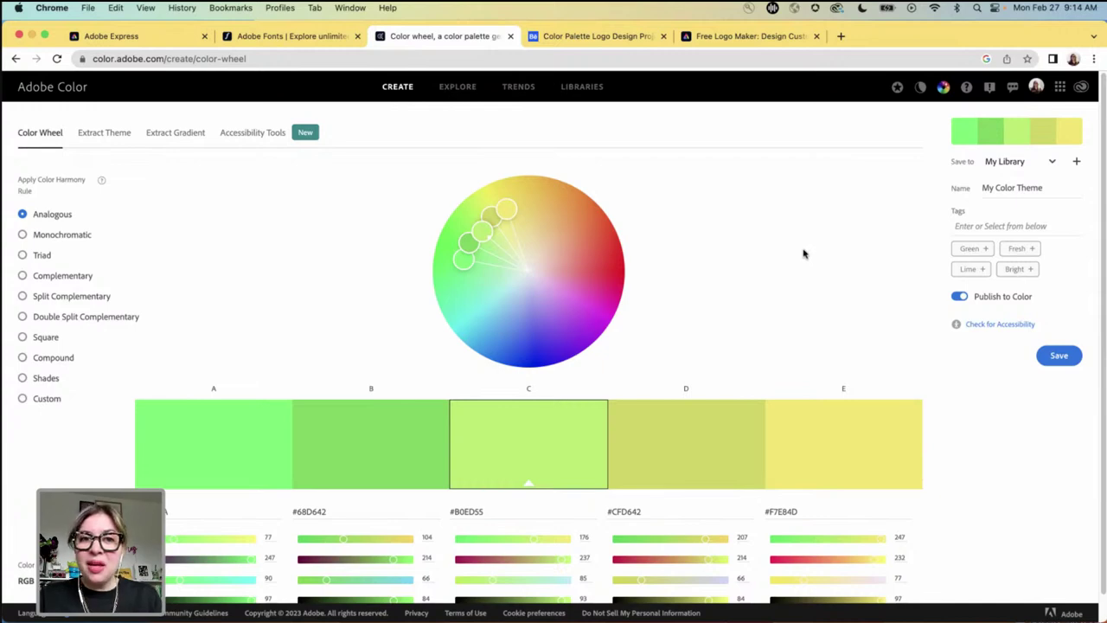
{"action": "scroll", "coordinate": [804, 254], "scroll_direction": "down", "scroll_amount": 1}
{"action": "scroll", "coordinate": [803, 253], "scroll_direction": "up", "scroll_amount": 1}
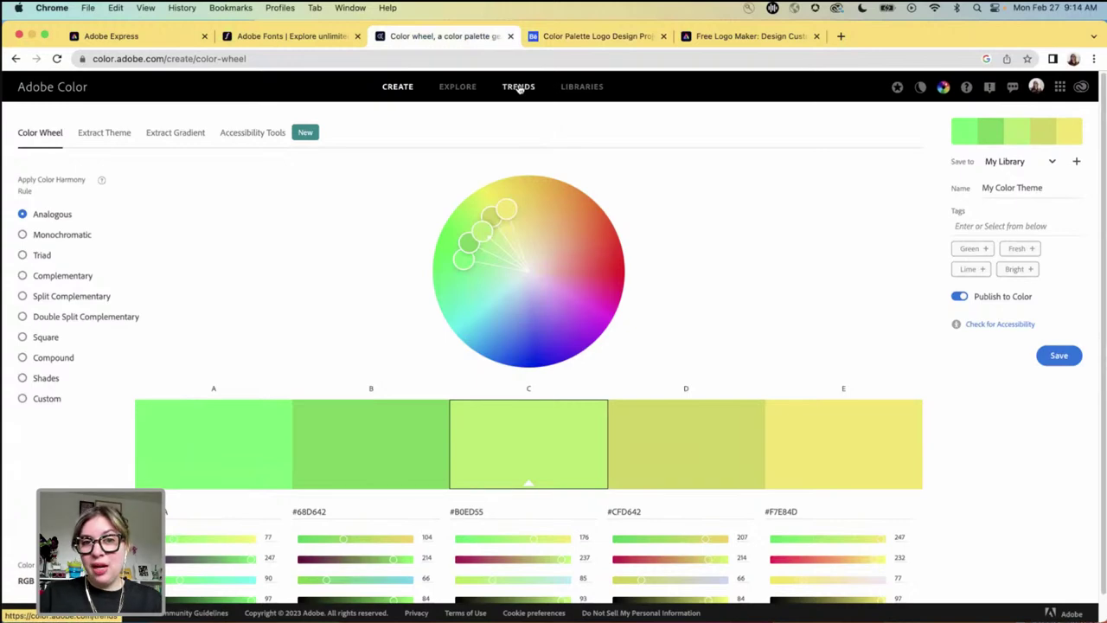
{"action": "left_click", "coordinate": [514, 88]}
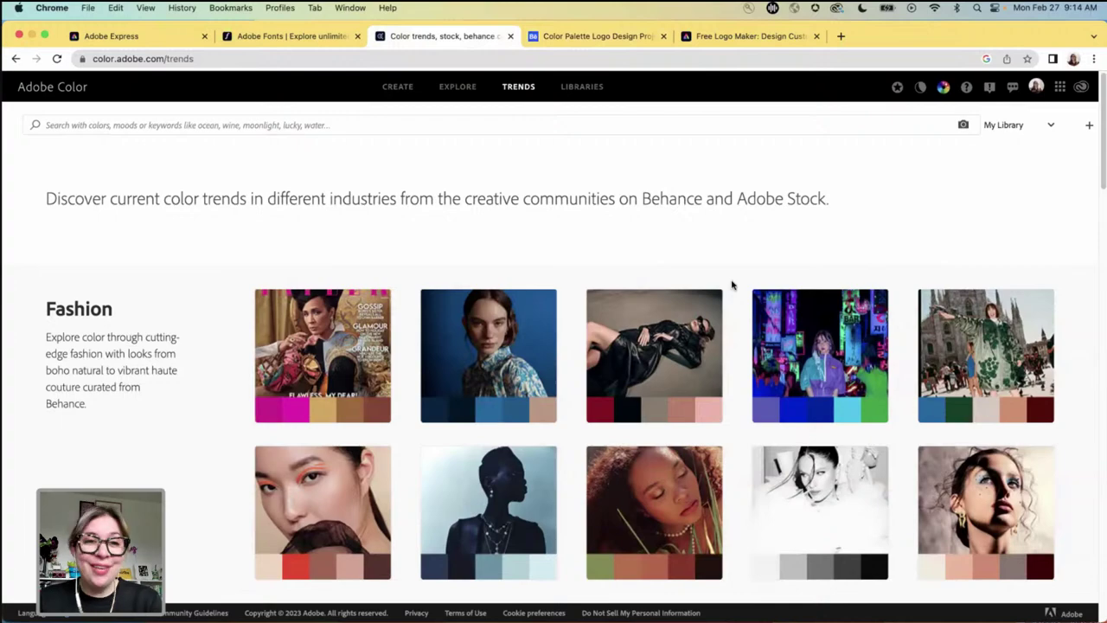
{"action": "scroll", "coordinate": [731, 285], "scroll_direction": "down", "scroll_amount": 3}
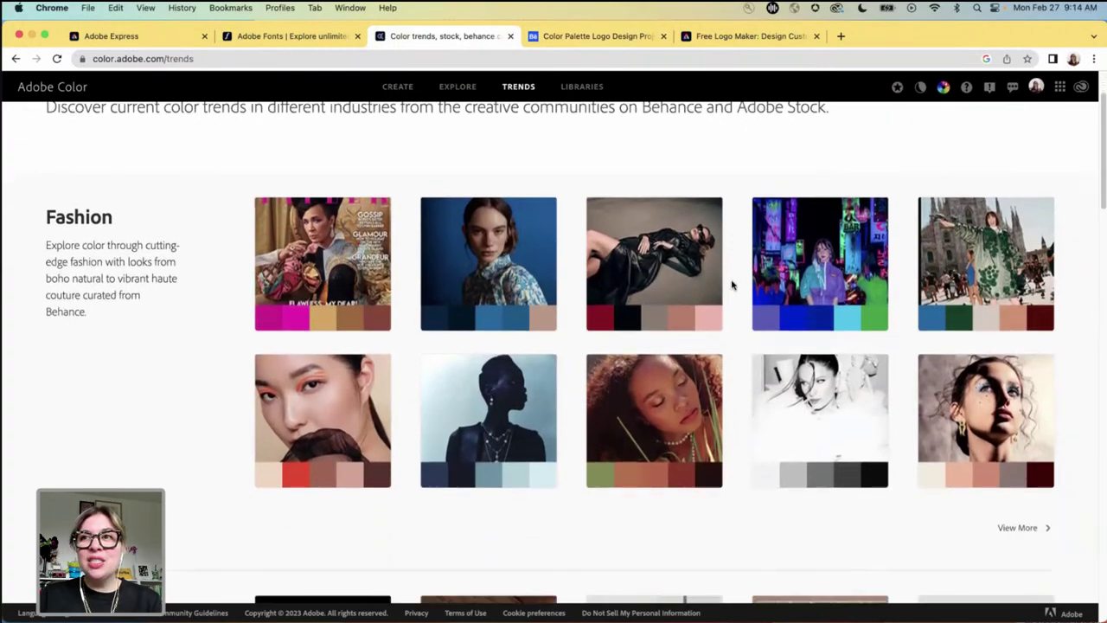
{"action": "scroll", "coordinate": [731, 285], "scroll_direction": "down", "scroll_amount": 8}
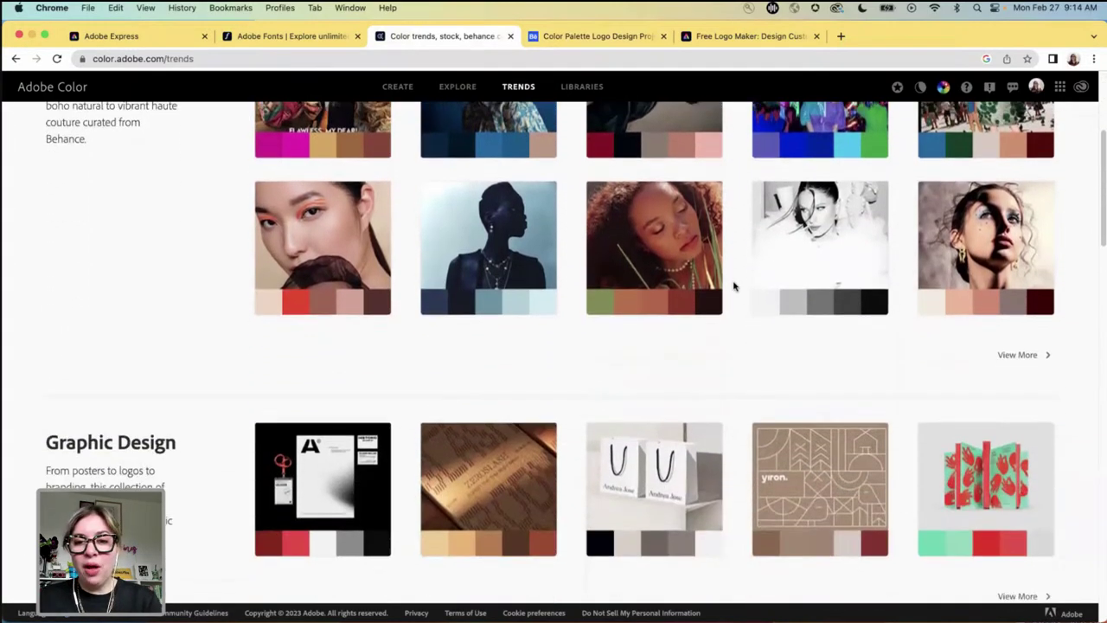
{"action": "scroll", "coordinate": [733, 286], "scroll_direction": "down", "scroll_amount": 8}
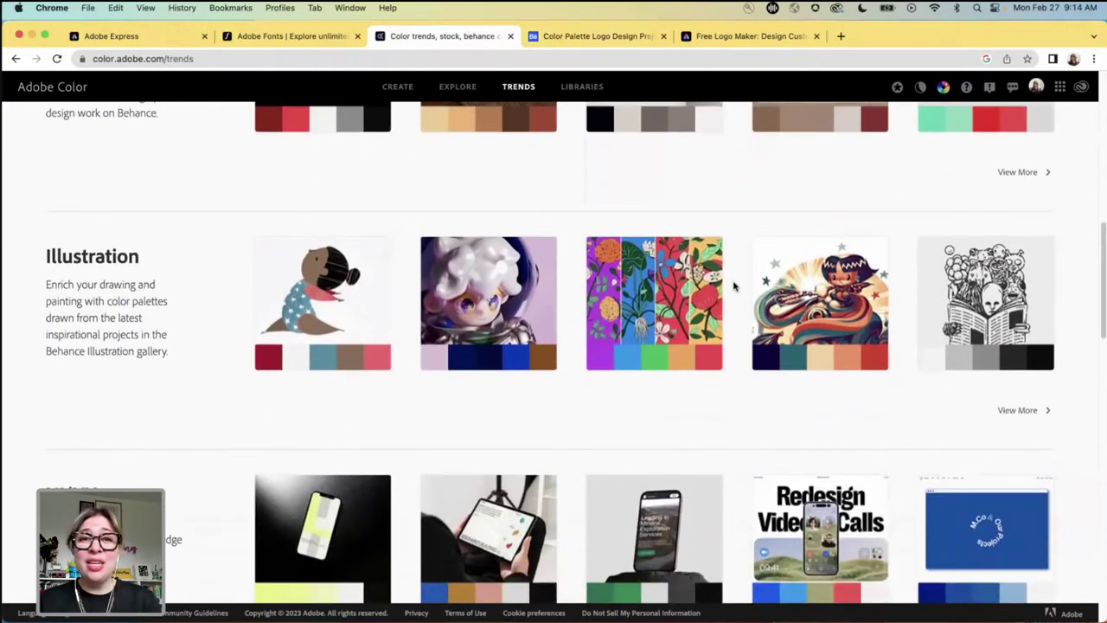
{"action": "scroll", "coordinate": [733, 286], "scroll_direction": "down", "scroll_amount": 4}
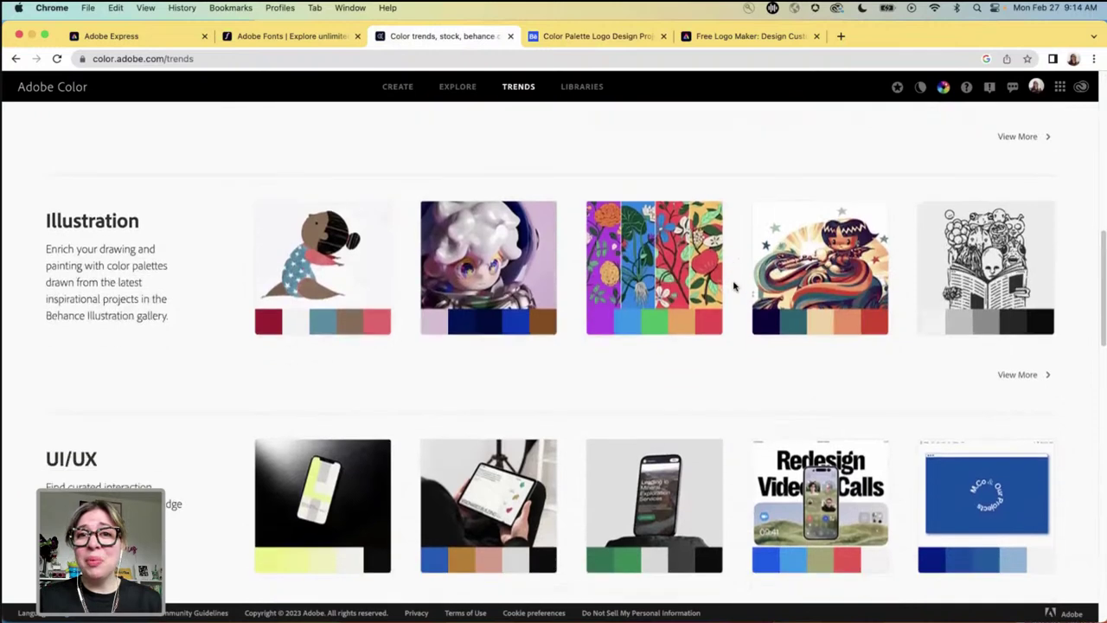
{"action": "scroll", "coordinate": [738, 291], "scroll_direction": "down", "scroll_amount": 4}
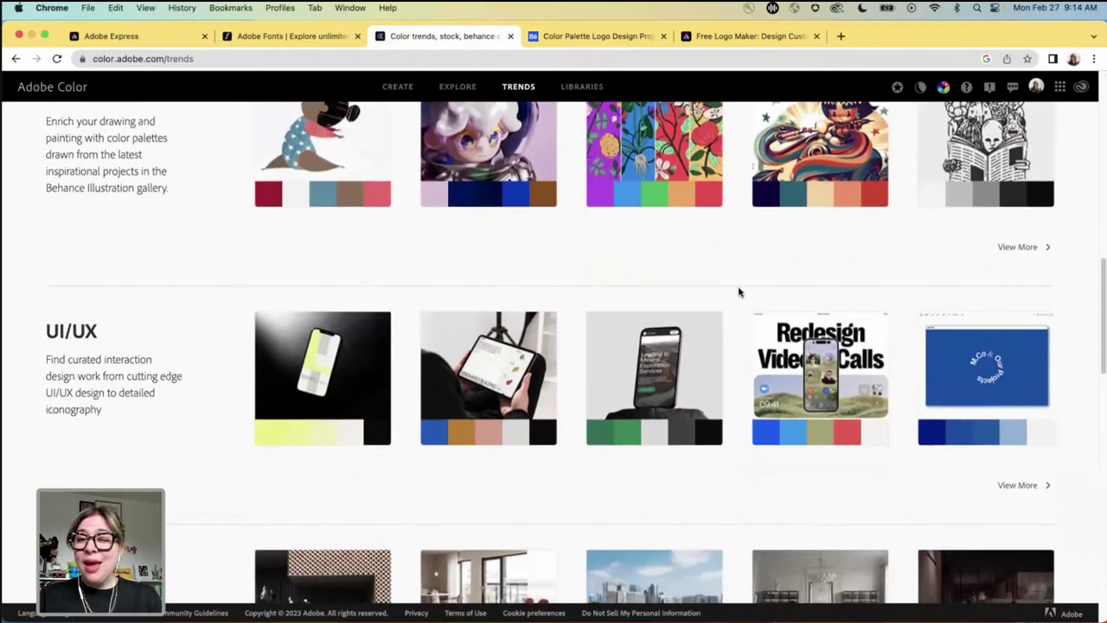
{"action": "scroll", "coordinate": [739, 292], "scroll_direction": "down", "scroll_amount": 7}
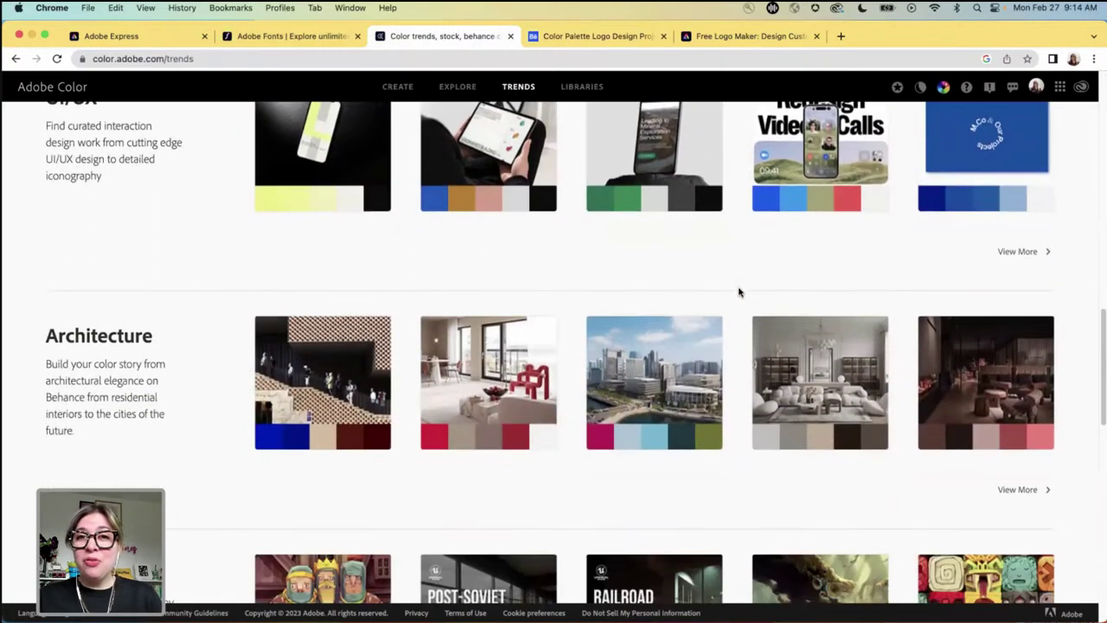
{"action": "scroll", "coordinate": [740, 295], "scroll_direction": "down", "scroll_amount": 6}
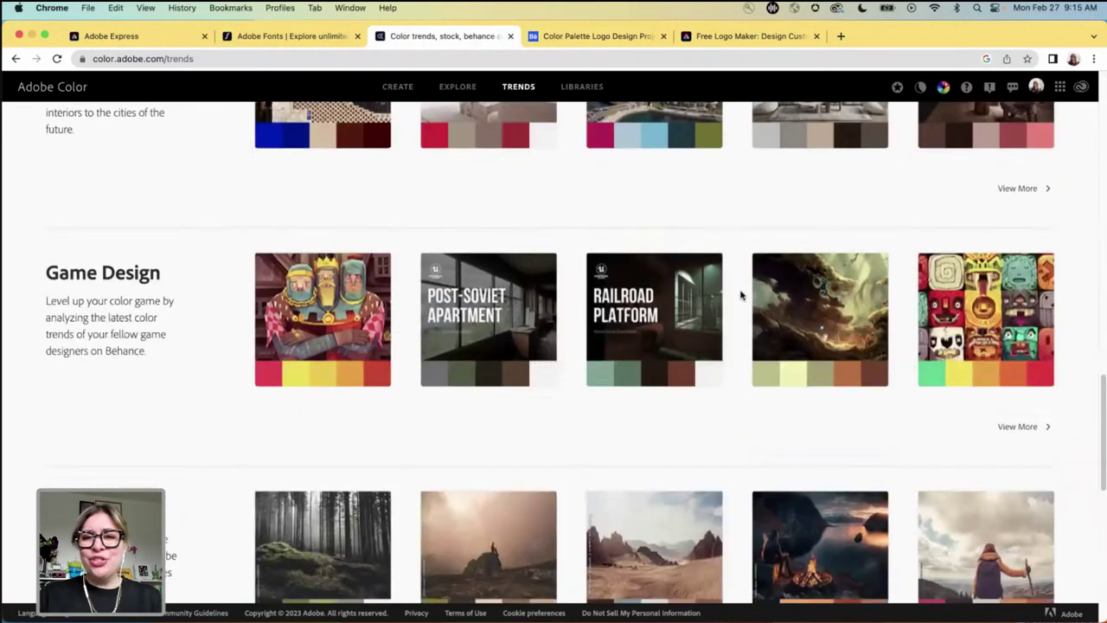
{"action": "scroll", "coordinate": [741, 297], "scroll_direction": "up", "scroll_amount": 20}
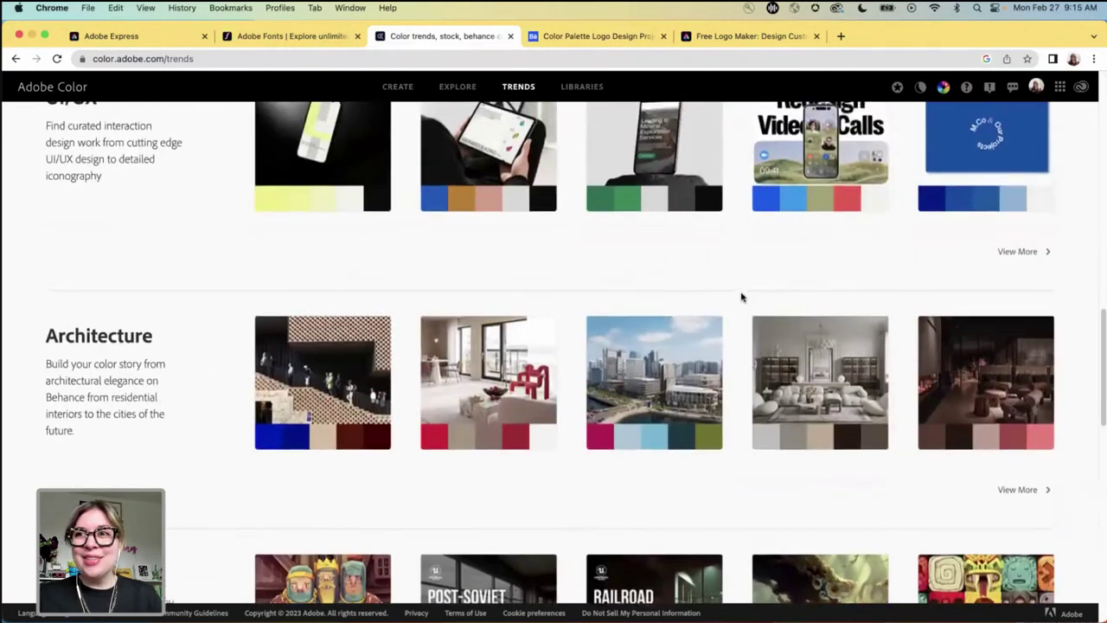
{"action": "scroll", "coordinate": [741, 297], "scroll_direction": "up", "scroll_amount": 5}
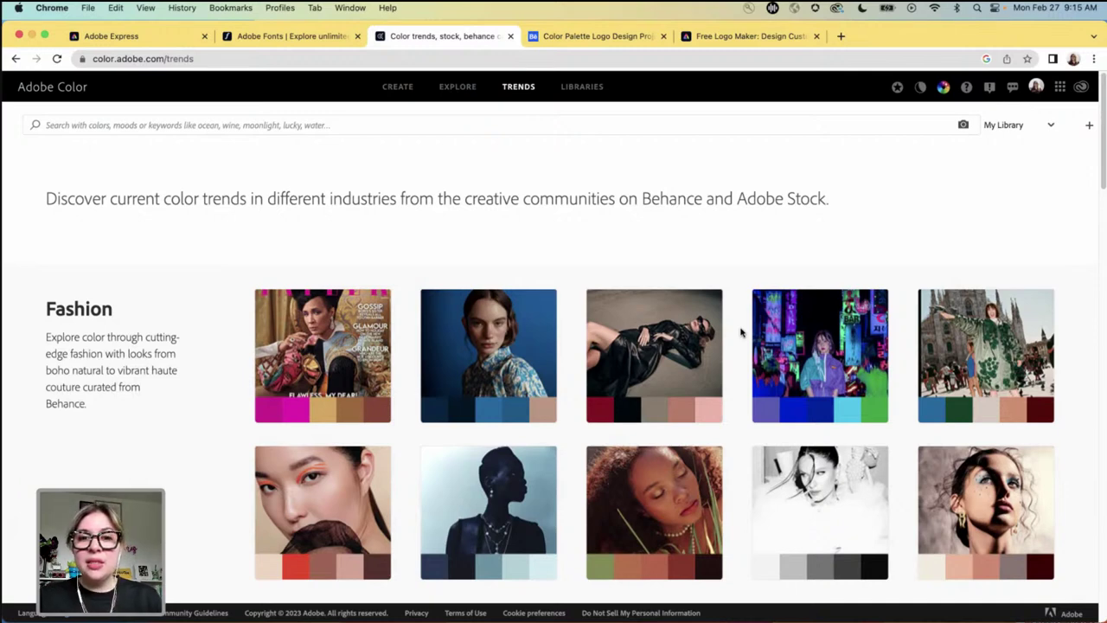
Browse Adobe Color's Explore gallery of community palettes and focus its search field
{"action": "left_click", "coordinate": [458, 86]}
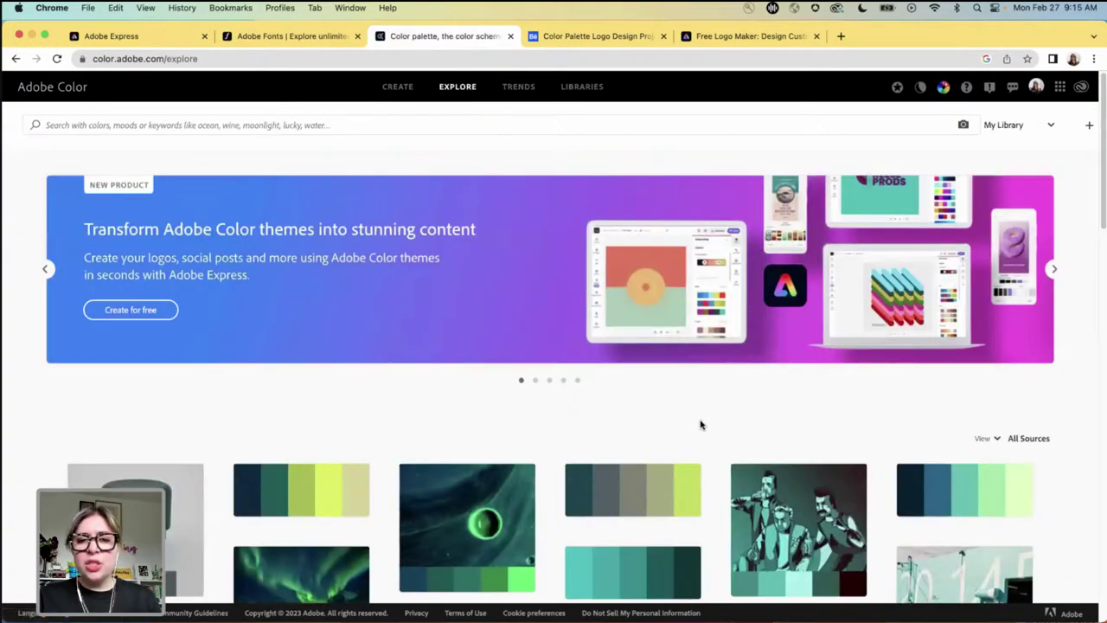
{"action": "scroll", "coordinate": [714, 430], "scroll_direction": "down", "scroll_amount": 3}
{"action": "scroll", "coordinate": [713, 430], "scroll_direction": "down", "scroll_amount": 8}
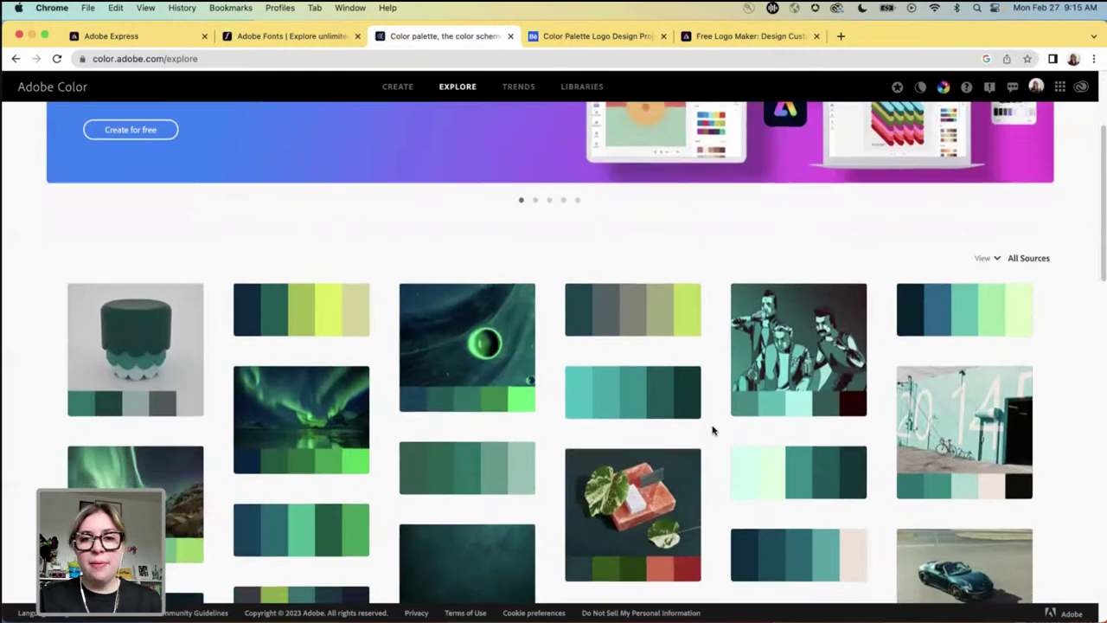
{"action": "scroll", "coordinate": [714, 430], "scroll_direction": "down", "scroll_amount": 4}
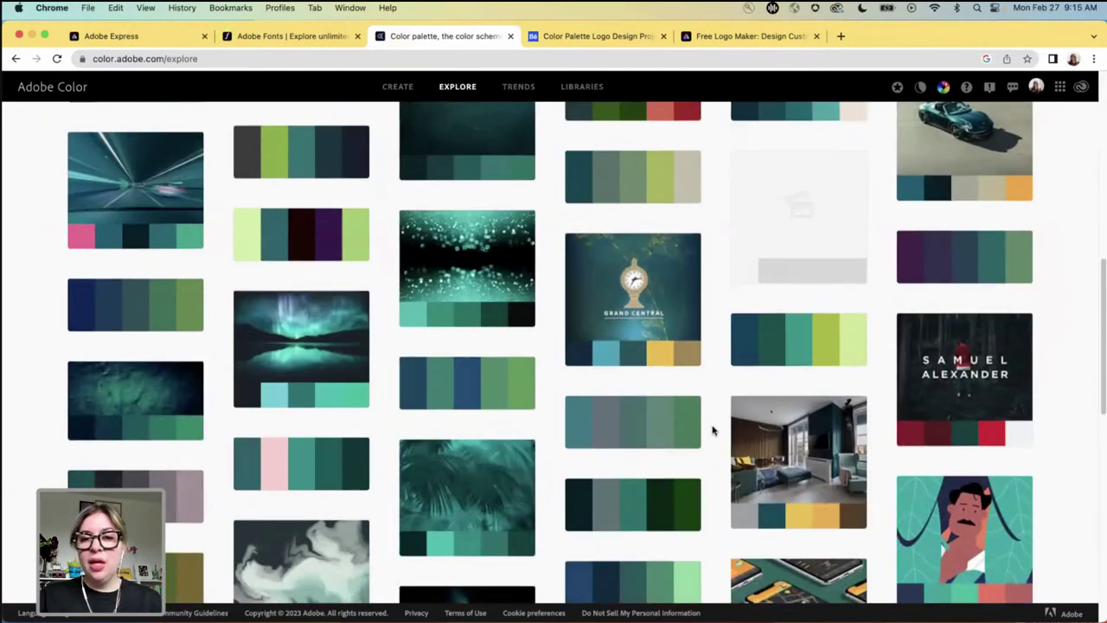
{"action": "scroll", "coordinate": [714, 430], "scroll_direction": "down", "scroll_amount": 14}
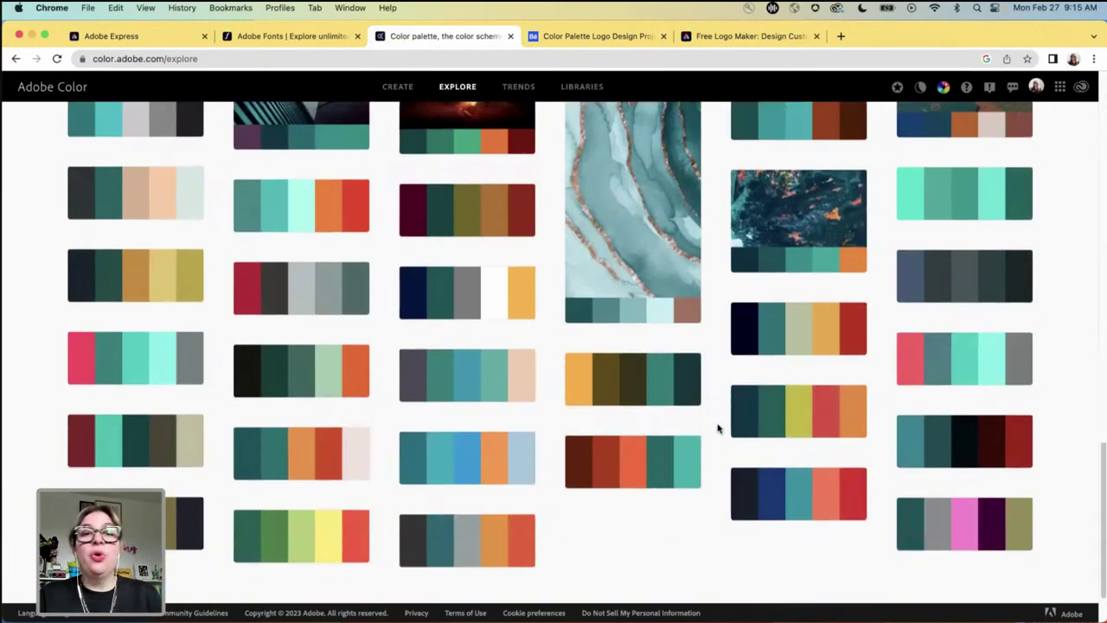
{"action": "scroll", "coordinate": [717, 428], "scroll_direction": "down", "scroll_amount": 2}
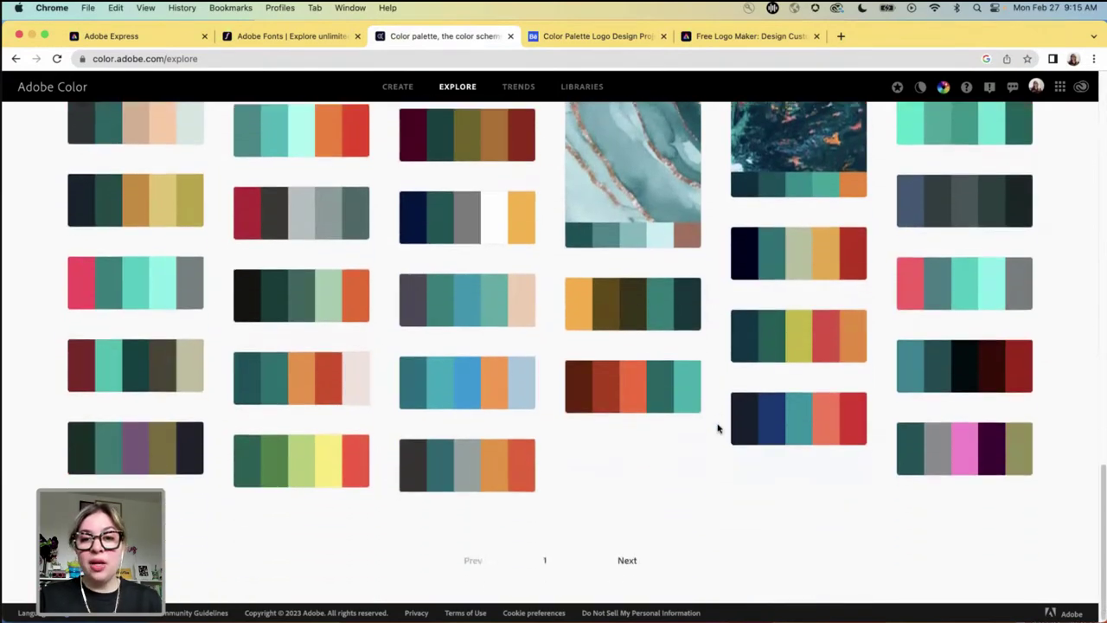
{"action": "scroll", "coordinate": [717, 428], "scroll_direction": "up", "scroll_amount": 20}
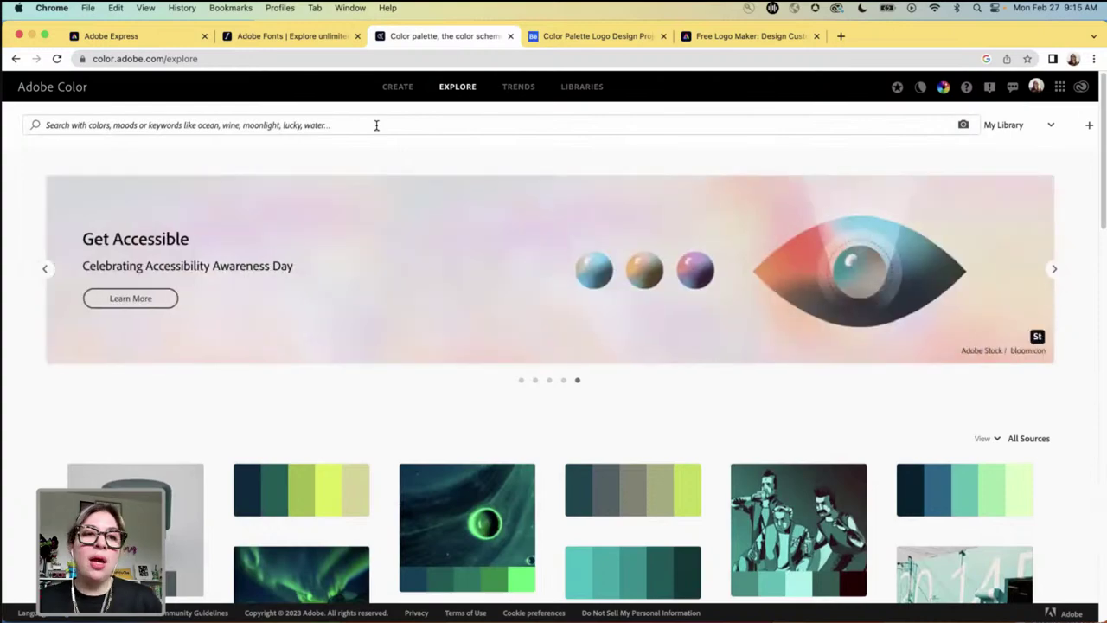
{"action": "left_click", "coordinate": [376, 126]}
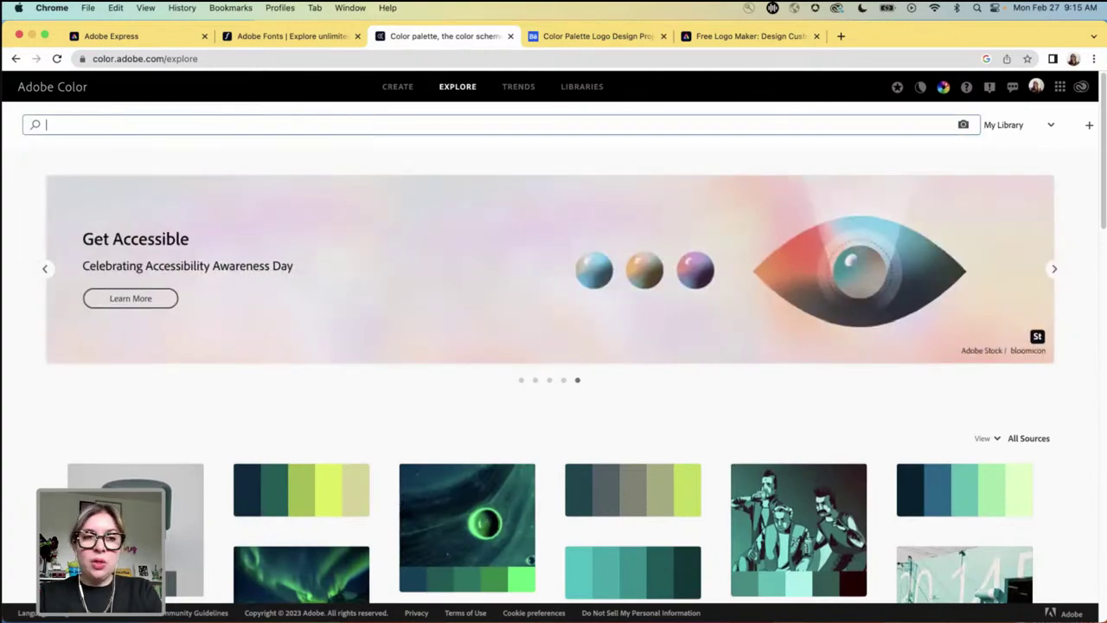
Search Adobe Color for 'spring' palettes and preview the results
{"action": "type", "text": "spring"}
{"action": "key", "text": "Return"}
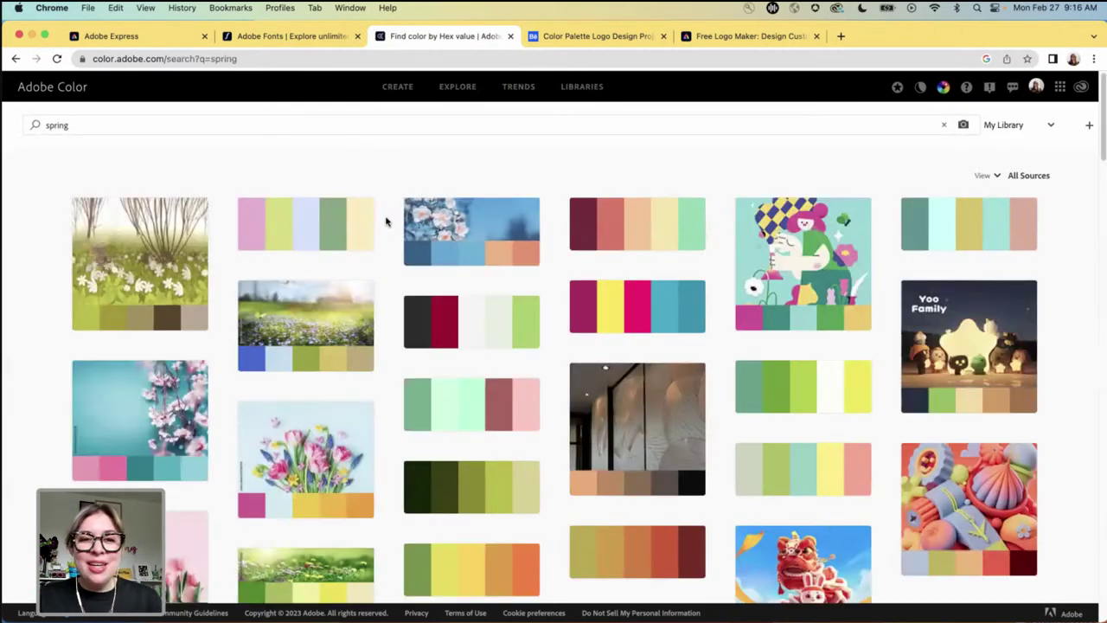
{"action": "scroll", "coordinate": [390, 229], "scroll_direction": "down", "scroll_amount": 2}
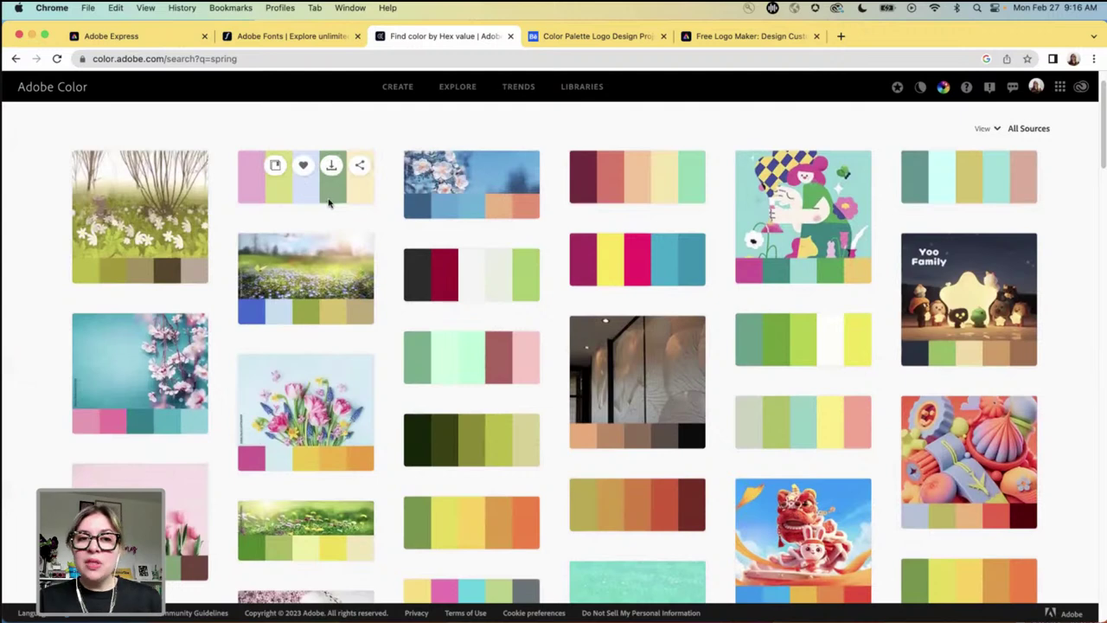
{"action": "mouse_move", "coordinate": [303, 192]}
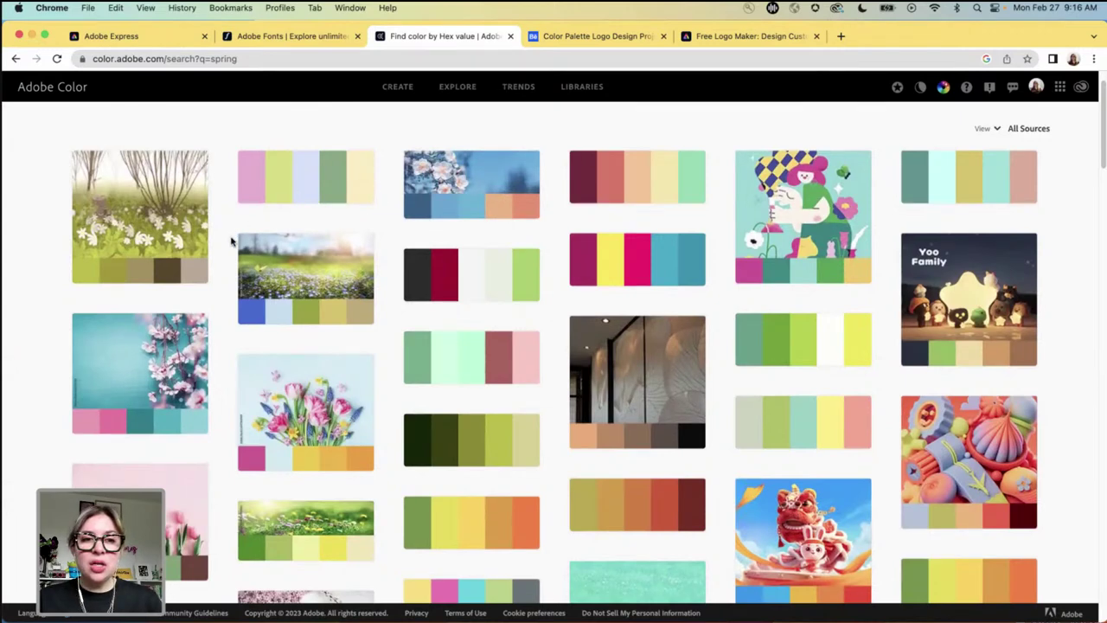
{"action": "mouse_move", "coordinate": [149, 285]}
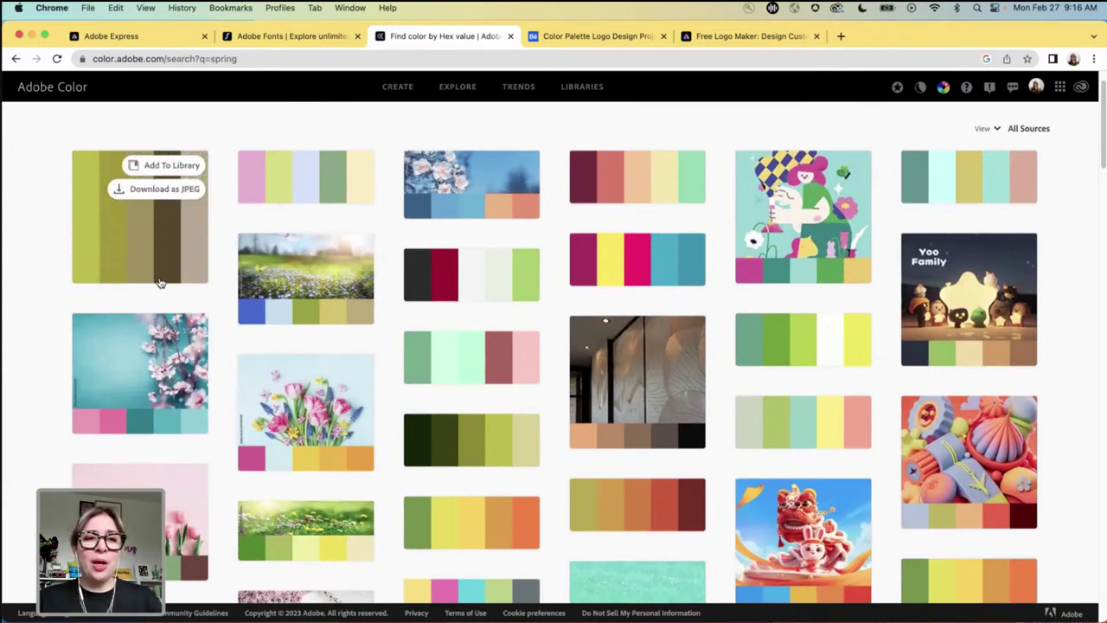
{"action": "mouse_move", "coordinate": [804, 428]}
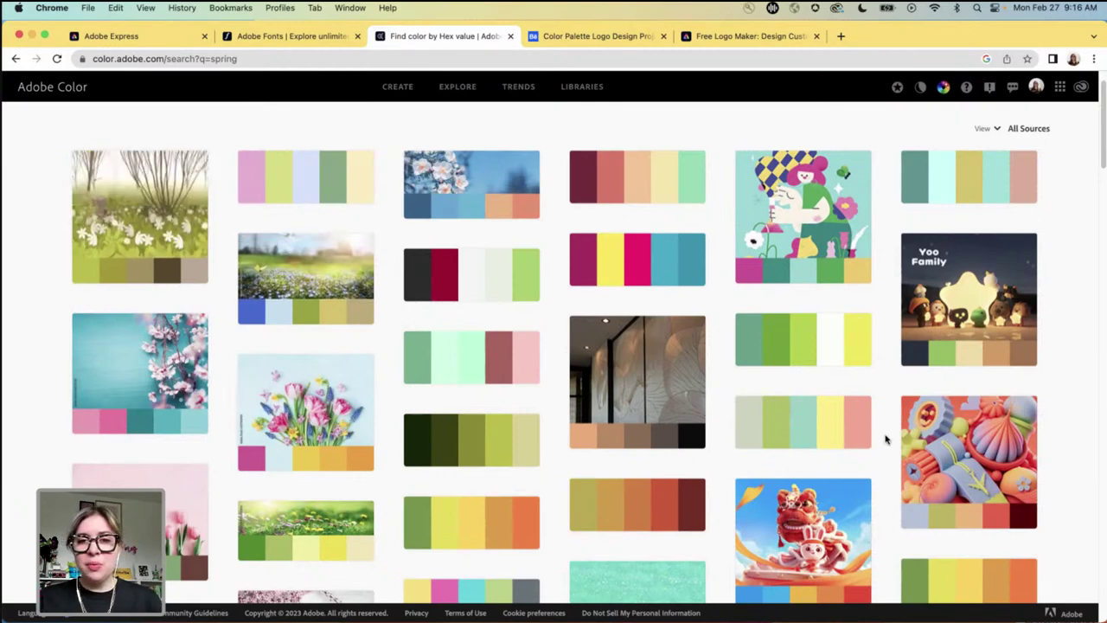
{"action": "mouse_move", "coordinate": [627, 277]}
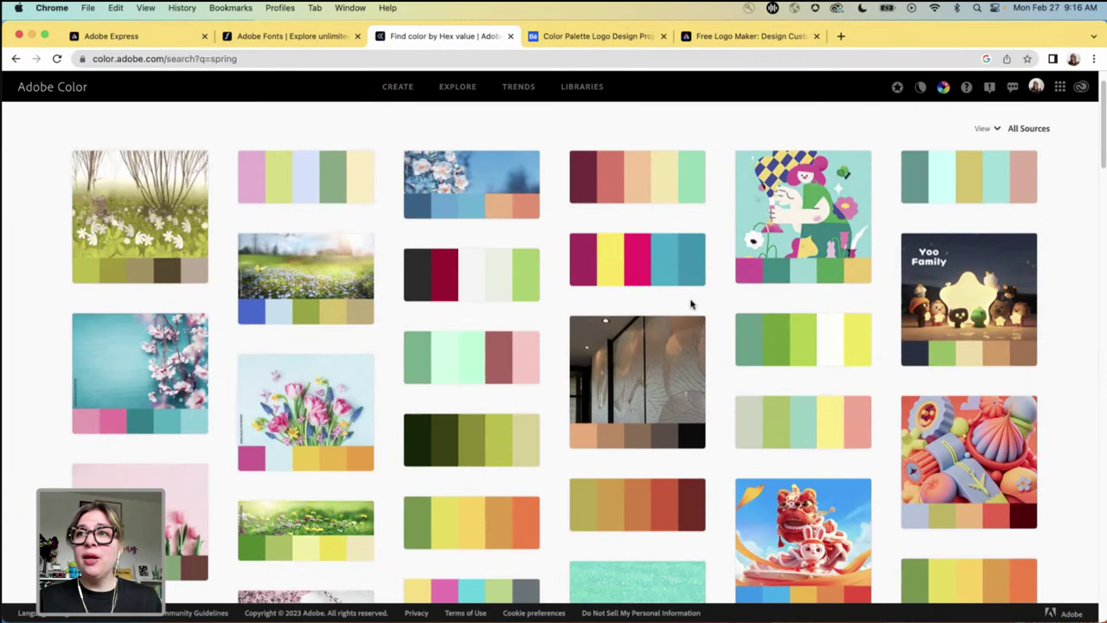
{"action": "mouse_move", "coordinate": [697, 320]}
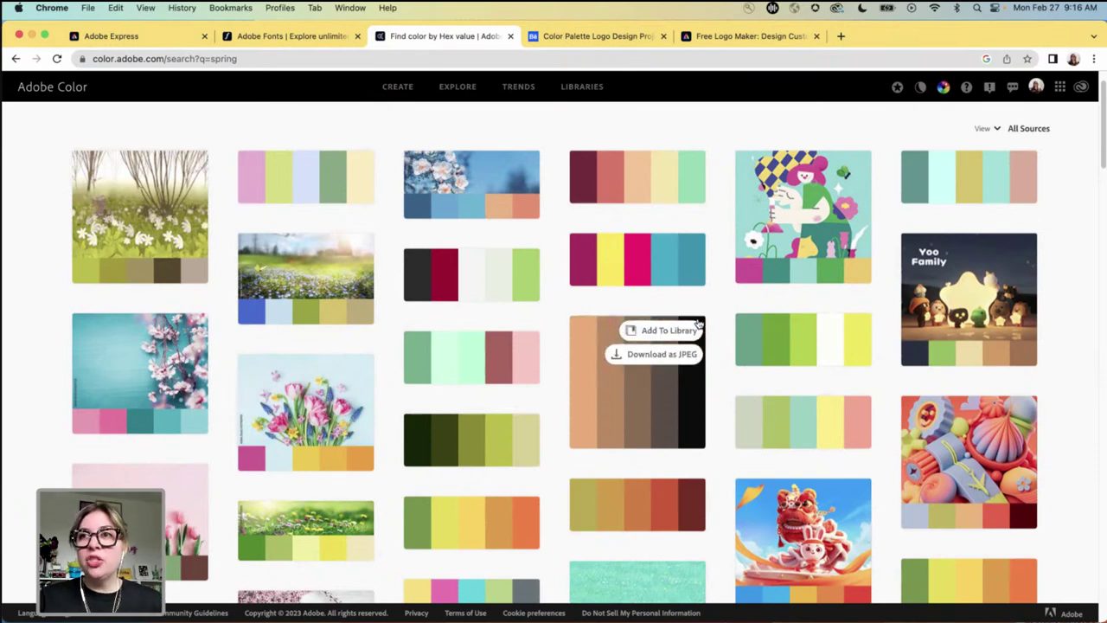
Open the Northern Spring Morning palette and copy its teal hex #8ED4C5
{"action": "scroll", "coordinate": [718, 358], "scroll_direction": "down", "scroll_amount": 2}
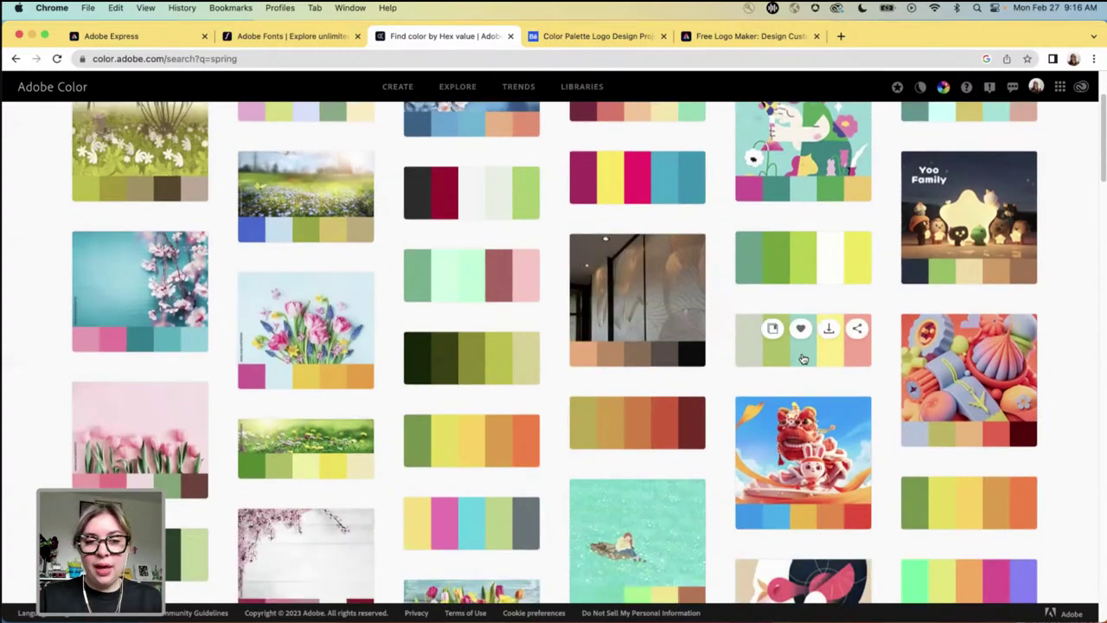
{"action": "scroll", "coordinate": [729, 384], "scroll_direction": "down", "scroll_amount": 10}
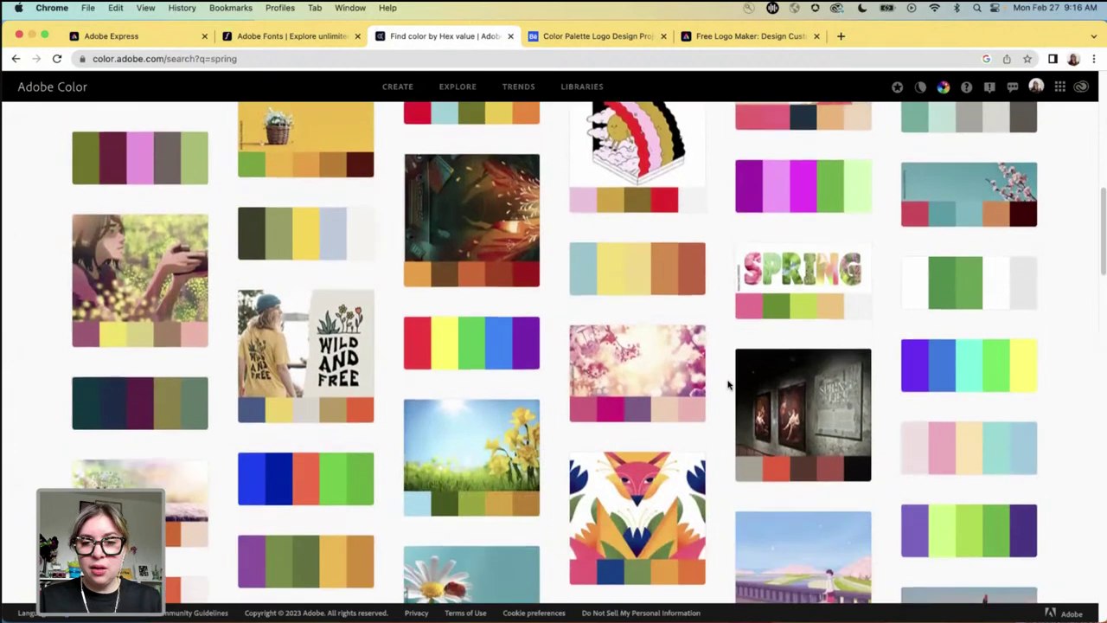
{"action": "scroll", "coordinate": [729, 385], "scroll_direction": "down", "scroll_amount": 2}
{"action": "scroll", "coordinate": [729, 385], "scroll_direction": "up", "scroll_amount": 7}
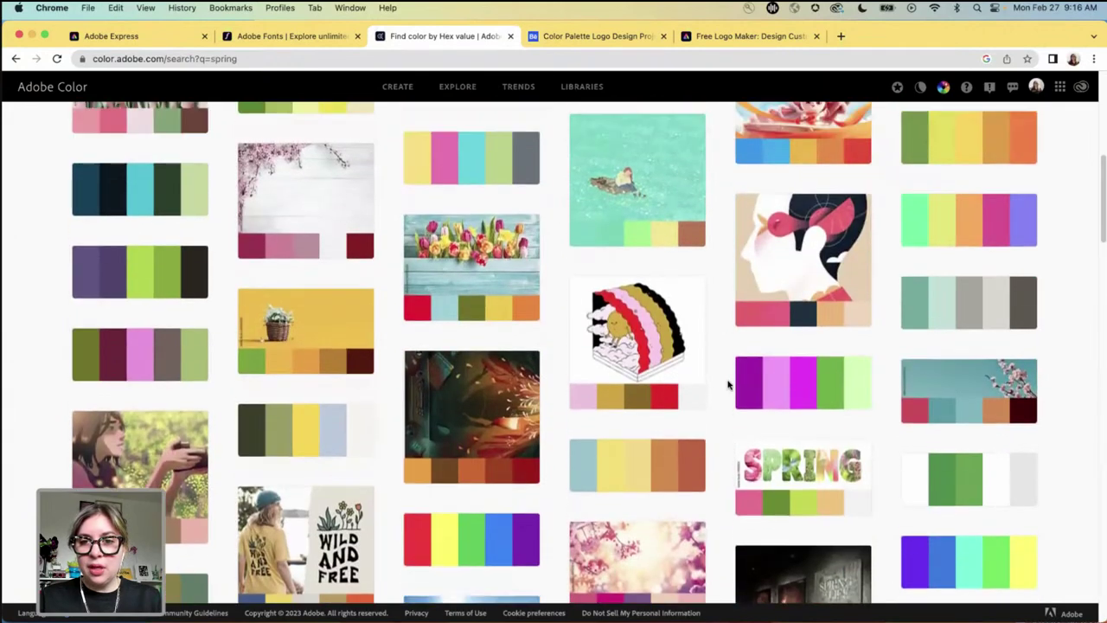
{"action": "scroll", "coordinate": [729, 385], "scroll_direction": "up", "scroll_amount": 7}
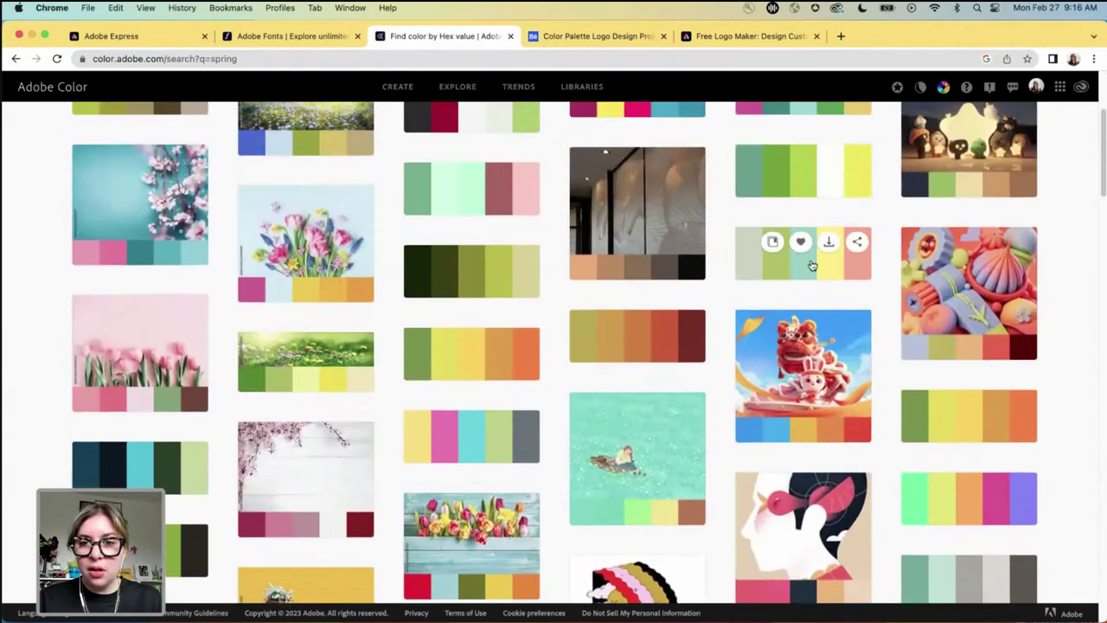
{"action": "left_click", "coordinate": [812, 265]}
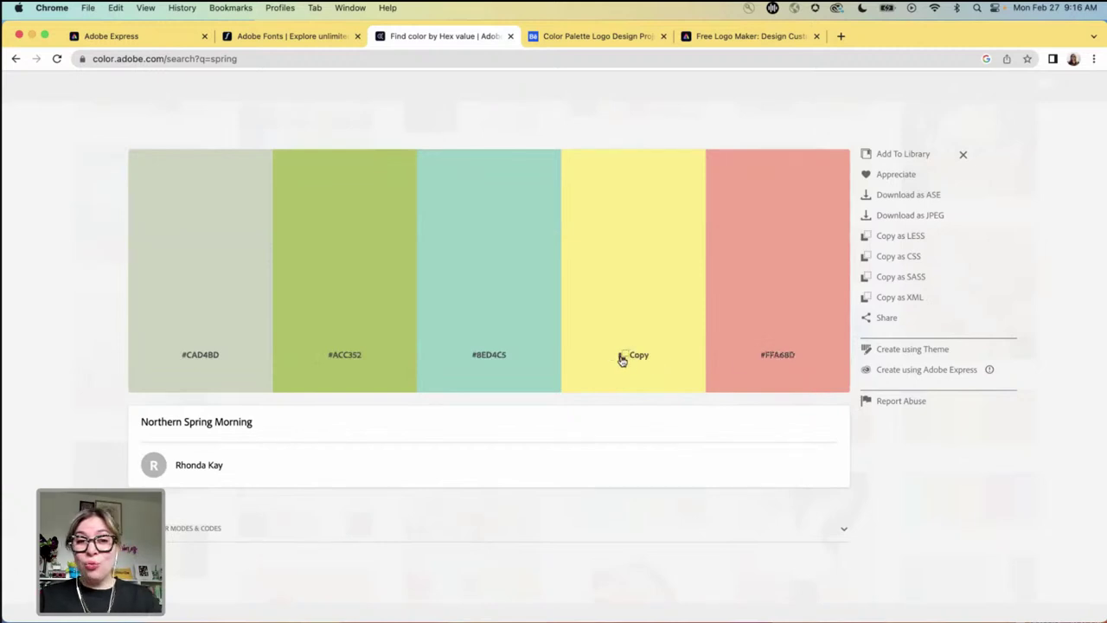
{"action": "left_click", "coordinate": [496, 357]}
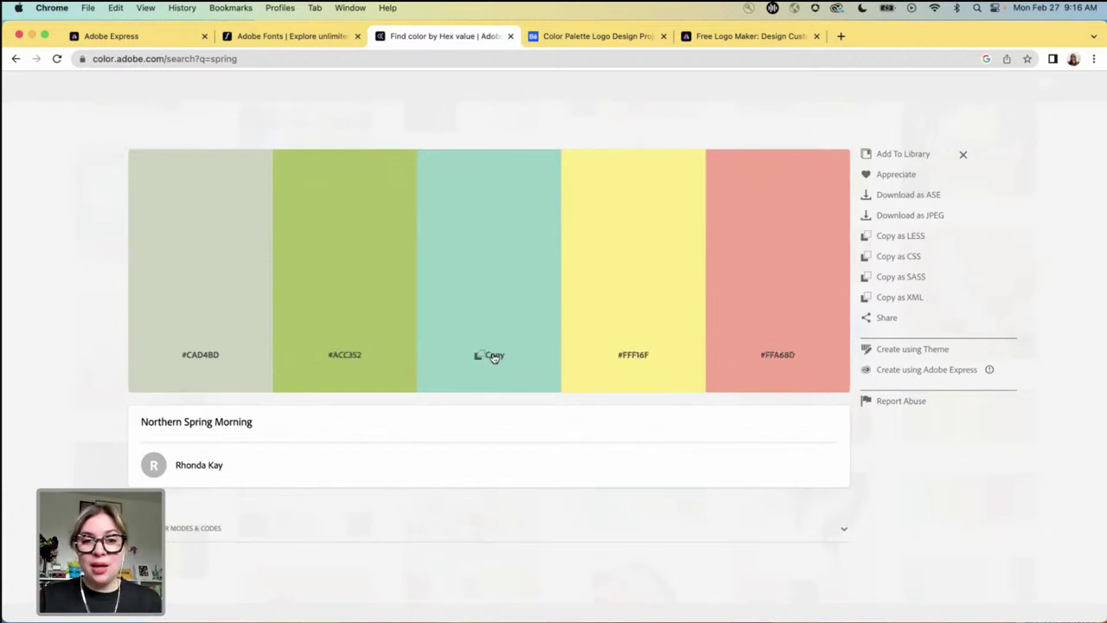
Replace the brand kit colour with the pasted hex #8ED4C5 and save it
{"action": "left_click", "coordinate": [103, 39]}
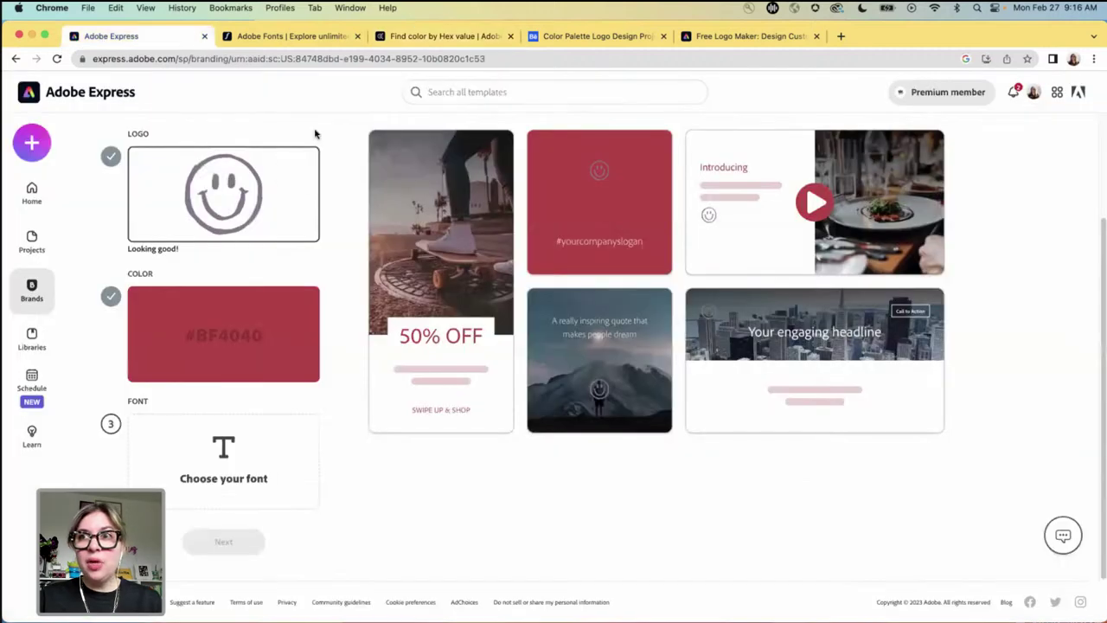
{"action": "left_click", "coordinate": [295, 309]}
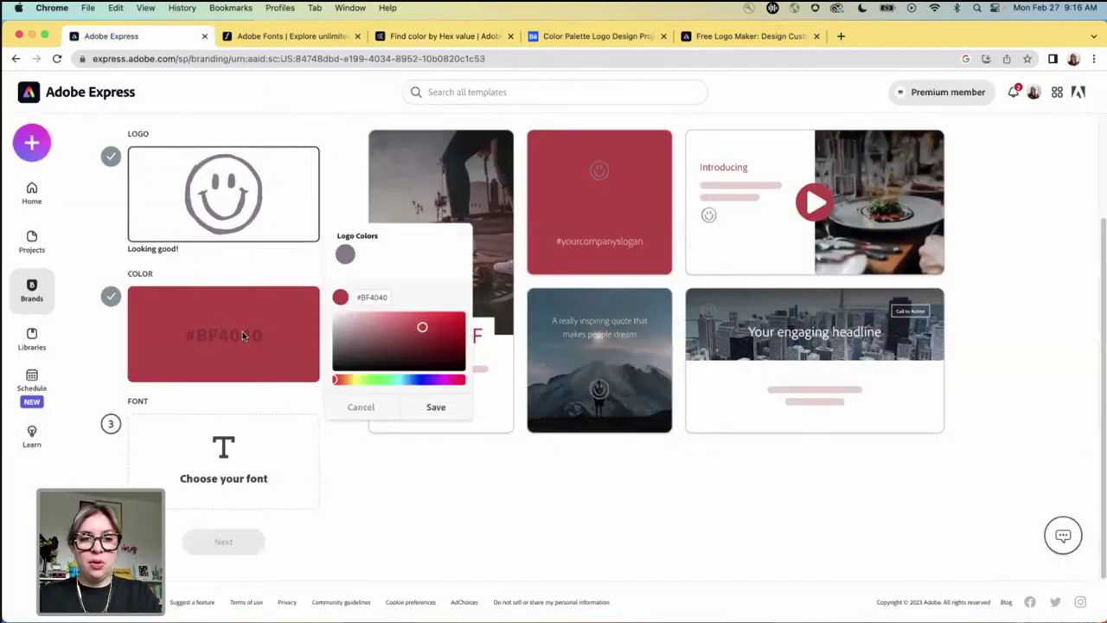
{"action": "double_click", "coordinate": [384, 297]}
{"action": "key", "text": "super+v"}
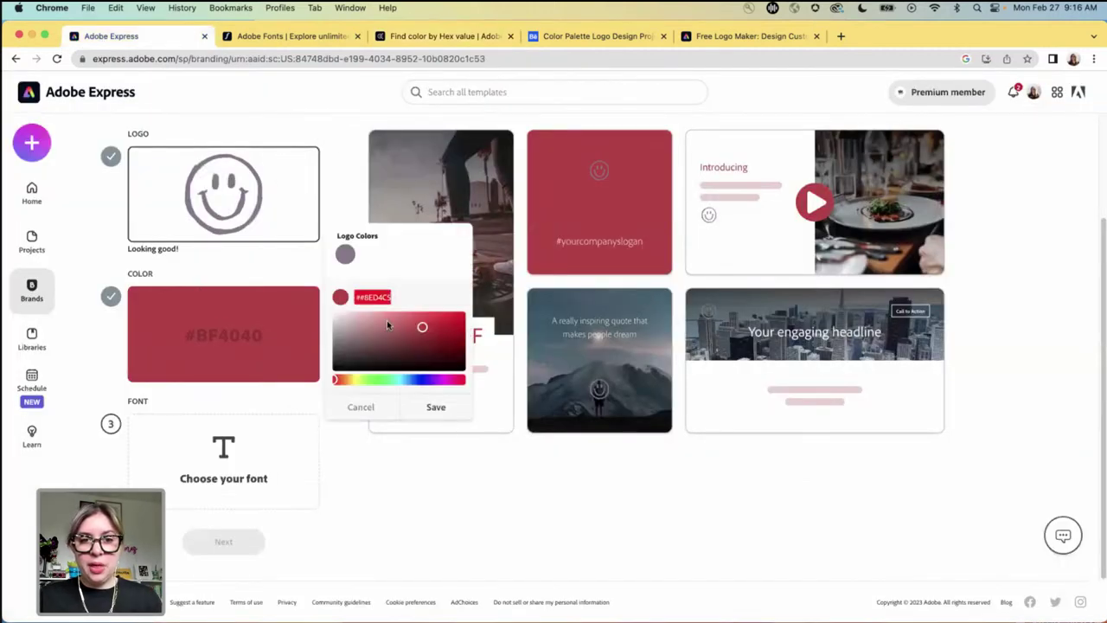
{"action": "left_click", "coordinate": [361, 297]}
{"action": "key", "text": "BackSpace"}
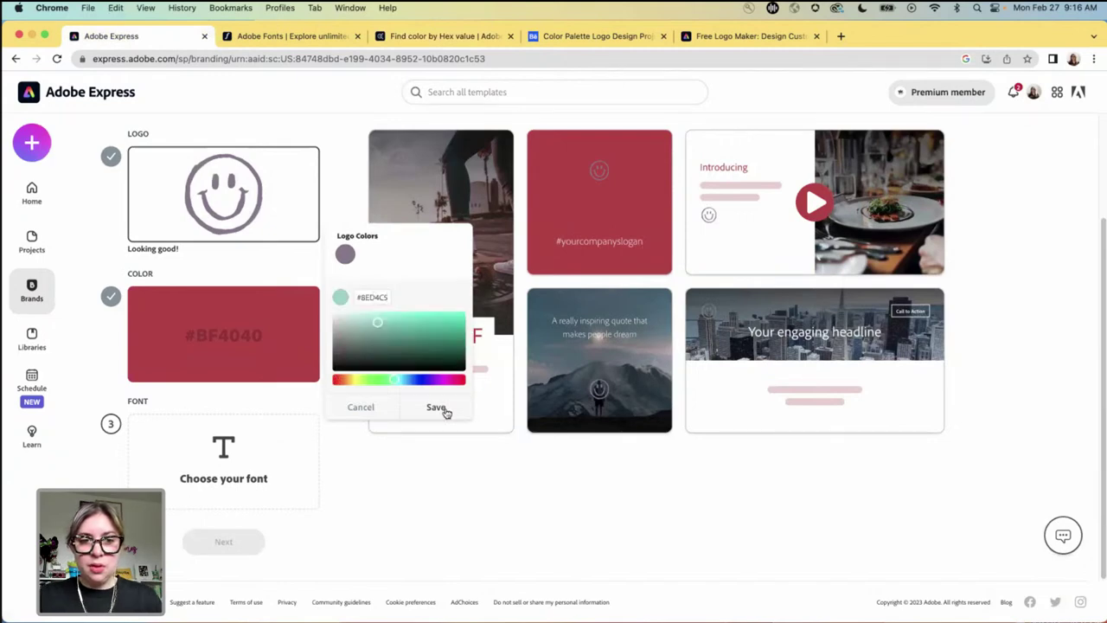
{"action": "left_click", "coordinate": [441, 407]}
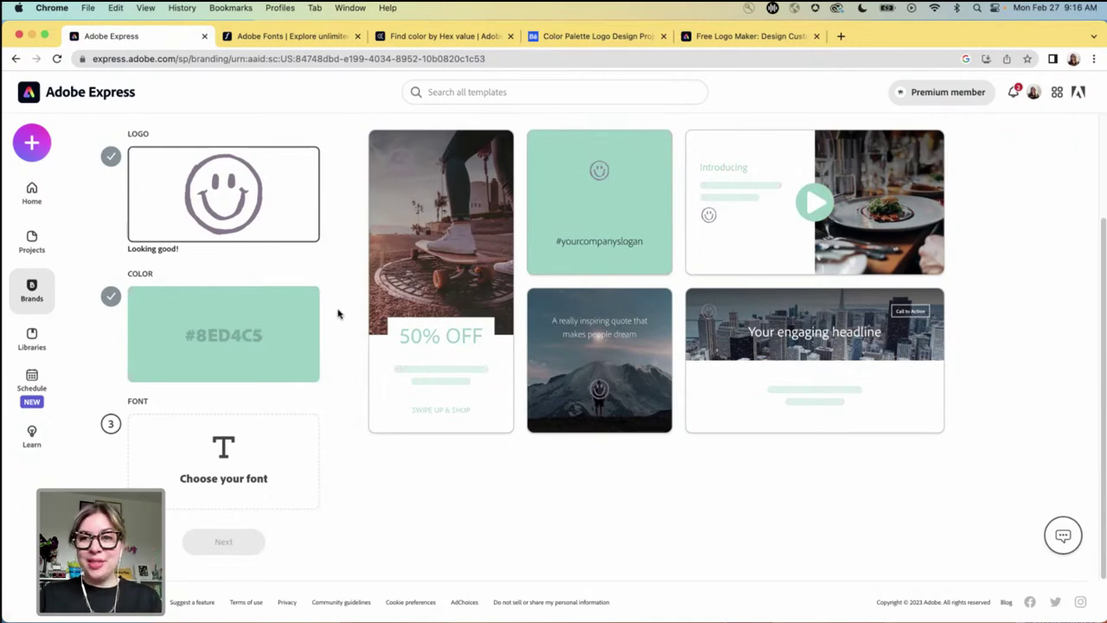
{"action": "left_click", "coordinate": [33, 192]}
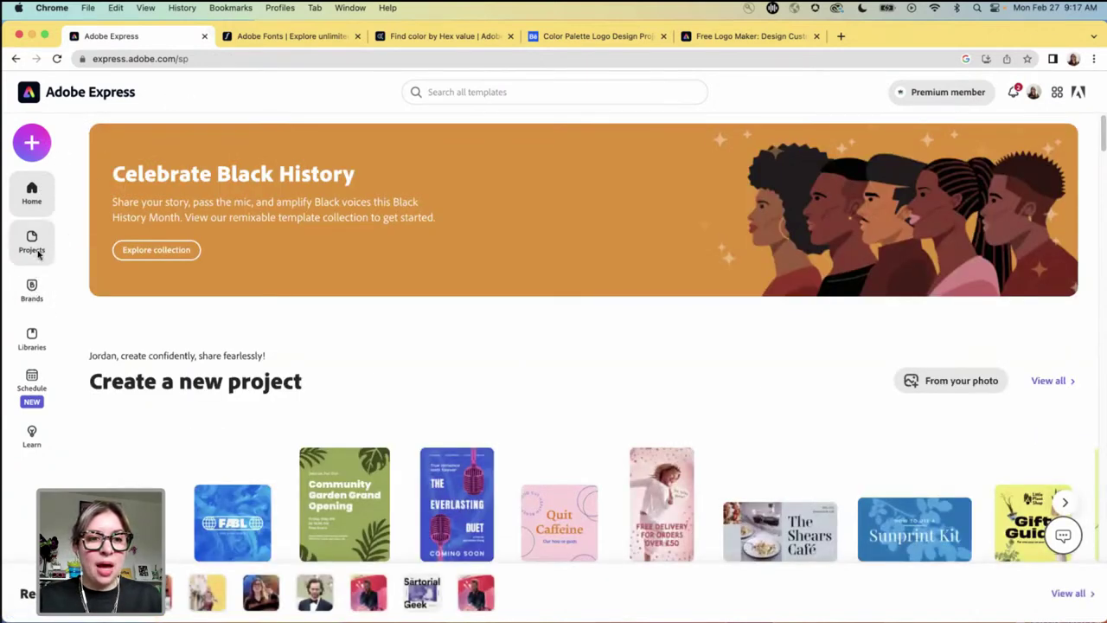
Create a blank Instagram post from Home and show the Photos stock library
{"action": "left_click", "coordinate": [32, 244]}
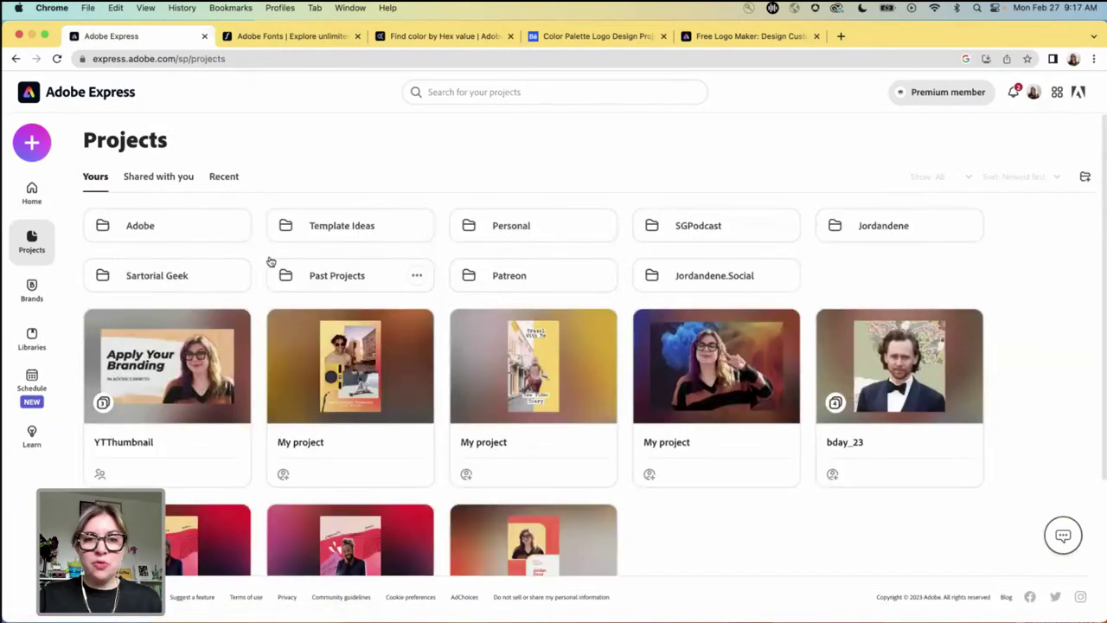
{"action": "left_click", "coordinate": [38, 198]}
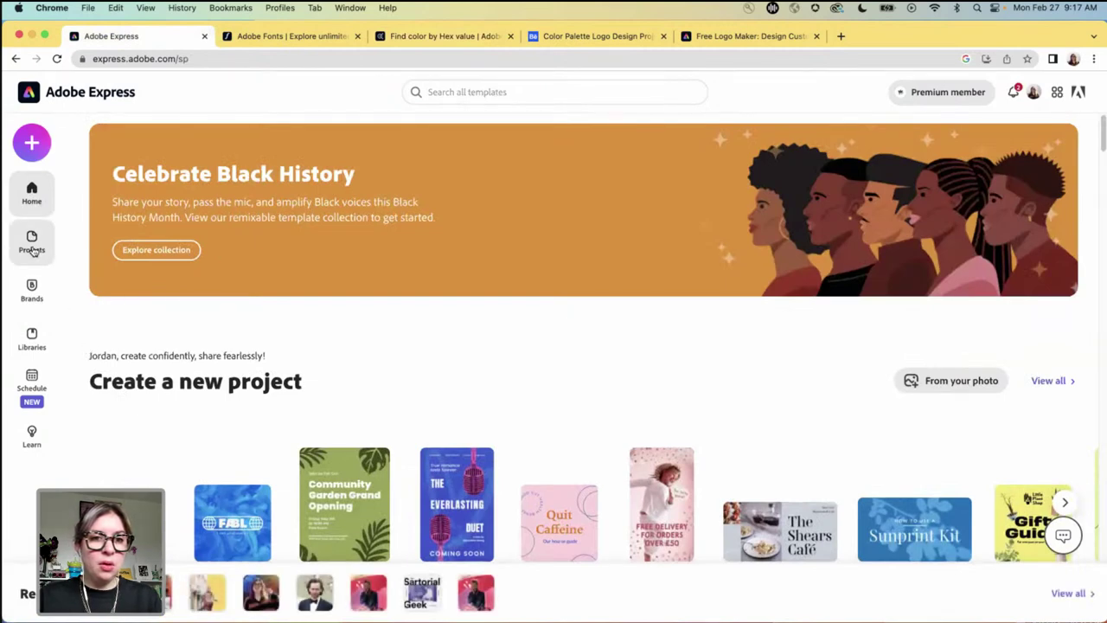
{"action": "scroll", "coordinate": [296, 403], "scroll_direction": "down", "scroll_amount": 2}
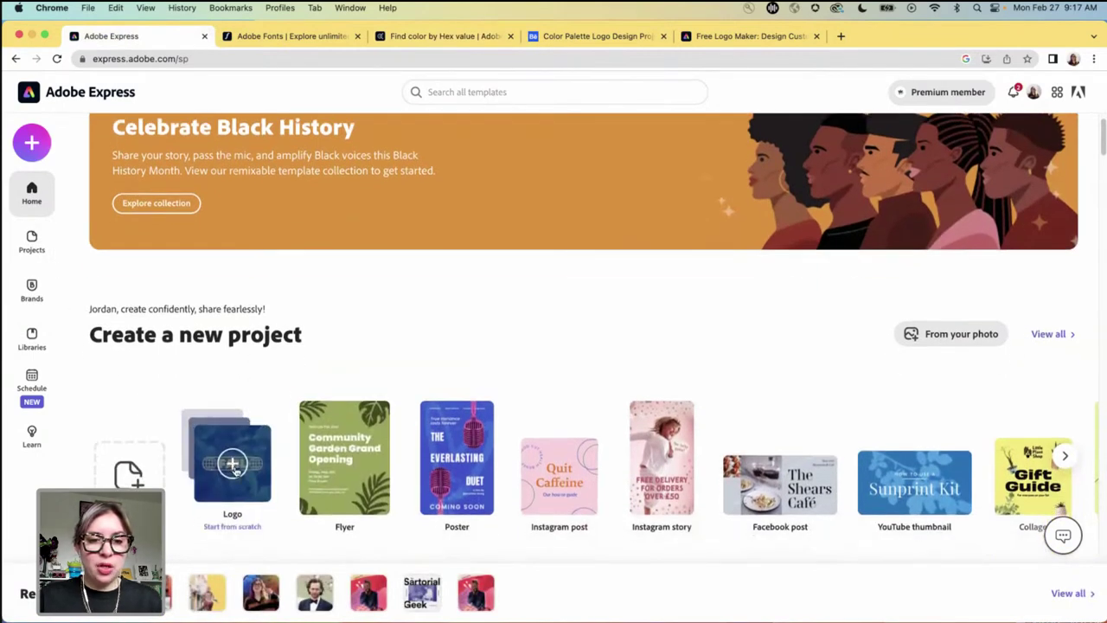
{"action": "left_click", "coordinate": [560, 466]}
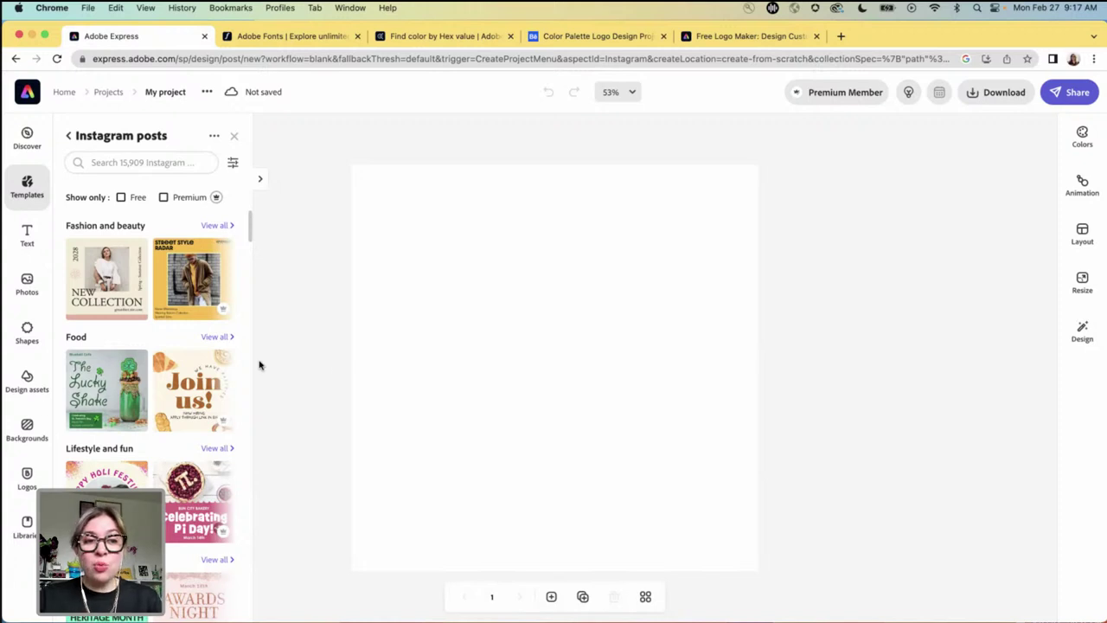
{"action": "left_click", "coordinate": [26, 294]}
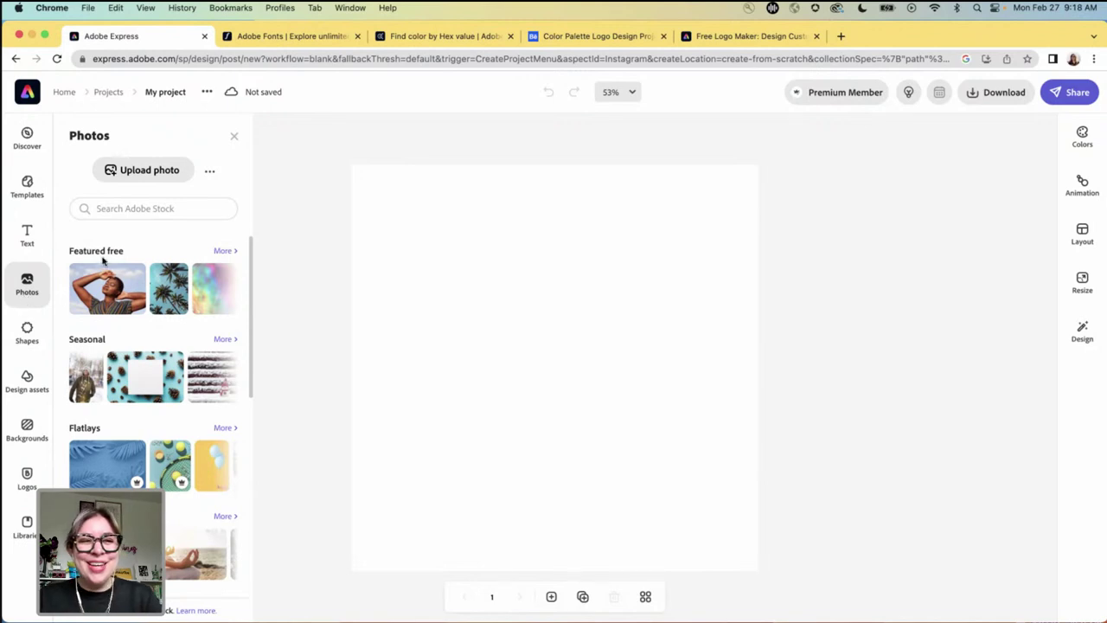
Open all 462 Featured free stock photos and scroll through them
{"action": "left_click", "coordinate": [227, 252]}
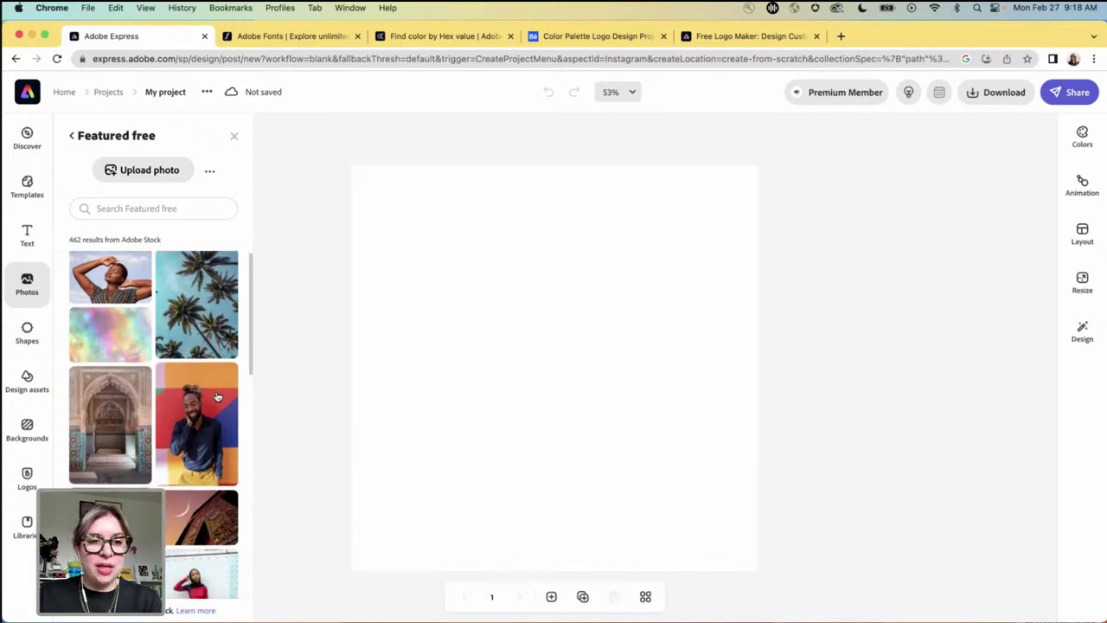
{"action": "scroll", "coordinate": [208, 381], "scroll_direction": "down", "scroll_amount": 1}
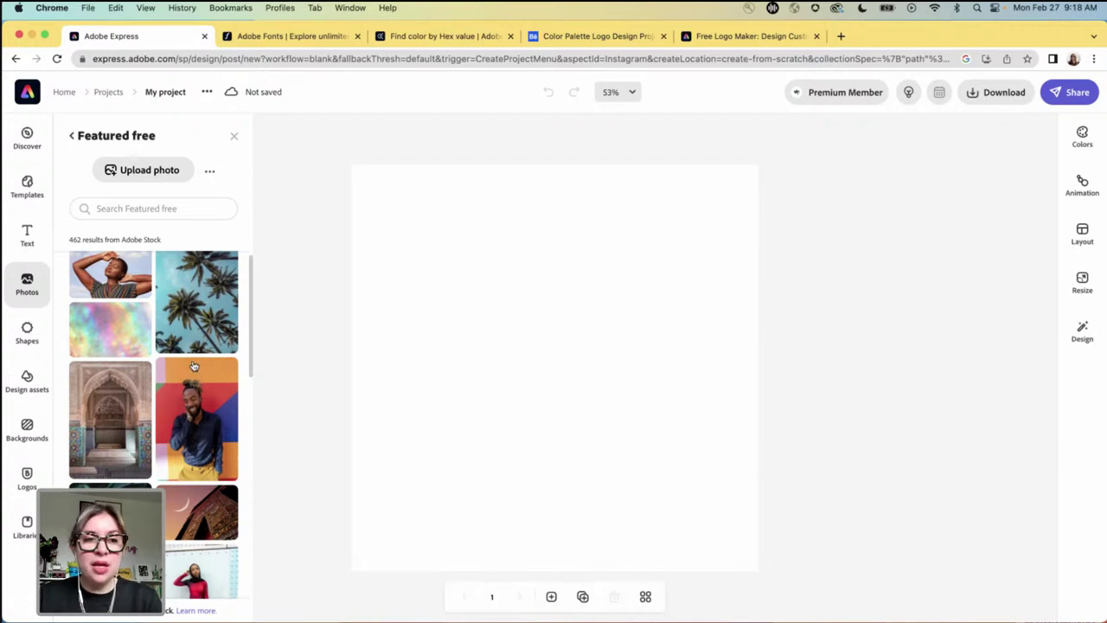
{"action": "scroll", "coordinate": [193, 346], "scroll_direction": "up", "scroll_amount": 1}
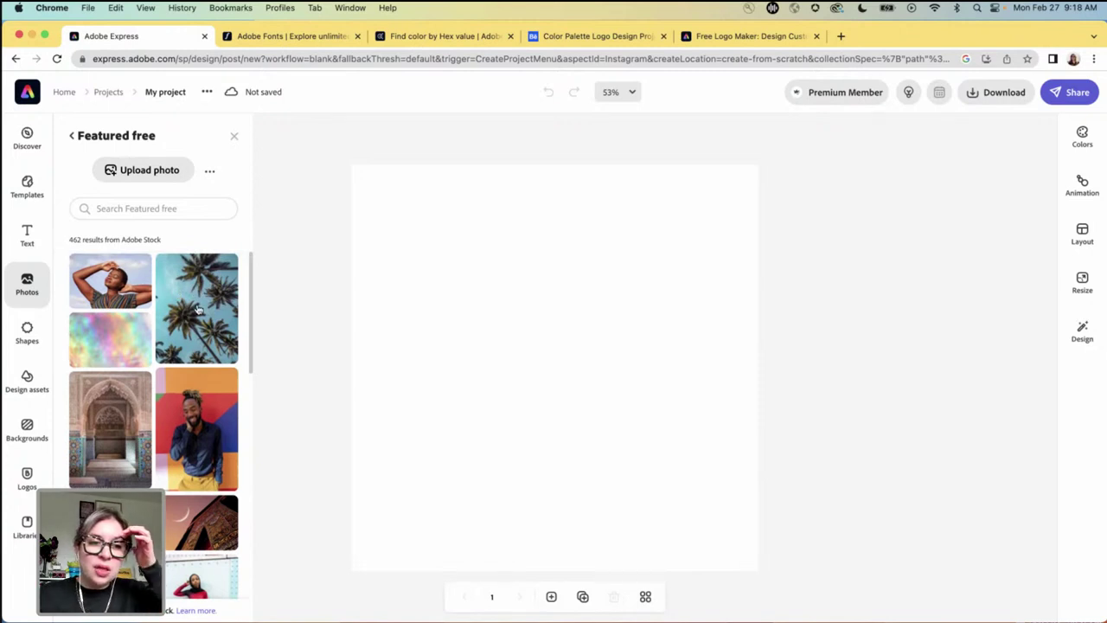
{"action": "scroll", "coordinate": [199, 316], "scroll_direction": "down", "scroll_amount": 5}
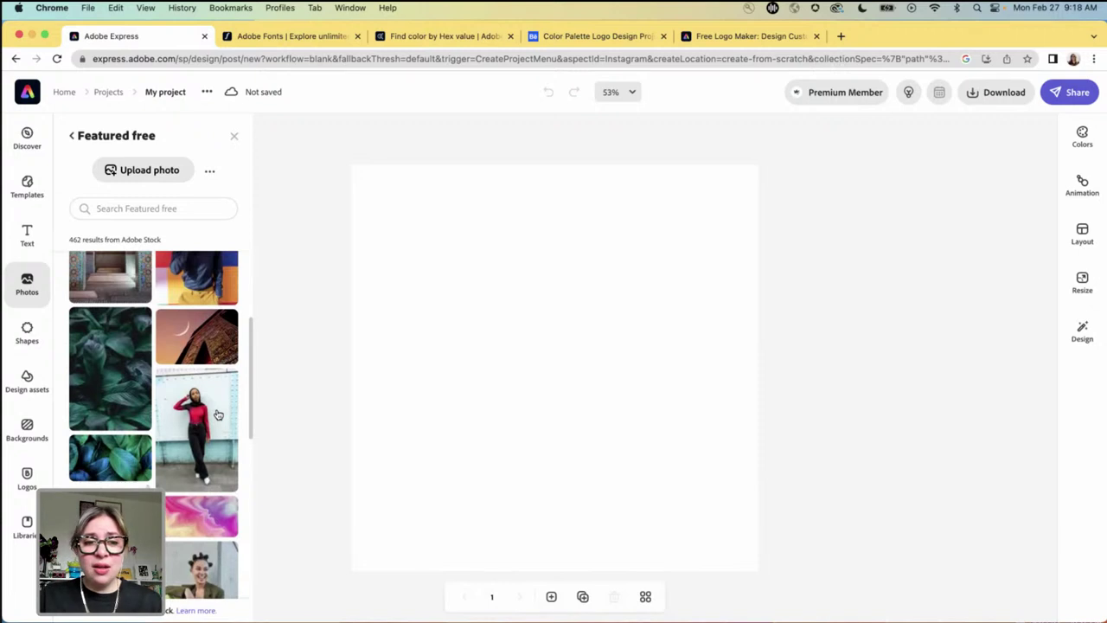
{"action": "scroll", "coordinate": [217, 417], "scroll_direction": "down", "scroll_amount": 2}
{"action": "scroll", "coordinate": [217, 416], "scroll_direction": "down", "scroll_amount": 6}
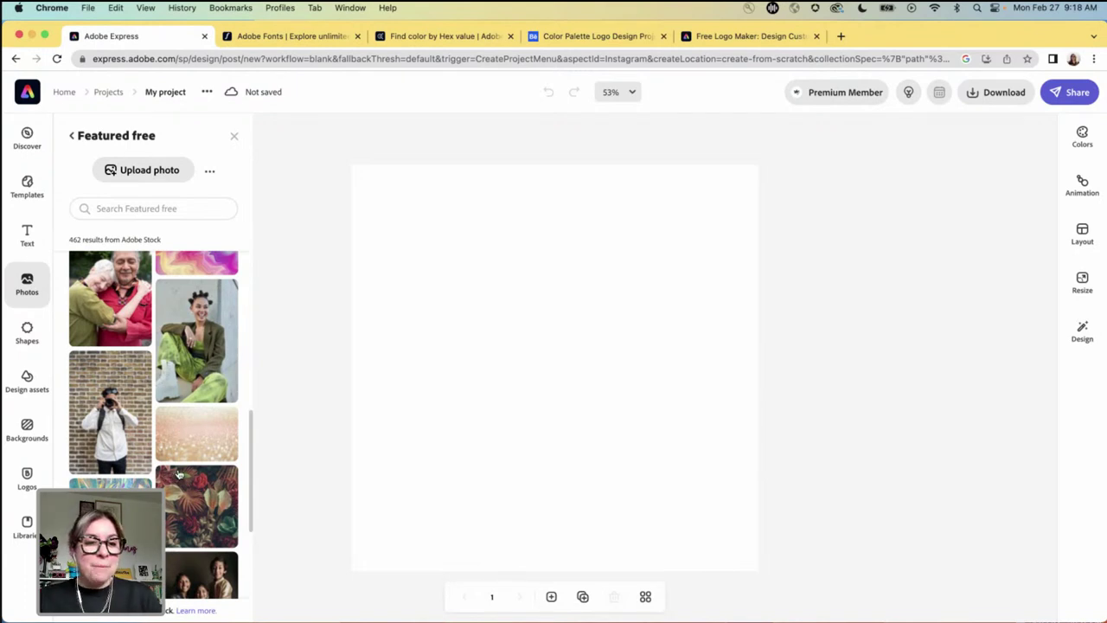
{"action": "scroll", "coordinate": [178, 473], "scroll_direction": "down", "scroll_amount": 5}
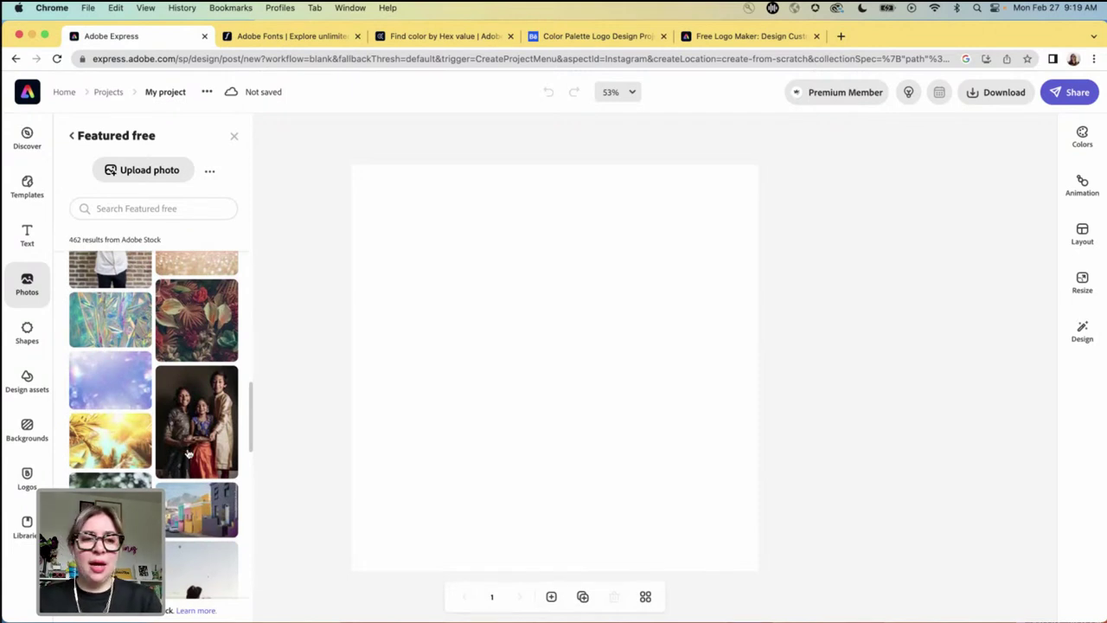
{"action": "scroll", "coordinate": [187, 456], "scroll_direction": "down", "scroll_amount": 1}
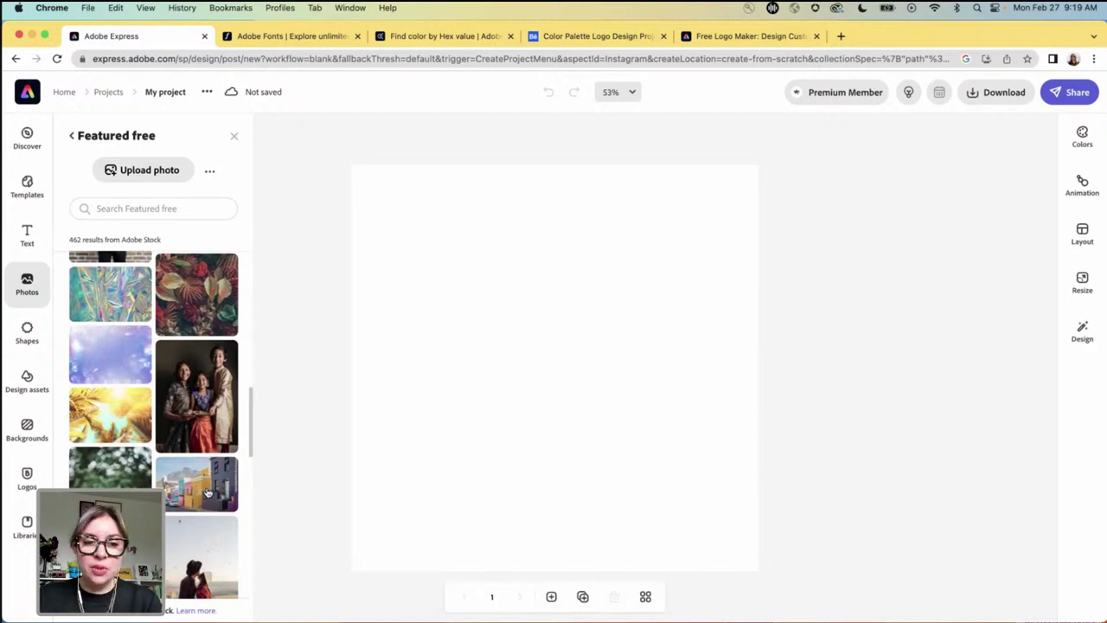
{"action": "scroll", "coordinate": [182, 472], "scroll_direction": "down", "scroll_amount": 3}
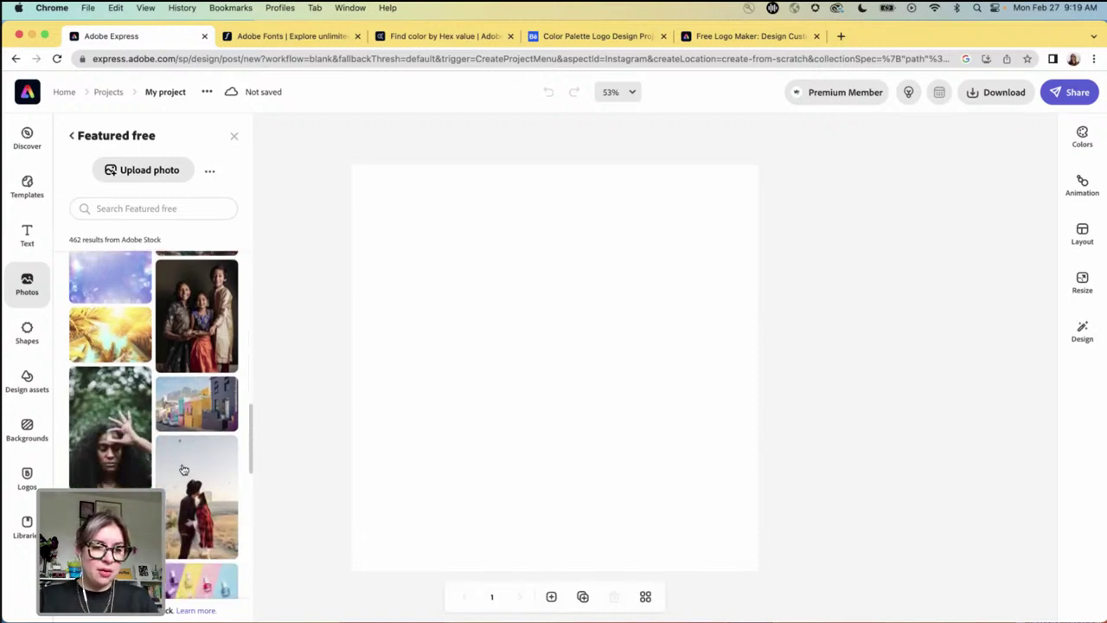
{"action": "scroll", "coordinate": [163, 475], "scroll_direction": "up", "scroll_amount": 2}
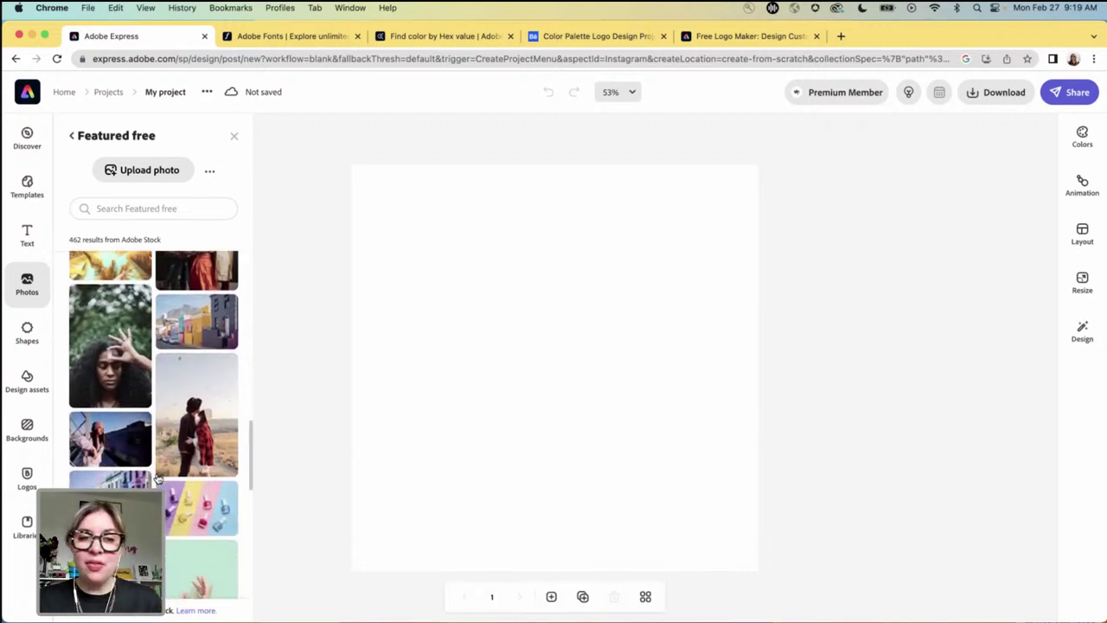
{"action": "scroll", "coordinate": [177, 493], "scroll_direction": "up", "scroll_amount": 3}
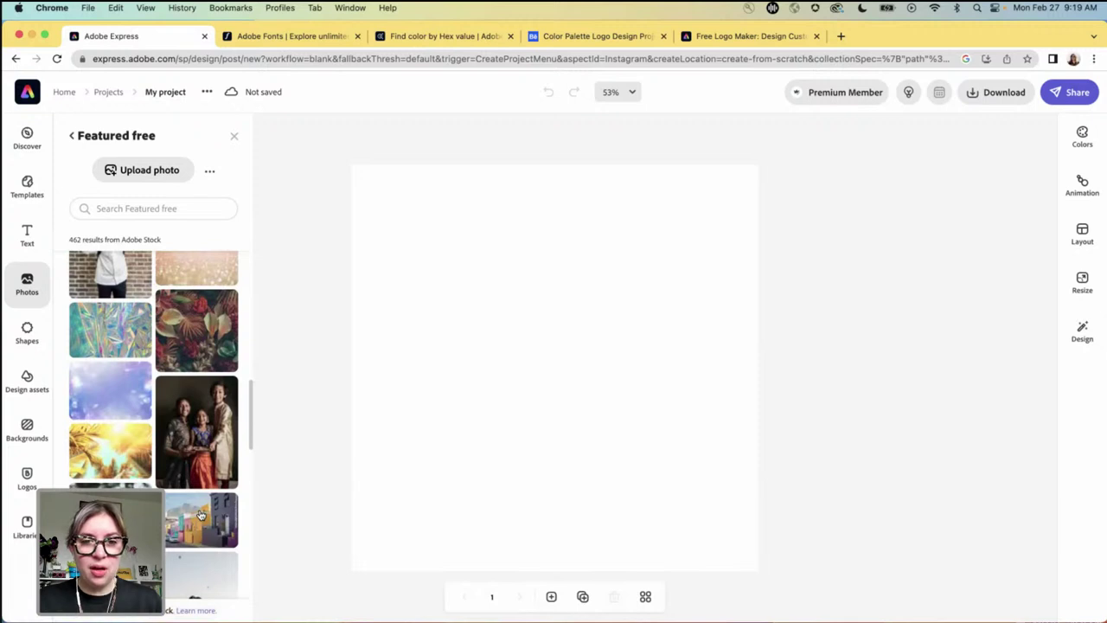
Add the colourful houses photo and resize it to span the page width at the top
{"action": "left_click", "coordinate": [200, 516]}
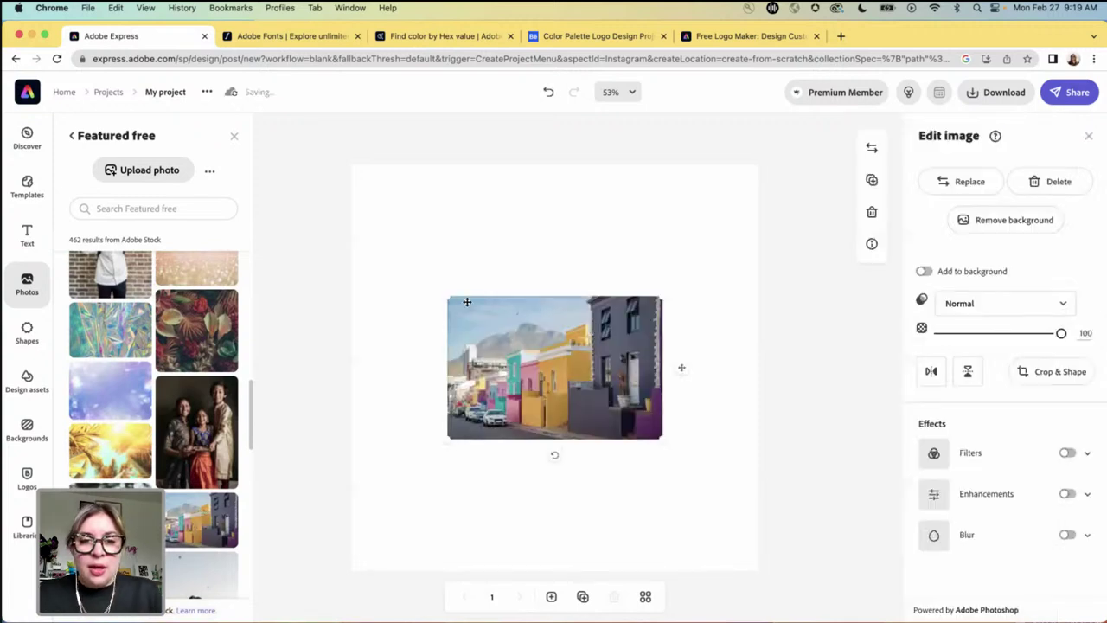
{"action": "left_click_drag", "start_coordinate": [447, 297], "coordinate": [277, 181]}
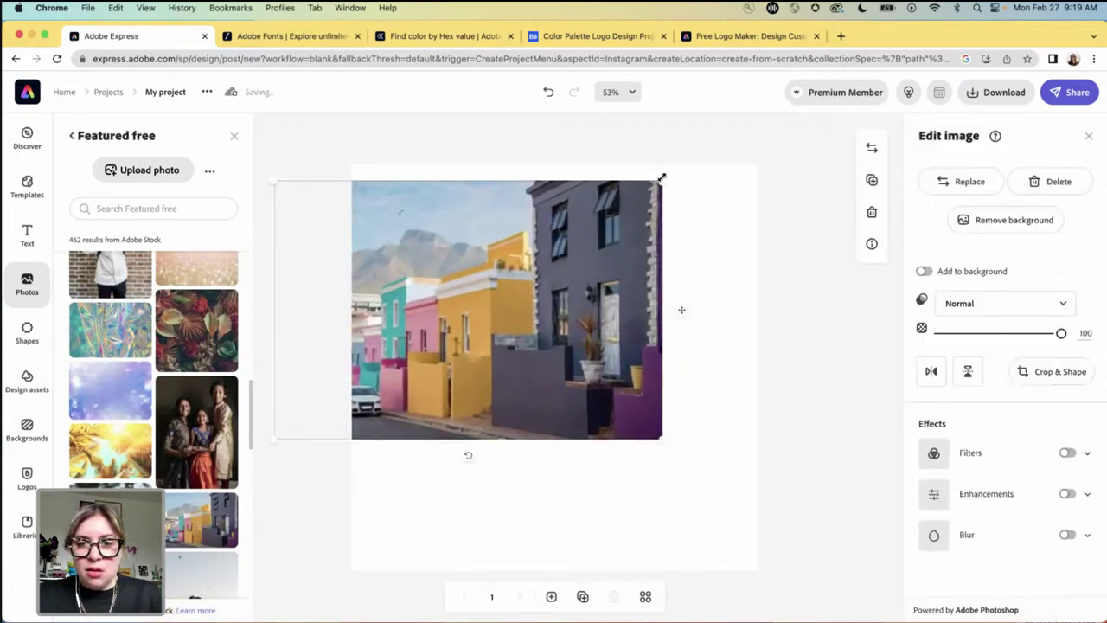
{"action": "left_click_drag", "start_coordinate": [662, 177], "coordinate": [796, 95]}
{"action": "left_click_drag", "start_coordinate": [331, 110], "coordinate": [319, 164]}
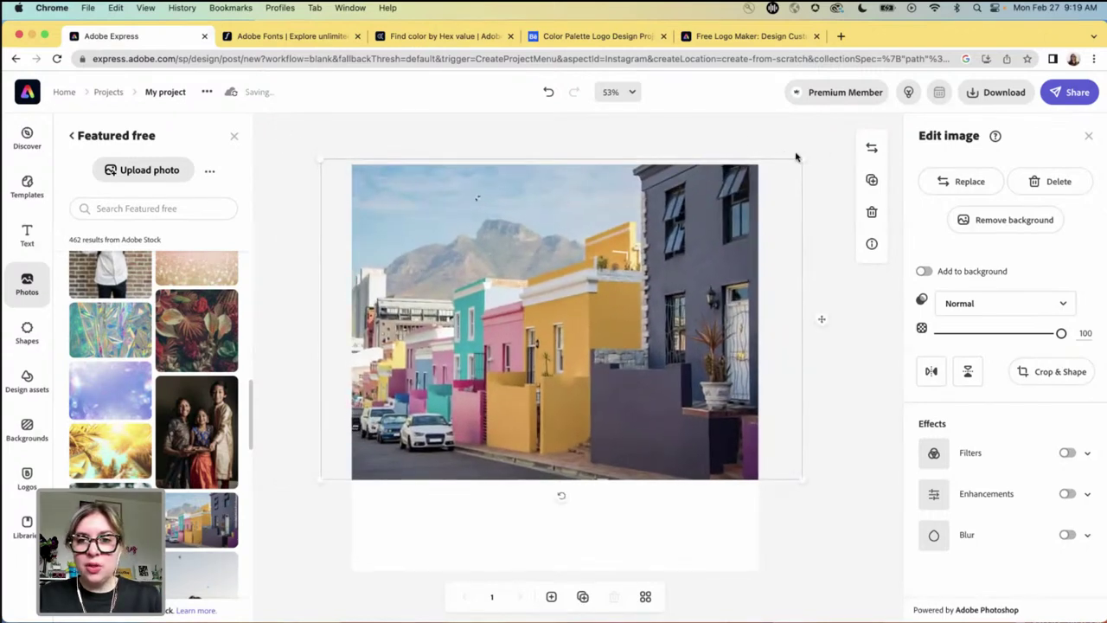
{"action": "left_click_drag", "start_coordinate": [799, 158], "coordinate": [790, 161]}
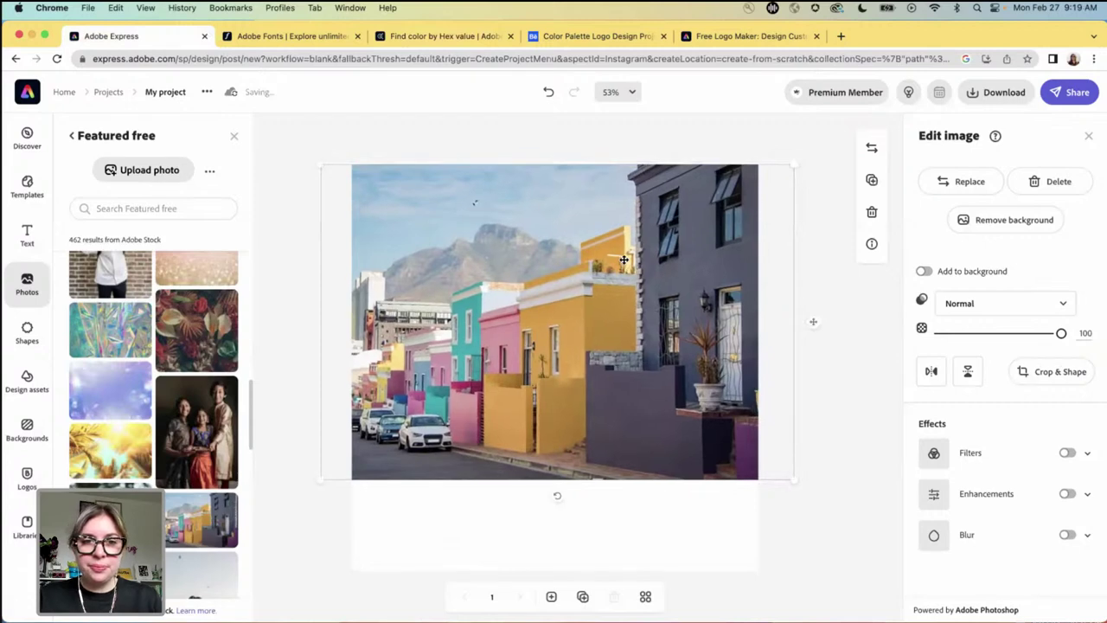
{"action": "left_click_drag", "start_coordinate": [624, 259], "coordinate": [621, 258]}
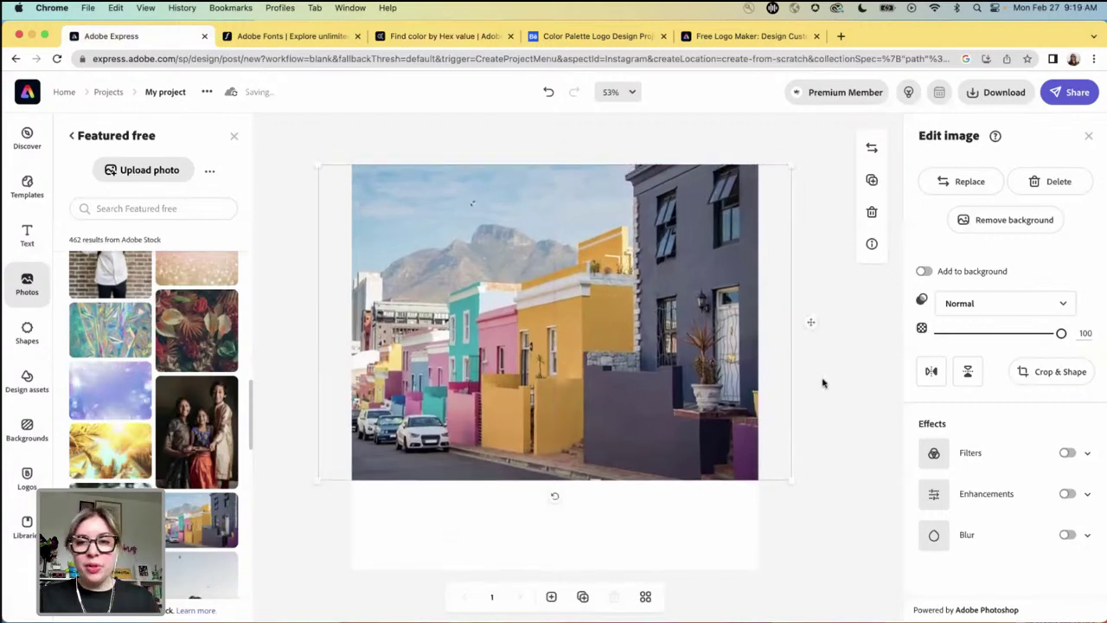
{"action": "left_click", "coordinate": [832, 383]}
{"action": "left_click", "coordinate": [46, 340]}
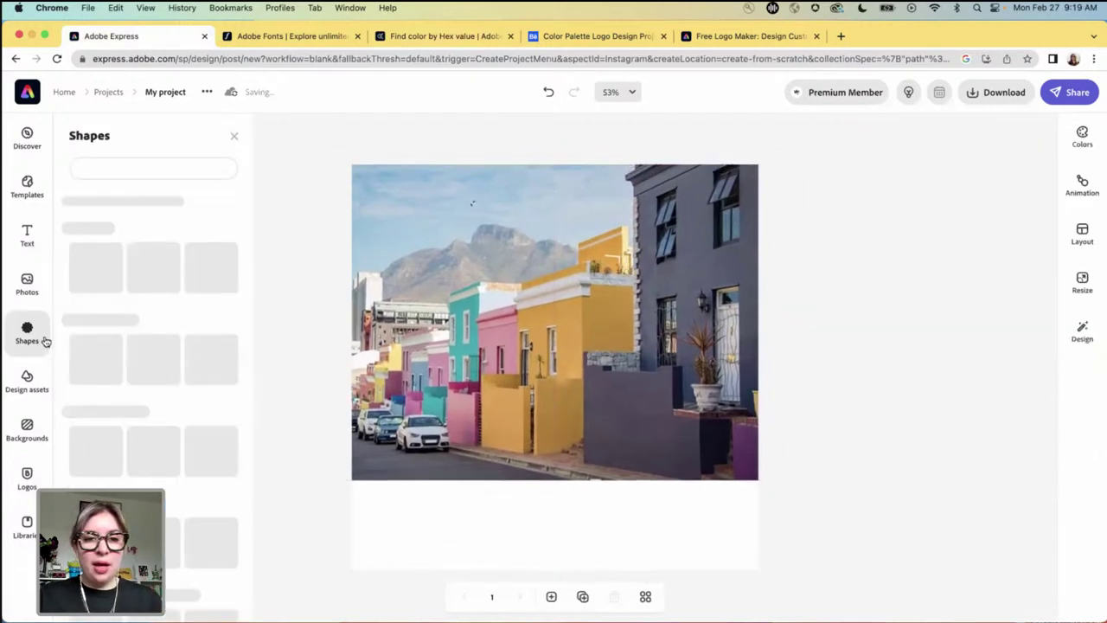
Search the Shapes library for circles and add a basic filled circle to the design
{"action": "left_click", "coordinate": [294, 300]}
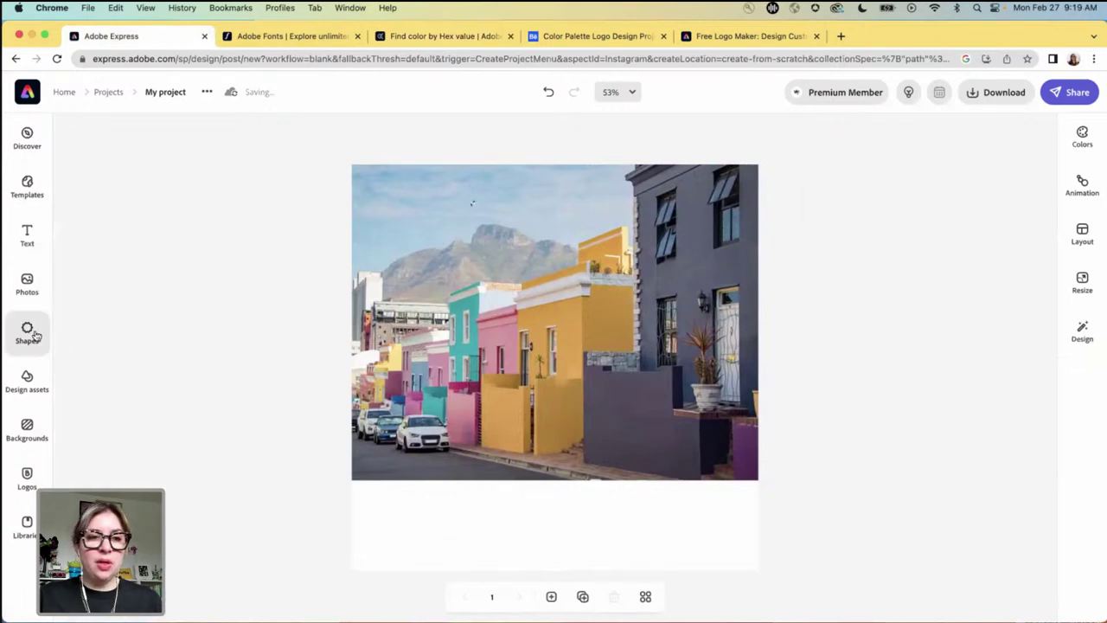
{"action": "left_click", "coordinate": [28, 333]}
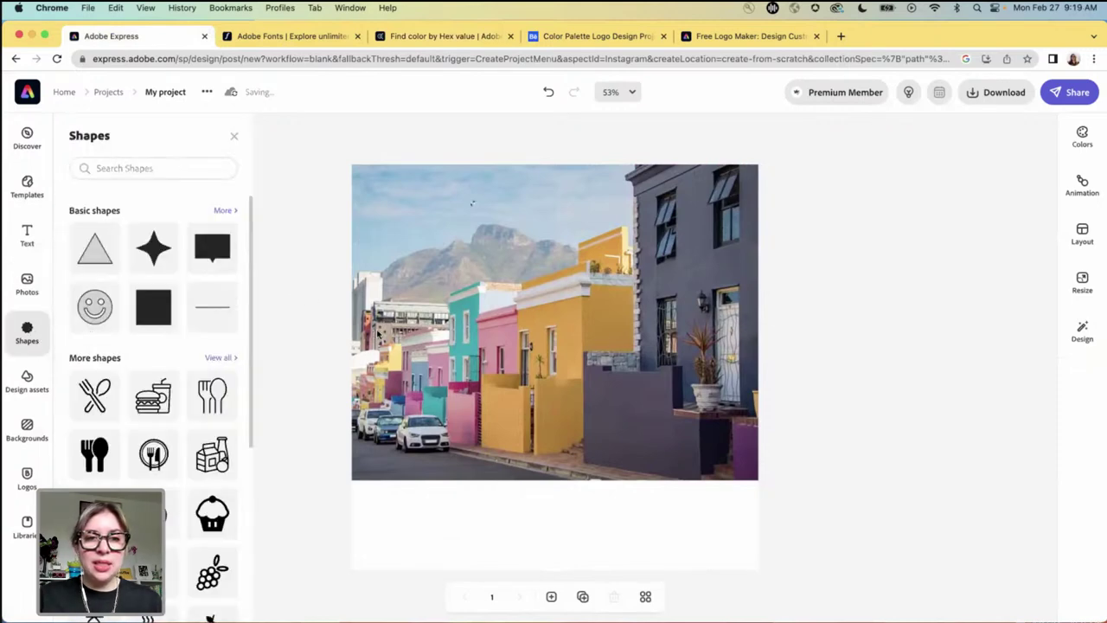
{"action": "left_click", "coordinate": [161, 170]}
{"action": "type", "text": "le"}
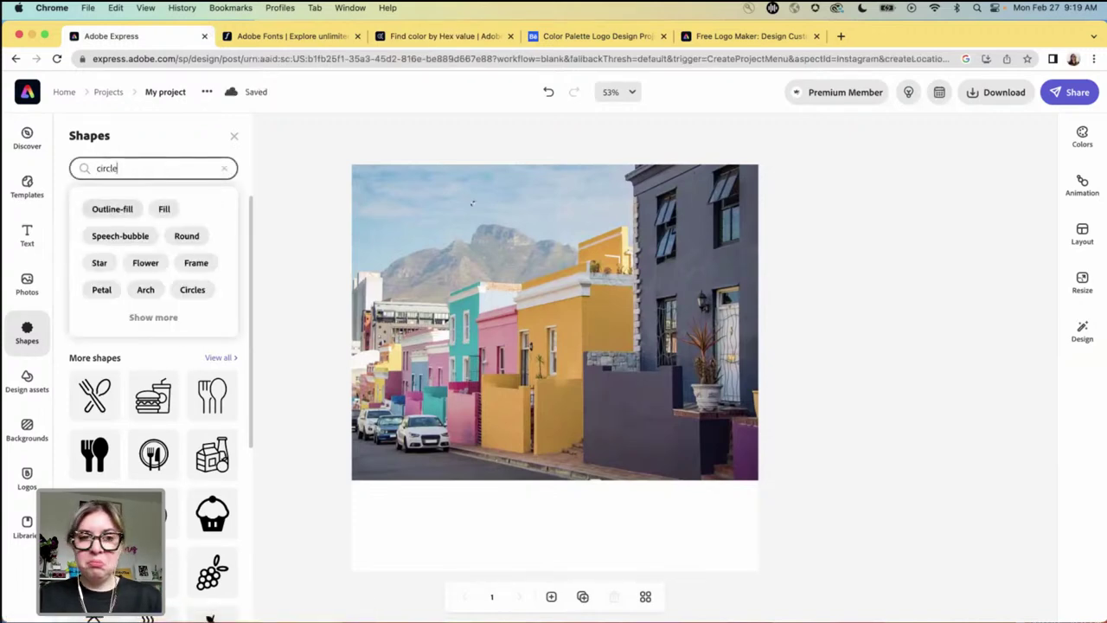
{"action": "key", "text": "Return"}
{"action": "left_click", "coordinate": [95, 252]}
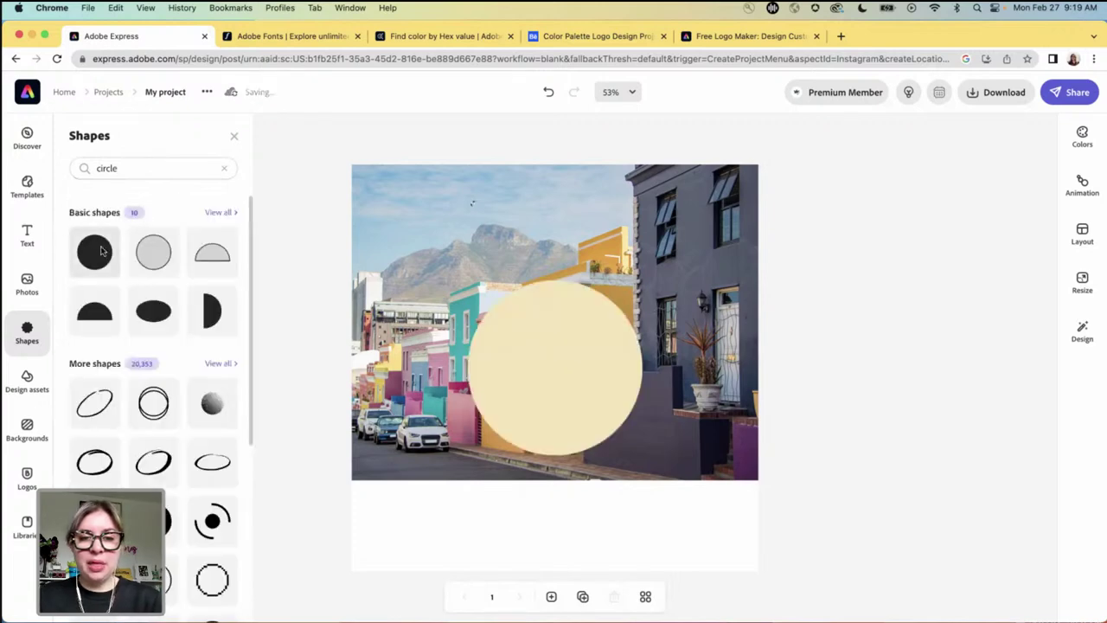
Shrink the circle and place it in the white strip below the photo, bottom-left
{"action": "left_click", "coordinate": [574, 339]}
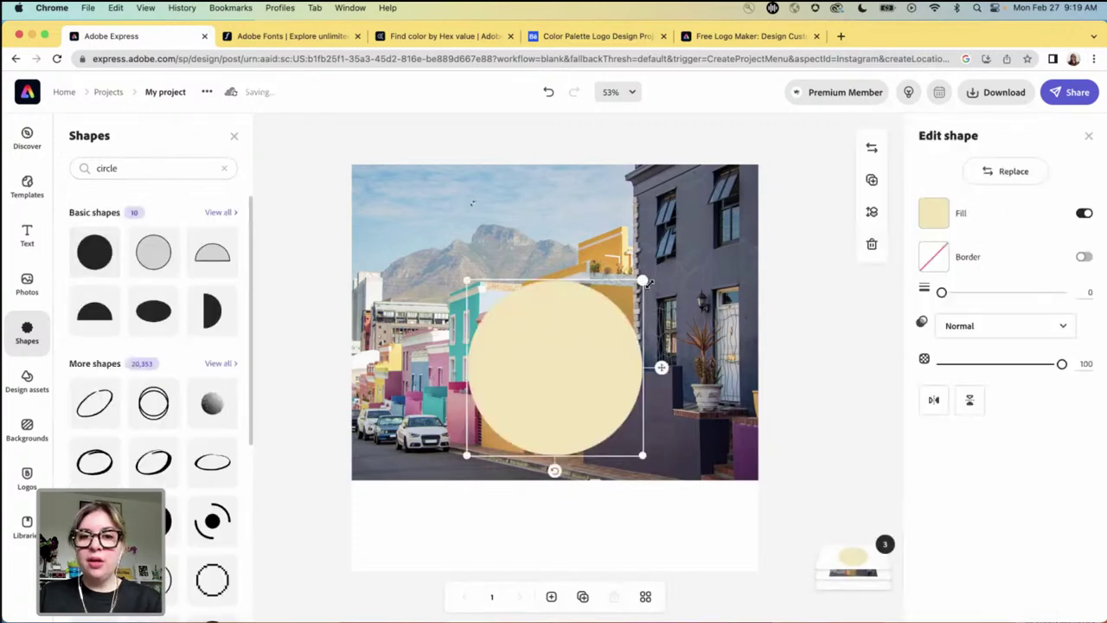
{"action": "left_click_drag", "start_coordinate": [643, 280], "coordinate": [588, 333]}
{"action": "left_click_drag", "start_coordinate": [527, 374], "coordinate": [430, 479]}
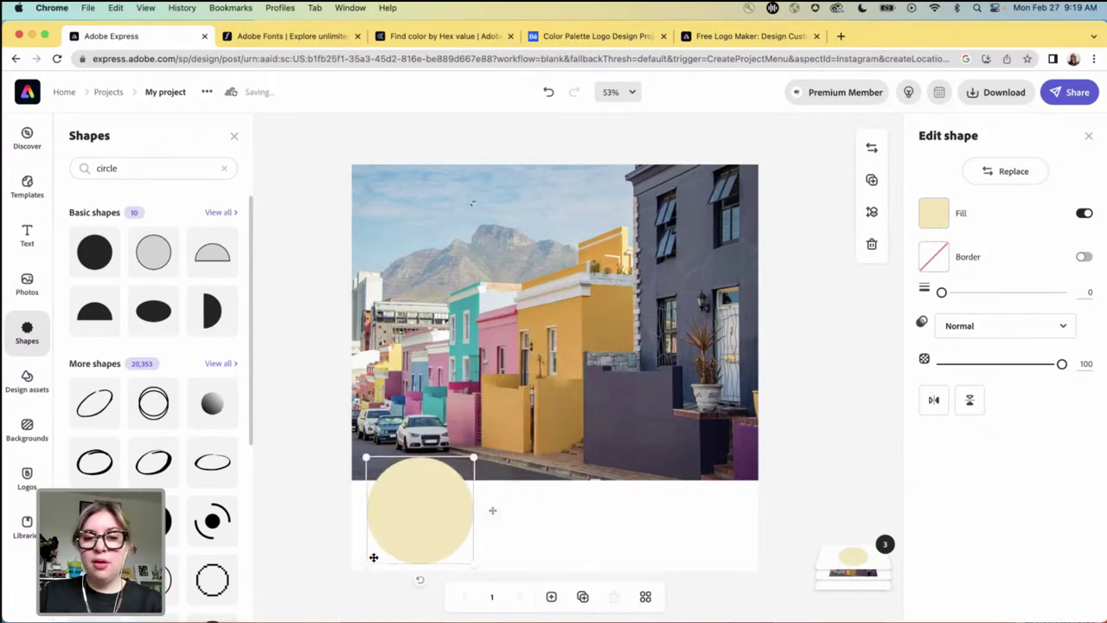
{"action": "left_click_drag", "start_coordinate": [373, 556], "coordinate": [411, 532]}
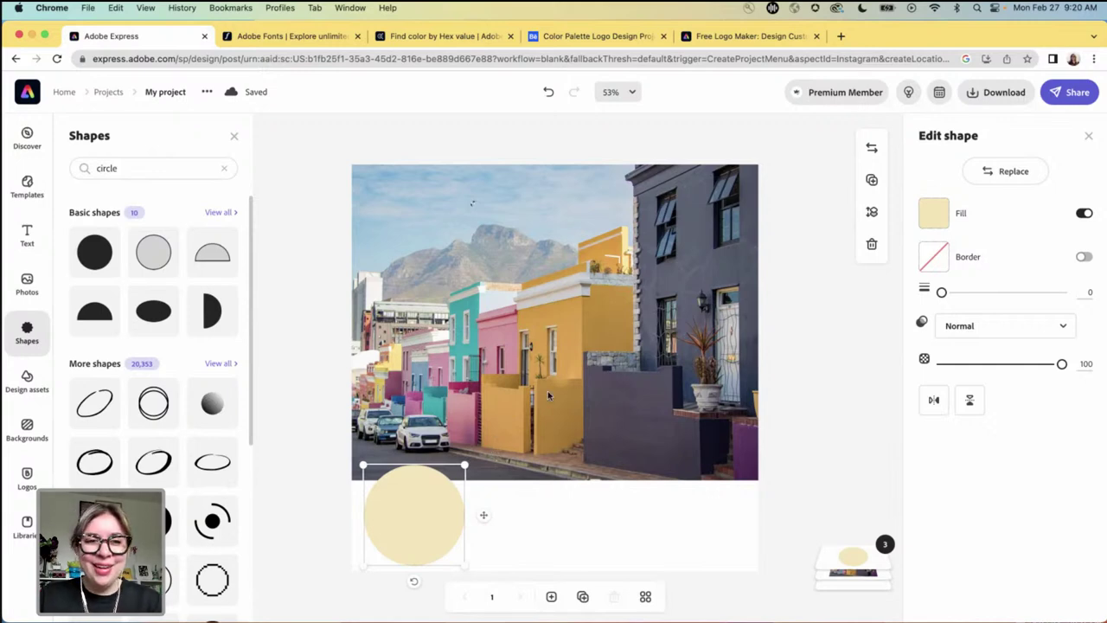
{"action": "left_click", "coordinate": [801, 364]}
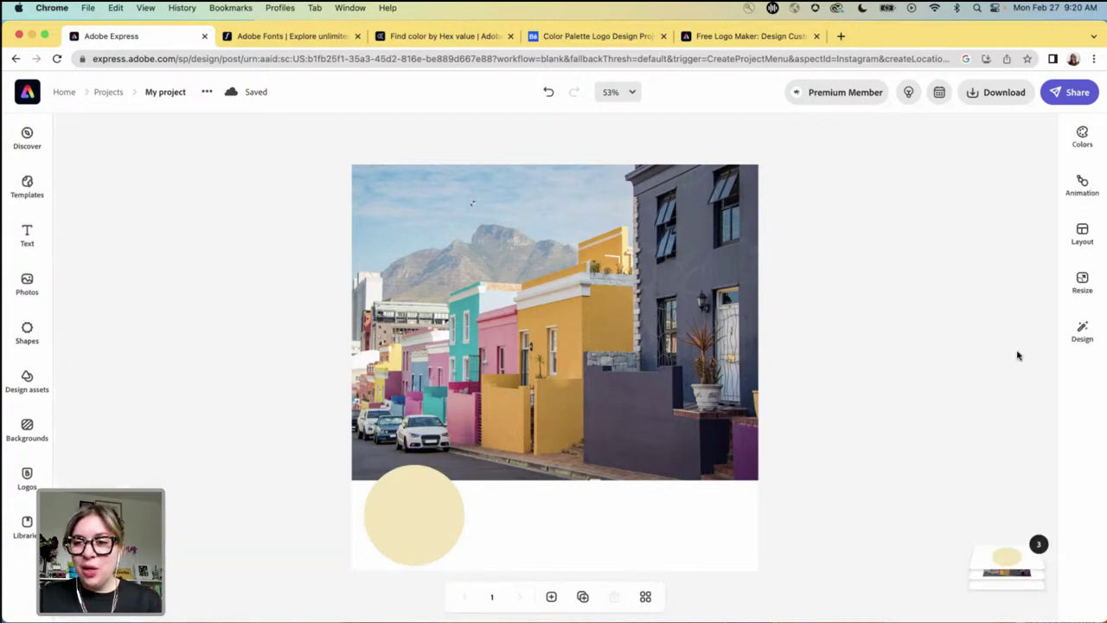
Duplicate the cream circle into four, spreading the copies to the right
{"action": "left_click", "coordinate": [422, 506]}
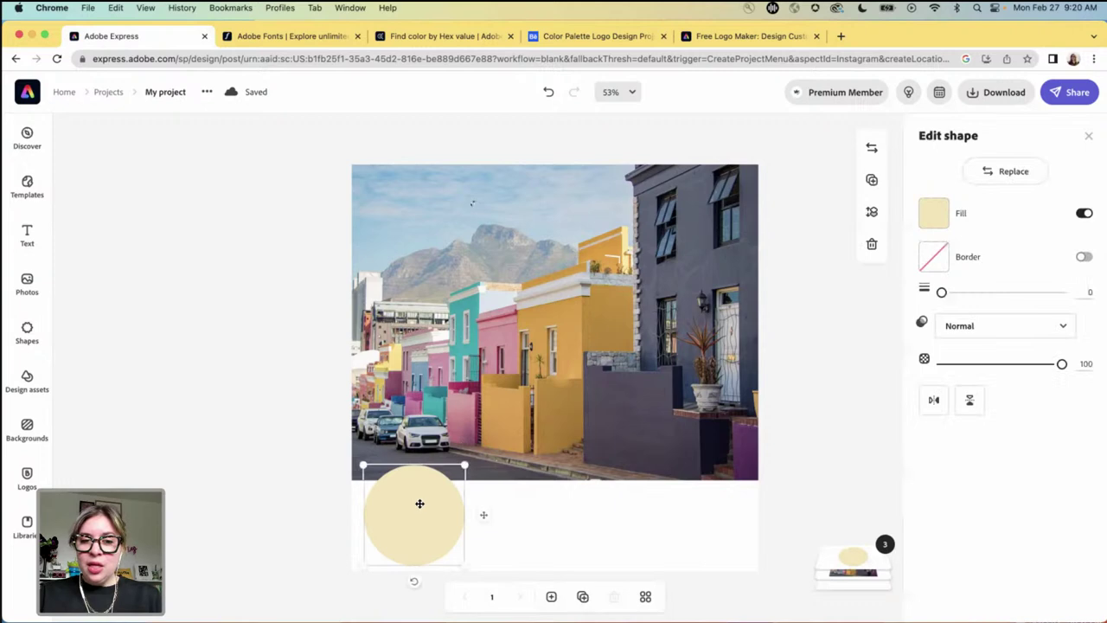
{"action": "left_click", "coordinate": [872, 179]}
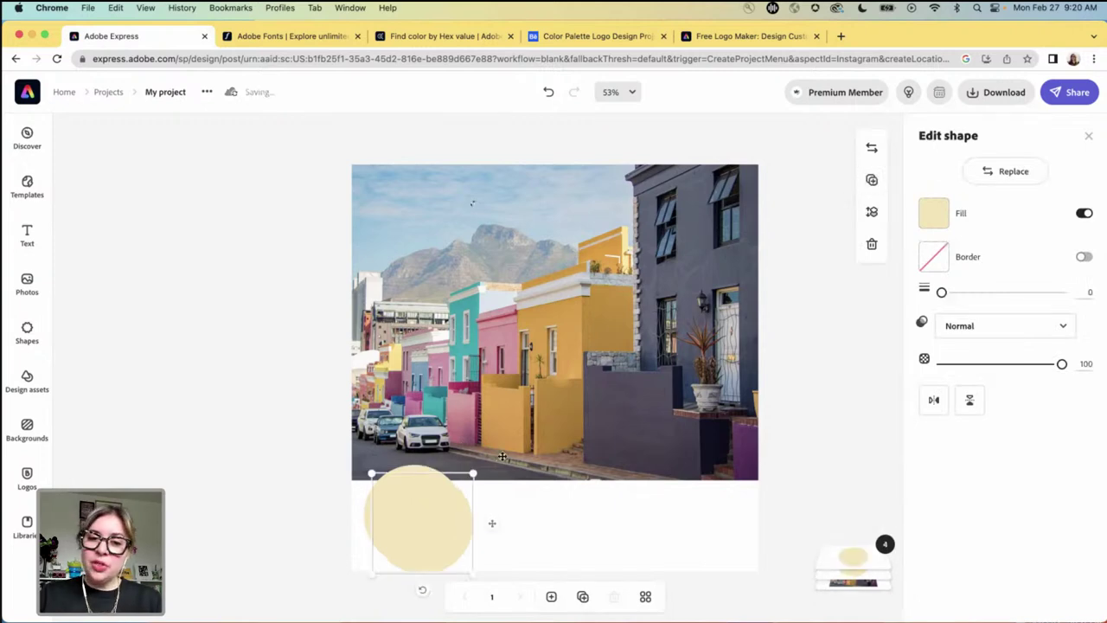
{"action": "left_click_drag", "start_coordinate": [433, 527], "coordinate": [679, 525]}
{"action": "left_click", "coordinate": [872, 179]}
{"action": "left_click", "coordinate": [870, 180]}
Nudge the four circles so they sit edge to edge in a row, aligned left
{"action": "left_click_drag", "start_coordinate": [408, 528], "coordinate": [410, 536]}
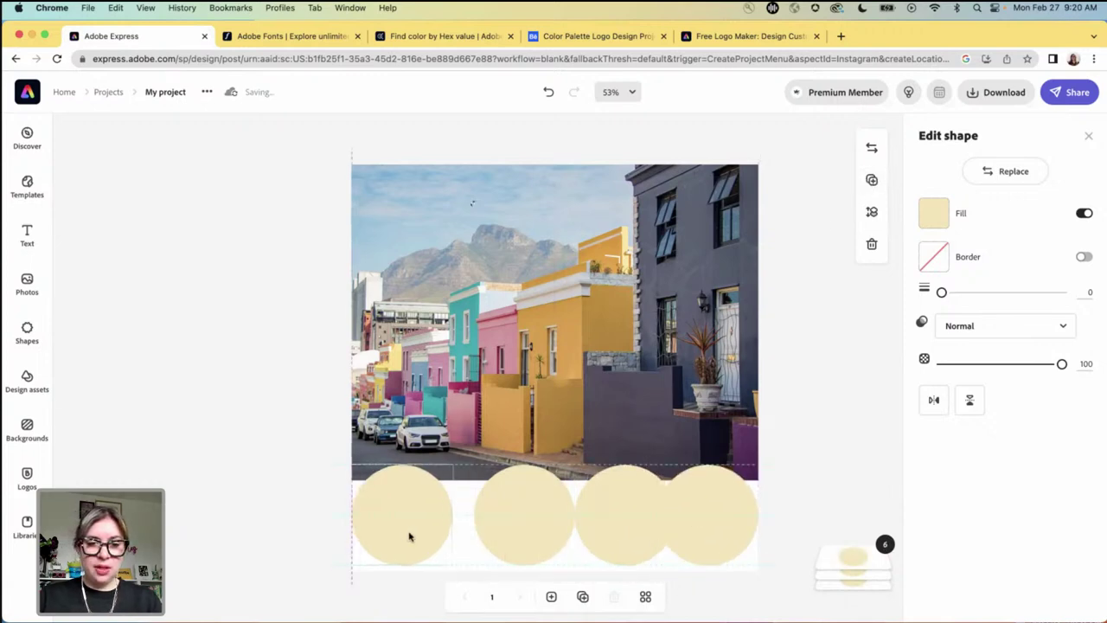
{"action": "mouse_move", "coordinate": [506, 531]}
{"action": "left_mouse_down"}
{"action": "mouse_move", "coordinate": [516, 531]}
{"action": "mouse_move", "coordinate": [511, 548]}
{"action": "mouse_move", "coordinate": [499, 543]}
{"action": "left_mouse_up"}
{"action": "left_click_drag", "start_coordinate": [617, 516], "coordinate": [605, 526]}
{"action": "left_click_drag", "start_coordinate": [715, 511], "coordinate": [719, 519]}
{"action": "left_click", "coordinate": [828, 425]}
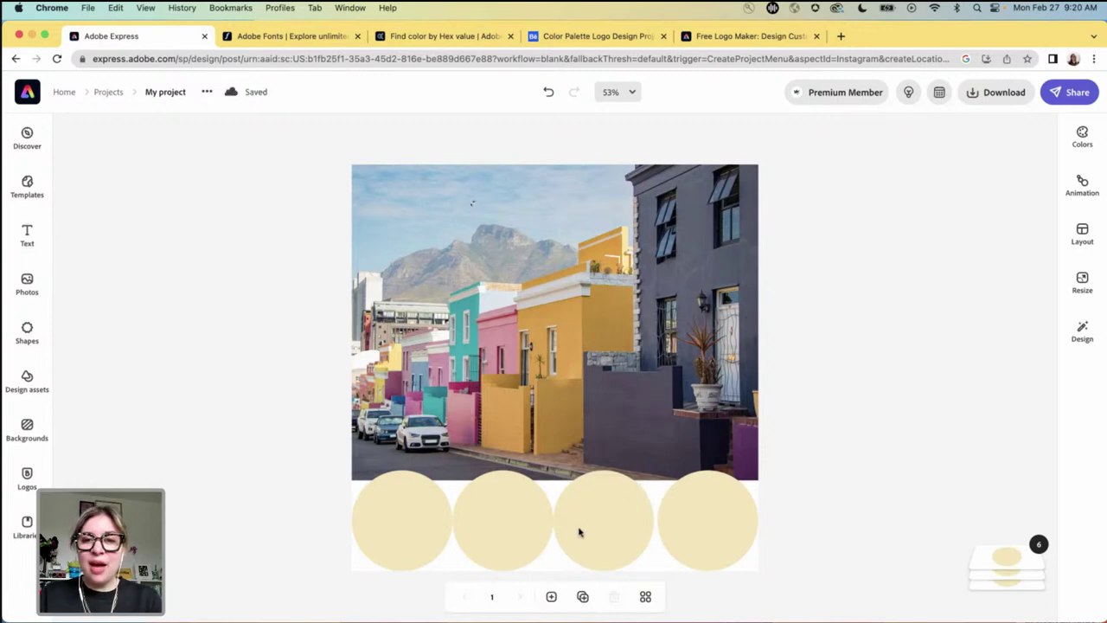
Fill the leftmost circle with the dark grey wall colour sampled from the photo
{"action": "left_click", "coordinate": [460, 517]}
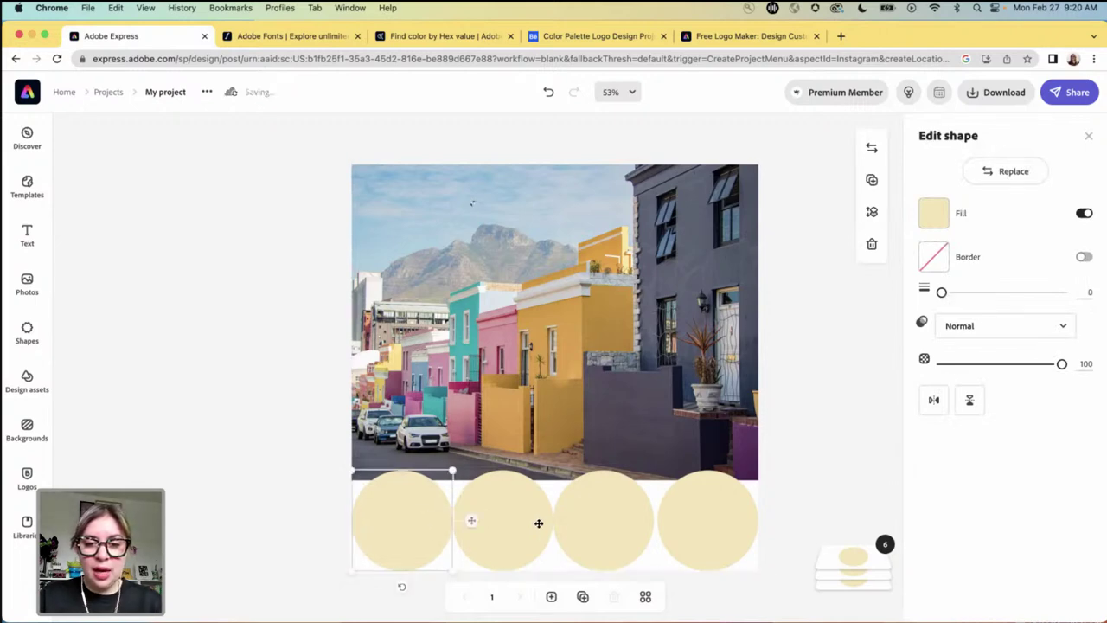
{"action": "left_click", "coordinate": [604, 523]}
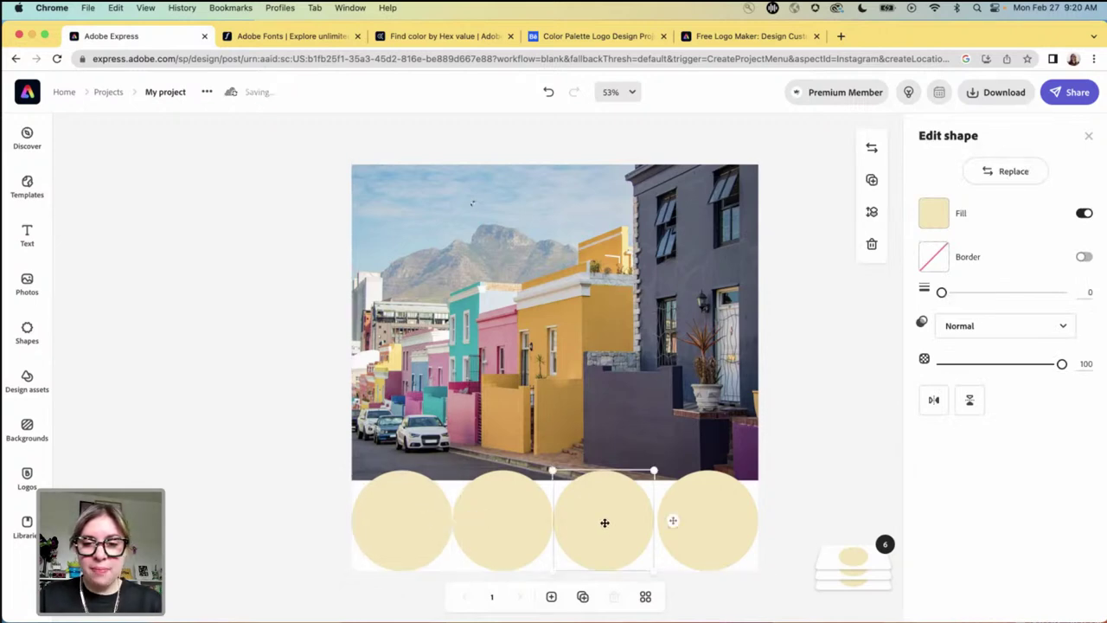
{"action": "left_click", "coordinate": [525, 536]}
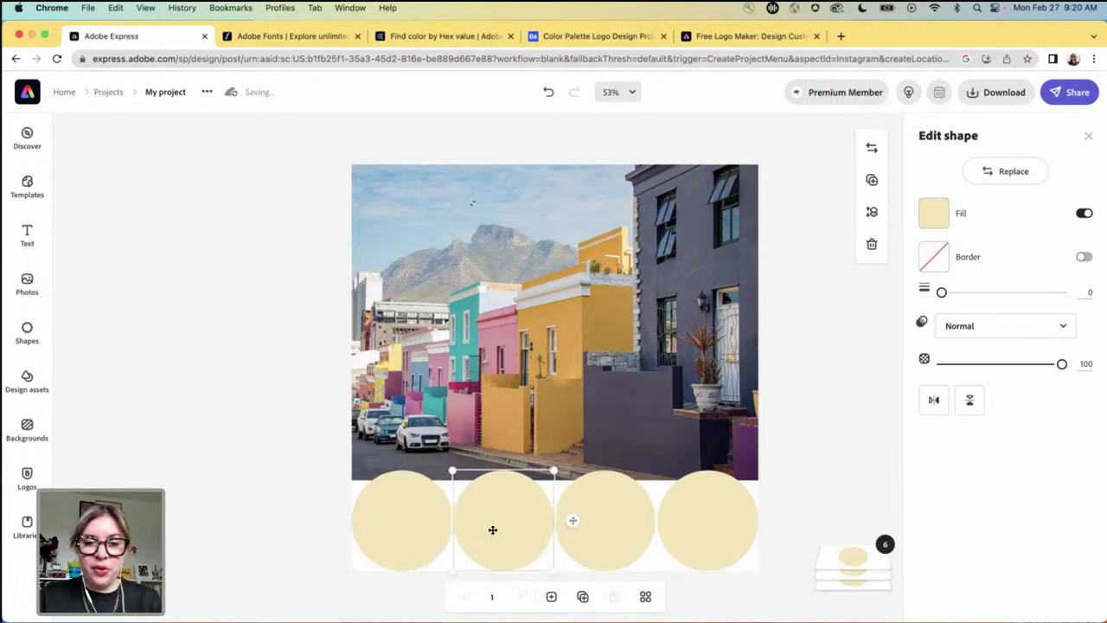
{"action": "left_click", "coordinate": [428, 521]}
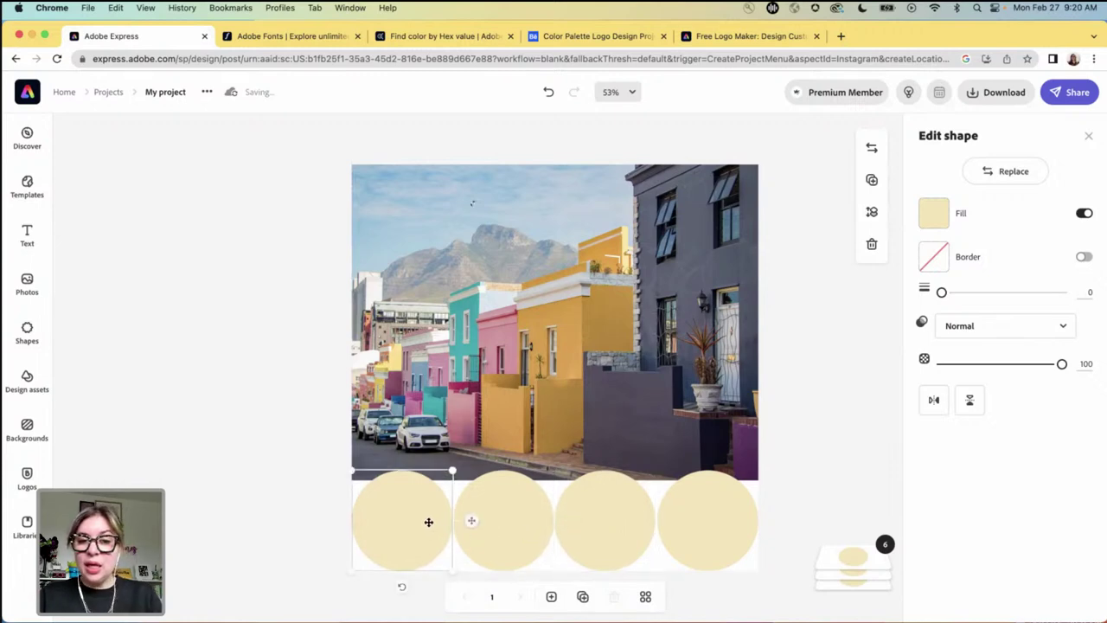
{"action": "left_click", "coordinate": [934, 215]}
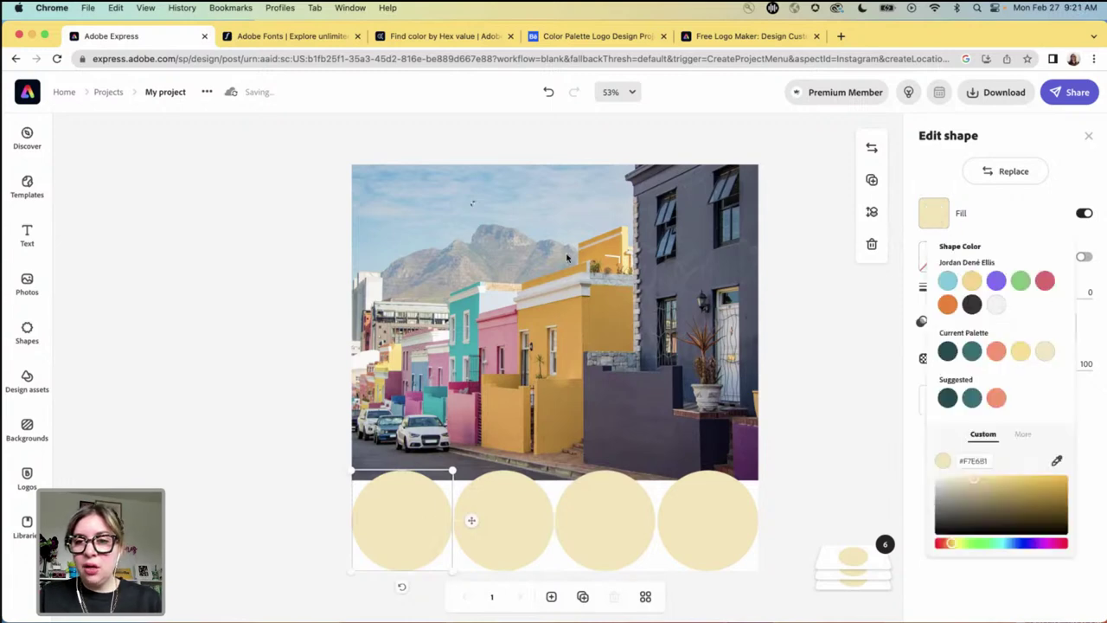
{"action": "left_click", "coordinate": [934, 215]}
{"action": "left_click", "coordinate": [1084, 213]}
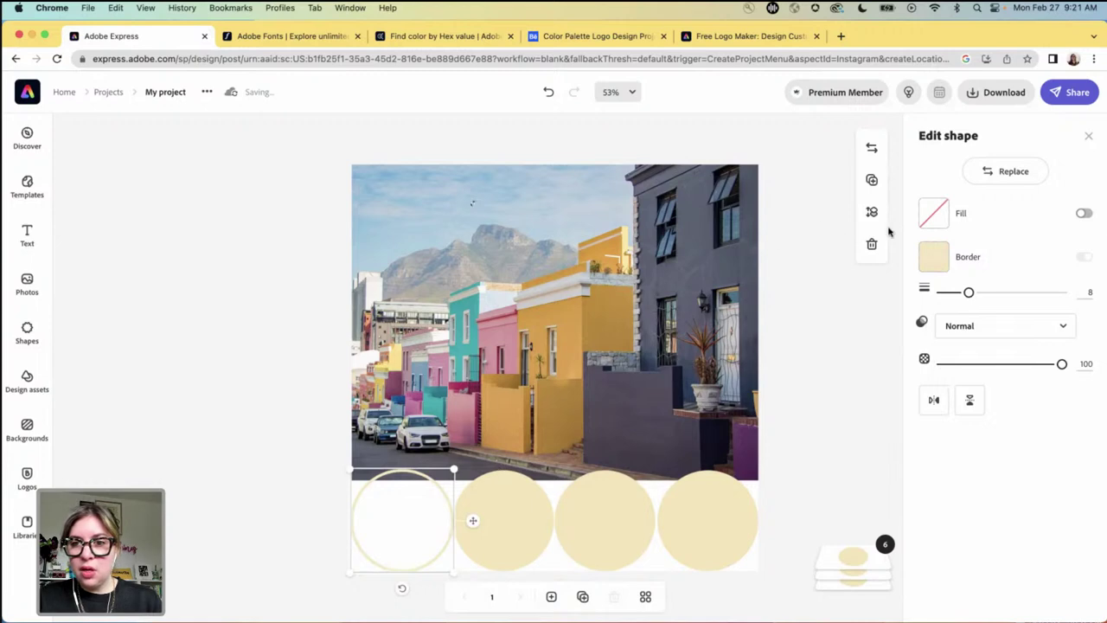
{"action": "left_click", "coordinate": [1084, 214]}
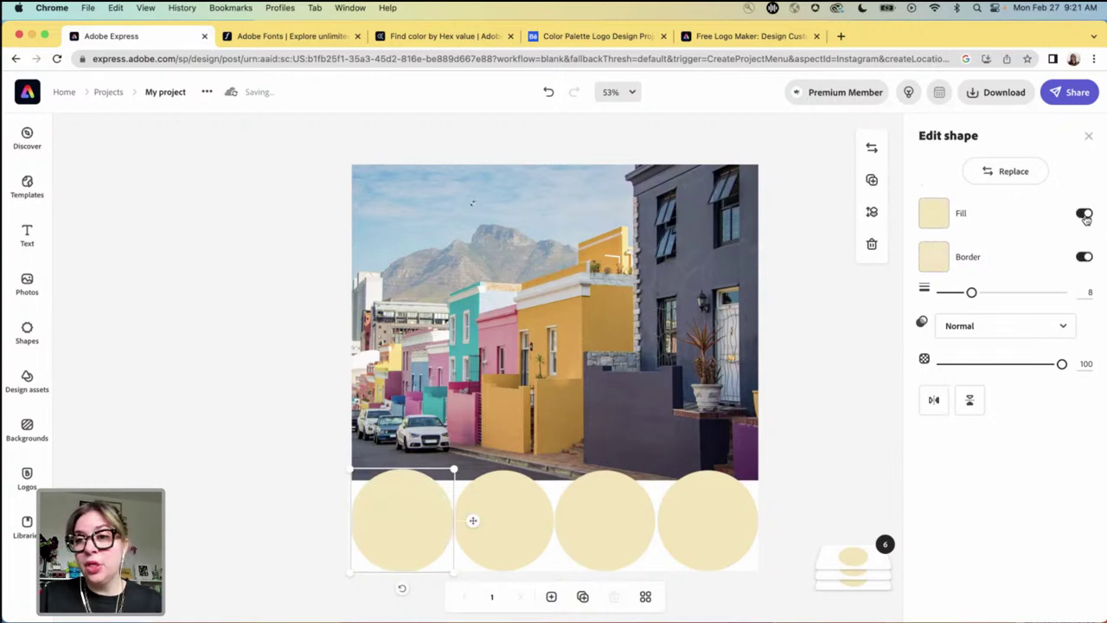
{"action": "left_click", "coordinate": [935, 217]}
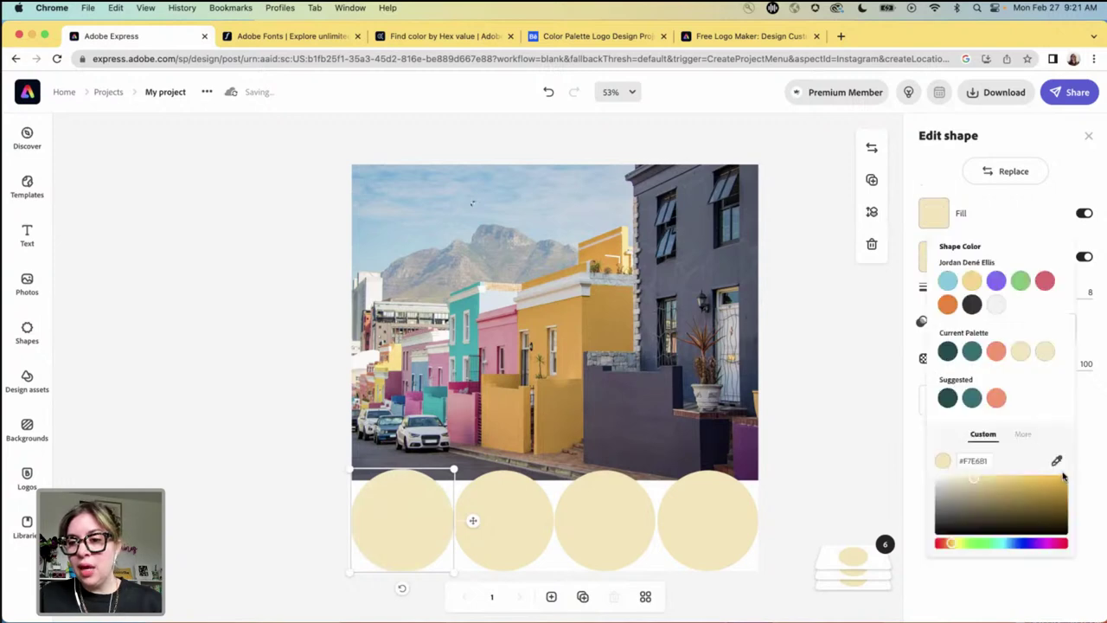
{"action": "left_click", "coordinate": [1057, 463]}
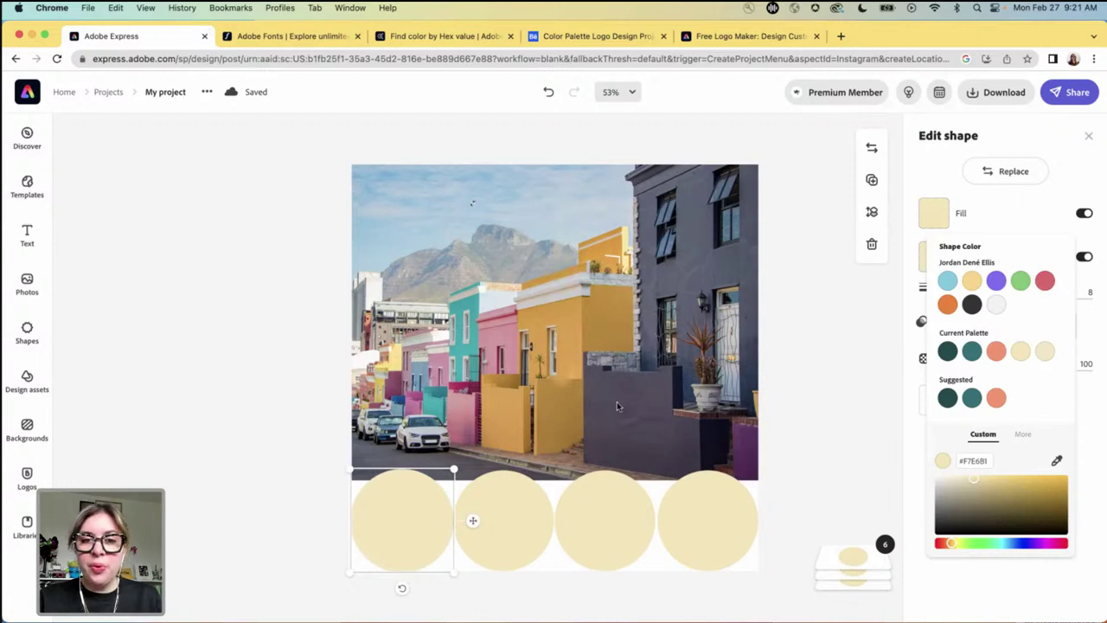
{"action": "left_click", "coordinate": [617, 402]}
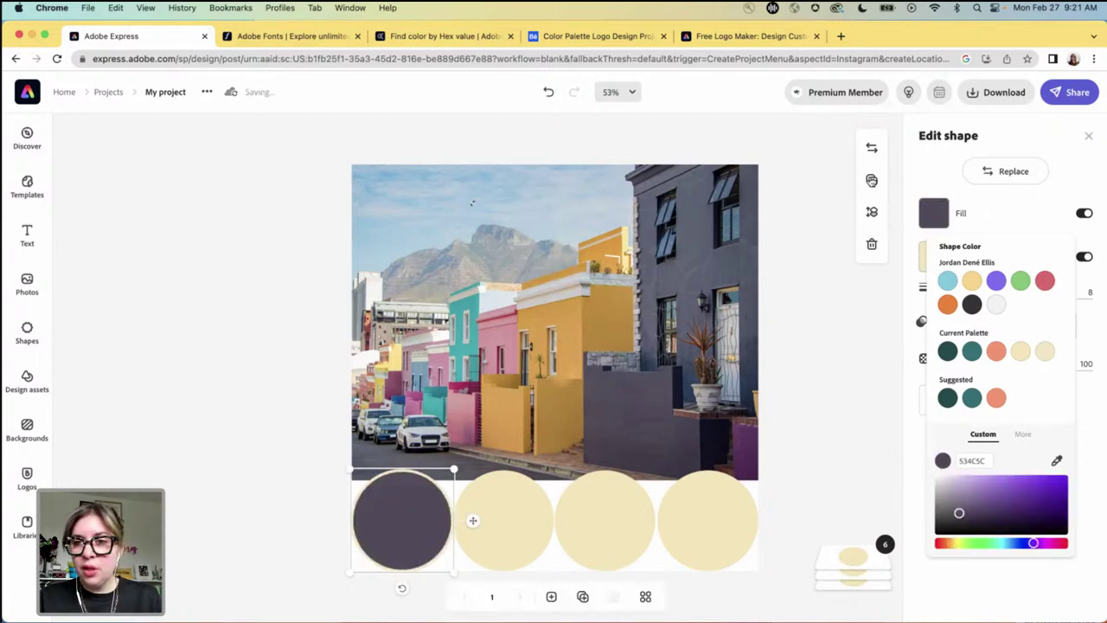
{"action": "left_click", "coordinate": [924, 166]}
Set the circle's border width to 0 and copy its hex code #534C5C
{"action": "left_click", "coordinate": [1083, 258]}
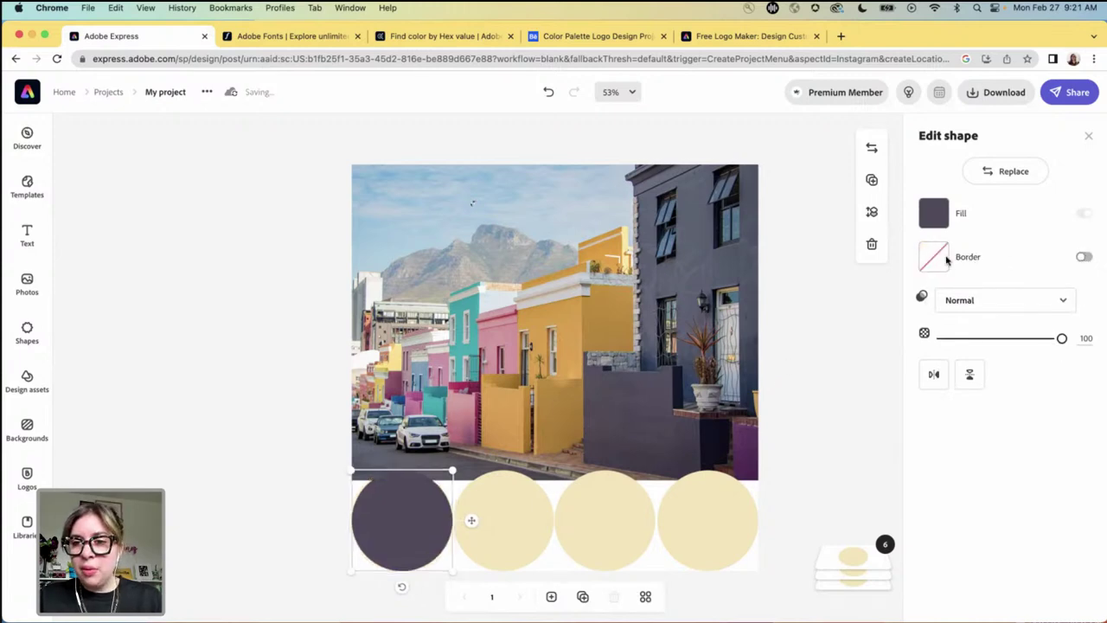
{"action": "left_click", "coordinate": [1083, 257]}
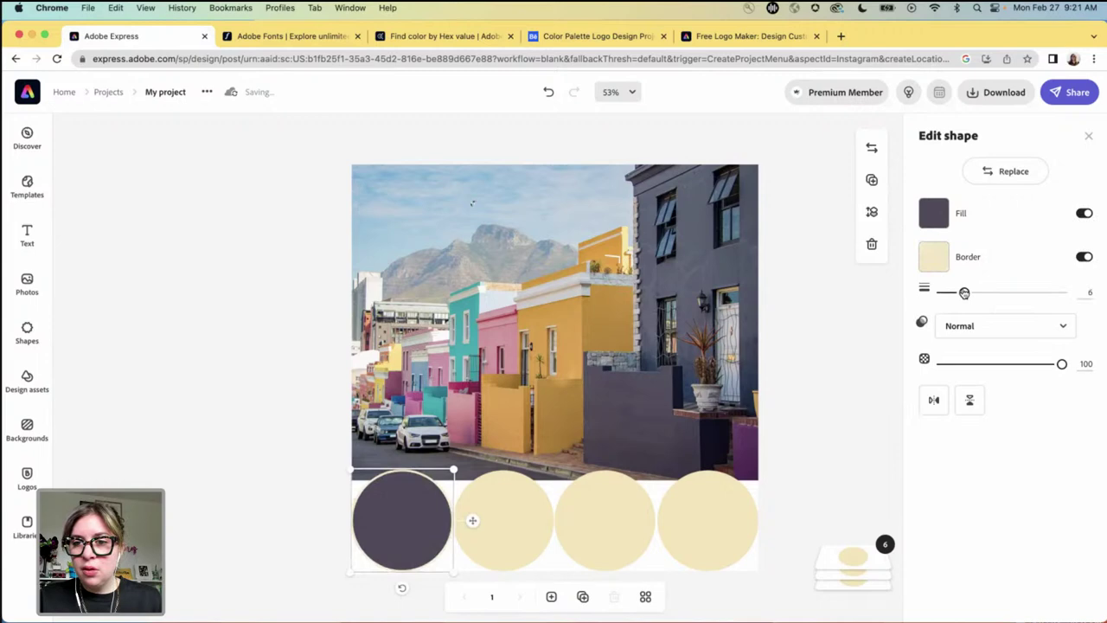
{"action": "left_click_drag", "start_coordinate": [965, 293], "coordinate": [941, 292]}
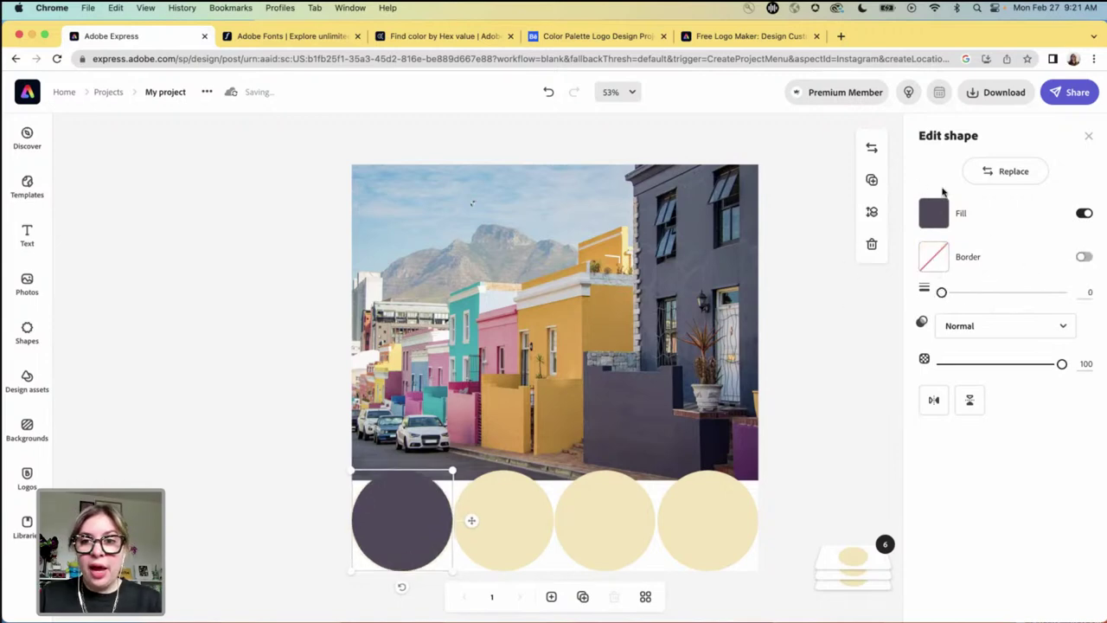
{"action": "left_click", "coordinate": [934, 213]}
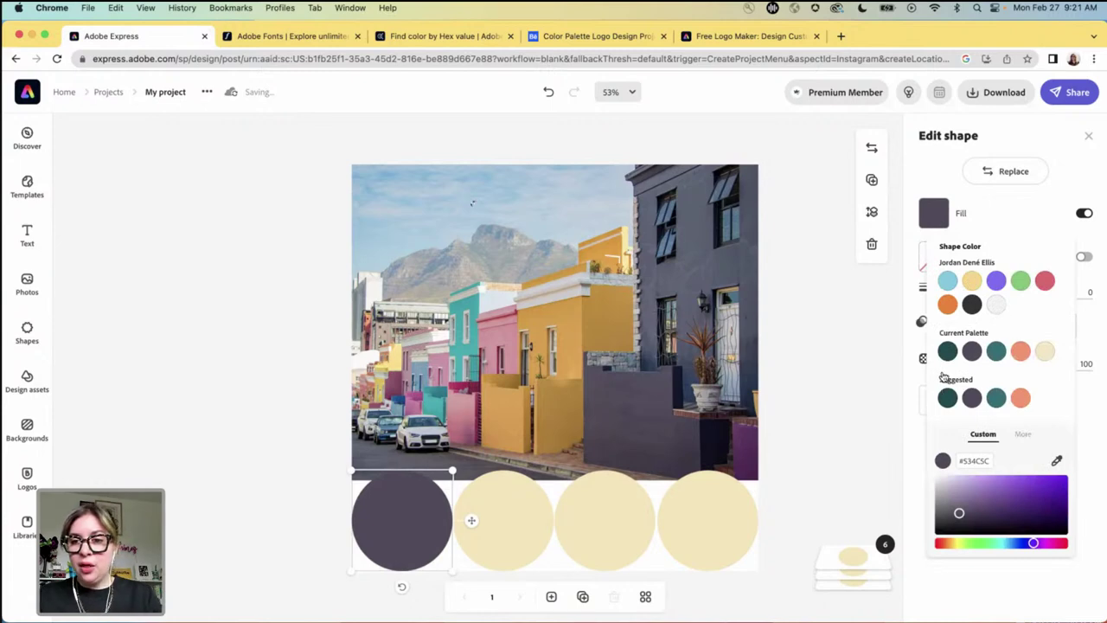
{"action": "left_click", "coordinate": [982, 462]}
{"action": "key", "text": "super+c"}
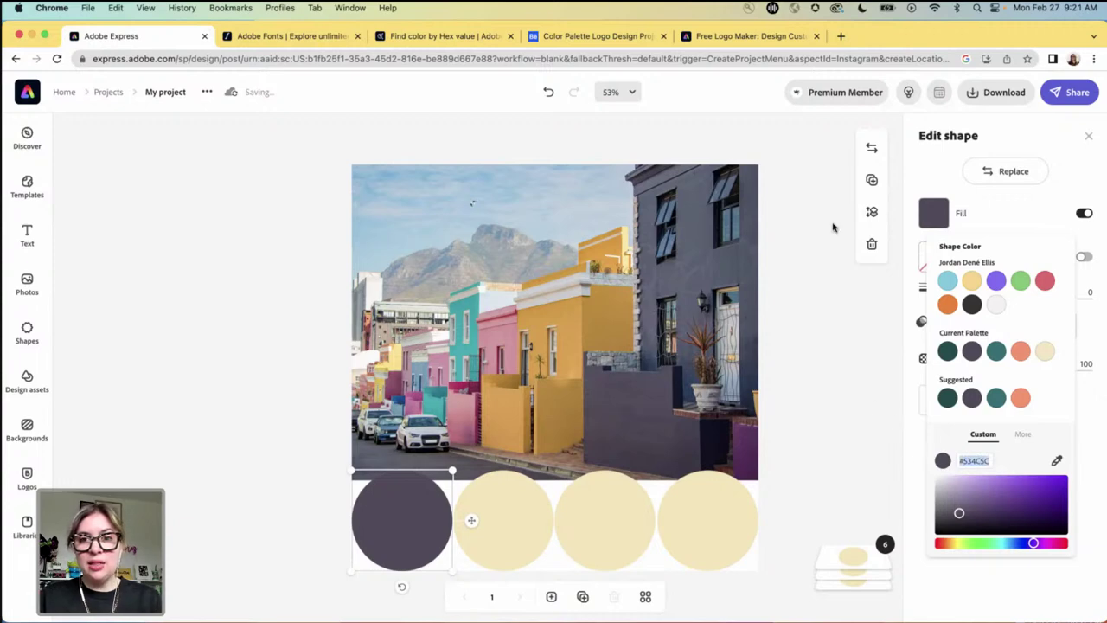
Open Adobe Express in a second tab and start creating a new brand
{"action": "left_click", "coordinate": [841, 37]}
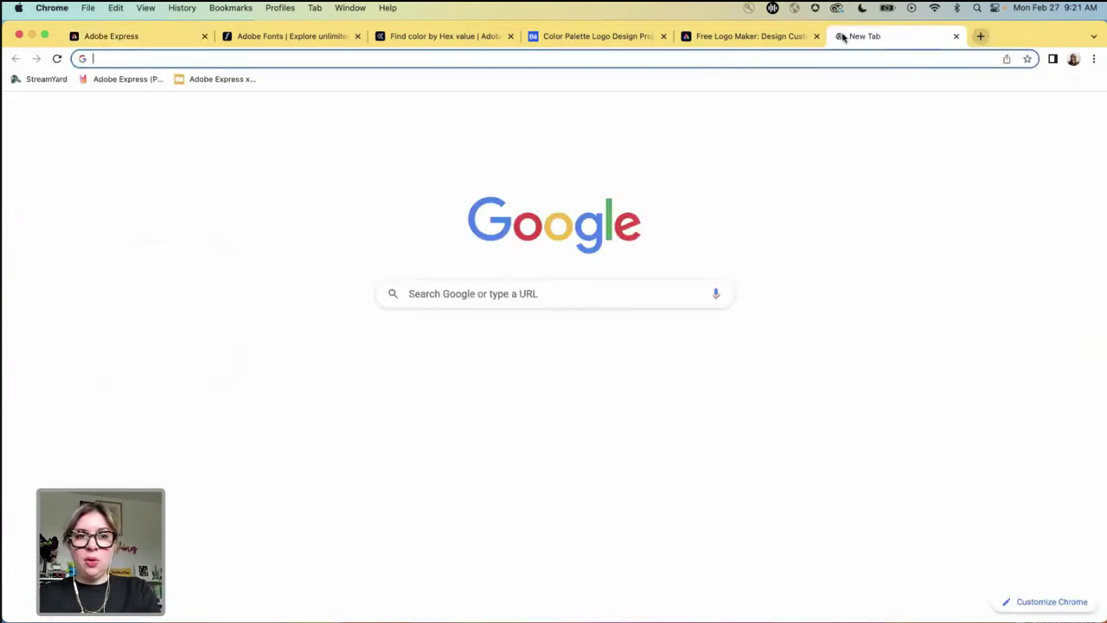
{"action": "type", "text": "ex"}
{"action": "key", "text": "Return"}
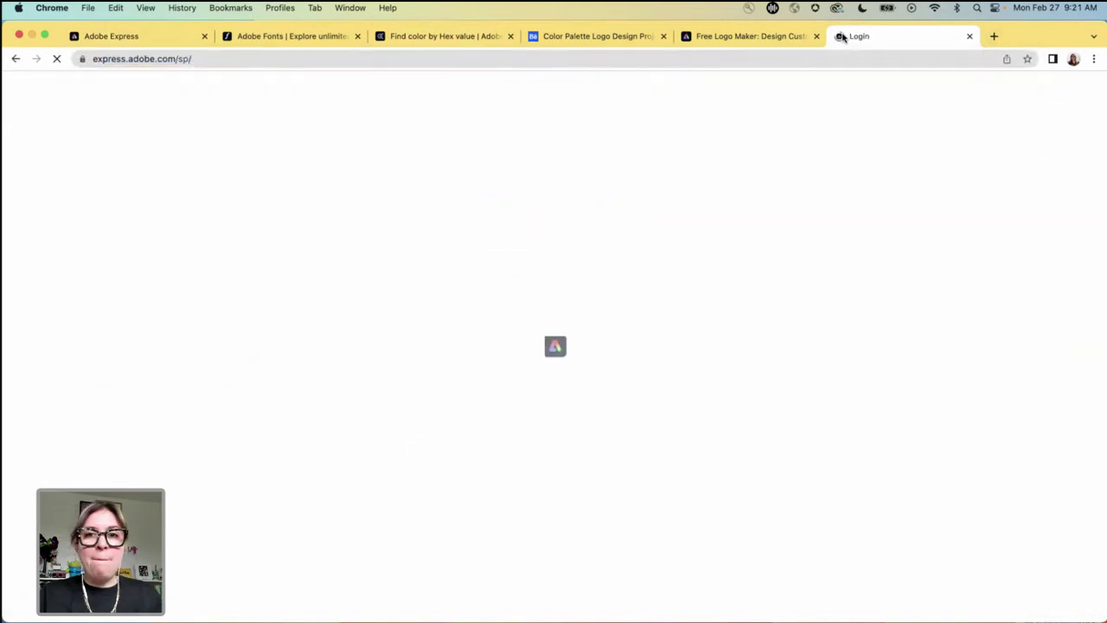
{"action": "left_click_drag", "start_coordinate": [892, 38], "coordinate": [543, 39]}
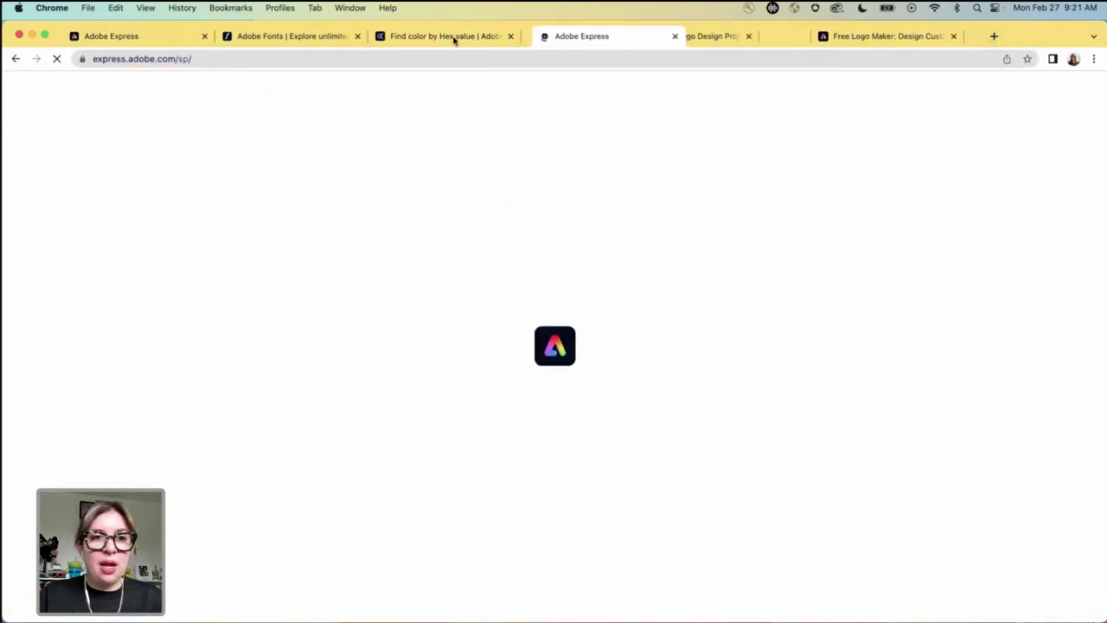
{"action": "left_click_drag", "start_coordinate": [453, 40], "coordinate": [260, 39]}
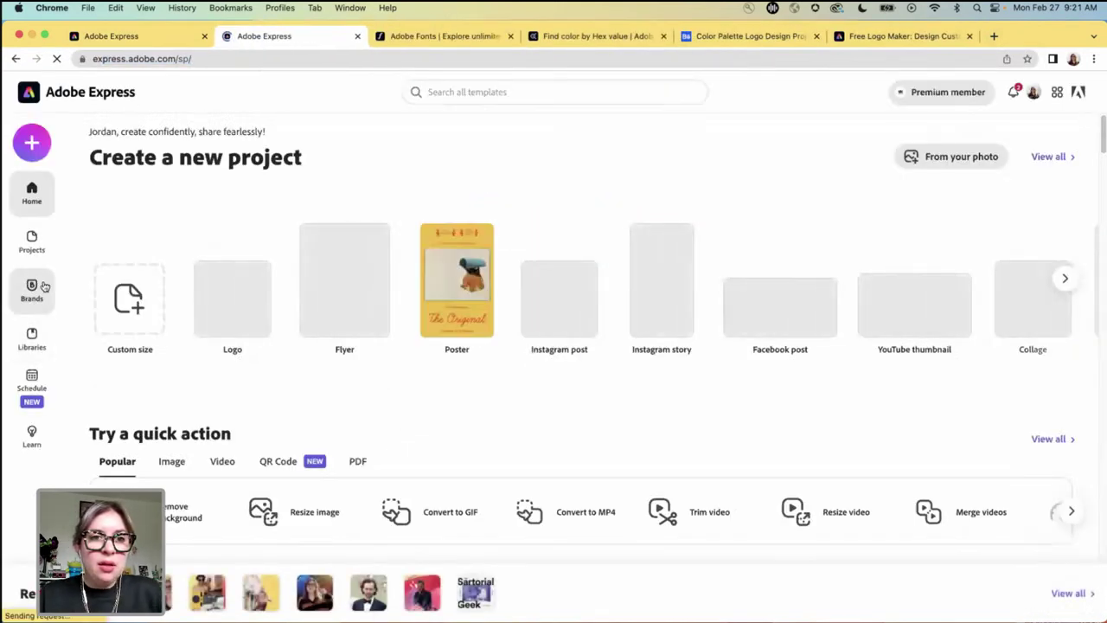
{"action": "left_click", "coordinate": [43, 288]}
{"action": "left_click", "coordinate": [171, 338]}
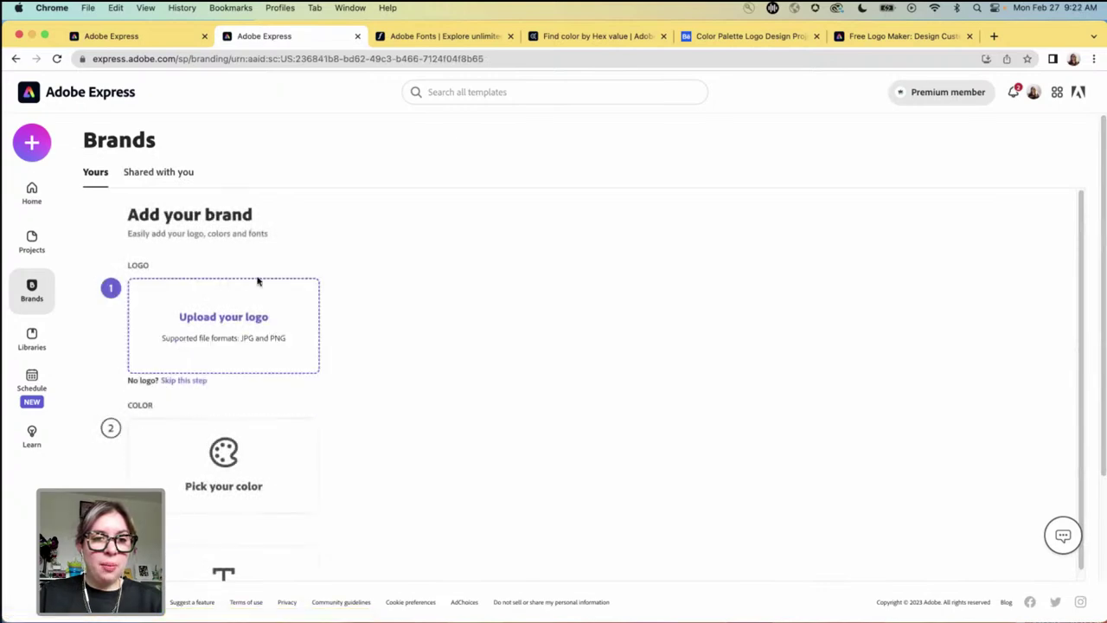
Upload the smiley logo, save brand colour #534C5C, and return to the palette design
{"action": "left_click", "coordinate": [230, 314]}
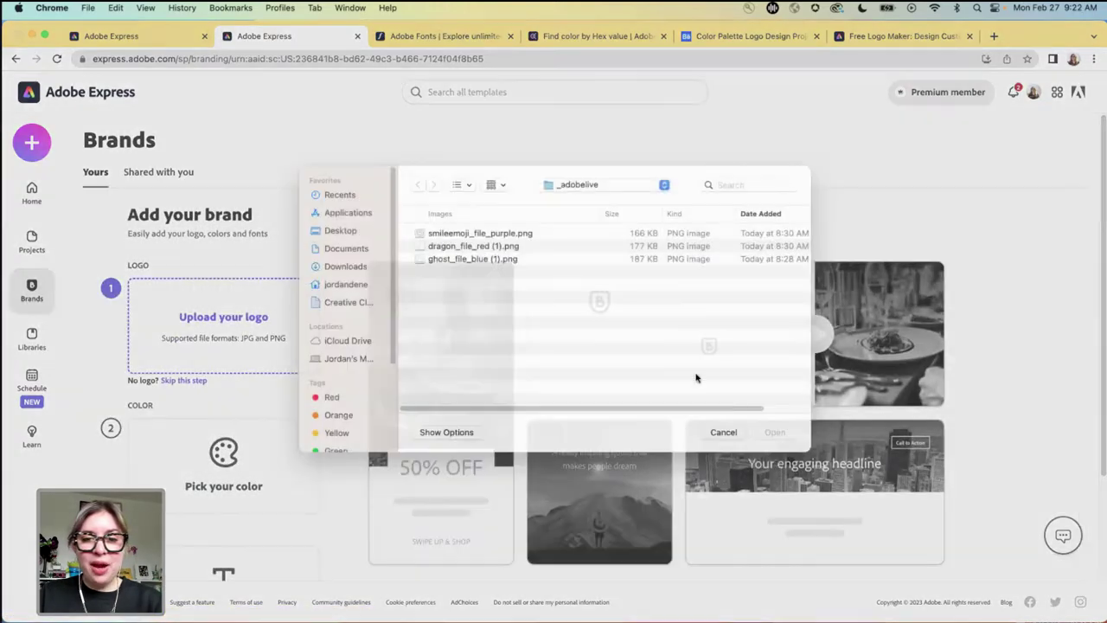
{"action": "left_click", "coordinate": [266, 466]}
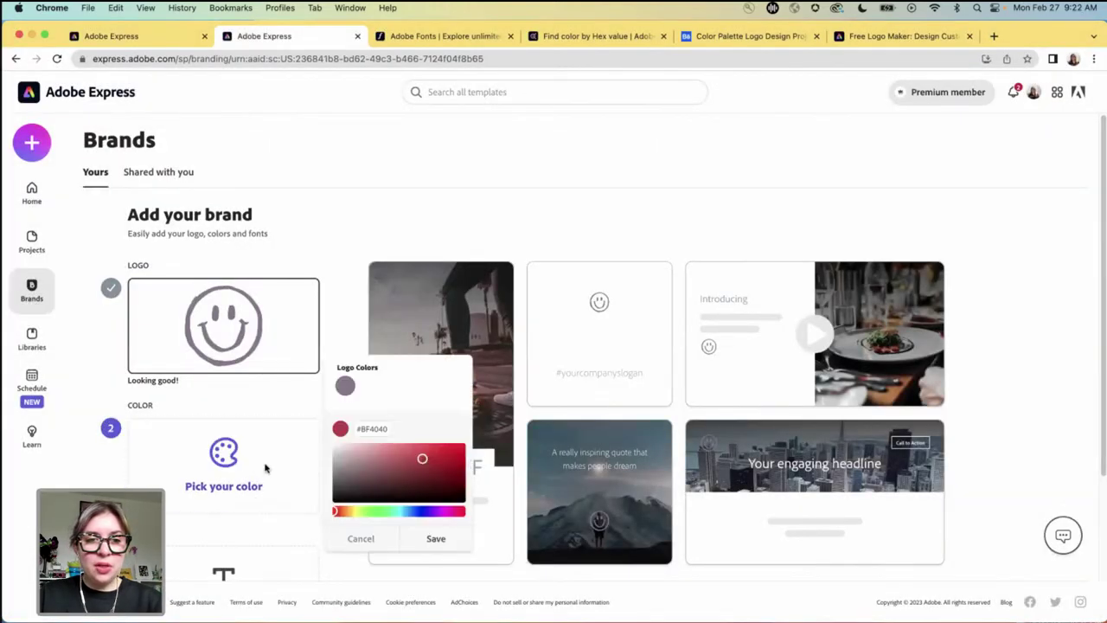
{"action": "triple_click", "coordinate": [372, 428]}
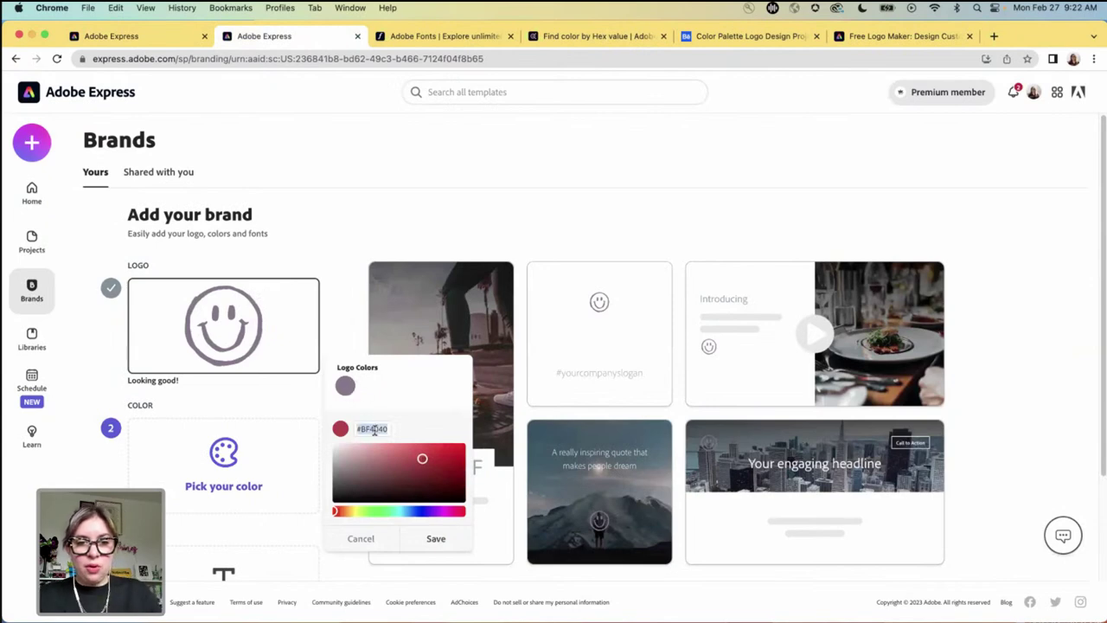
{"action": "key", "text": "super+v"}
{"action": "left_click", "coordinate": [436, 538]}
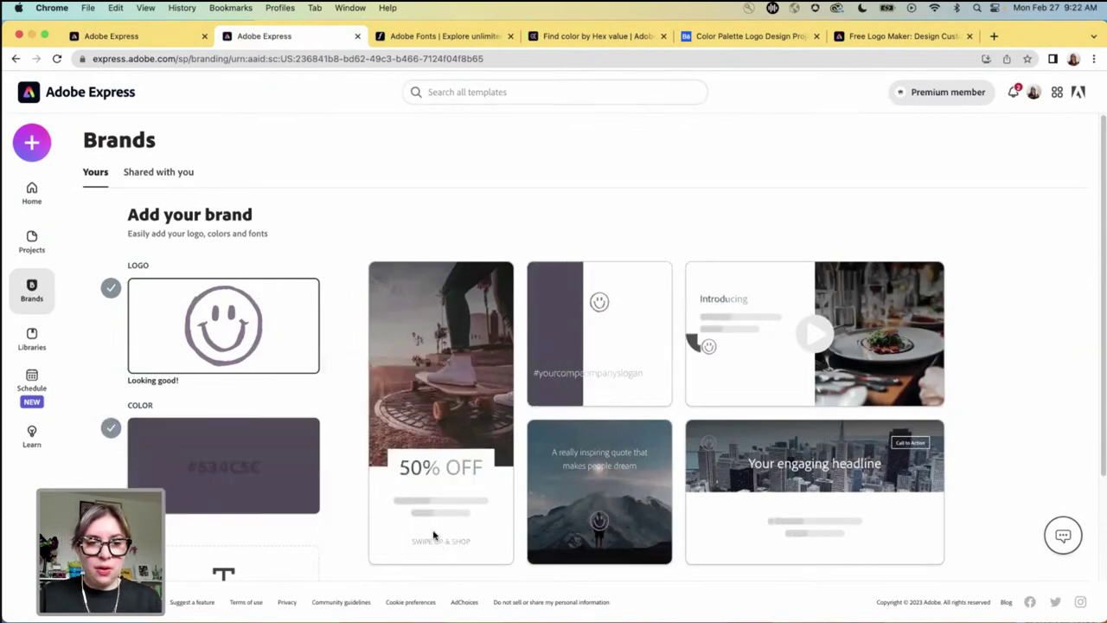
{"action": "scroll", "coordinate": [363, 482], "scroll_direction": "down", "scroll_amount": 2}
{"action": "left_click", "coordinate": [153, 37]}
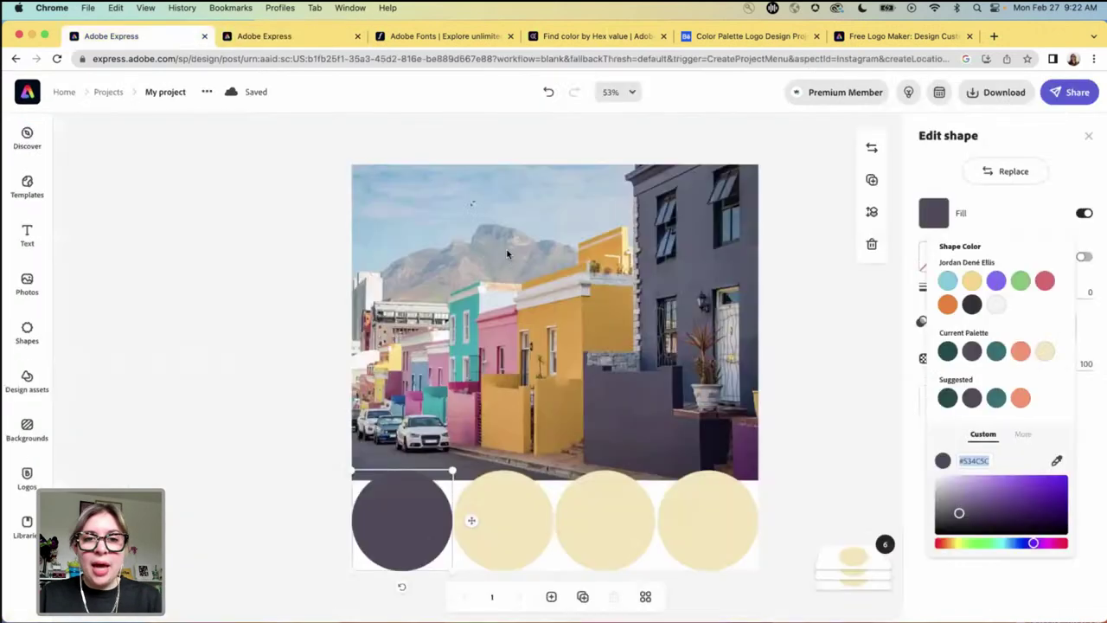
Sample the yellow building for the second circle and the teal building for the third
{"action": "left_click", "coordinate": [536, 497]}
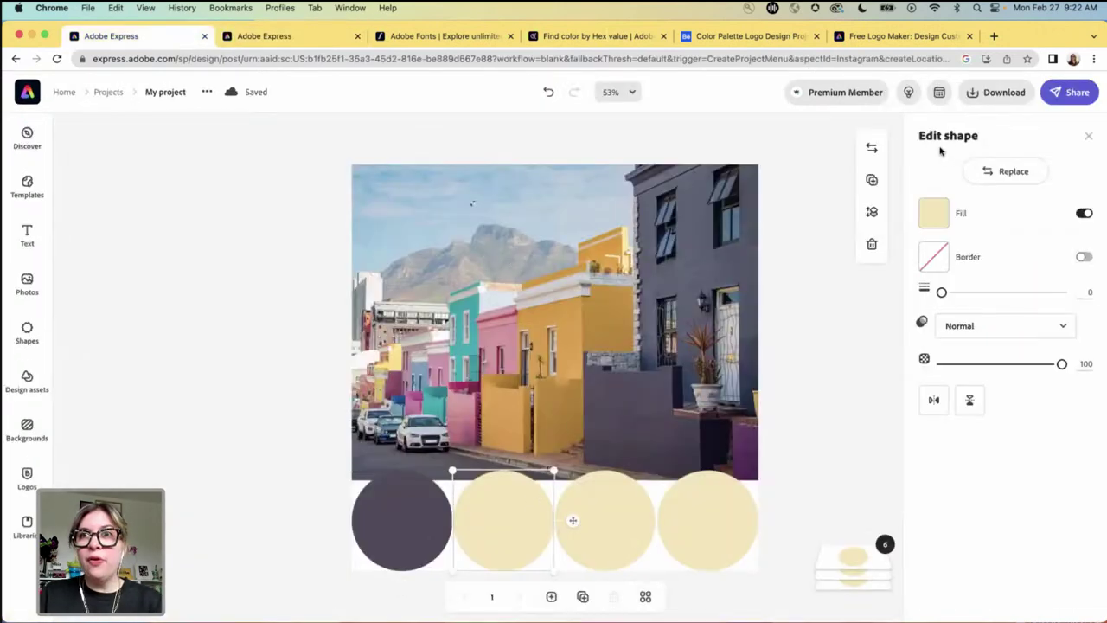
{"action": "left_click", "coordinate": [936, 214]}
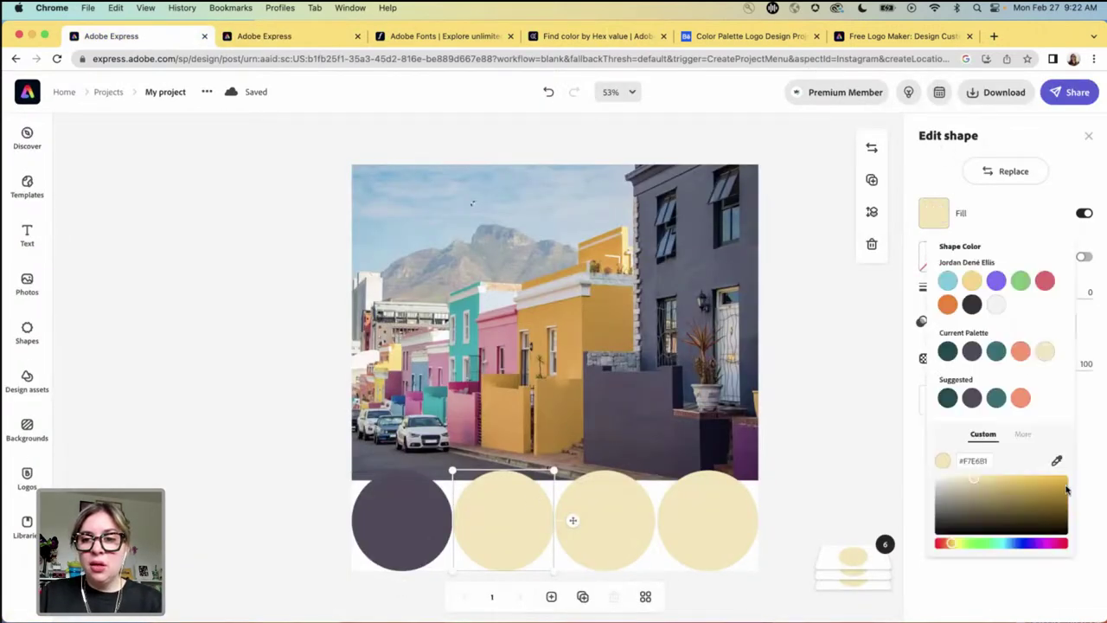
{"action": "left_click", "coordinate": [1055, 463]}
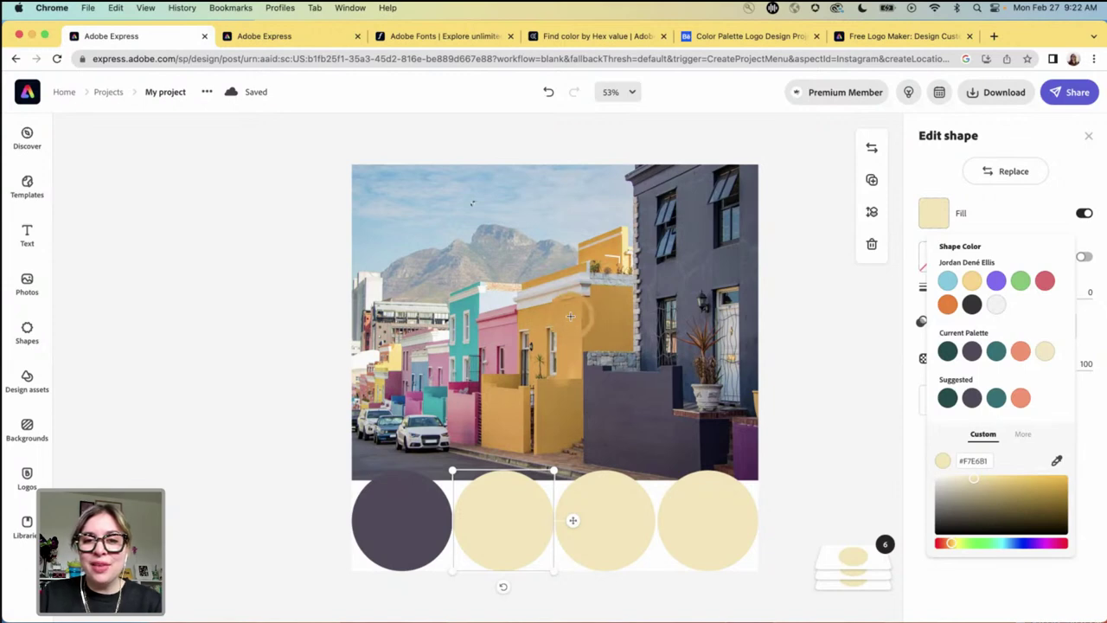
{"action": "left_click", "coordinate": [565, 318]}
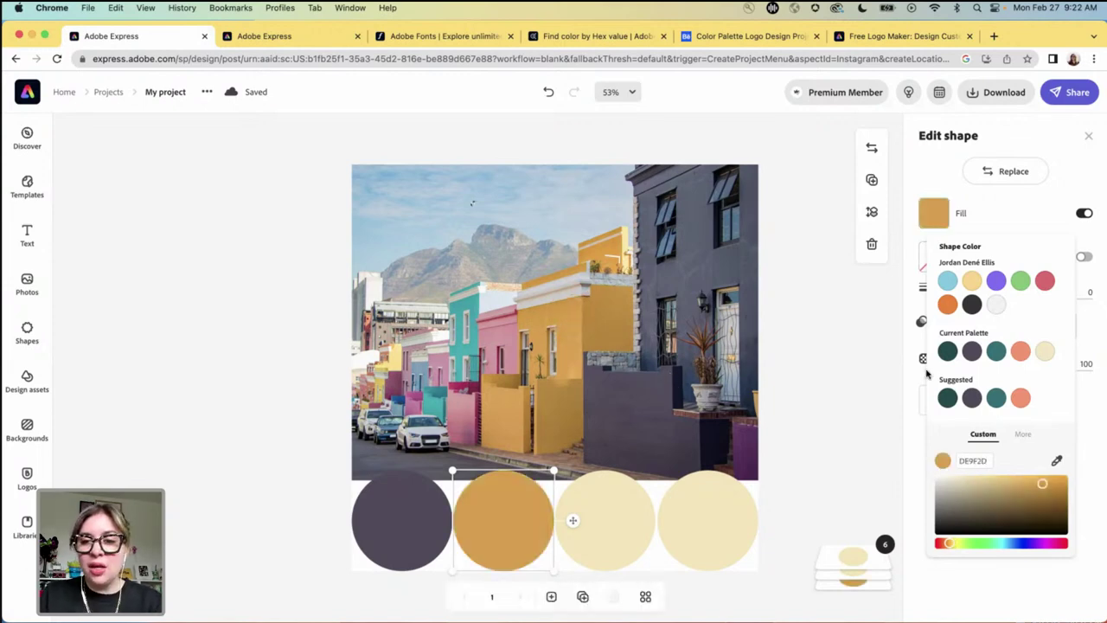
{"action": "left_click", "coordinate": [650, 524]}
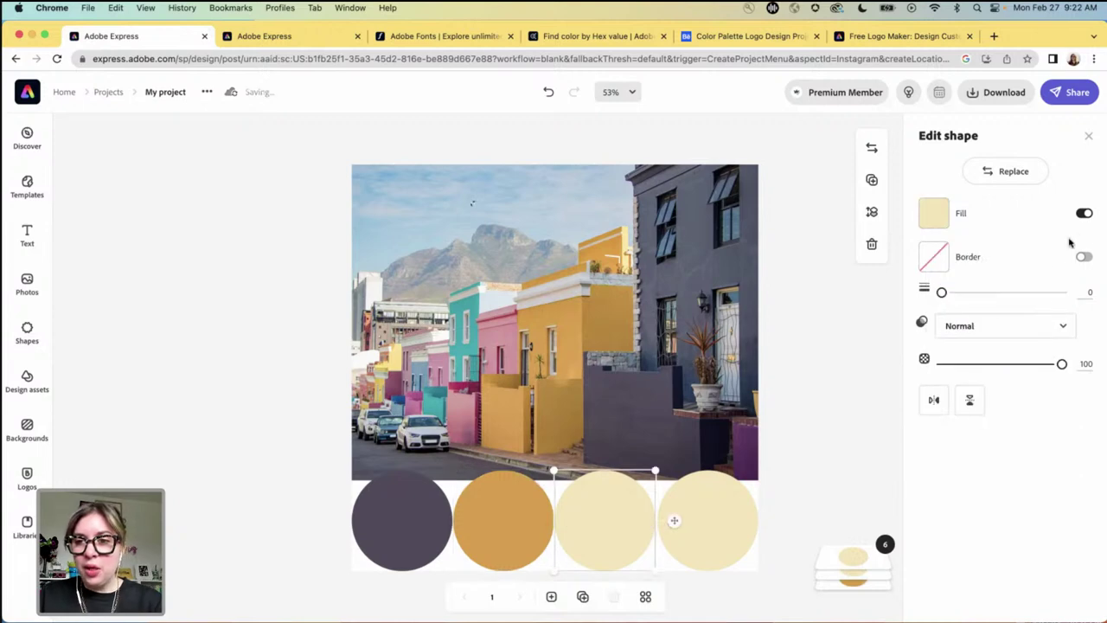
{"action": "left_click", "coordinate": [934, 216]}
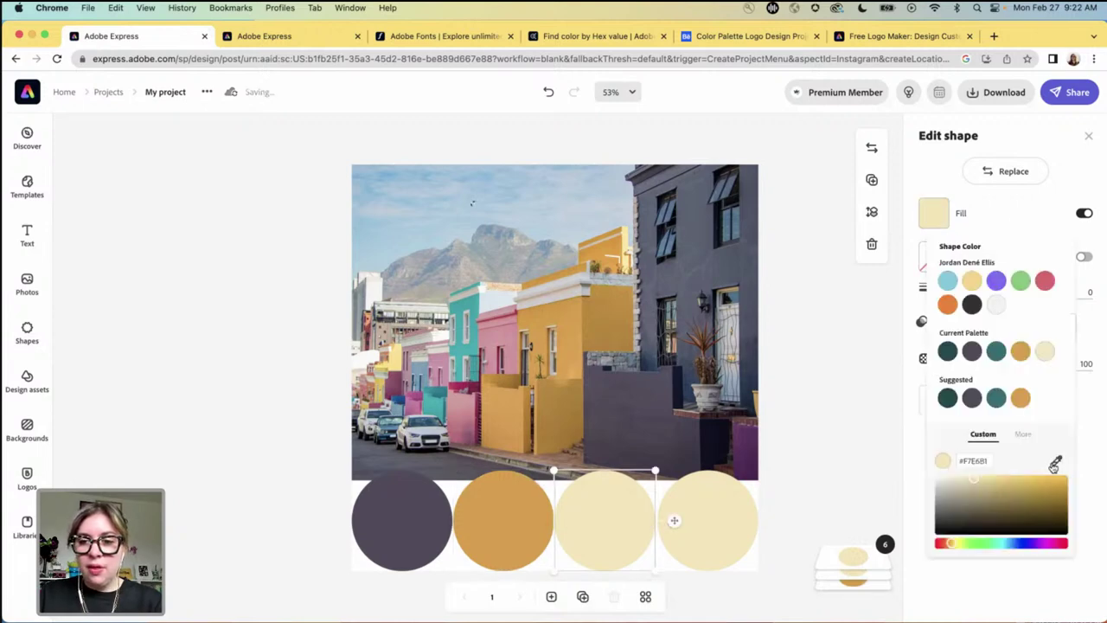
{"action": "left_click", "coordinate": [1057, 462]}
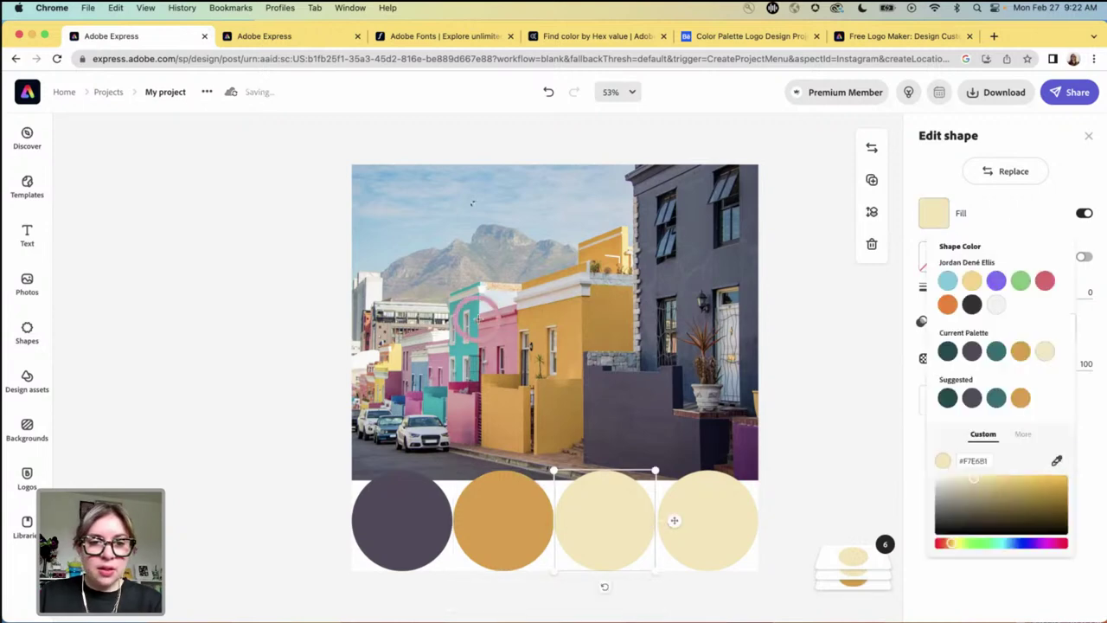
{"action": "left_click", "coordinate": [471, 307]}
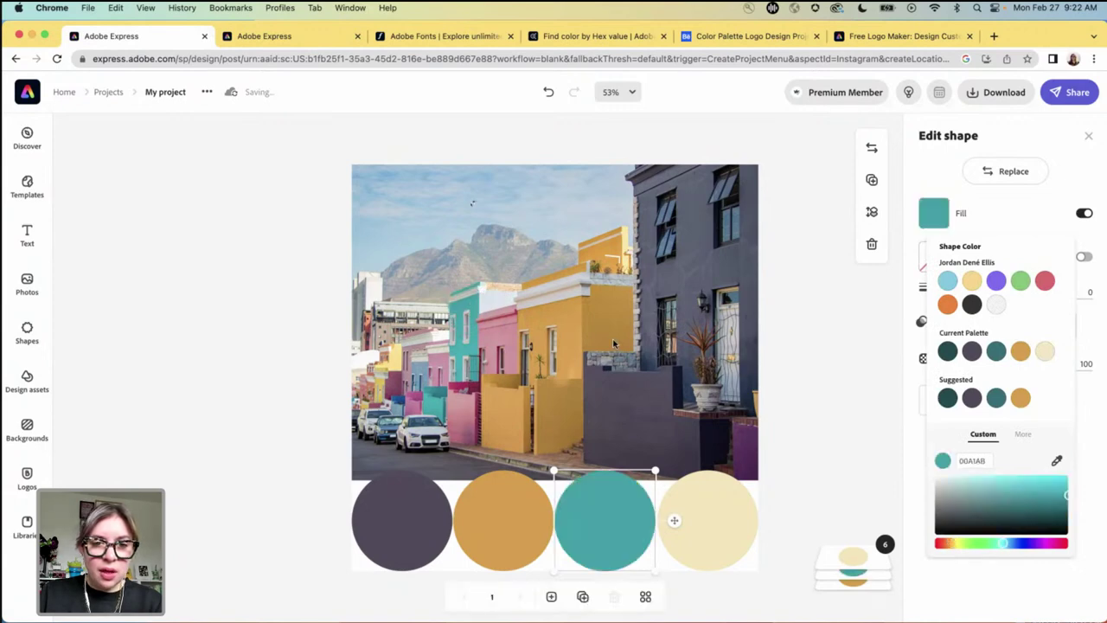
Fill the fourth circle with a light grey sampled from the photo
{"action": "left_click", "coordinate": [713, 538]}
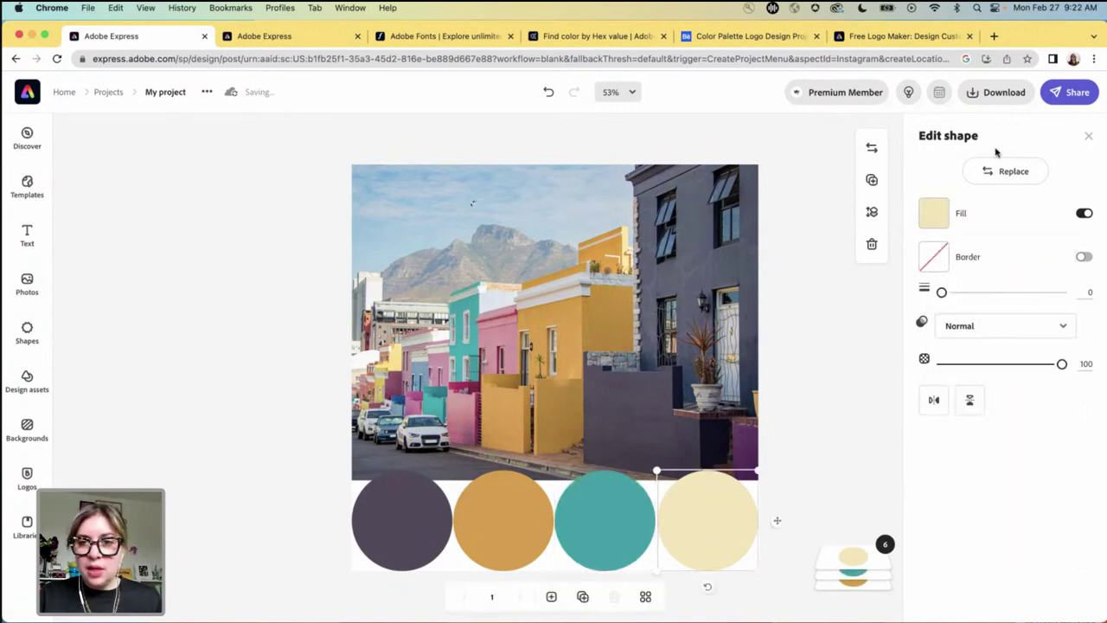
{"action": "left_click", "coordinate": [934, 213]}
{"action": "left_click", "coordinate": [1055, 462]}
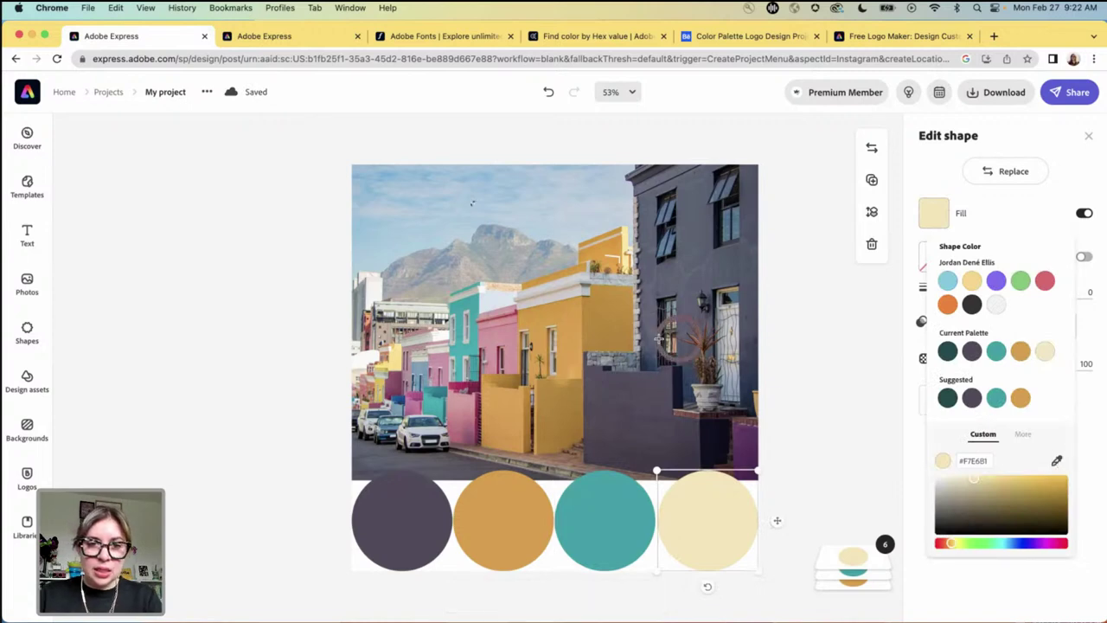
{"action": "left_click", "coordinate": [542, 297]}
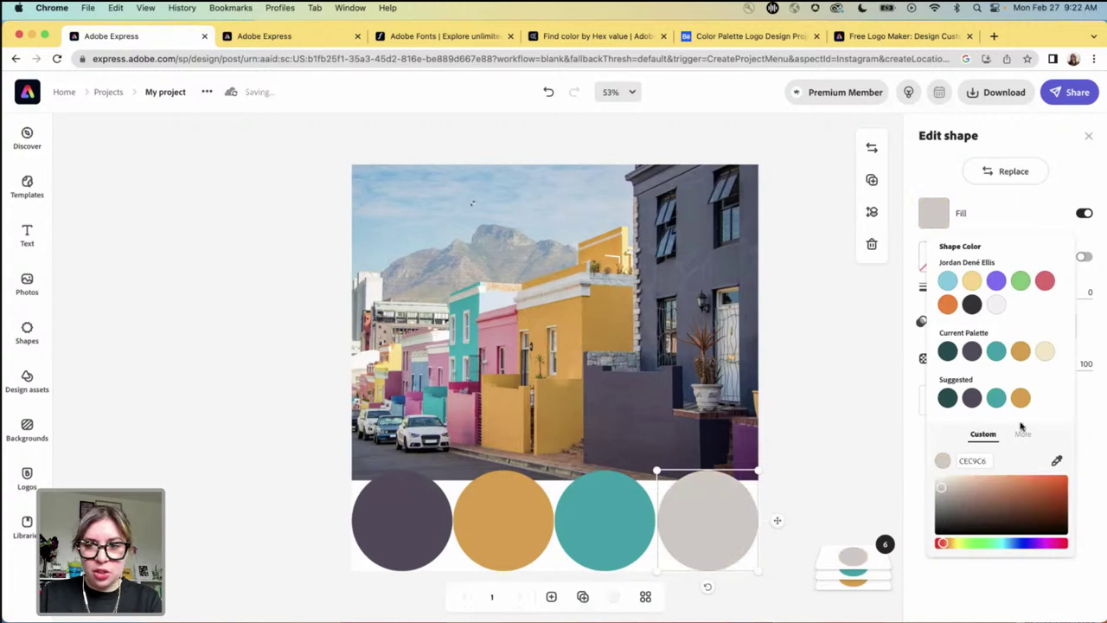
{"action": "left_click", "coordinate": [1056, 460]}
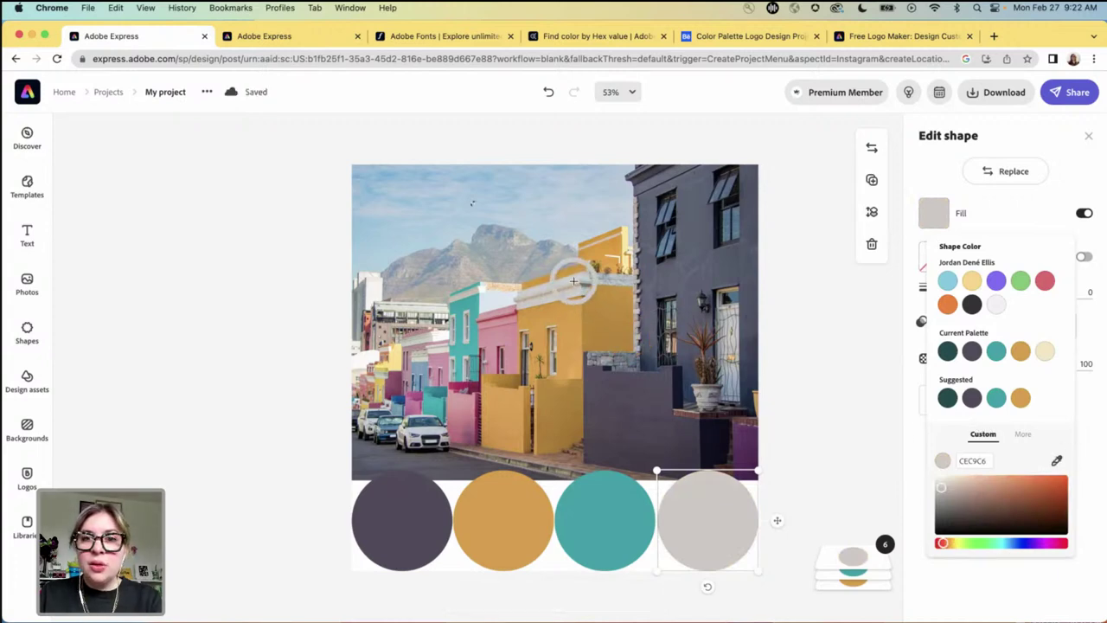
{"action": "left_click", "coordinate": [573, 281]}
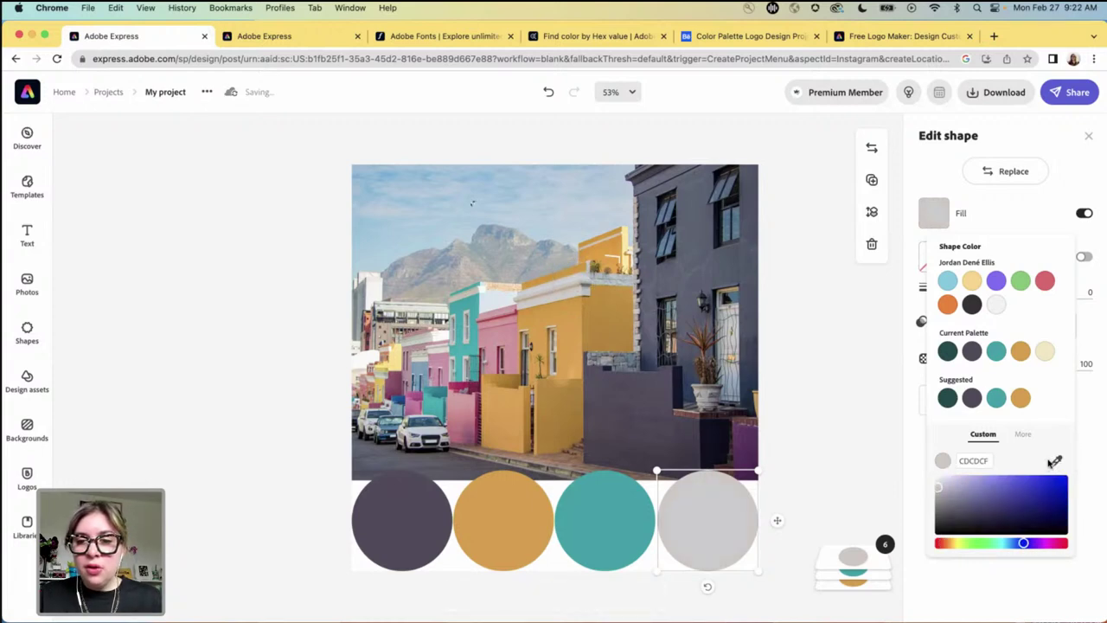
{"action": "left_click", "coordinate": [1056, 462]}
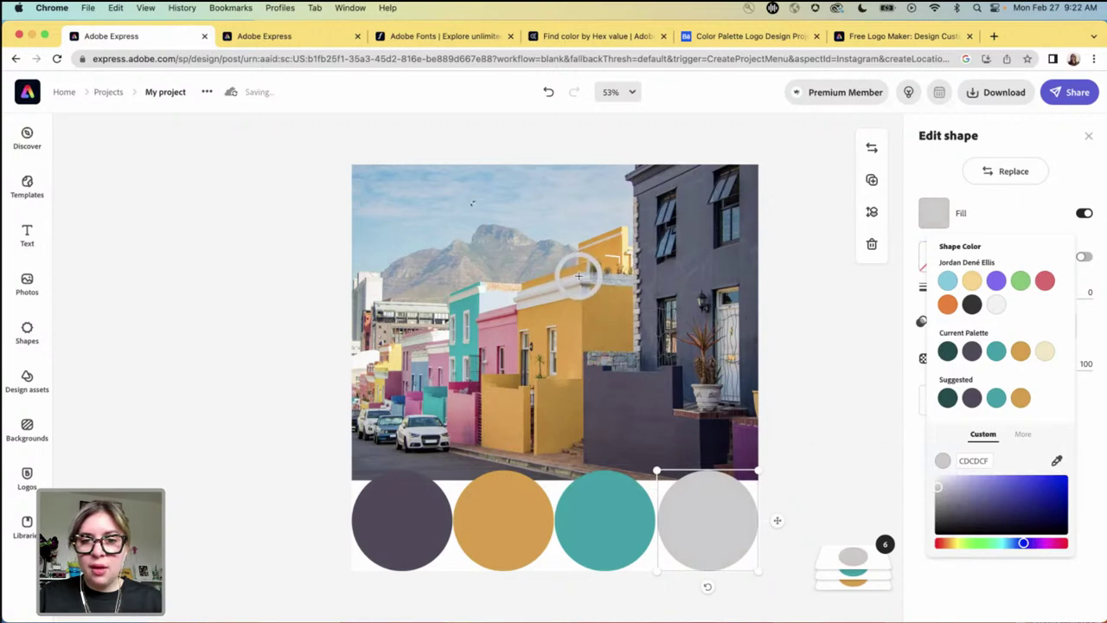
{"action": "left_click", "coordinate": [577, 276]}
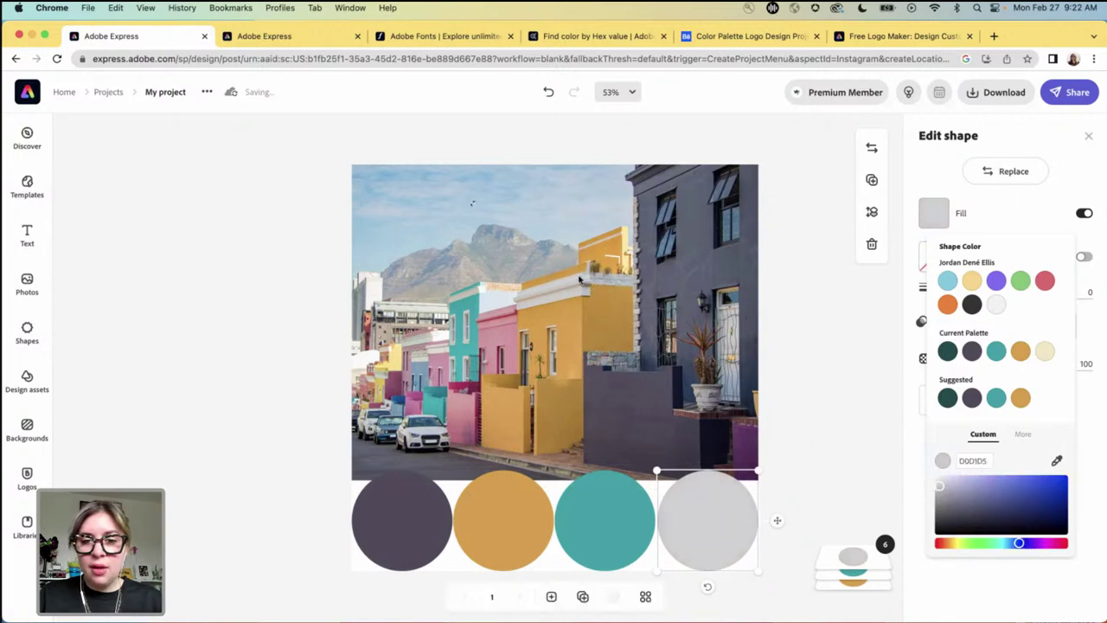
{"action": "left_click", "coordinate": [794, 333]}
{"action": "left_click", "coordinate": [799, 334]}
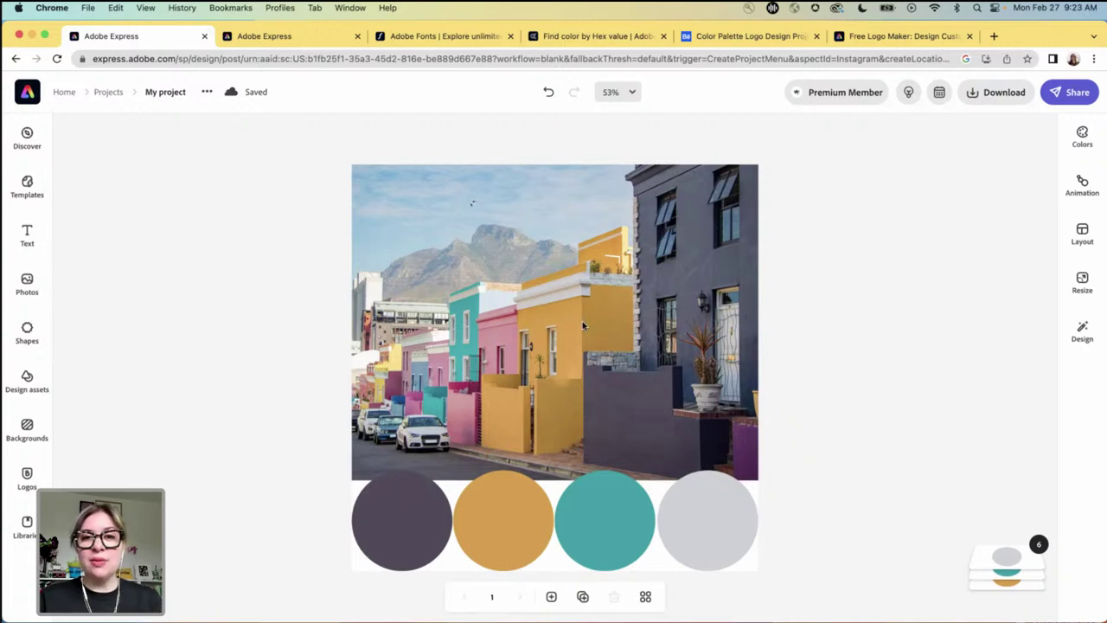
Switch to the Adobe Express 'Add your brand' page with logo and colour confirmed
{"action": "left_click", "coordinate": [318, 42]}
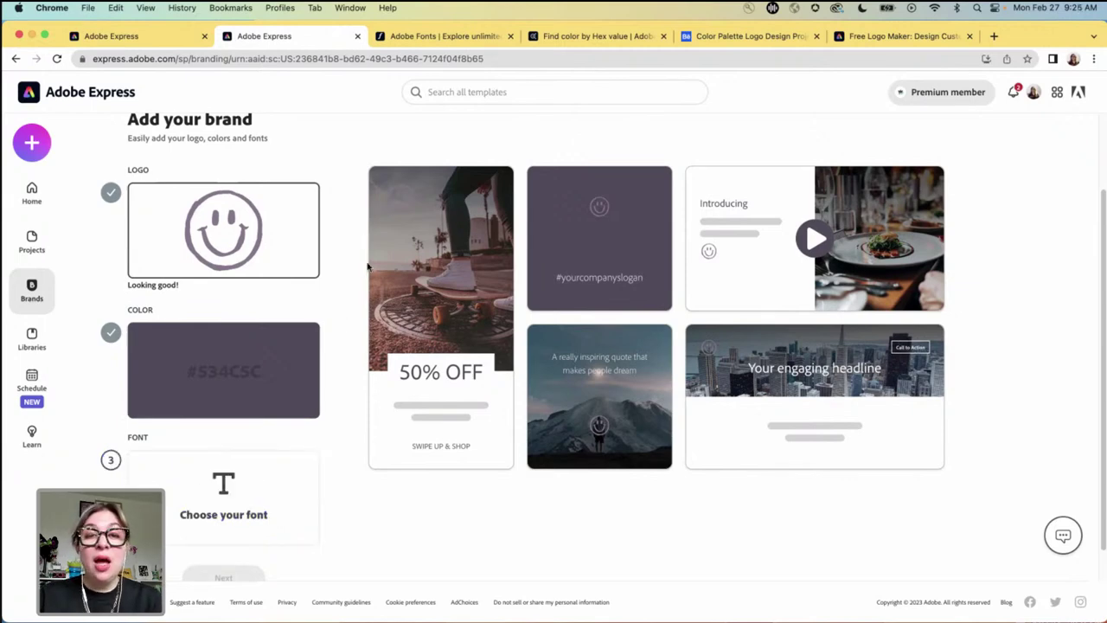
Switch to the fonts.adobe.com tab showing Trending now fonts
{"action": "left_click", "coordinate": [425, 37]}
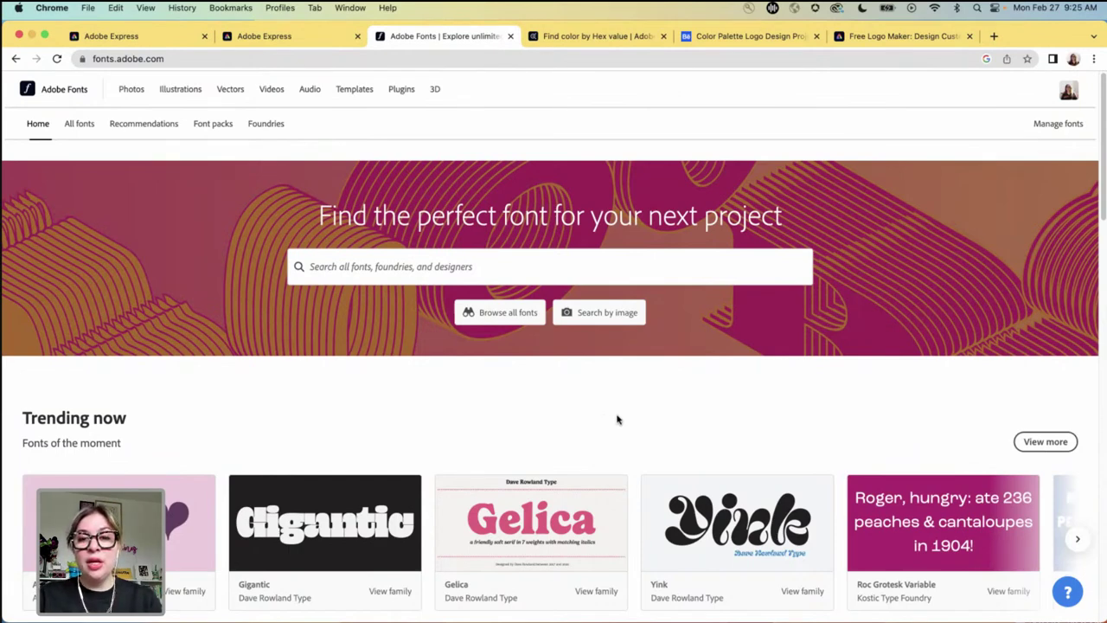
Scroll down to Trending now and open the Gelica font family page
{"action": "scroll", "coordinate": [631, 418], "scroll_direction": "down", "scroll_amount": 1}
{"action": "scroll", "coordinate": [633, 416], "scroll_direction": "down", "scroll_amount": 3}
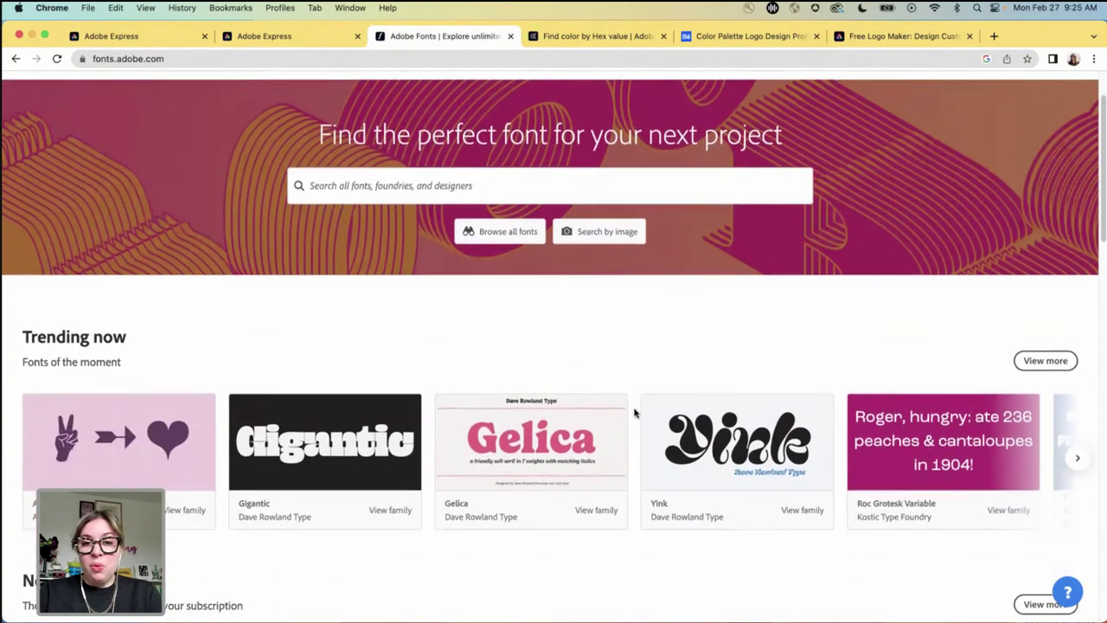
{"action": "scroll", "coordinate": [634, 413], "scroll_direction": "down", "scroll_amount": 4}
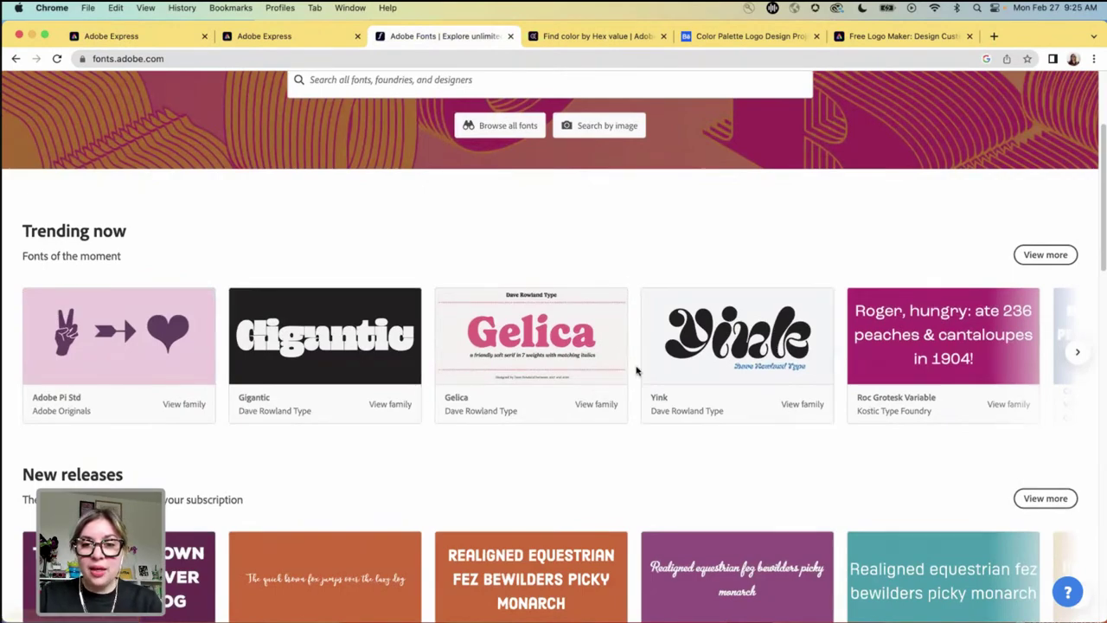
{"action": "scroll", "coordinate": [636, 370], "scroll_direction": "down", "scroll_amount": 3}
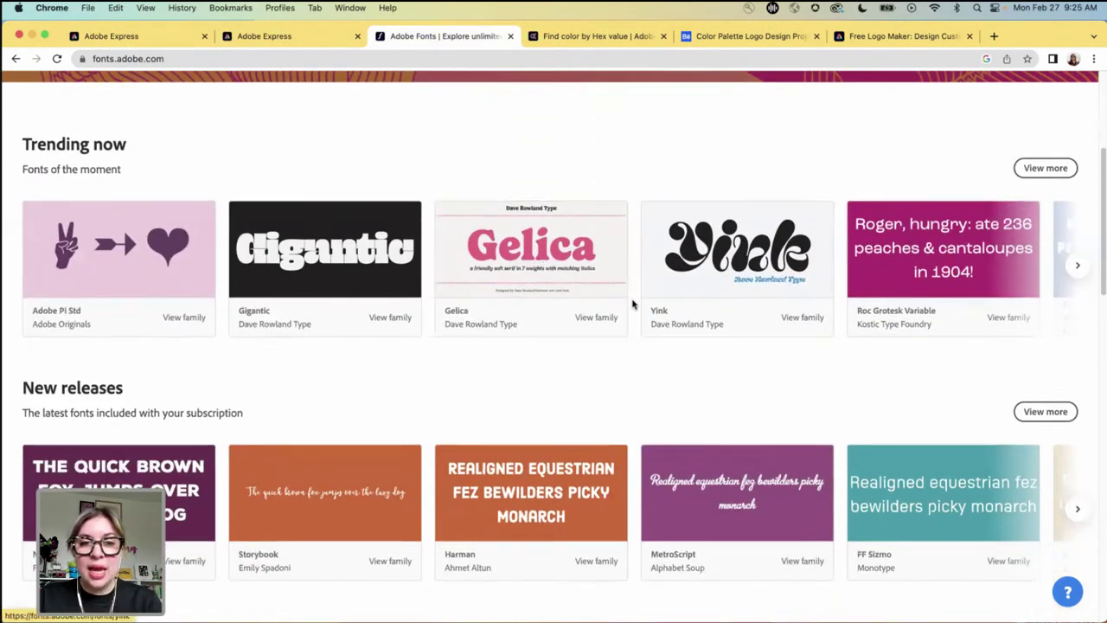
{"action": "scroll", "coordinate": [632, 305], "scroll_direction": "down", "scroll_amount": 1}
{"action": "scroll", "coordinate": [633, 305], "scroll_direction": "down", "scroll_amount": 1}
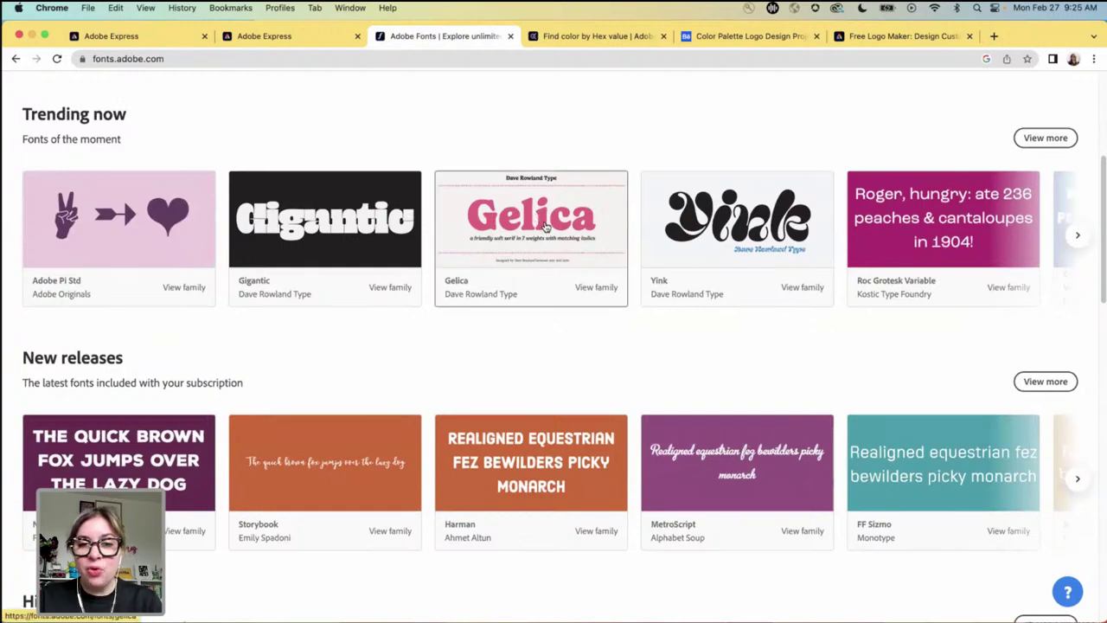
{"action": "scroll", "coordinate": [643, 343], "scroll_direction": "down", "scroll_amount": 10}
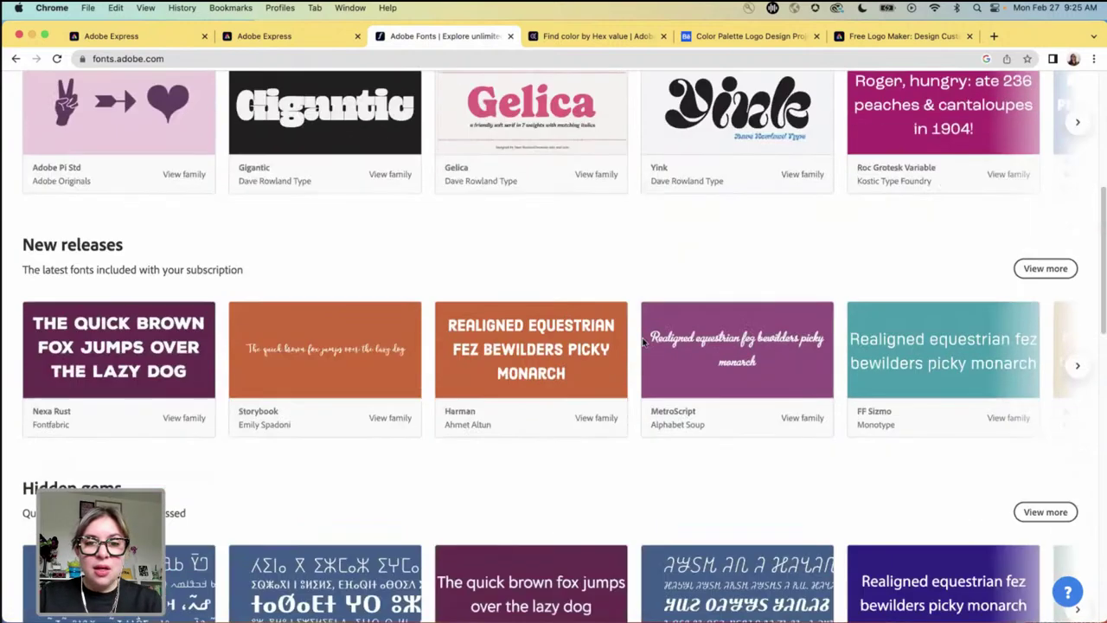
{"action": "scroll", "coordinate": [641, 345], "scroll_direction": "down", "scroll_amount": 4}
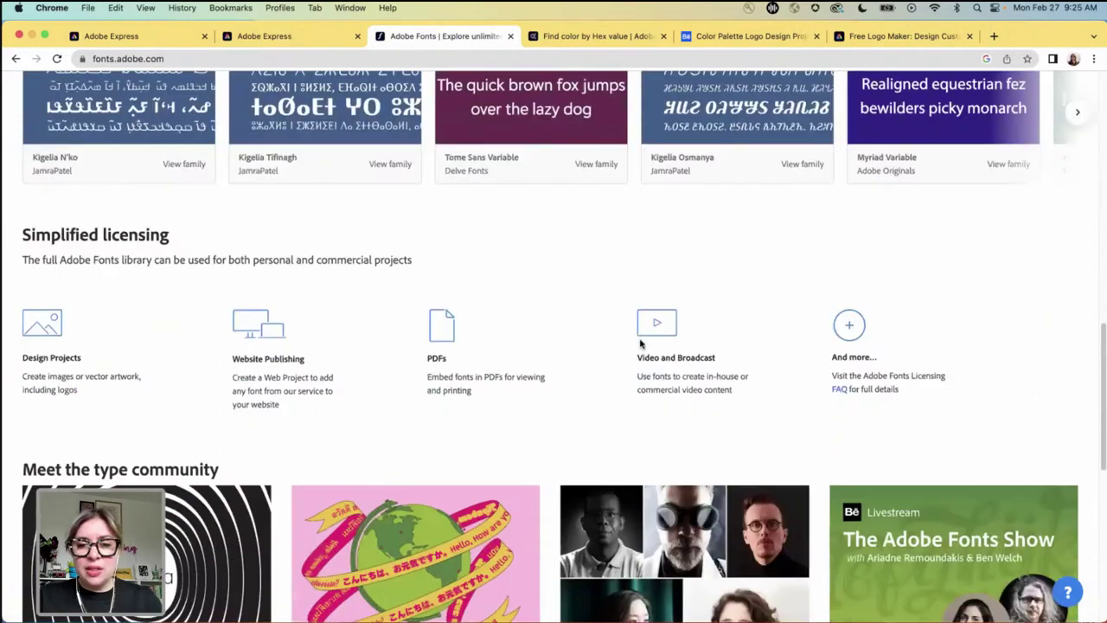
{"action": "scroll", "coordinate": [641, 345], "scroll_direction": "up", "scroll_amount": 15}
{"action": "scroll", "coordinate": [644, 346], "scroll_direction": "up", "scroll_amount": 3}
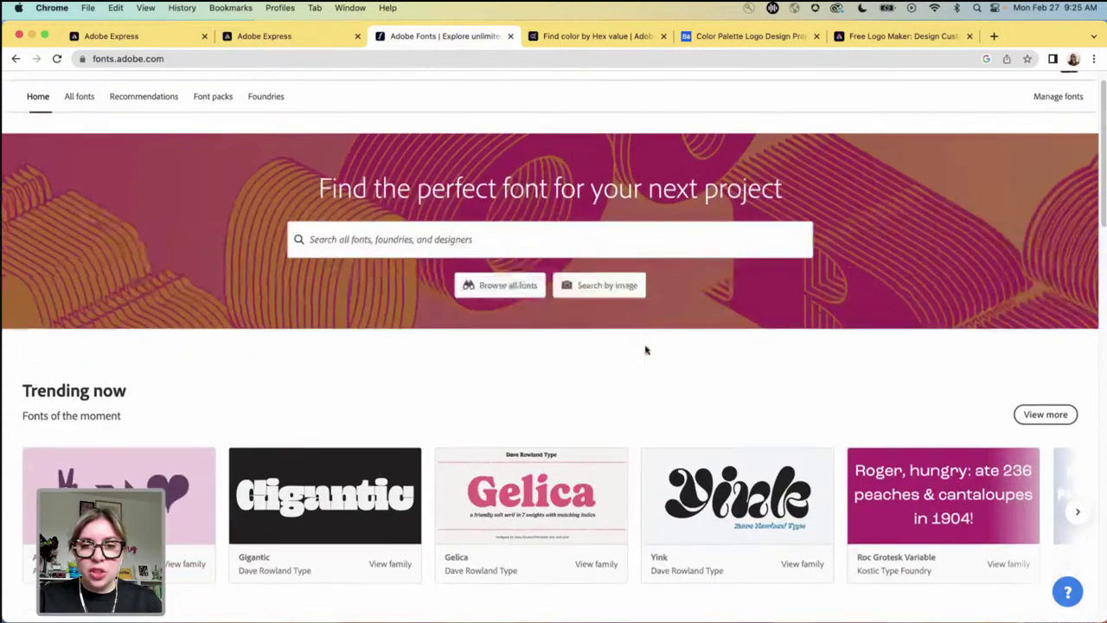
{"action": "scroll", "coordinate": [644, 346], "scroll_direction": "down", "scroll_amount": 1}
{"action": "left_click", "coordinate": [543, 422]}
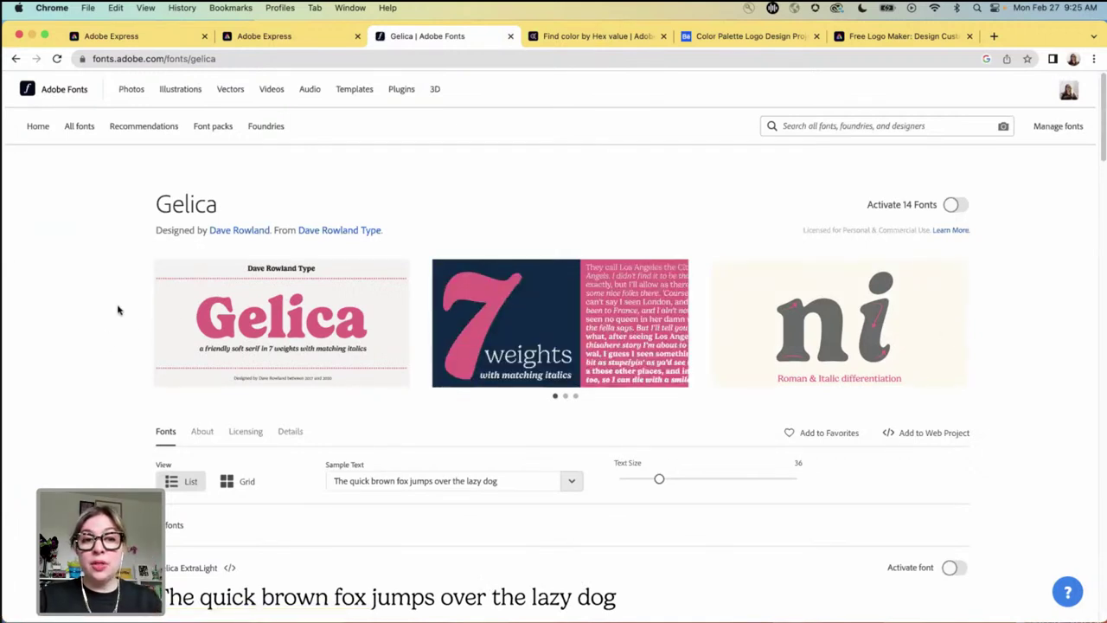
Scroll through Gelica's 14 styles, from ExtraLight to SemiBold Italic
{"action": "scroll", "coordinate": [89, 373], "scroll_direction": "down", "scroll_amount": 2}
{"action": "scroll", "coordinate": [117, 378], "scroll_direction": "down", "scroll_amount": 3}
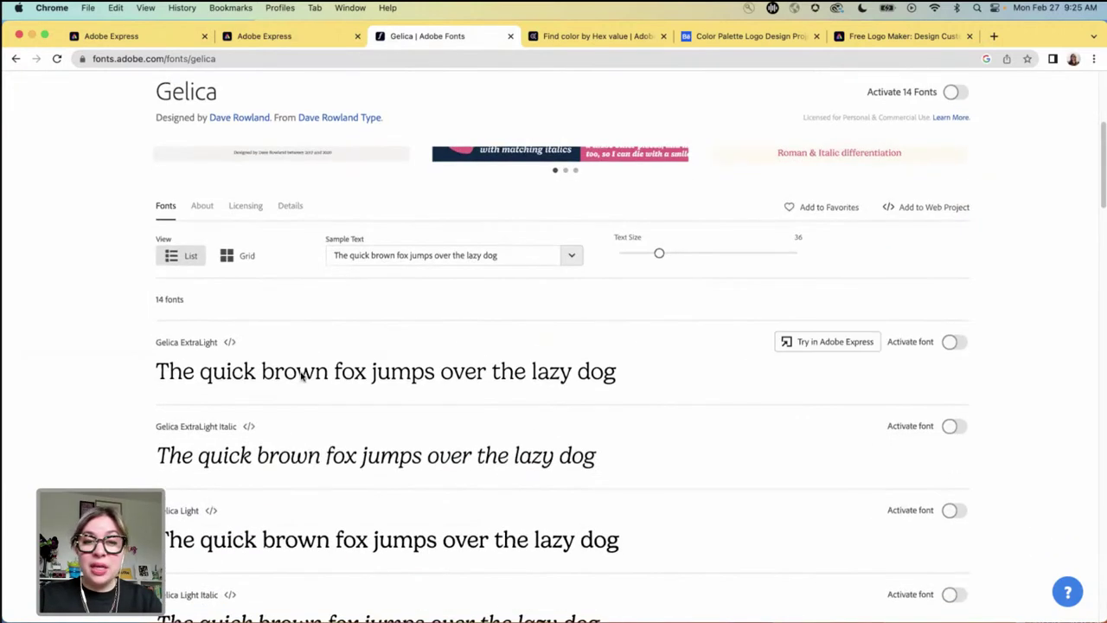
{"action": "scroll", "coordinate": [148, 382], "scroll_direction": "down", "scroll_amount": 1}
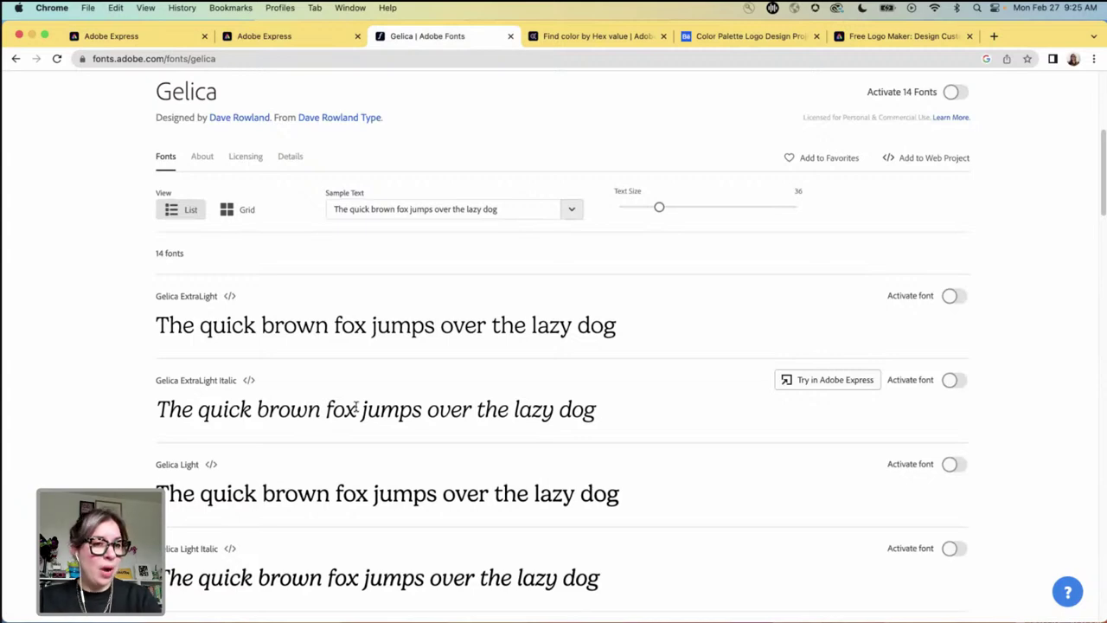
{"action": "scroll", "coordinate": [354, 409], "scroll_direction": "down", "scroll_amount": 9}
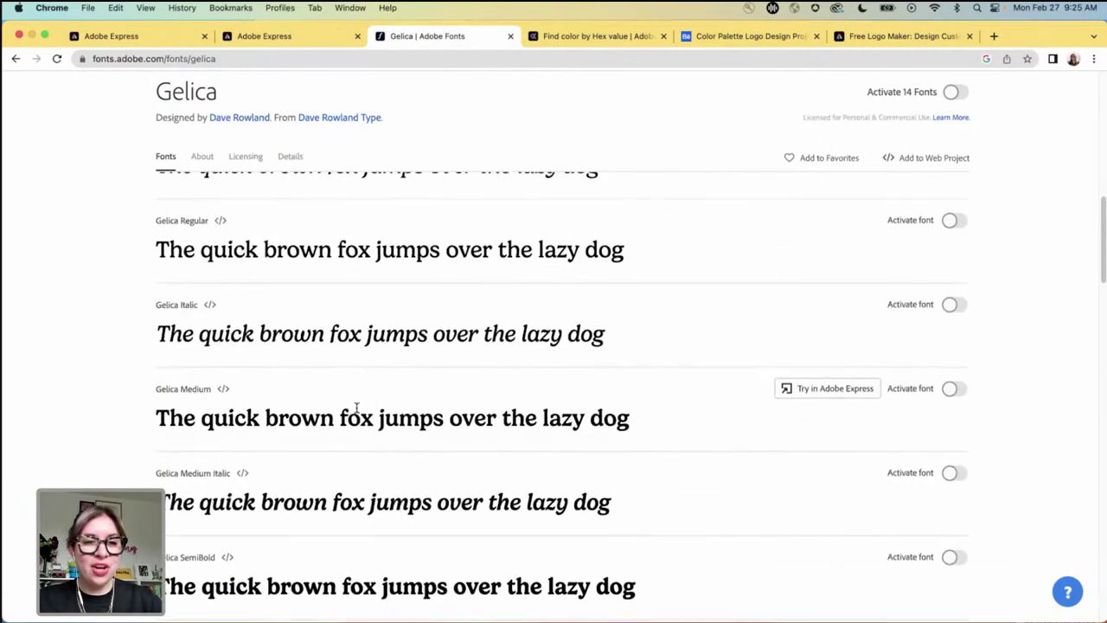
{"action": "scroll", "coordinate": [357, 408], "scroll_direction": "down", "scroll_amount": 2}
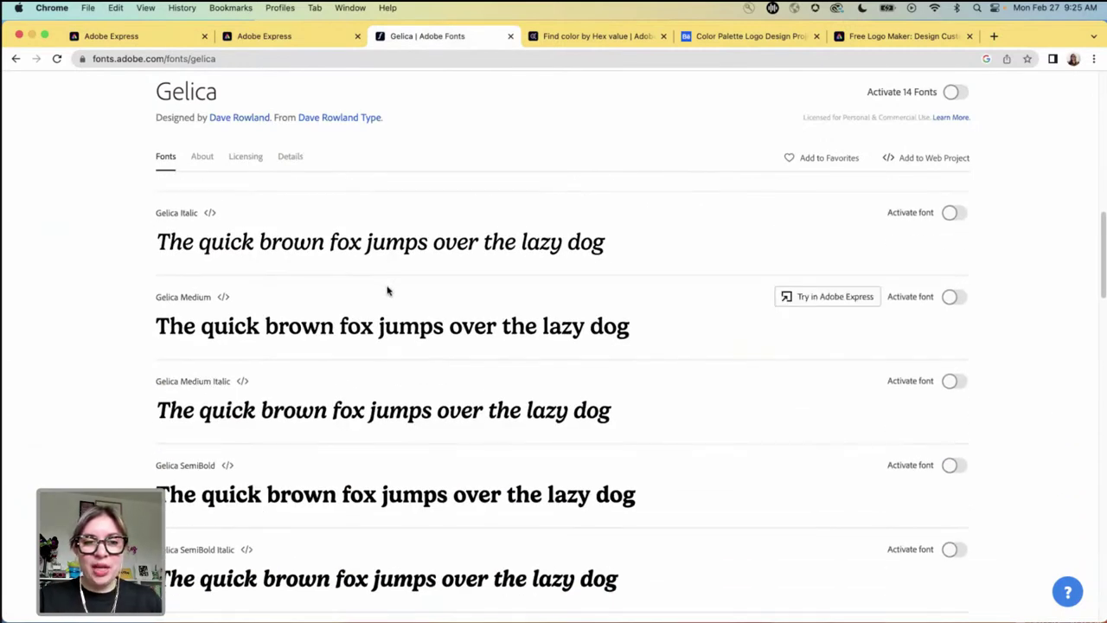
{"action": "scroll", "coordinate": [482, 415], "scroll_direction": "up", "scroll_amount": 15}
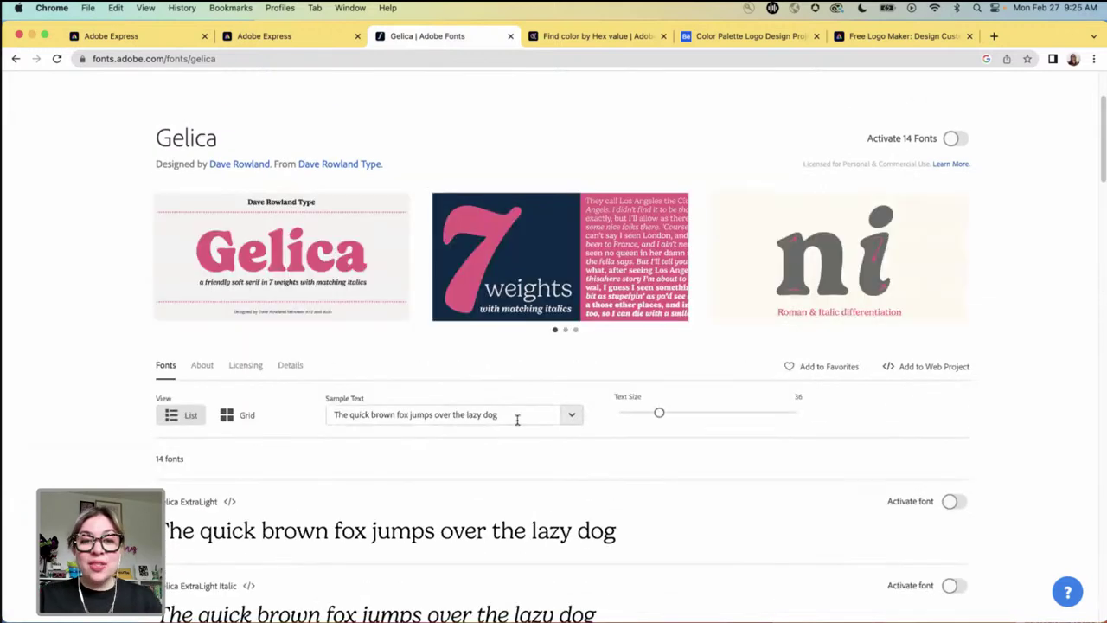
Replace Gelica's sample text with the brand owner's full name and compare styles through Black Italic
{"action": "triple_click", "coordinate": [524, 415]}
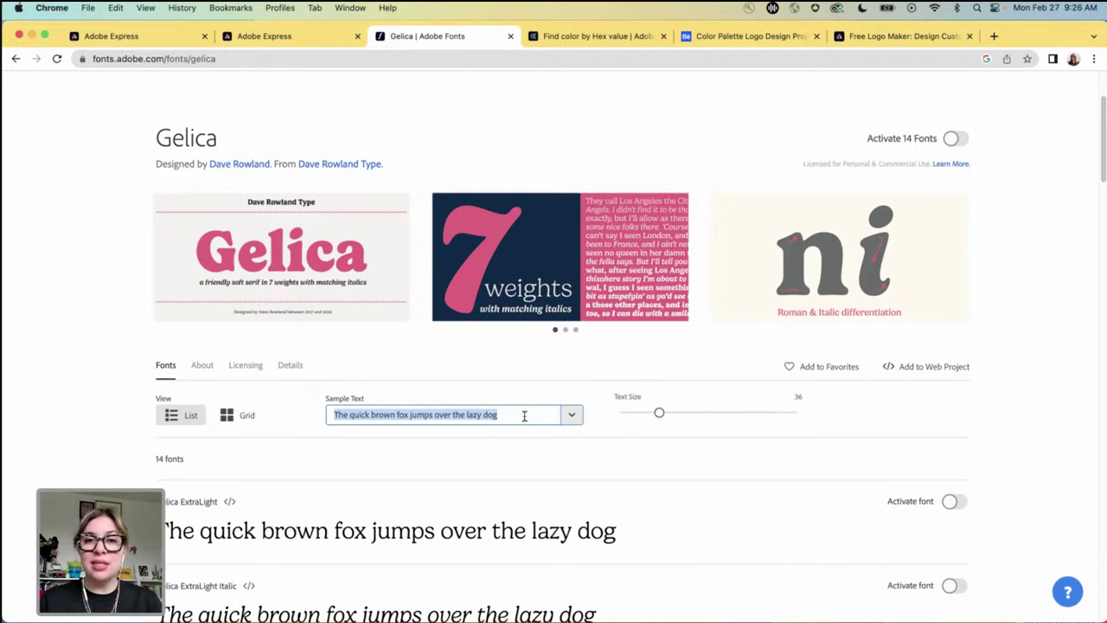
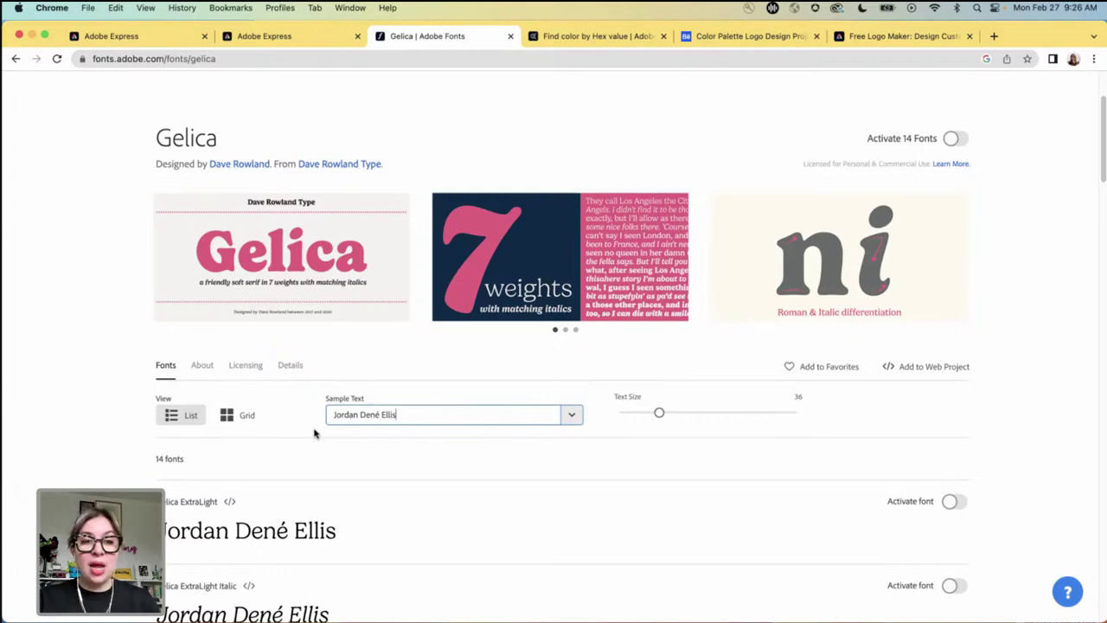
{"action": "scroll", "coordinate": [312, 426], "scroll_direction": "down", "scroll_amount": 1}
{"action": "scroll", "coordinate": [447, 422], "scroll_direction": "down", "scroll_amount": 6}
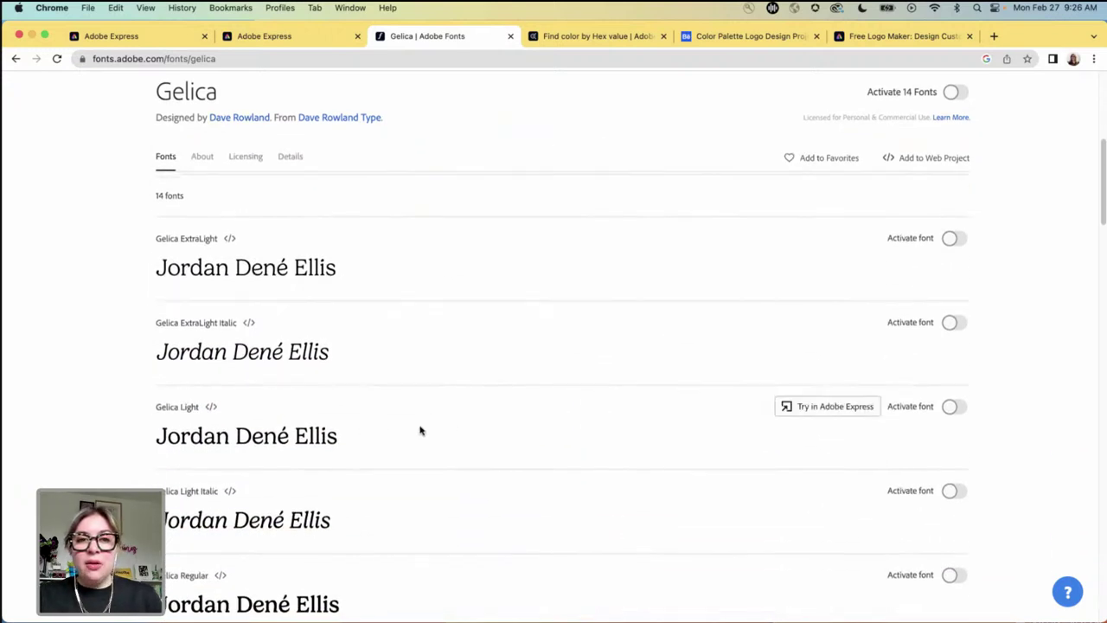
{"action": "scroll", "coordinate": [428, 428], "scroll_direction": "up", "scroll_amount": 3}
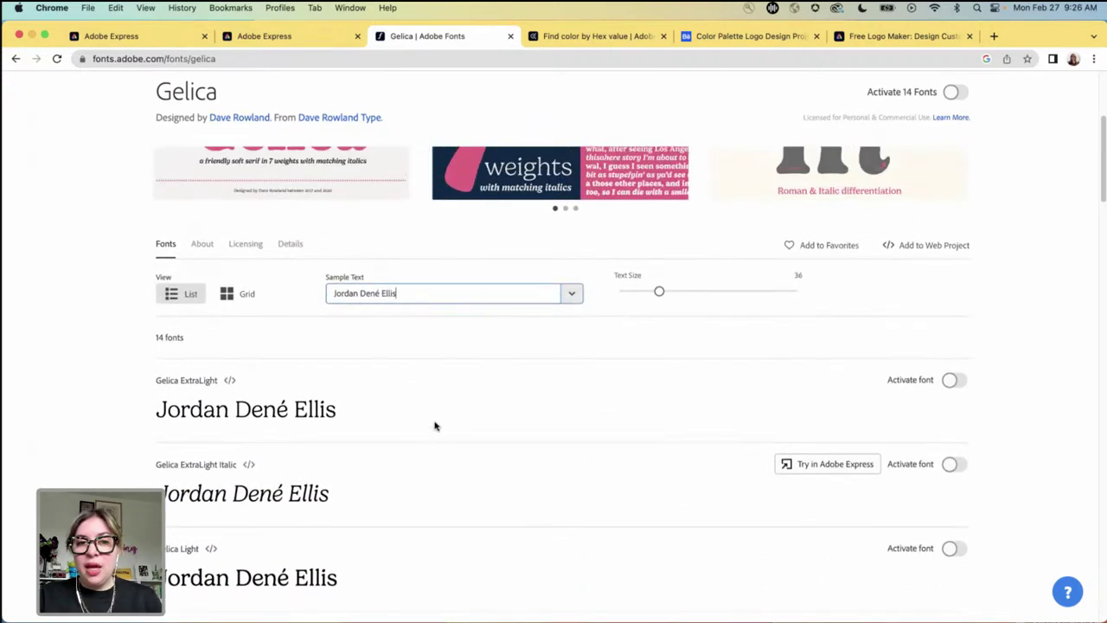
{"action": "scroll", "coordinate": [415, 432], "scroll_direction": "down", "scroll_amount": 4}
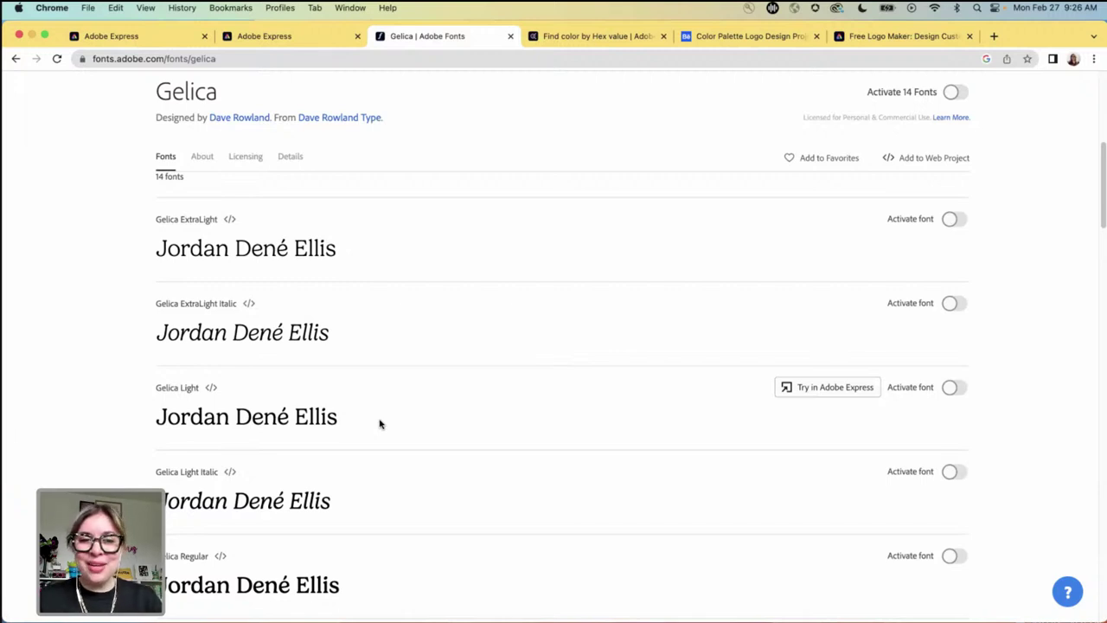
{"action": "scroll", "coordinate": [383, 424], "scroll_direction": "down", "scroll_amount": 5}
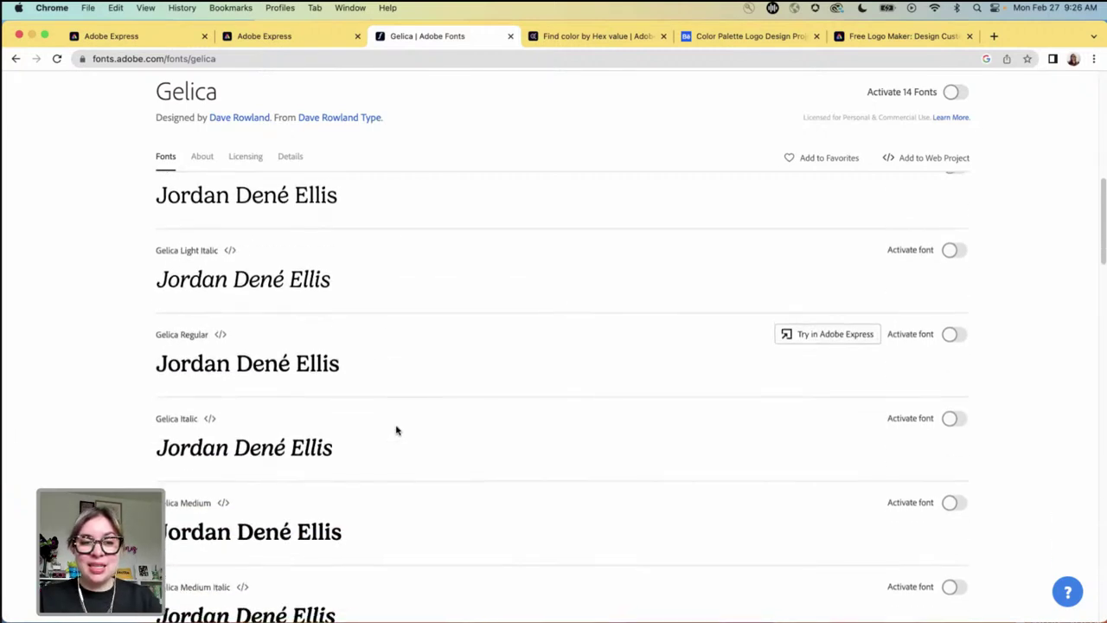
{"action": "scroll", "coordinate": [410, 435], "scroll_direction": "down", "scroll_amount": 2}
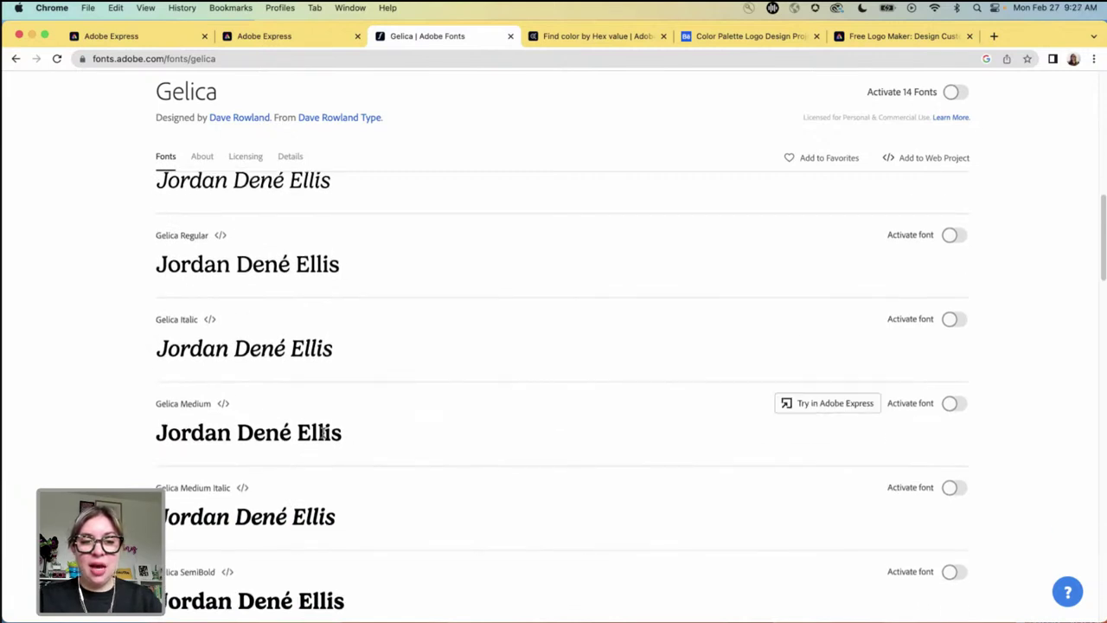
{"action": "scroll", "coordinate": [451, 458], "scroll_direction": "down", "scroll_amount": 3}
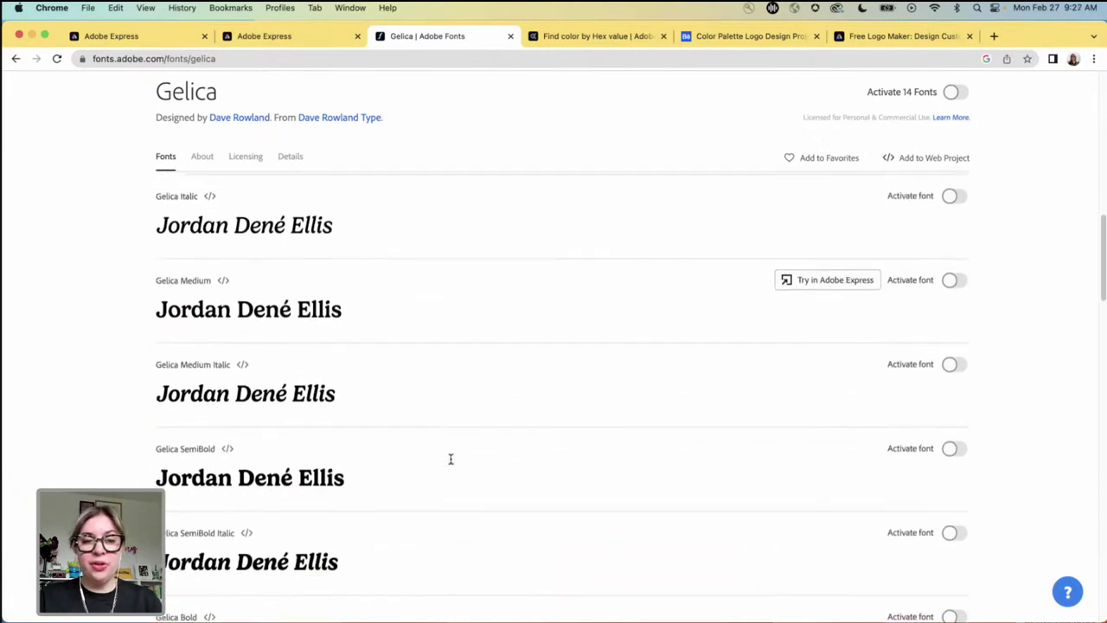
{"action": "scroll", "coordinate": [451, 459], "scroll_direction": "down", "scroll_amount": 2}
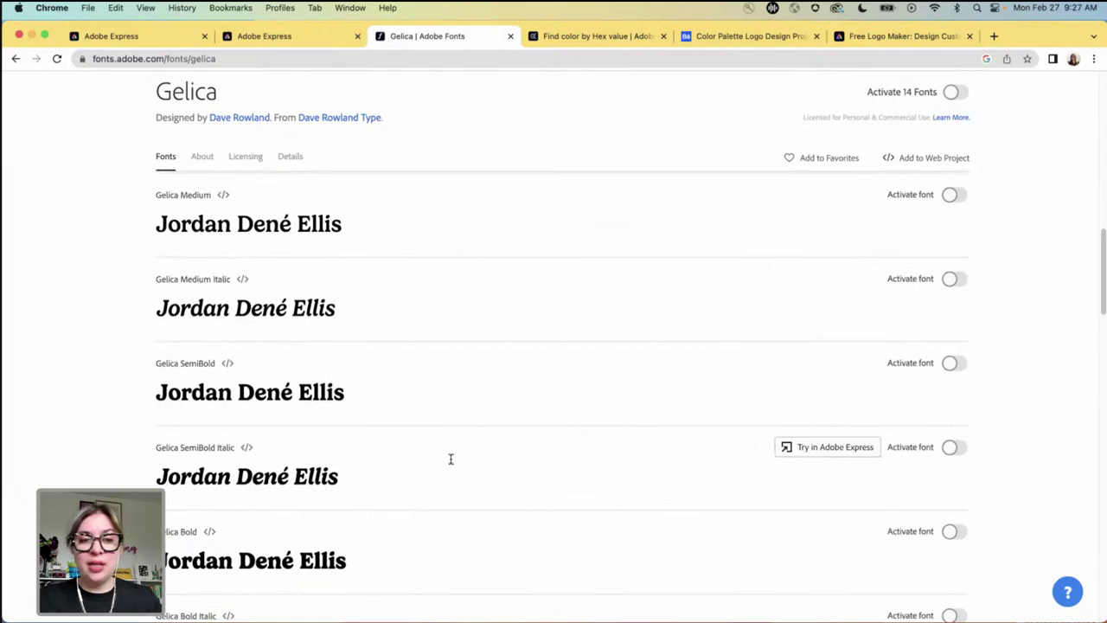
{"action": "scroll", "coordinate": [451, 459], "scroll_direction": "down", "scroll_amount": 8}
{"action": "scroll", "coordinate": [450, 455], "scroll_direction": "down", "scroll_amount": 2}
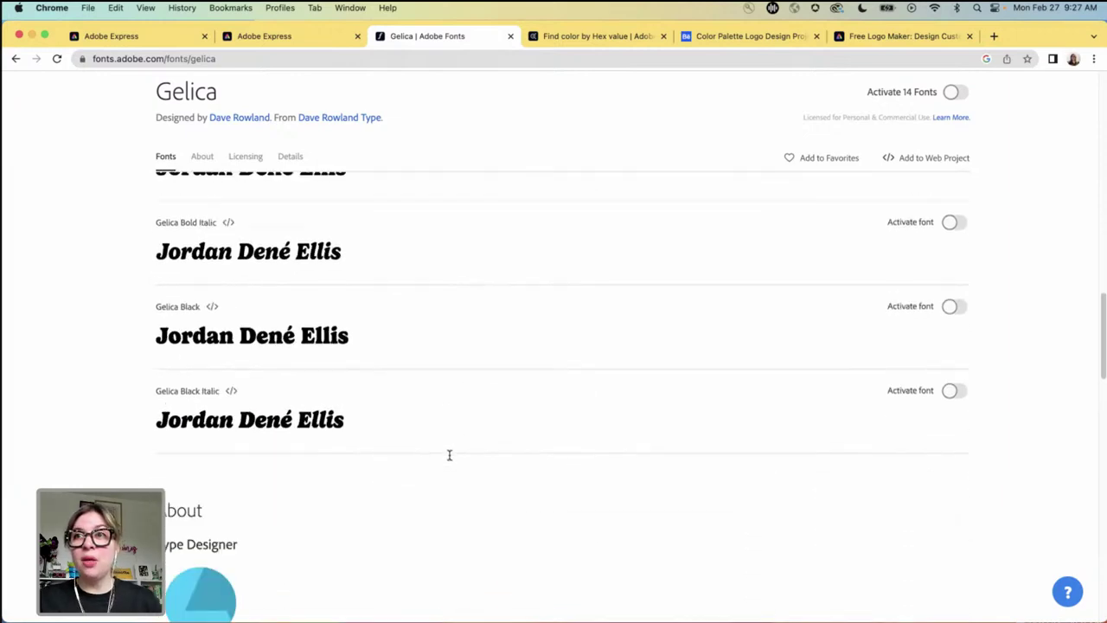
{"action": "scroll", "coordinate": [536, 447], "scroll_direction": "up", "scroll_amount": 18}
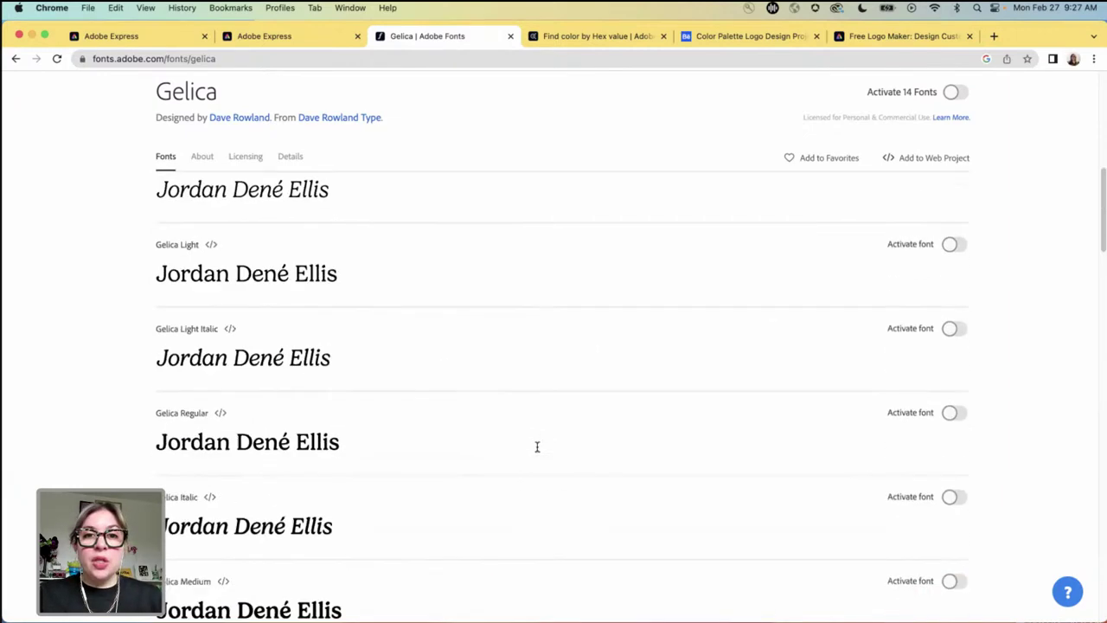
{"action": "scroll", "coordinate": [536, 447], "scroll_direction": "up", "scroll_amount": 9}
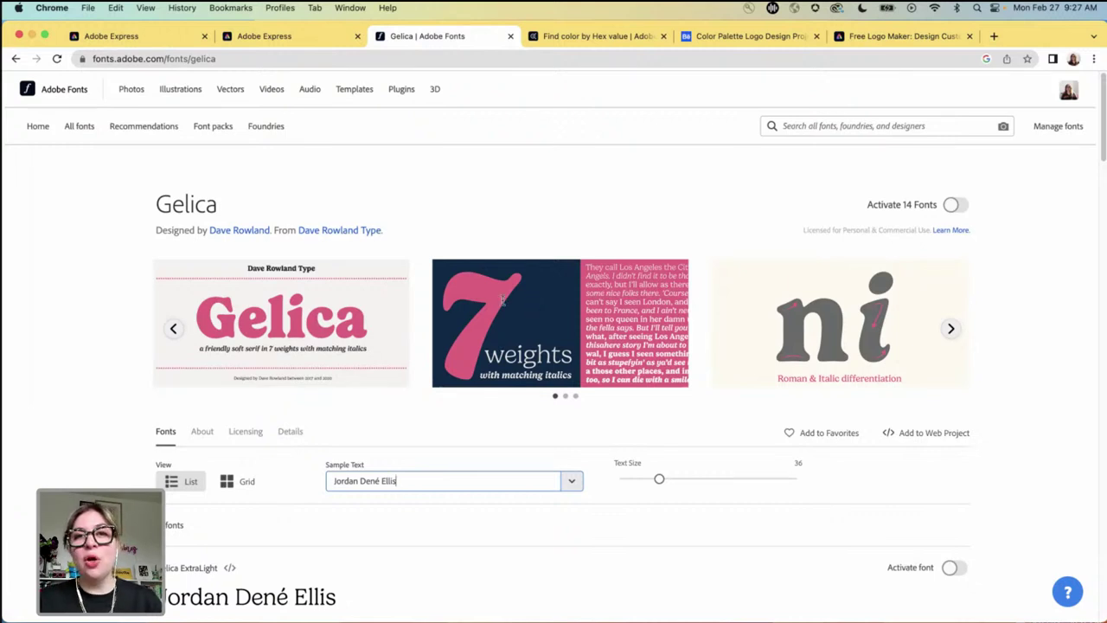
Back on the brand setup page, browse the brand Font dropdown list
{"action": "left_click", "coordinate": [288, 38]}
{"action": "scroll", "coordinate": [345, 294], "scroll_direction": "down", "scroll_amount": 2}
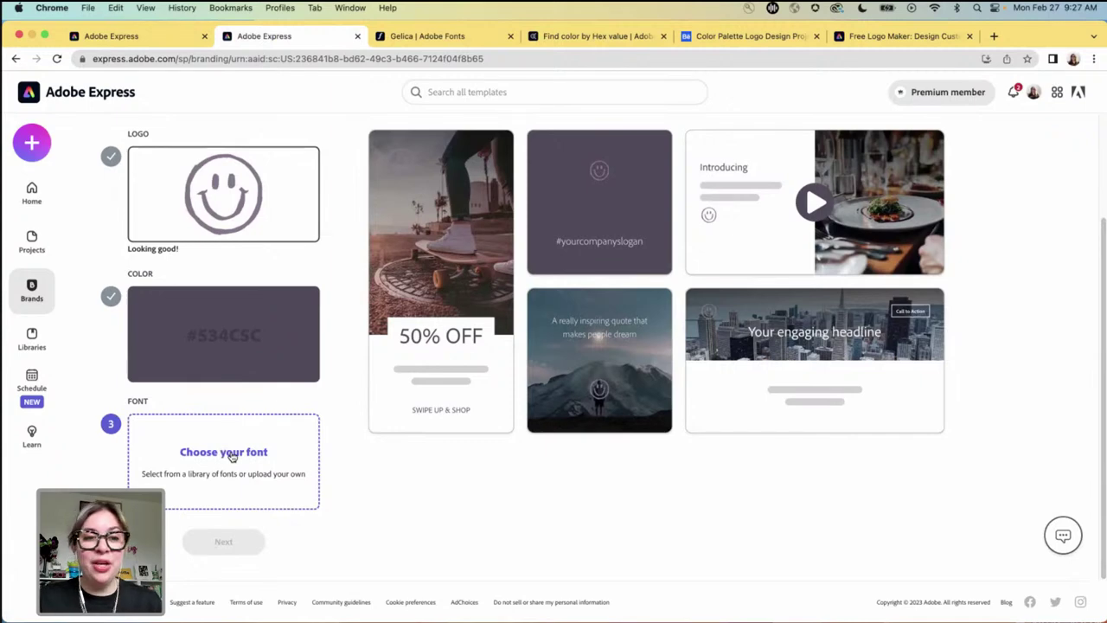
{"action": "left_click", "coordinate": [231, 457]}
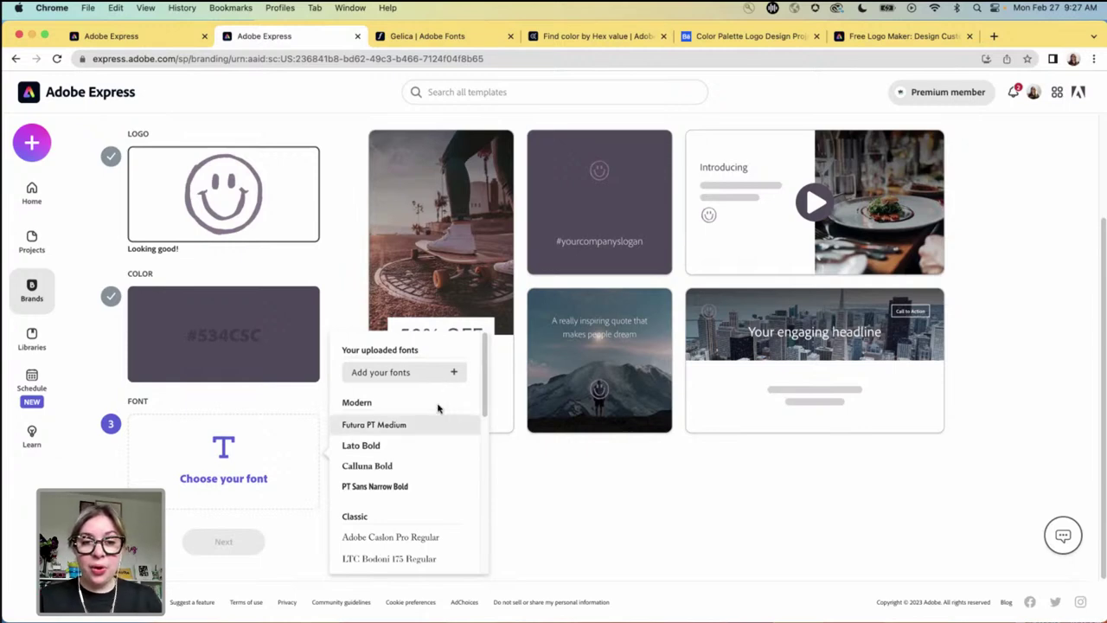
{"action": "scroll", "coordinate": [435, 464], "scroll_direction": "down", "scroll_amount": 3}
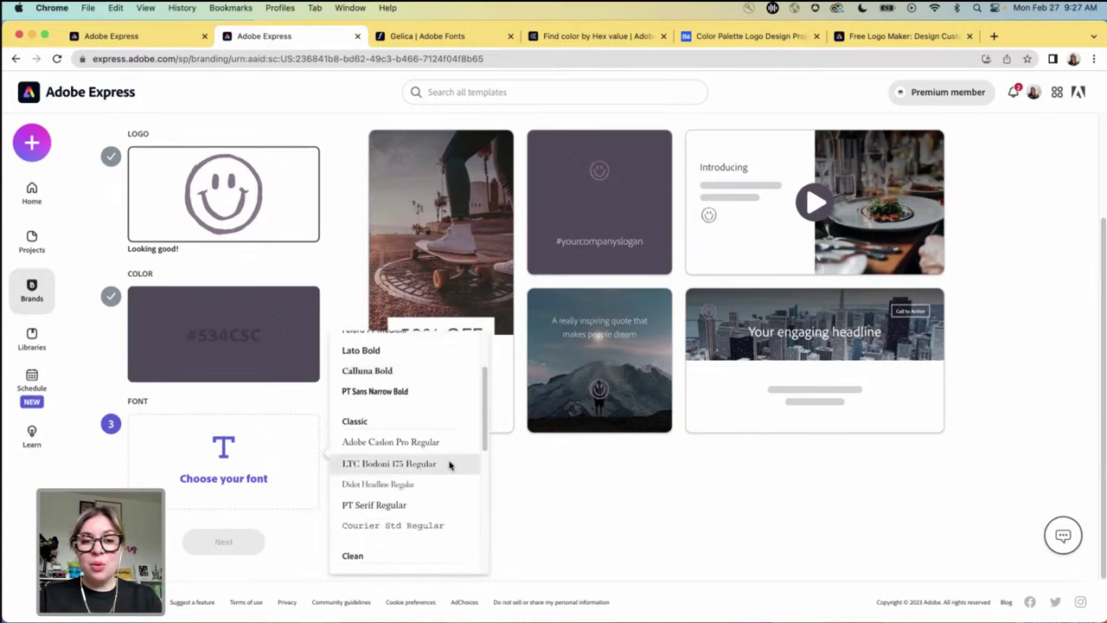
{"action": "scroll", "coordinate": [449, 466], "scroll_direction": "down", "scroll_amount": 2}
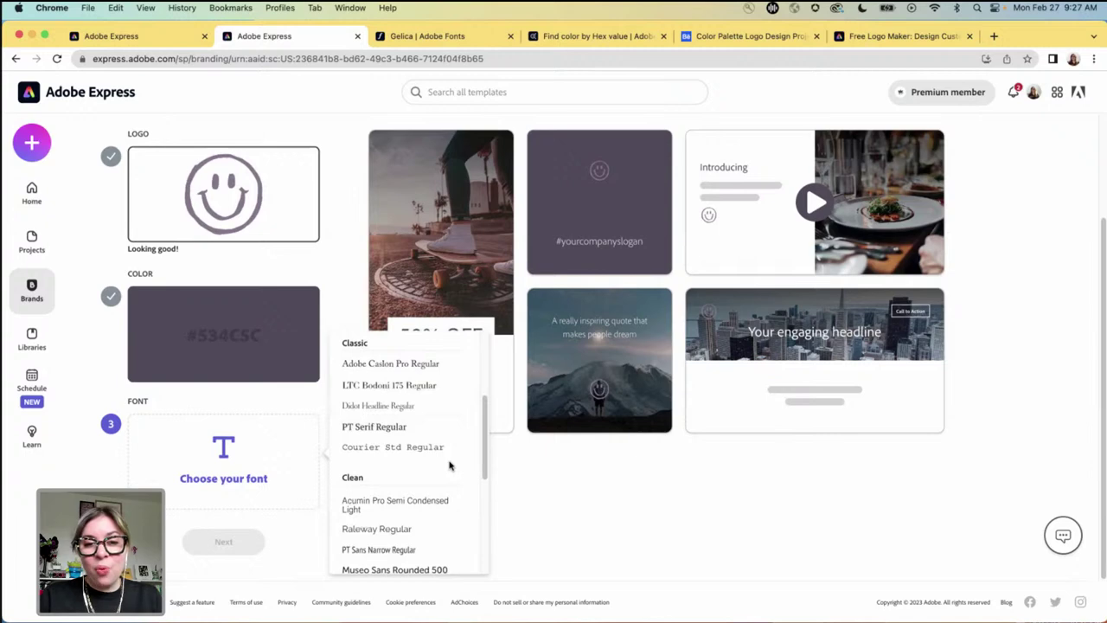
{"action": "scroll", "coordinate": [449, 465], "scroll_direction": "down", "scroll_amount": 5}
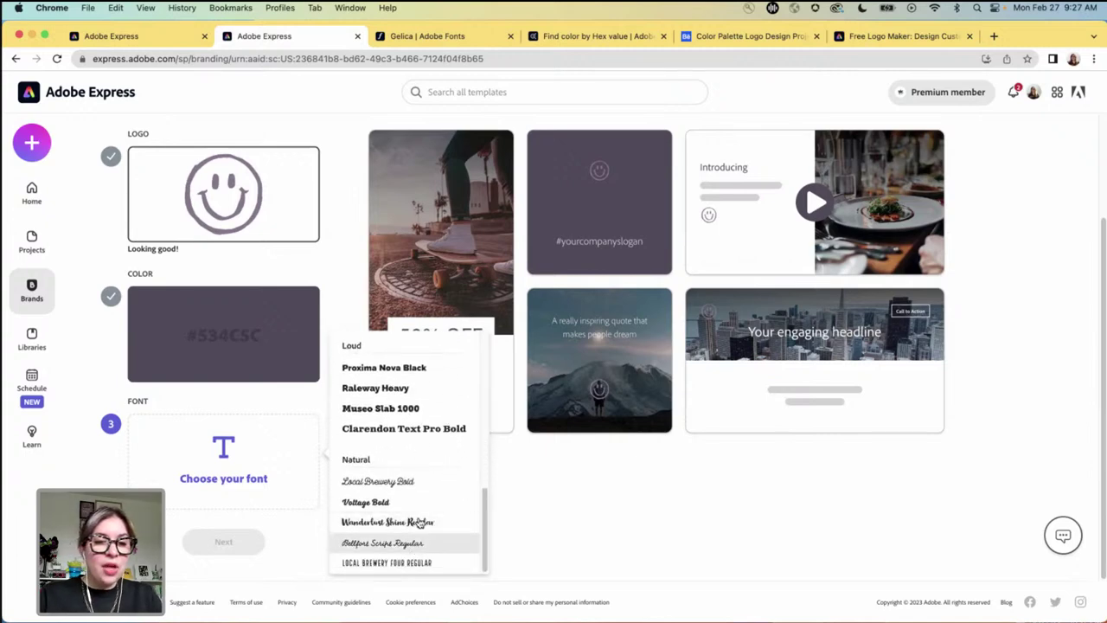
{"action": "scroll", "coordinate": [428, 483], "scroll_direction": "up", "scroll_amount": 3}
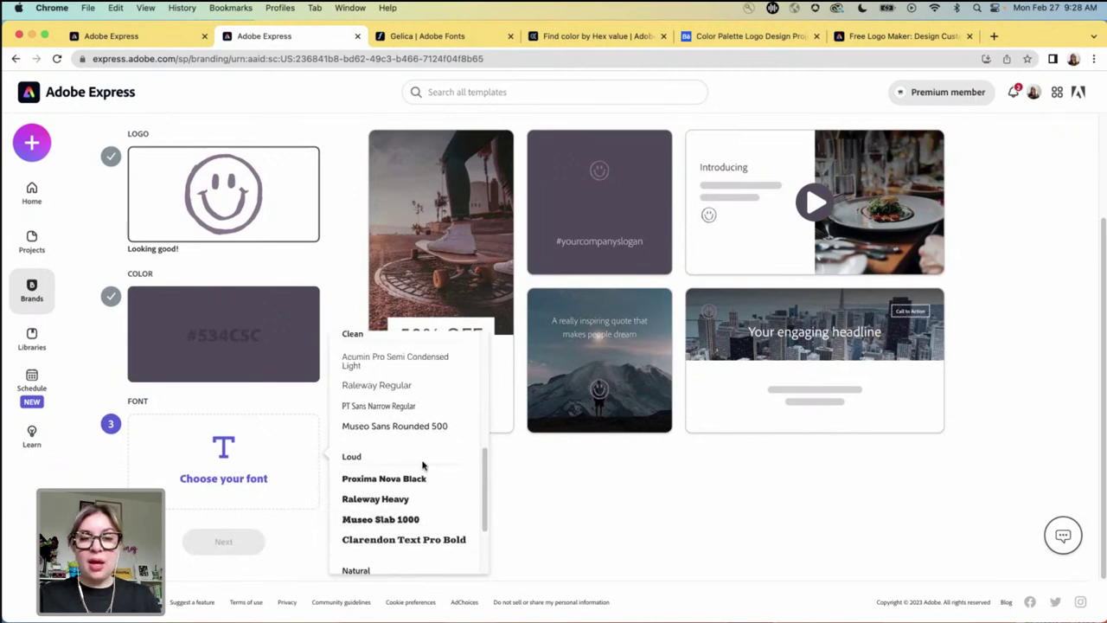
{"action": "scroll", "coordinate": [423, 466], "scroll_direction": "up", "scroll_amount": 3}
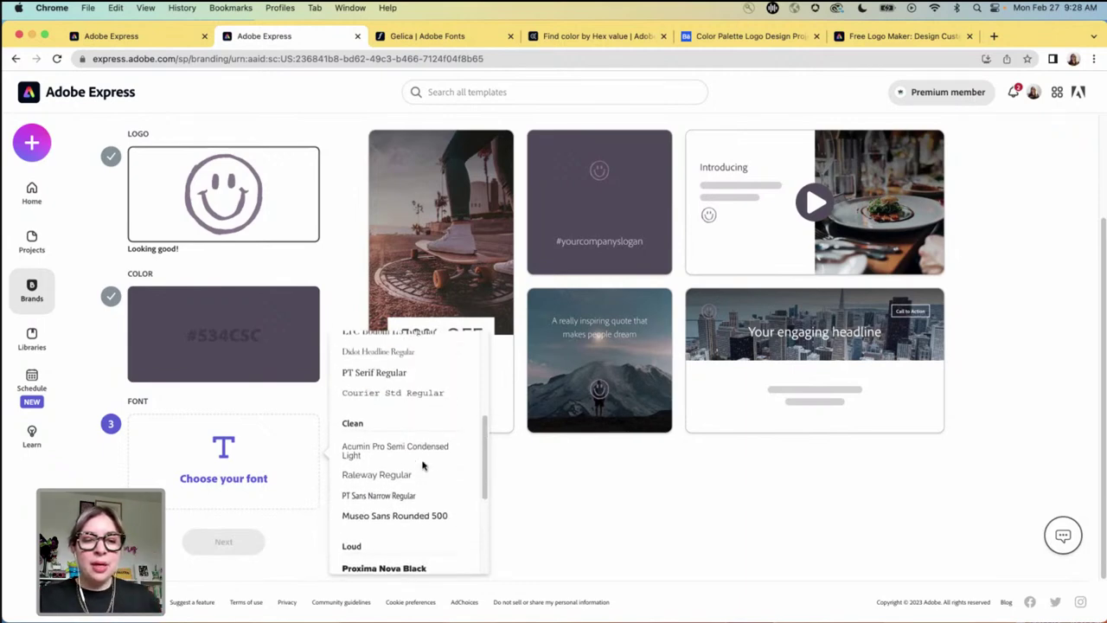
{"action": "scroll", "coordinate": [423, 465], "scroll_direction": "up", "scroll_amount": 2}
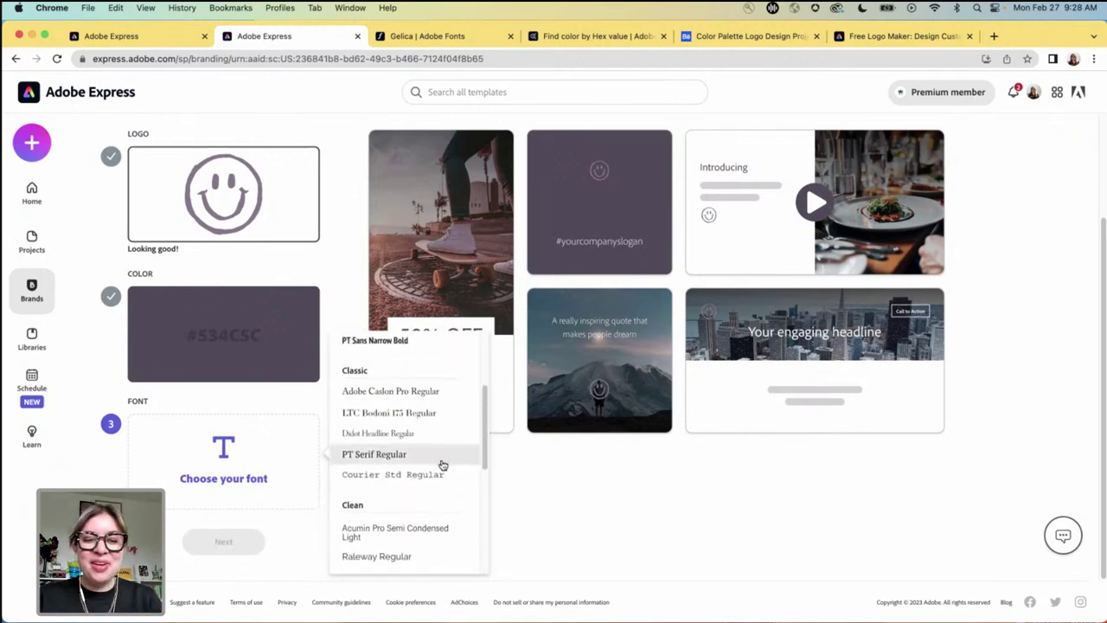
{"action": "scroll", "coordinate": [440, 462], "scroll_direction": "down", "scroll_amount": 1}
{"action": "scroll", "coordinate": [442, 466], "scroll_direction": "down", "scroll_amount": 1}
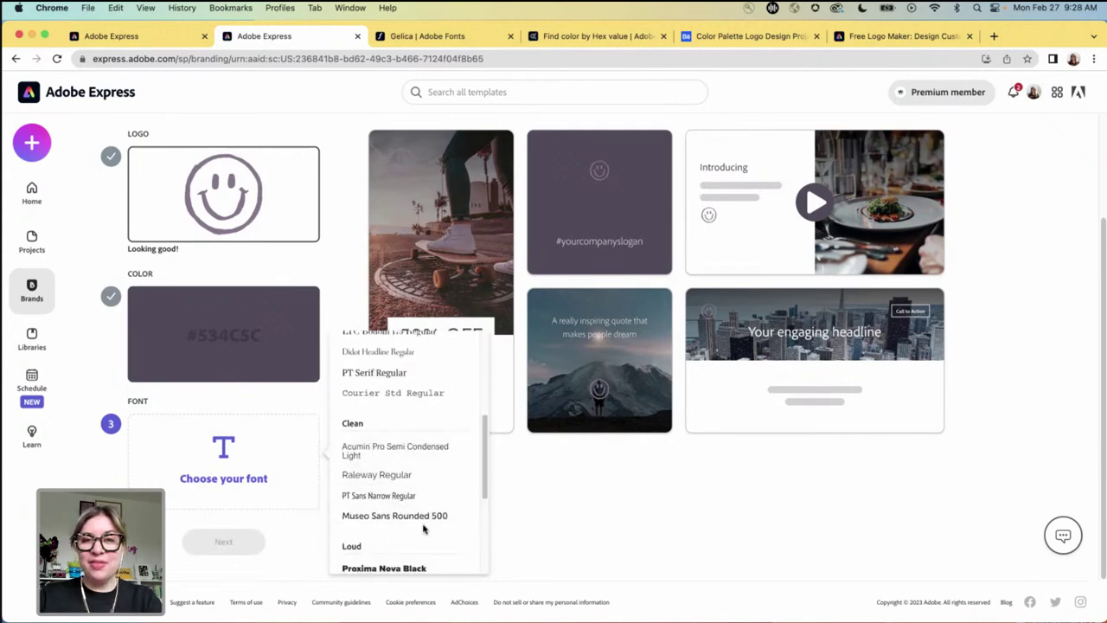
{"action": "scroll", "coordinate": [459, 507], "scroll_direction": "up", "scroll_amount": 1}
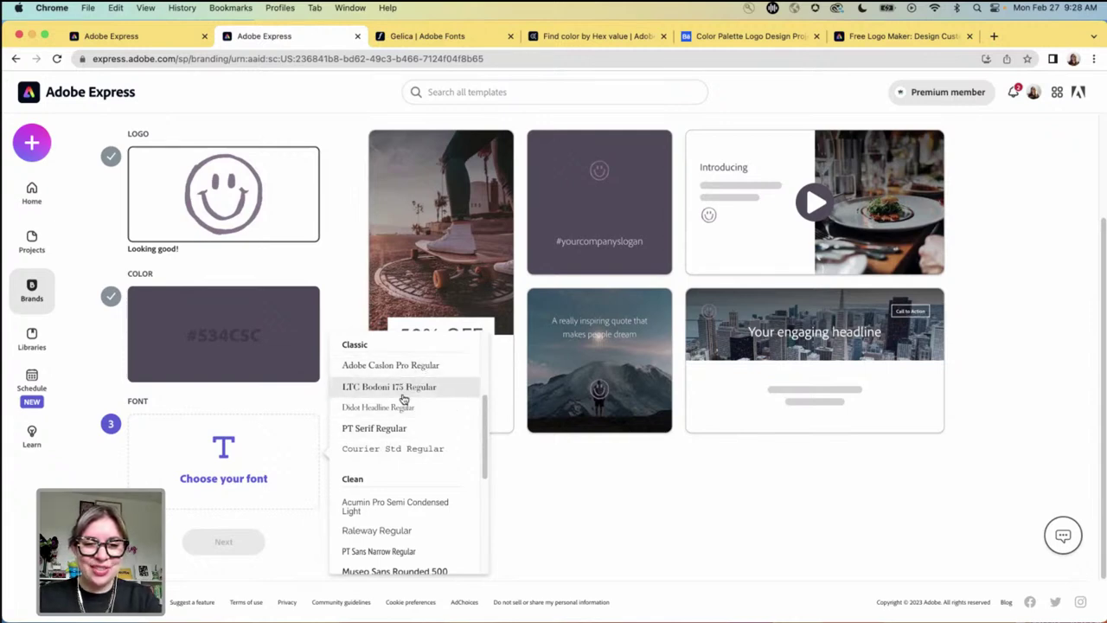
Choose LTC Bodoni 175 Regular as the brand font and proceed to brand naming
{"action": "left_click", "coordinate": [391, 388]}
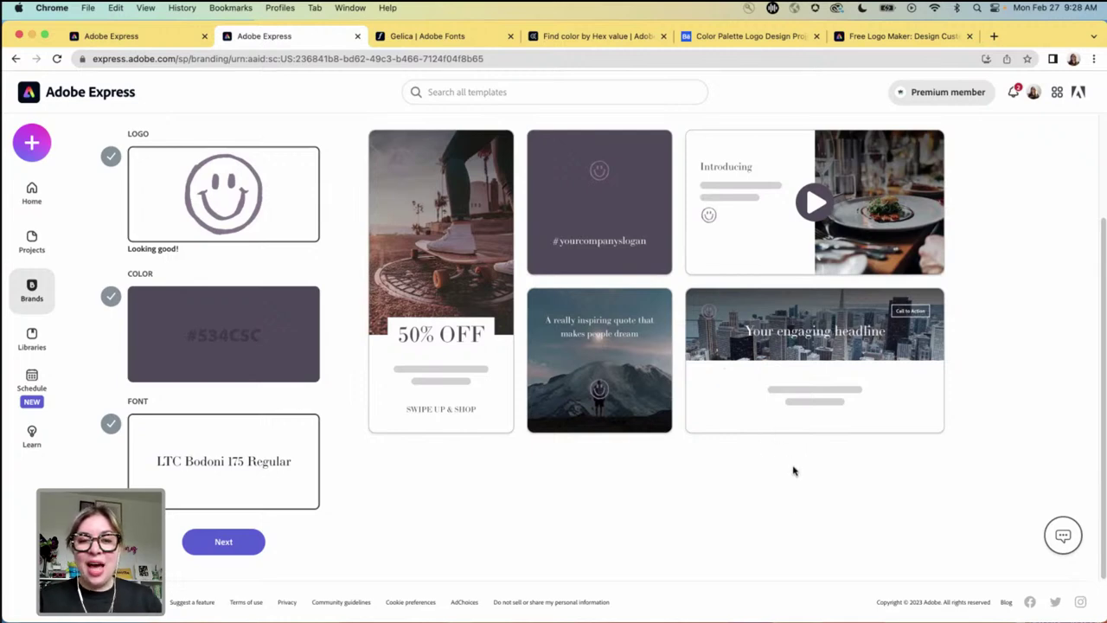
{"action": "scroll", "coordinate": [723, 486], "scroll_direction": "up", "scroll_amount": 3}
{"action": "scroll", "coordinate": [787, 435], "scroll_direction": "down", "scroll_amount": 3}
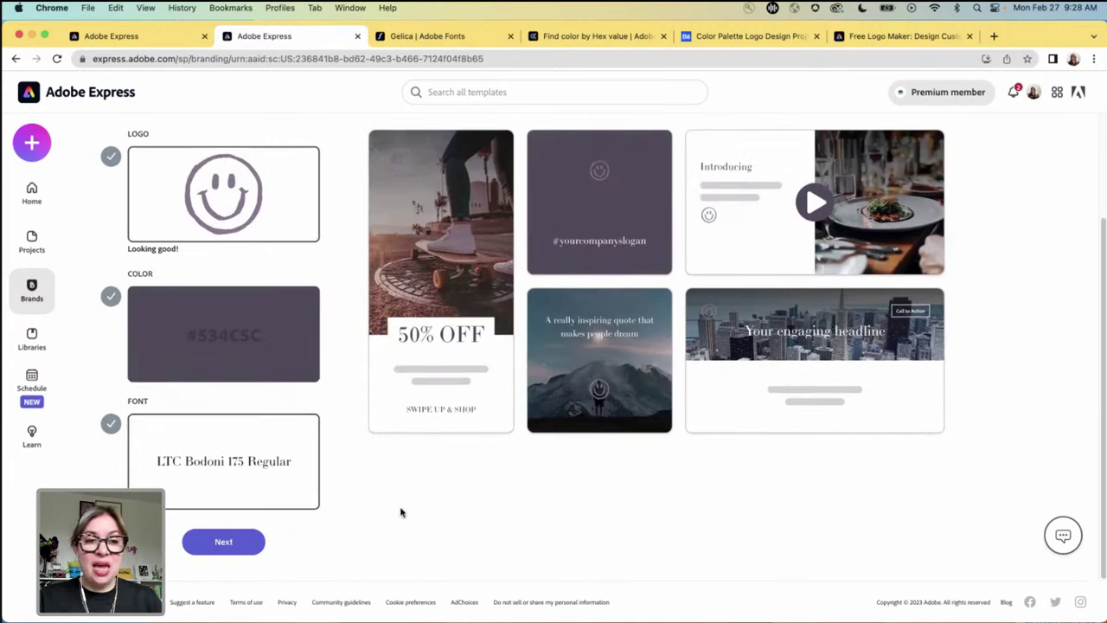
{"action": "left_click", "coordinate": [228, 549]}
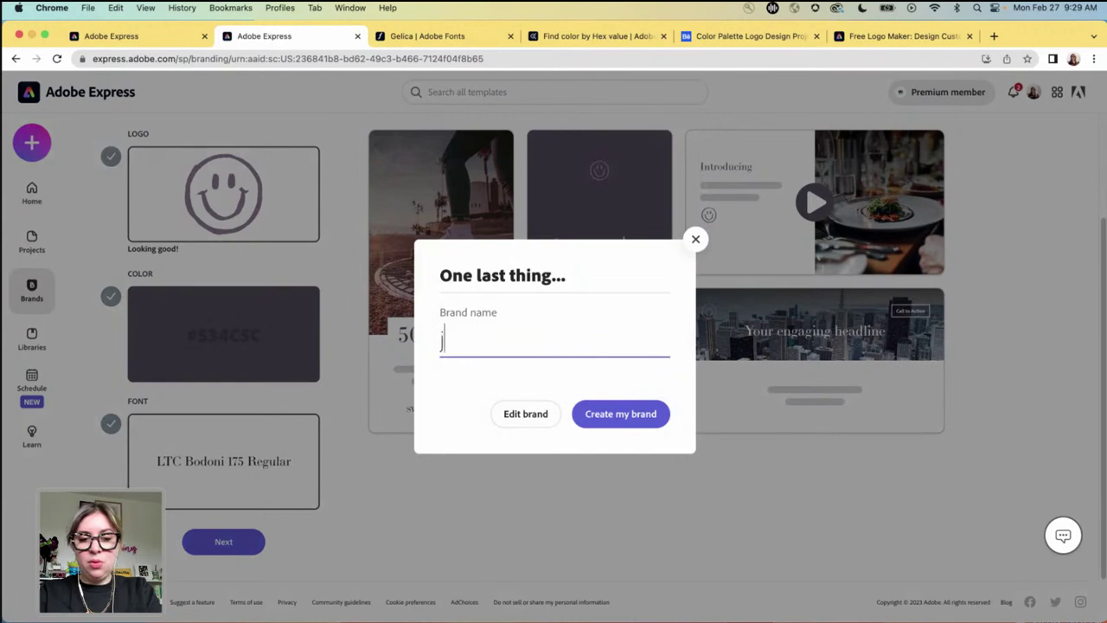
Name the brand 'jordan's brand' and create it with the smiley logo, #534C5C and LTC Bodoni
{"action": "type", "text": "jordan's "}
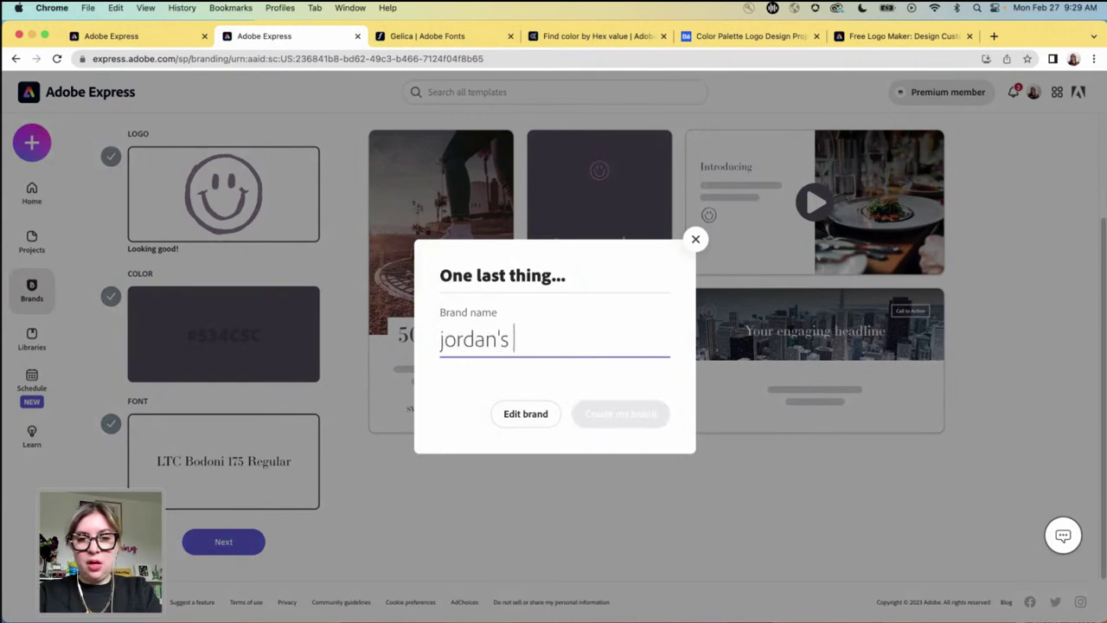
{"action": "type", "text": "brand"}
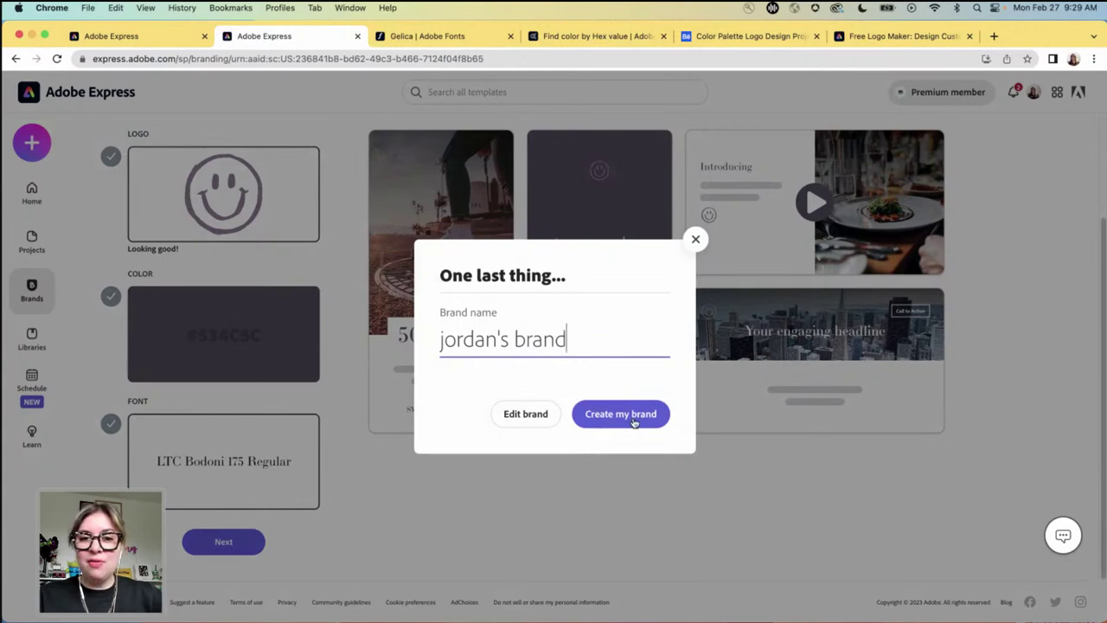
{"action": "left_click", "coordinate": [634, 422]}
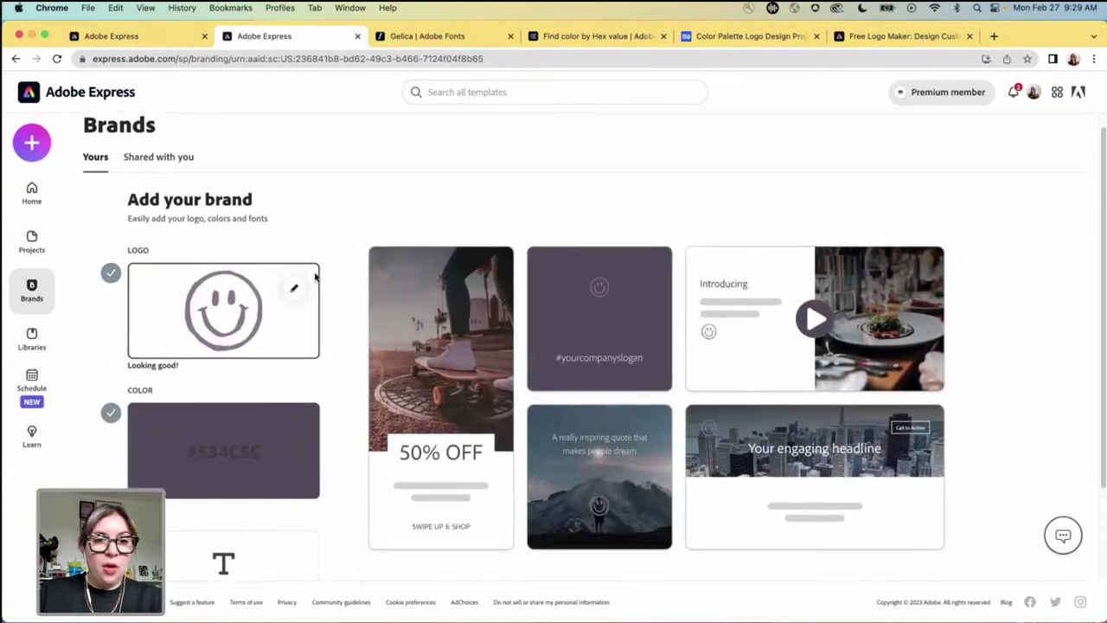
{"action": "scroll", "coordinate": [328, 289], "scroll_direction": "down", "scroll_amount": 3}
{"action": "scroll", "coordinate": [350, 364], "scroll_direction": "up", "scroll_amount": 3}
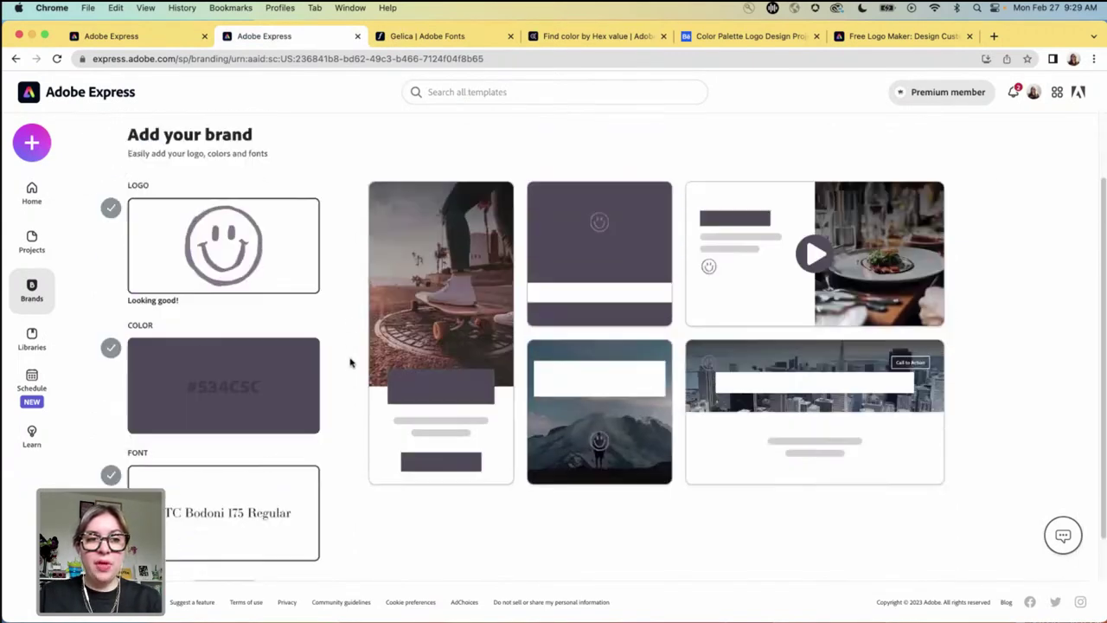
Open jordan's brand from the refreshed Brands list and show its Logos panel
{"action": "left_click", "coordinate": [34, 301]}
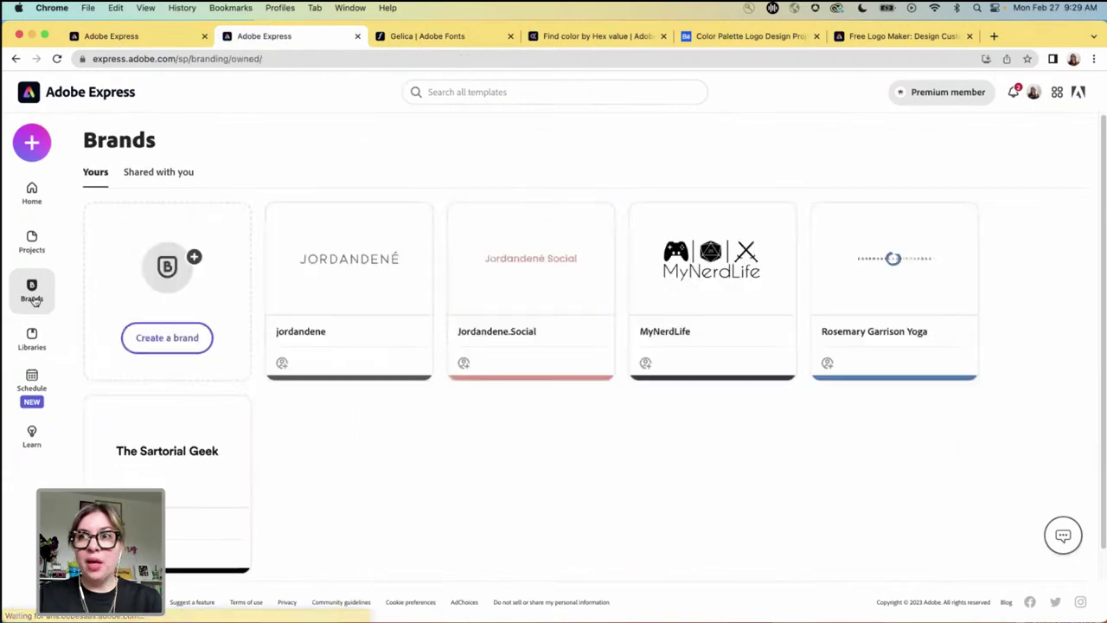
{"action": "scroll", "coordinate": [420, 390], "scroll_direction": "down", "scroll_amount": 1}
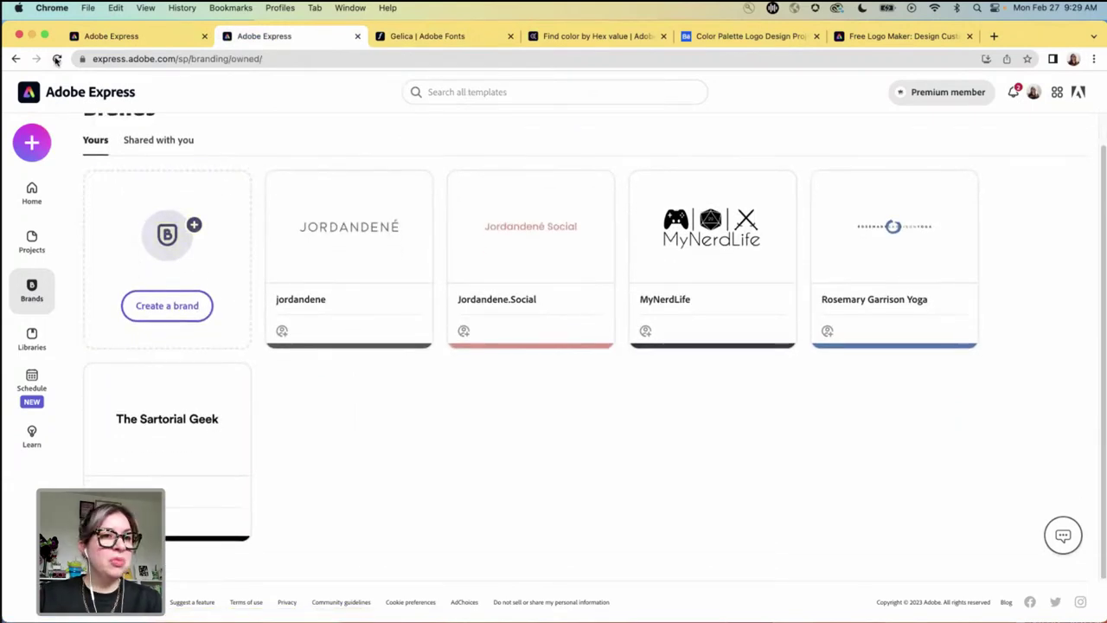
{"action": "left_click", "coordinate": [329, 320]}
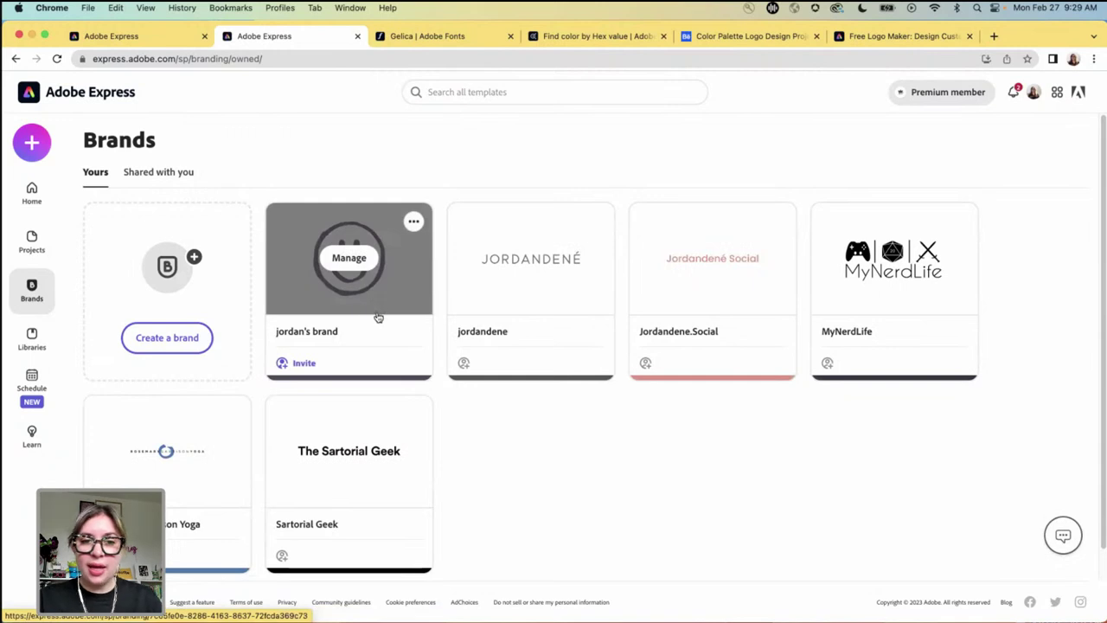
{"action": "left_click", "coordinate": [363, 253]}
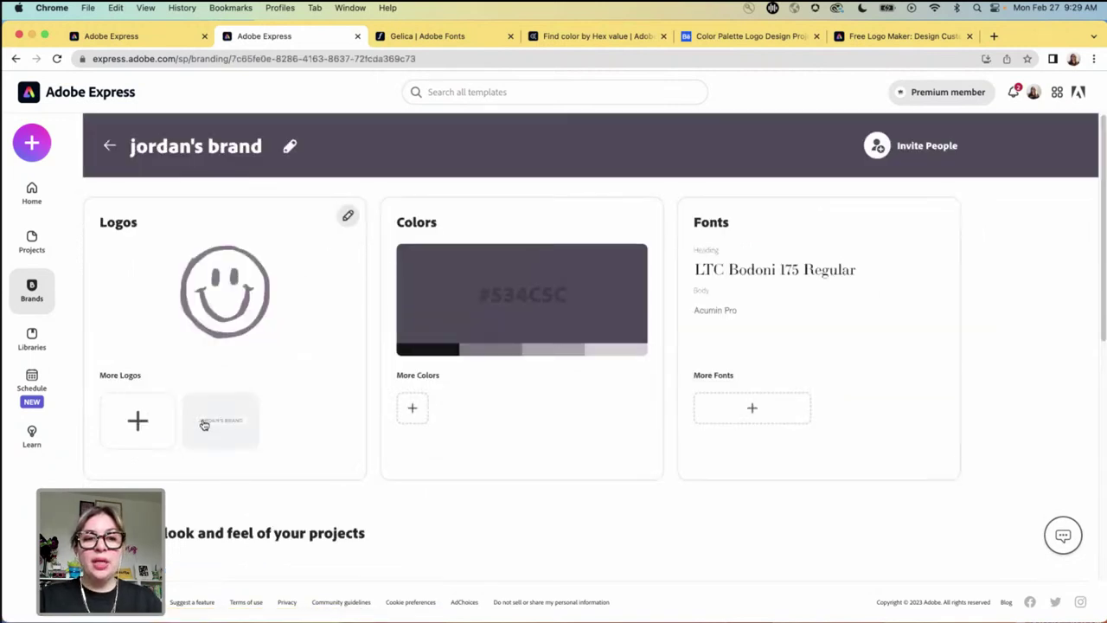
{"action": "left_click", "coordinate": [246, 421]}
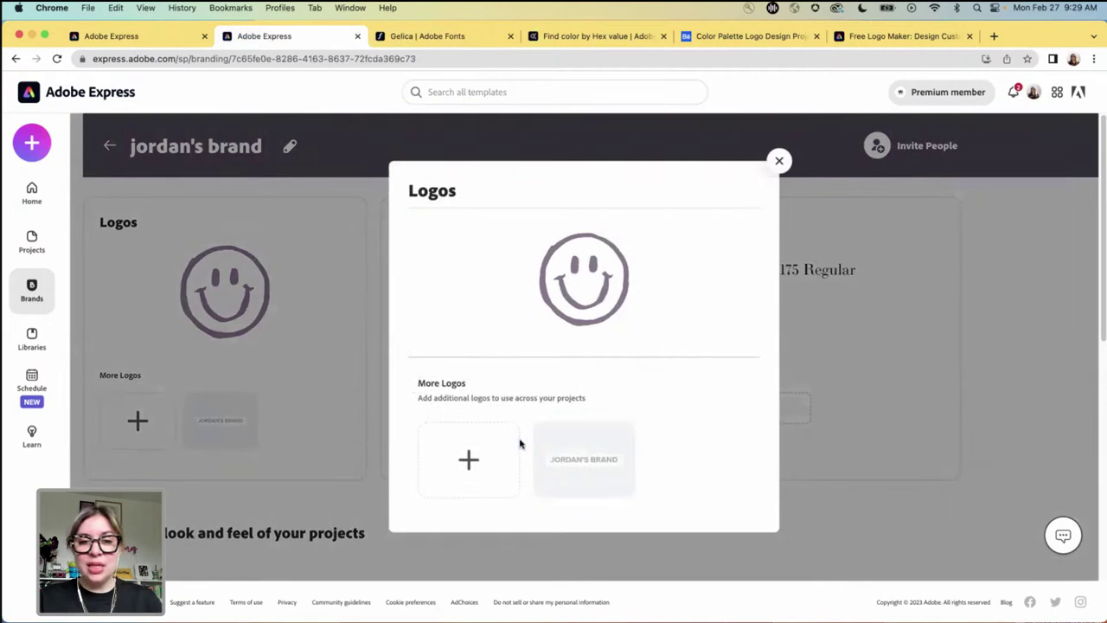
Upload ghost_file_blue (1).png as an extra logo, then close the Logos dialog
{"action": "left_click", "coordinate": [494, 453]}
{"action": "left_click", "coordinate": [463, 263]}
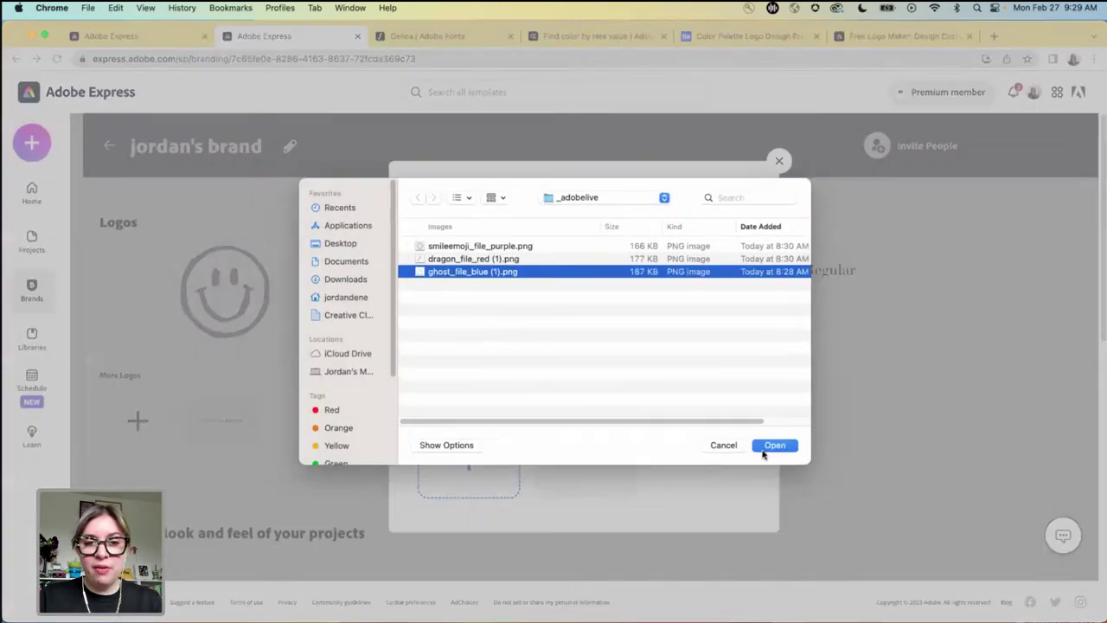
{"action": "left_click", "coordinate": [775, 439]}
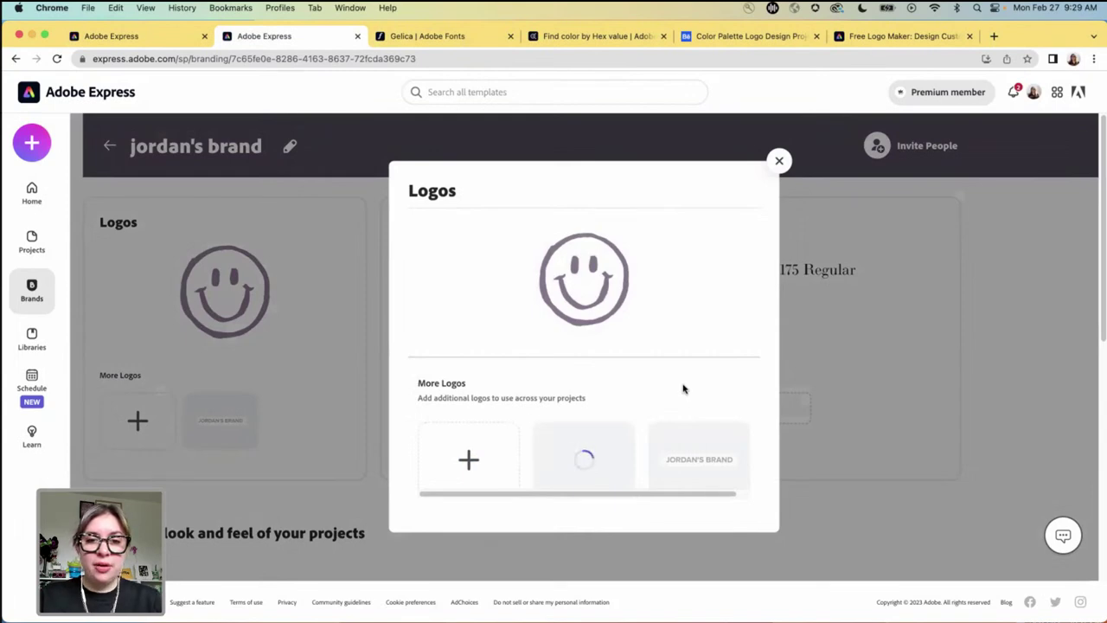
{"action": "scroll", "coordinate": [682, 387], "scroll_direction": "down", "scroll_amount": 2}
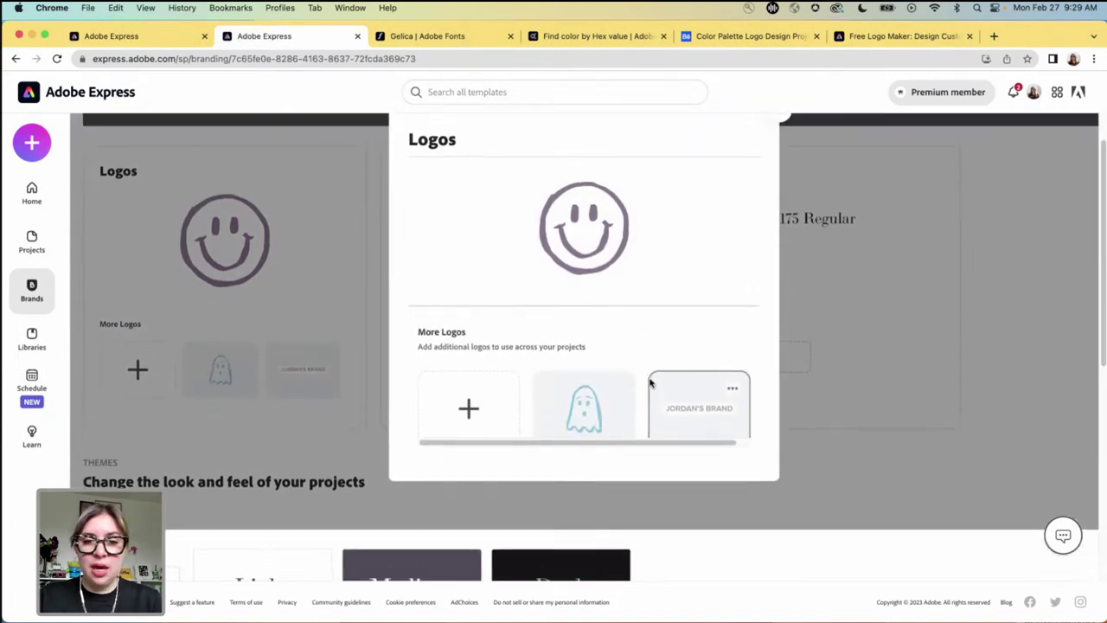
{"action": "scroll", "coordinate": [718, 277], "scroll_direction": "up", "scroll_amount": 2}
{"action": "left_click", "coordinate": [780, 162]}
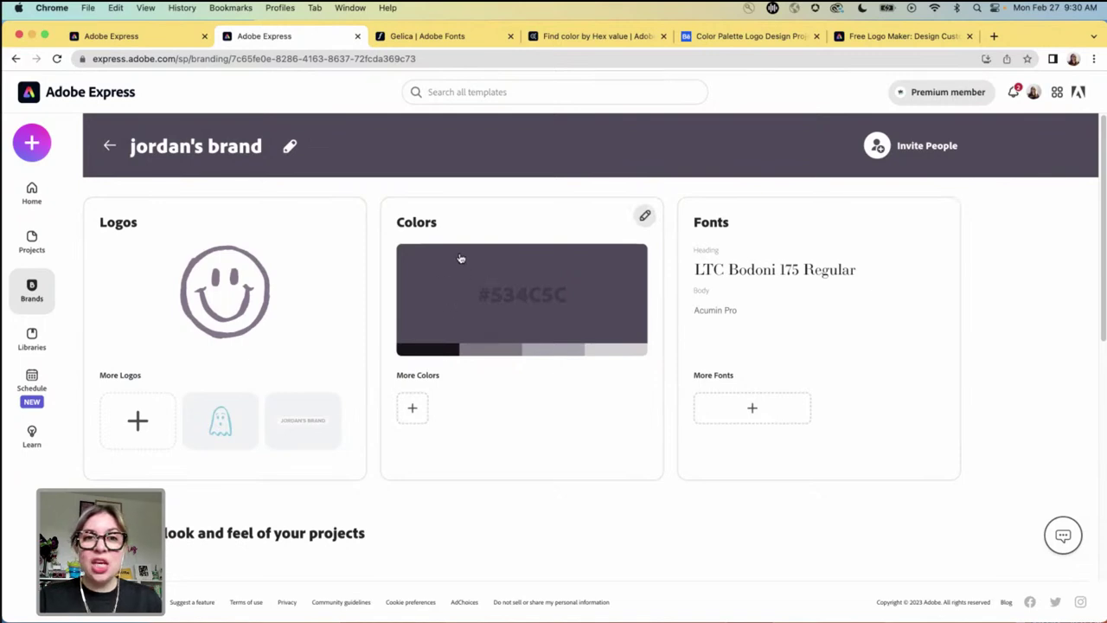
Add the golden #DE9F2D from the palette design as an extra brand colour
{"action": "left_click", "coordinate": [412, 417]}
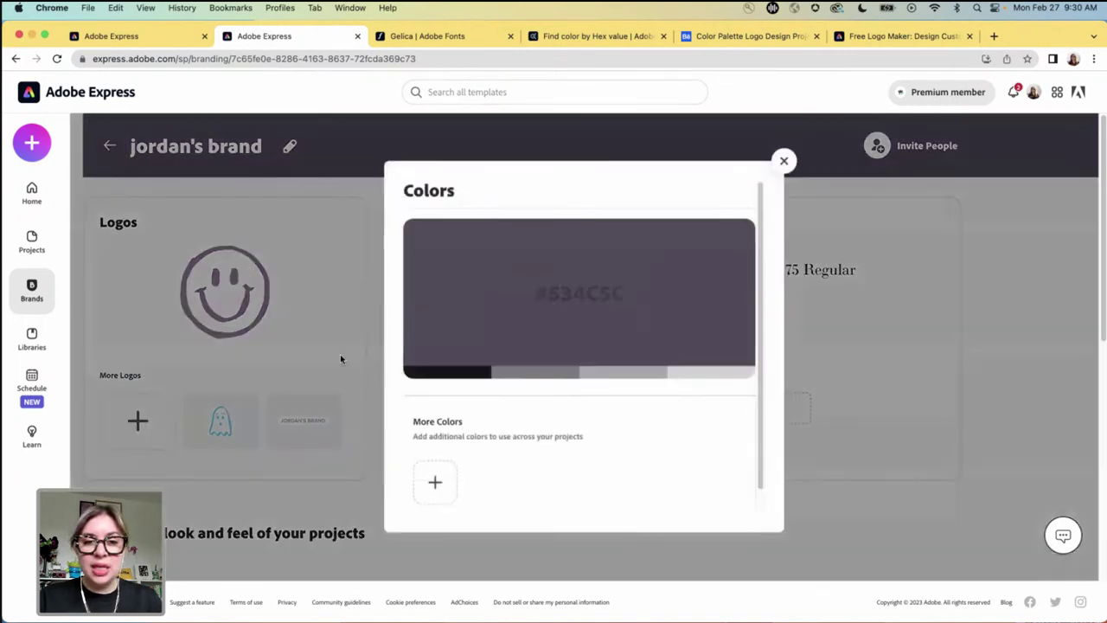
{"action": "left_click", "coordinate": [126, 36]}
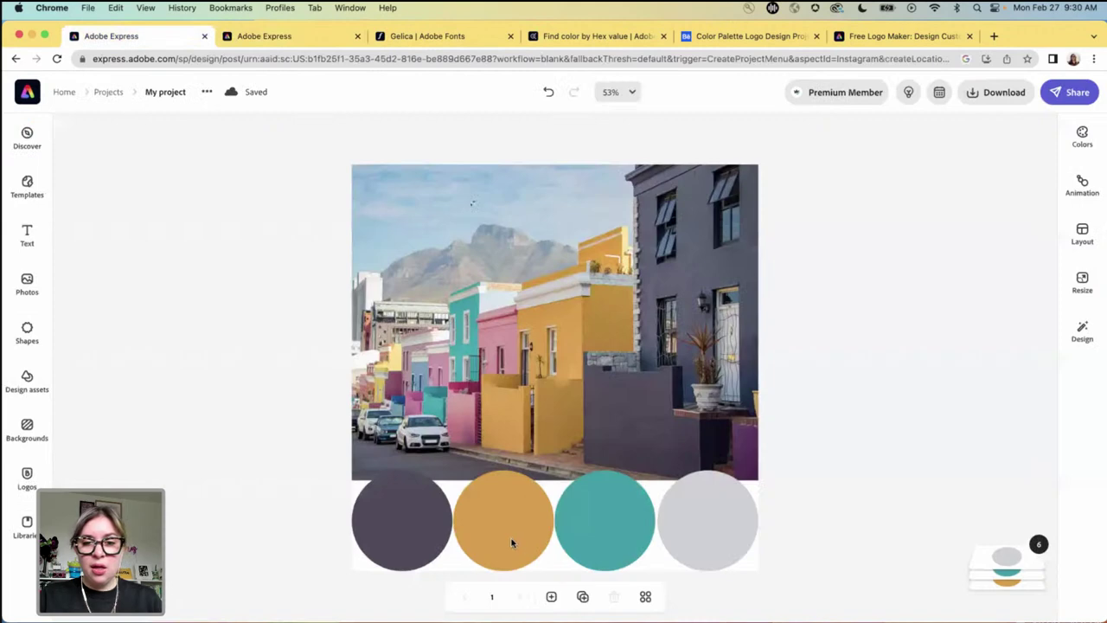
{"action": "left_click", "coordinate": [511, 543]}
{"action": "left_click", "coordinate": [935, 213]}
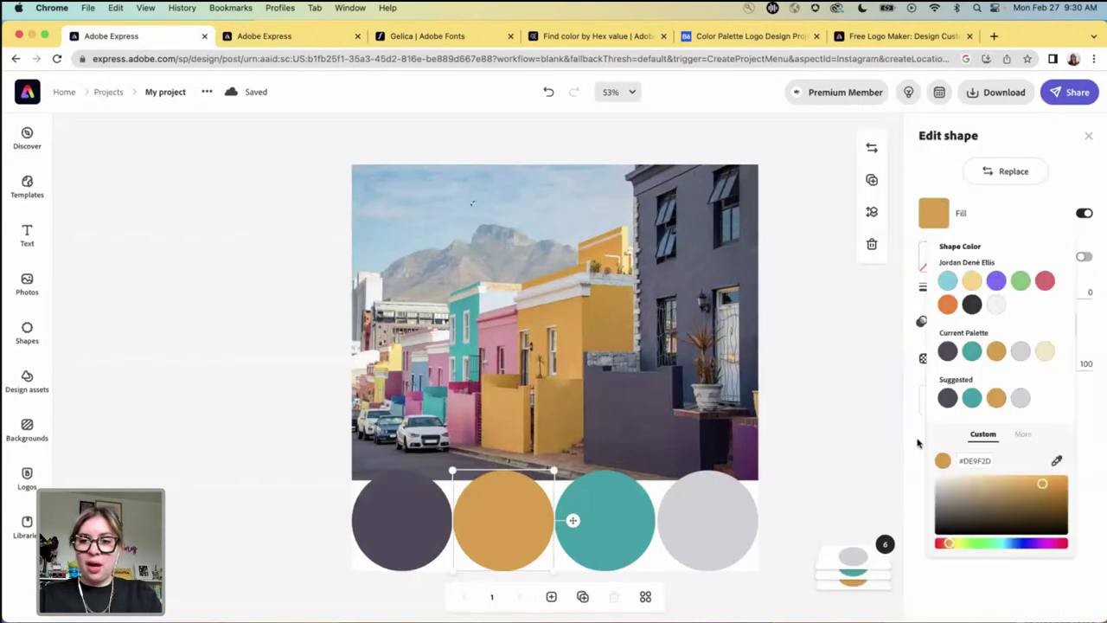
{"action": "left_click", "coordinate": [992, 461]}
{"action": "key", "text": "super+c"}
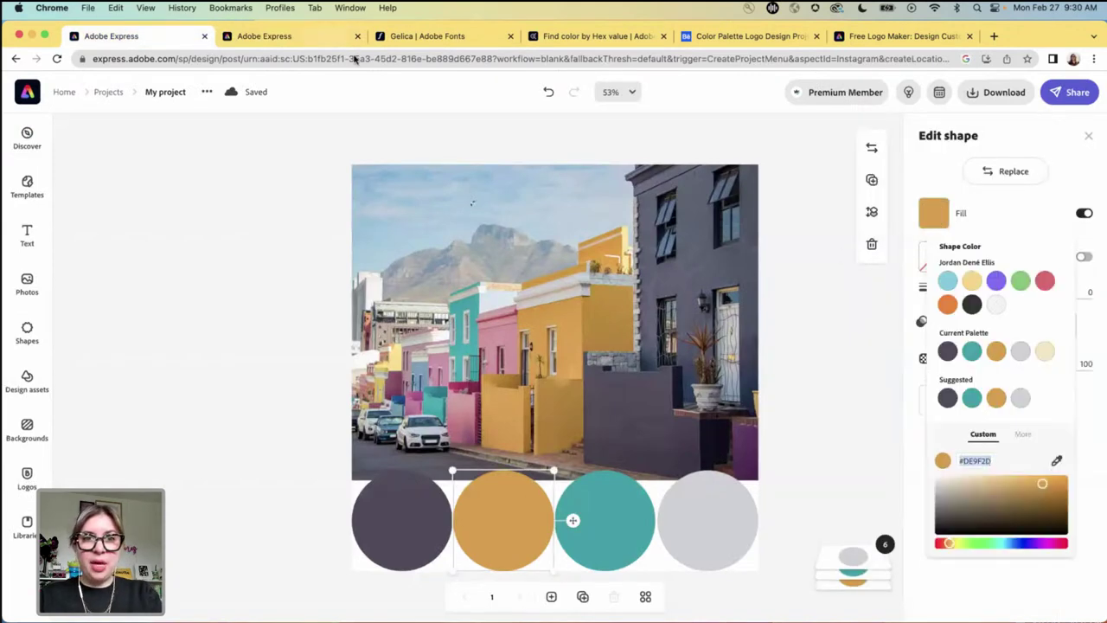
{"action": "left_click", "coordinate": [294, 35]}
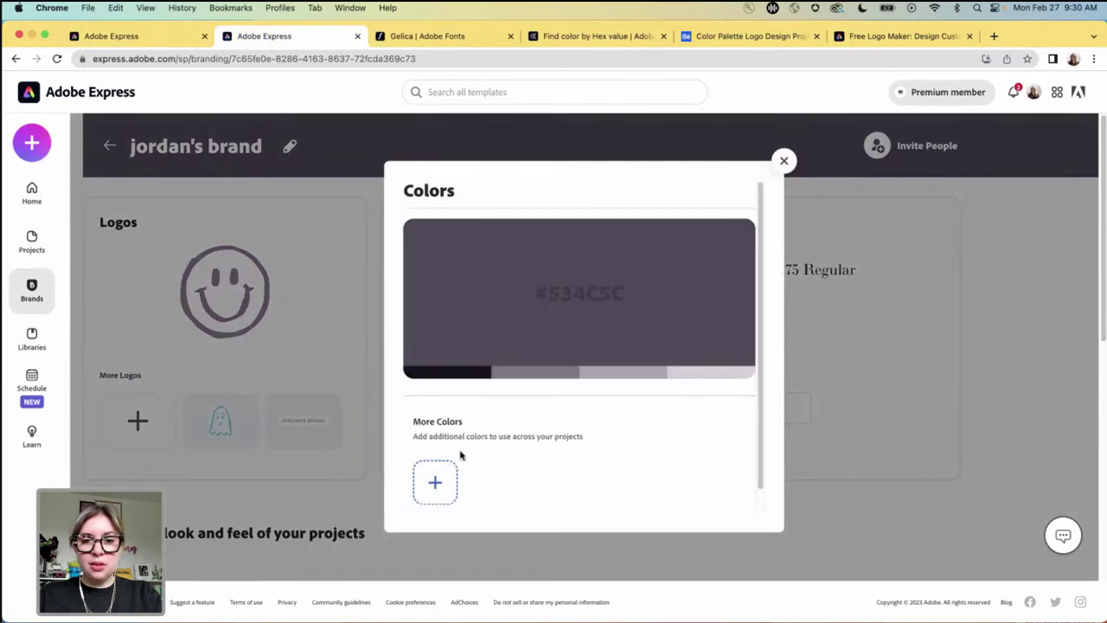
{"action": "left_click", "coordinate": [436, 483]}
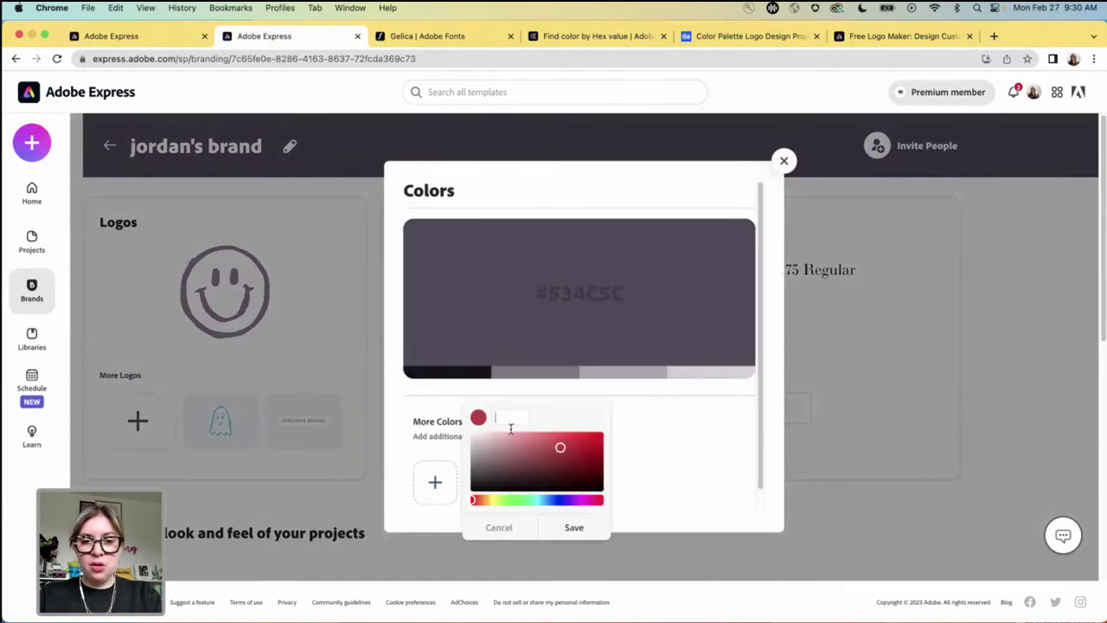
{"action": "key", "text": "super+v"}
{"action": "left_click", "coordinate": [574, 527]}
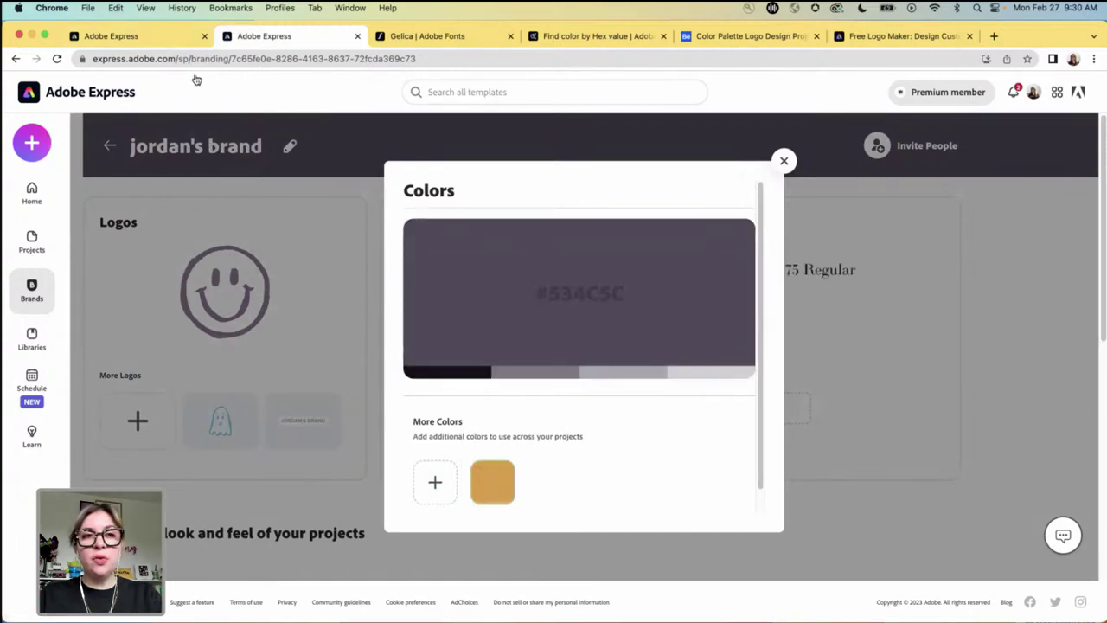
Copy the teal #00A1AB from the palette and save it as another brand colour
{"action": "left_click", "coordinate": [157, 38]}
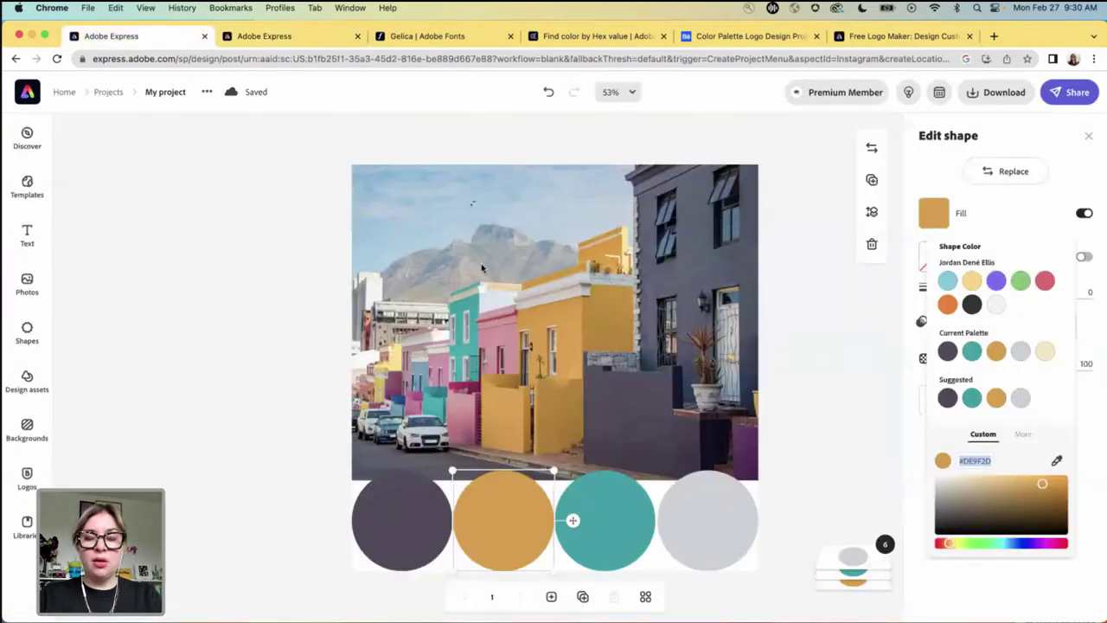
{"action": "left_click", "coordinate": [617, 505]}
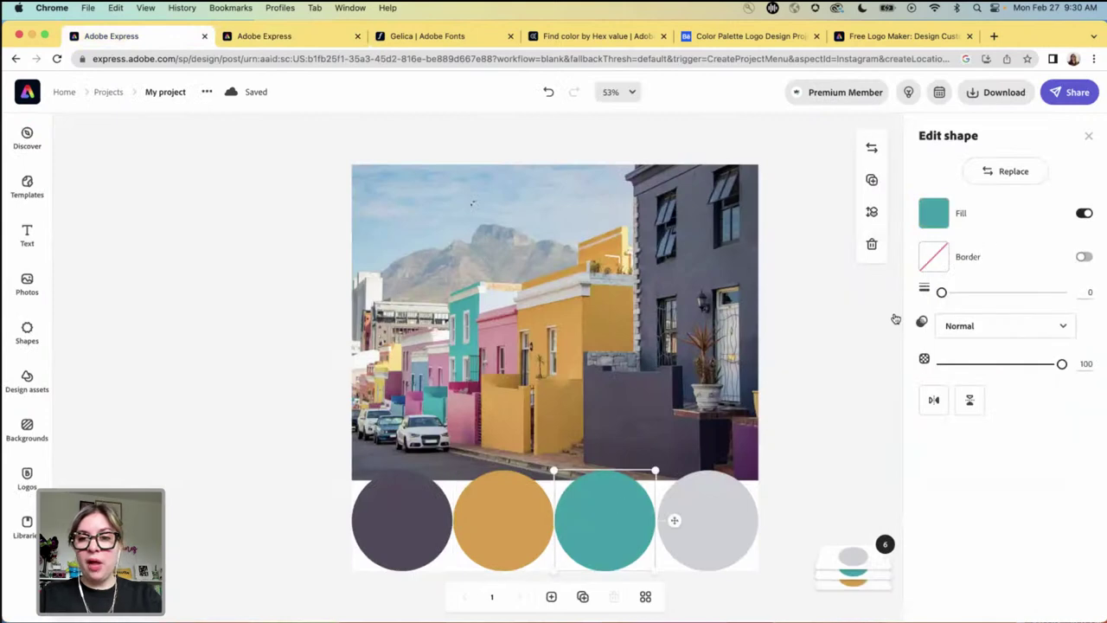
{"action": "left_click", "coordinate": [933, 213]}
{"action": "left_click", "coordinate": [985, 462]}
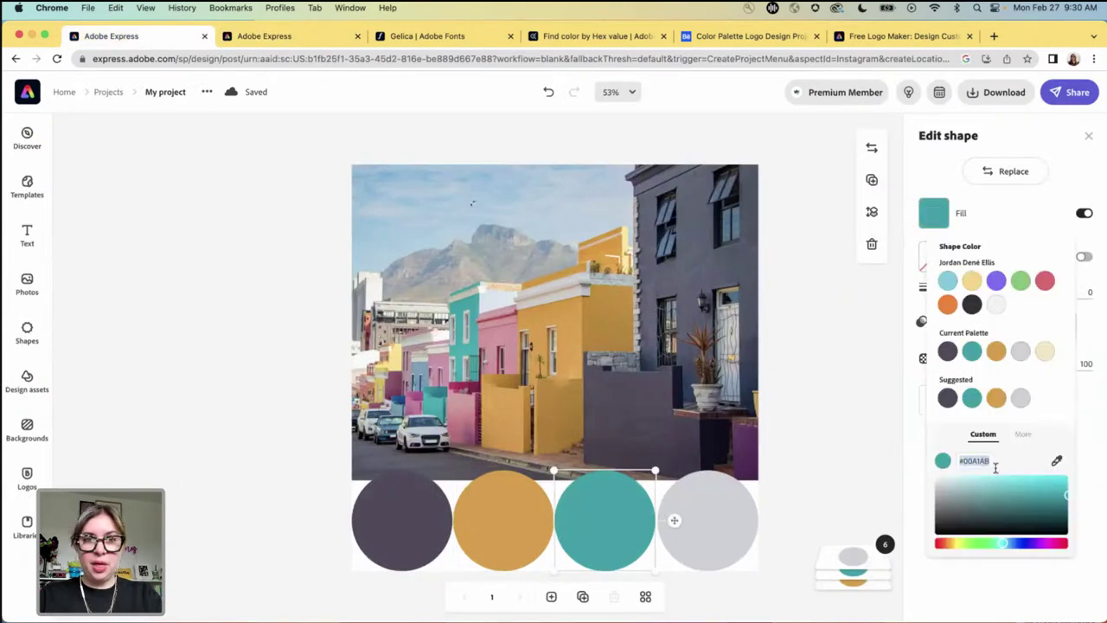
{"action": "key", "text": "super+c"}
{"action": "left_click", "coordinate": [291, 36]}
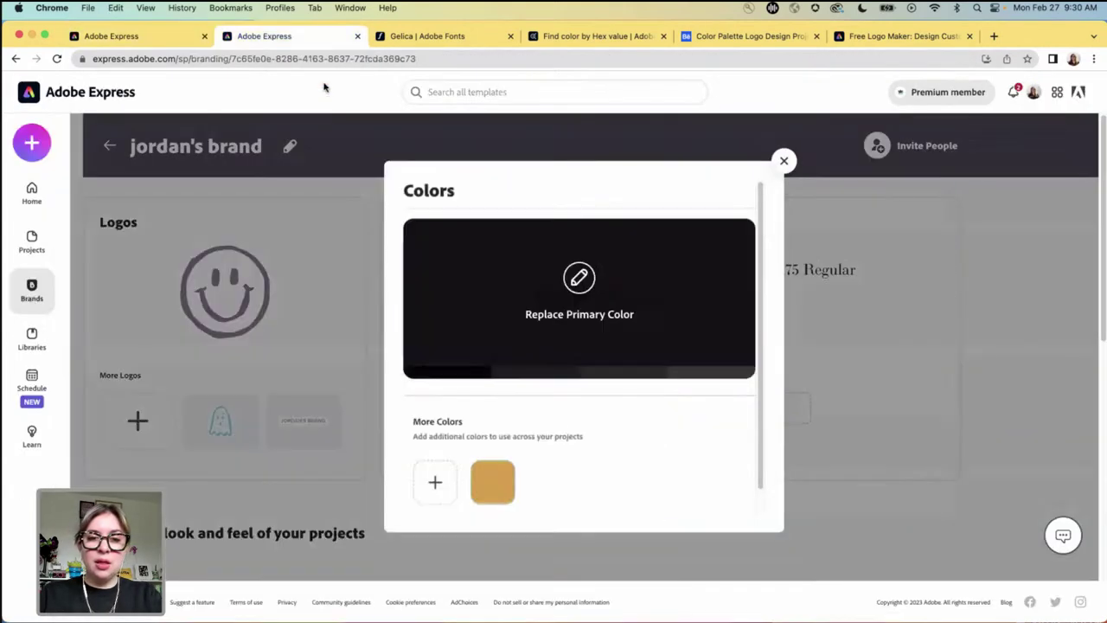
{"action": "left_click", "coordinate": [456, 475]}
{"action": "left_click", "coordinate": [512, 418]}
{"action": "key", "text": "super+v"}
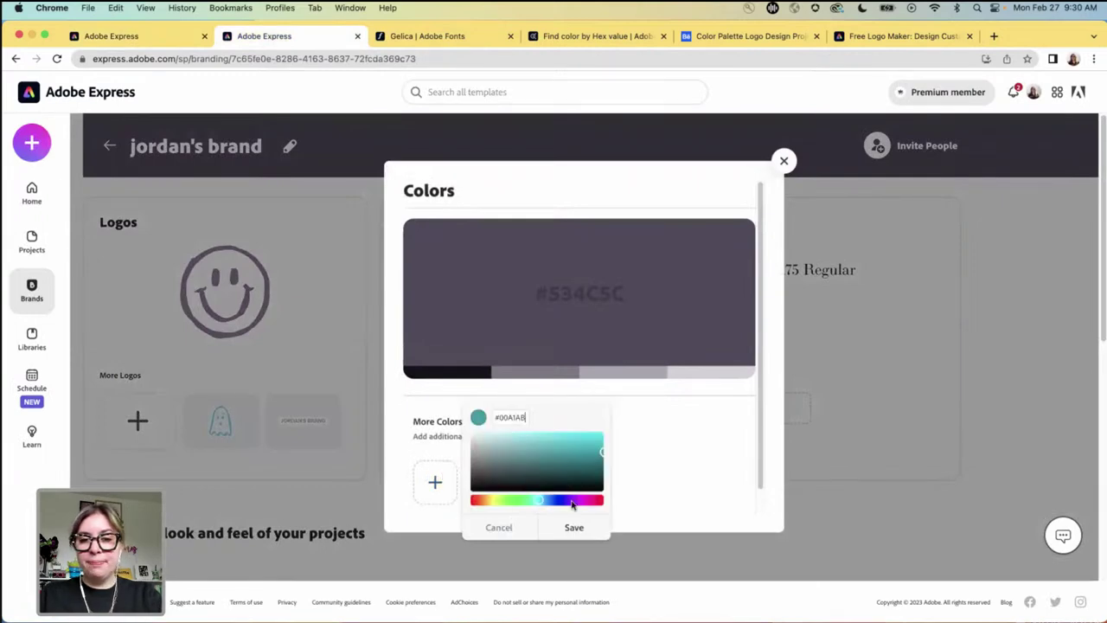
{"action": "left_click", "coordinate": [575, 527]}
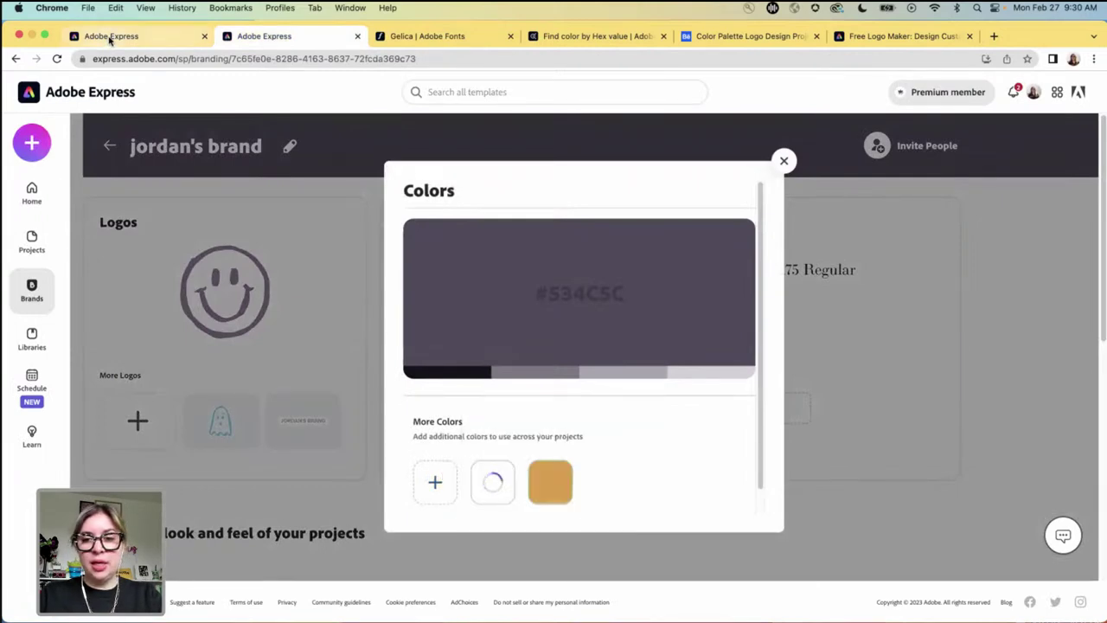
Add the light grey #D0D1D5 from the palette as a third extra brand colour
{"action": "left_click", "coordinate": [110, 40]}
{"action": "left_click", "coordinate": [721, 536]}
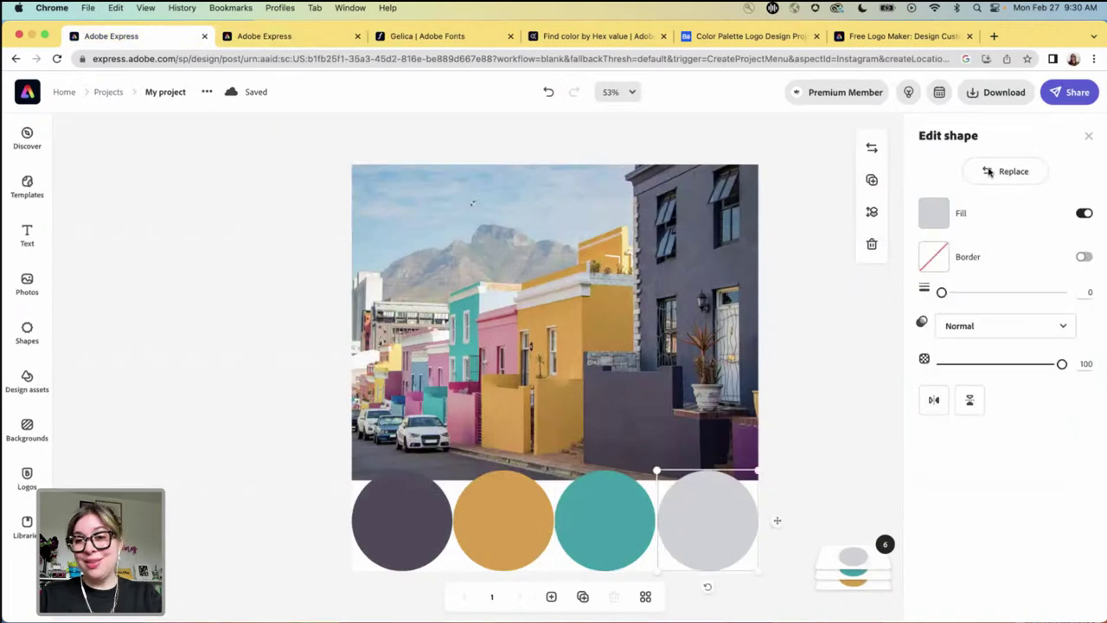
{"action": "left_click", "coordinate": [934, 213]}
{"action": "left_click", "coordinate": [976, 460]}
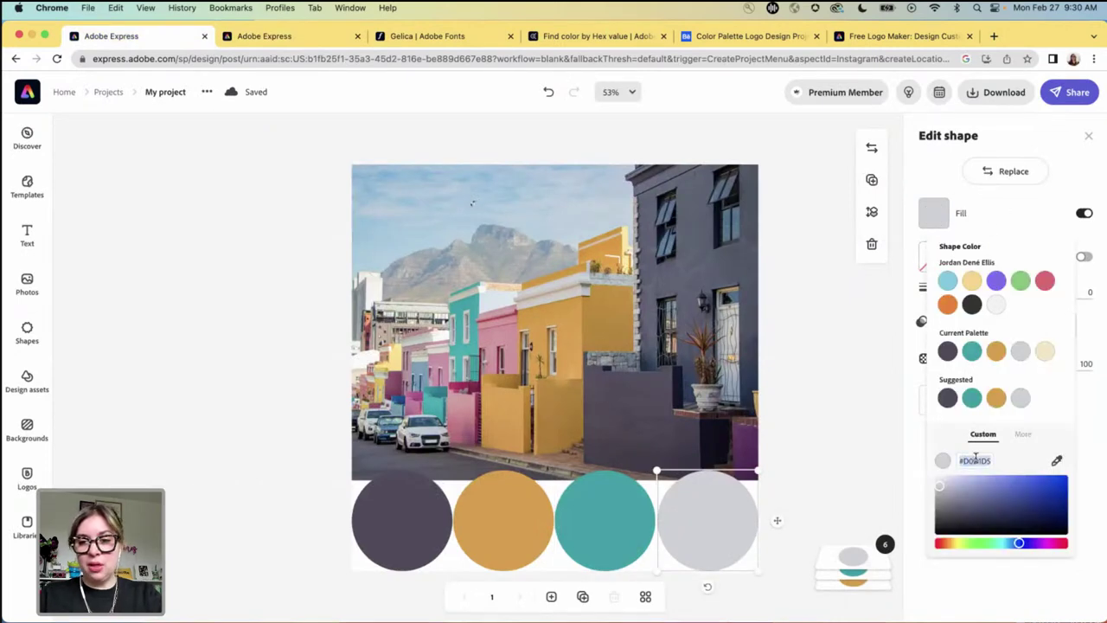
{"action": "left_click", "coordinate": [276, 36]}
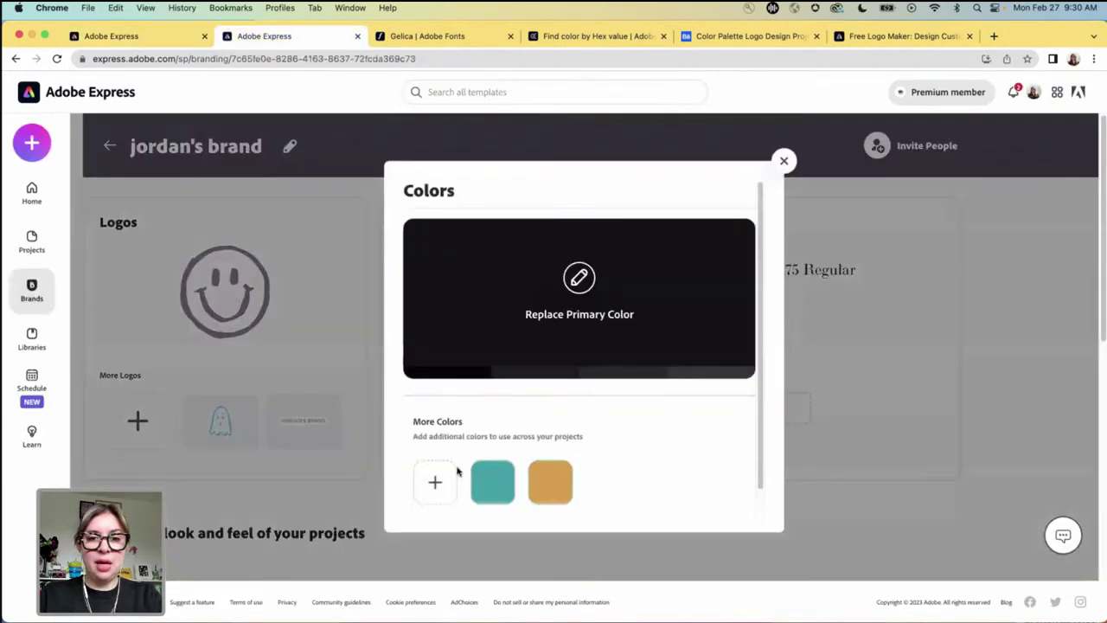
{"action": "left_click", "coordinate": [455, 480]}
{"action": "left_click", "coordinate": [506, 418]}
{"action": "key", "text": "ctrl+v"}
{"action": "left_click", "coordinate": [574, 527]}
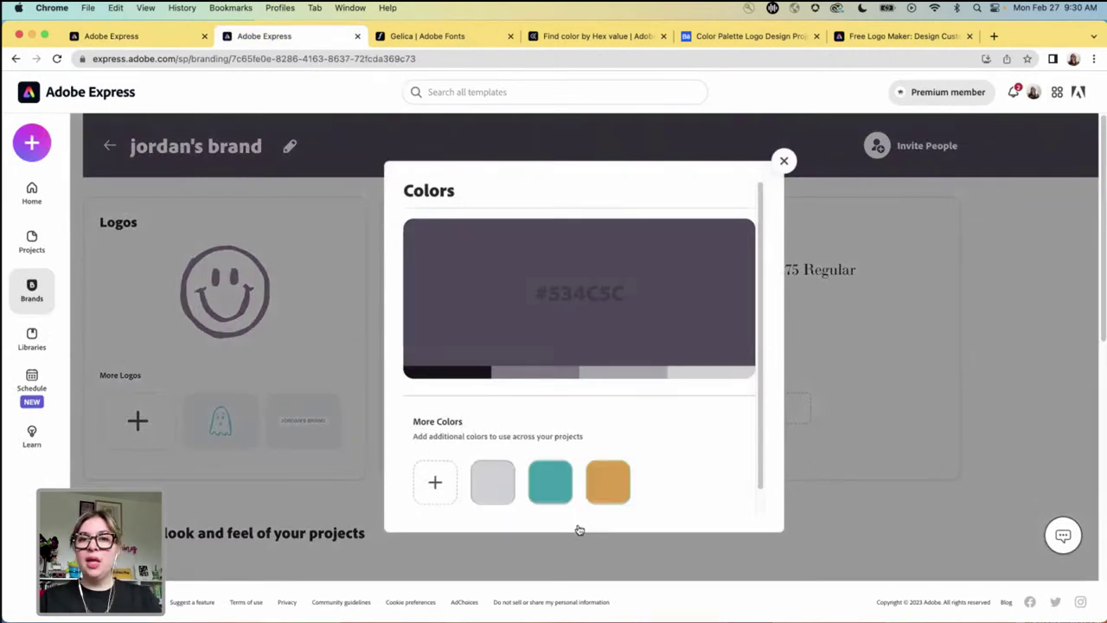
{"action": "scroll", "coordinate": [587, 465], "scroll_direction": "down", "scroll_amount": 4}
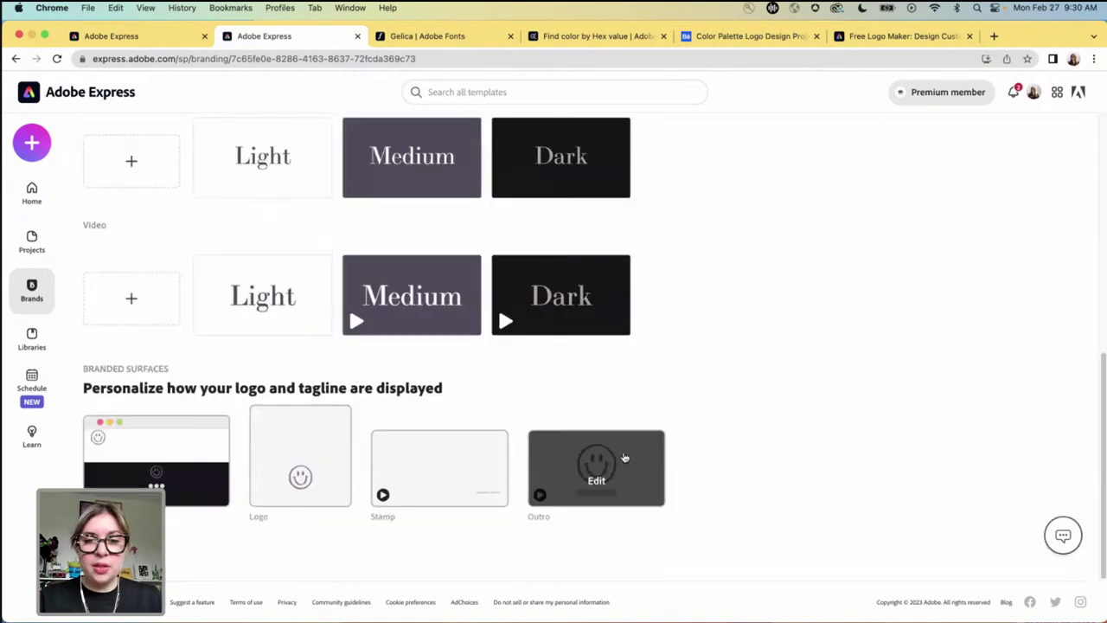
{"action": "scroll", "coordinate": [700, 398], "scroll_direction": "up", "scroll_amount": 2}
{"action": "scroll", "coordinate": [696, 404], "scroll_direction": "down", "scroll_amount": 5}
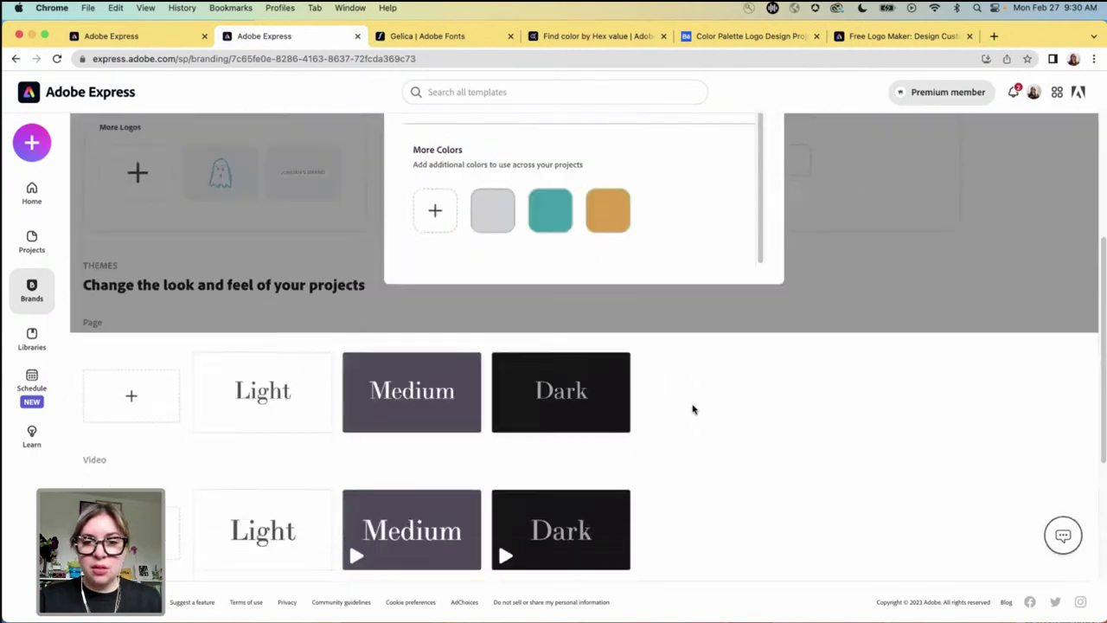
{"action": "scroll", "coordinate": [718, 411], "scroll_direction": "up", "scroll_amount": 5}
{"action": "scroll", "coordinate": [748, 414], "scroll_direction": "up", "scroll_amount": 1}
Close the Colors dialog and bring up Invite People for jordan's brand
{"action": "left_click", "coordinate": [785, 163]}
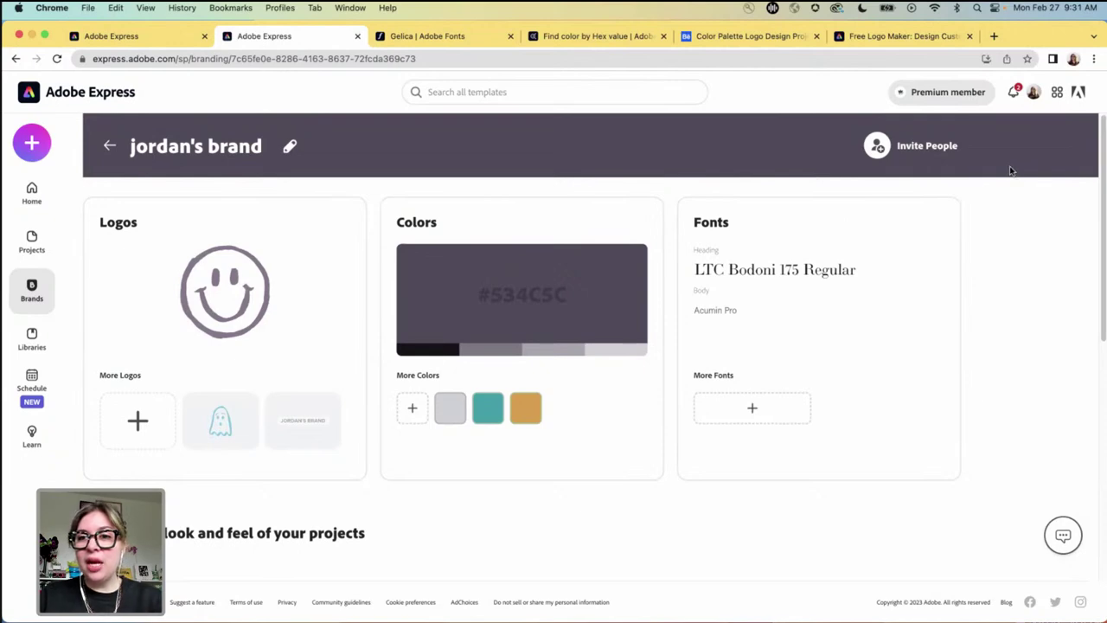
{"action": "left_click", "coordinate": [928, 149]}
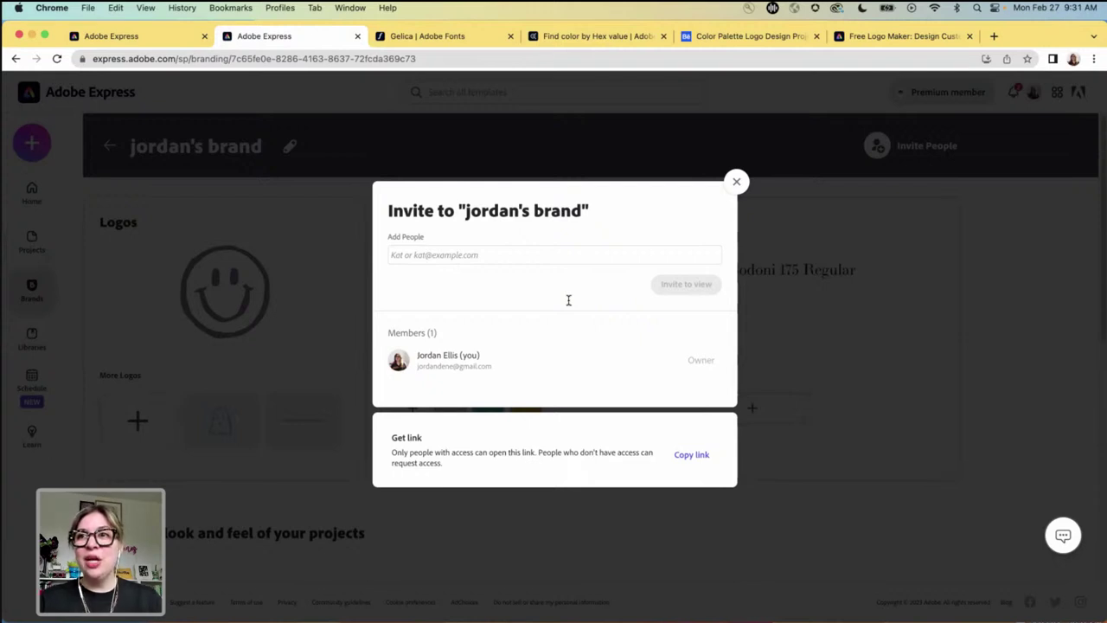
Copy jordan's brand share link from the Invite dialog, then close it
{"action": "left_click", "coordinate": [482, 260]}
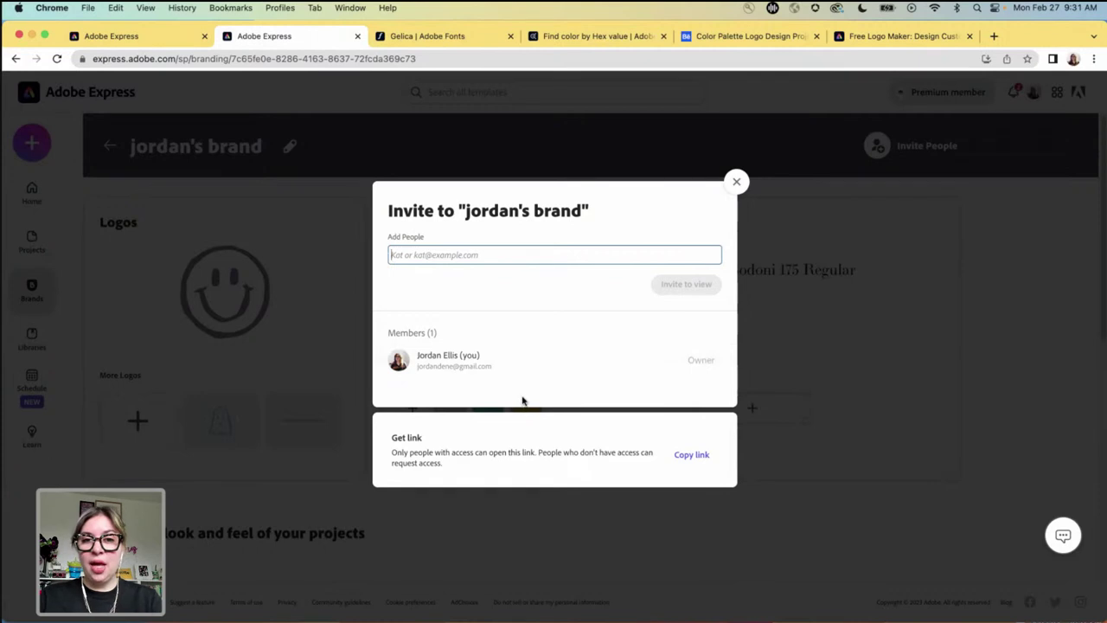
{"action": "left_click", "coordinate": [702, 455]}
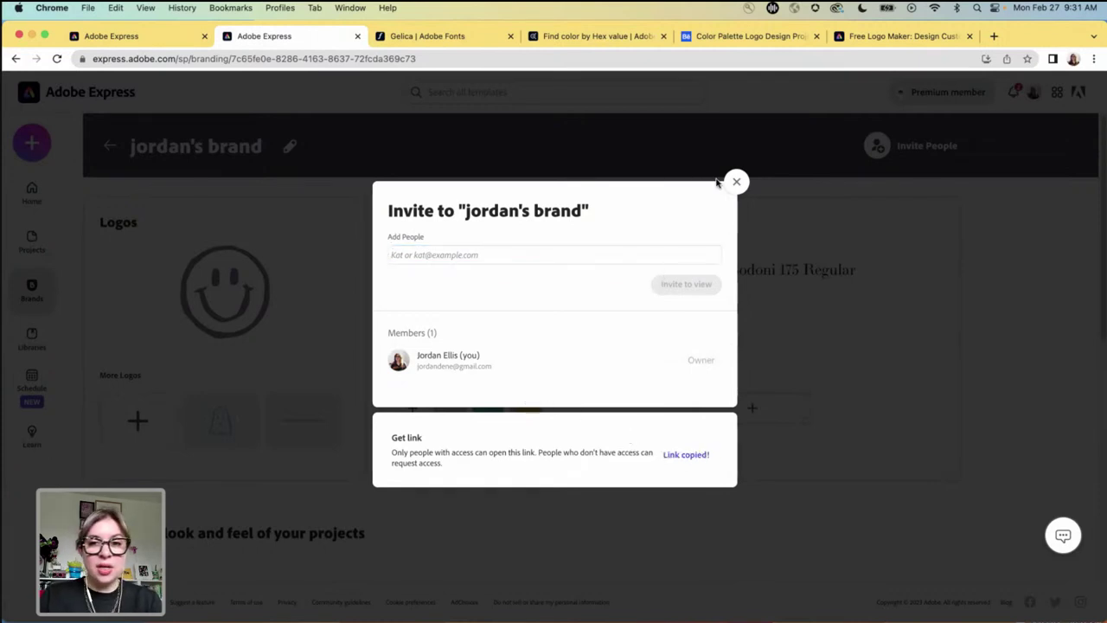
{"action": "left_click", "coordinate": [735, 184]}
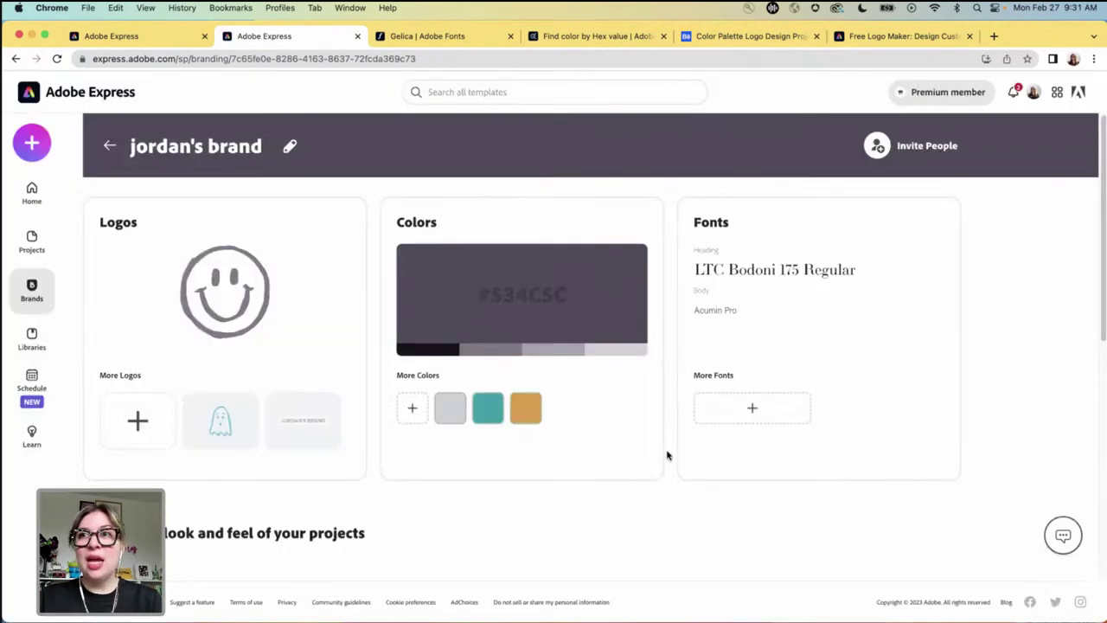
{"action": "scroll", "coordinate": [667, 455], "scroll_direction": "down", "scroll_amount": 3}
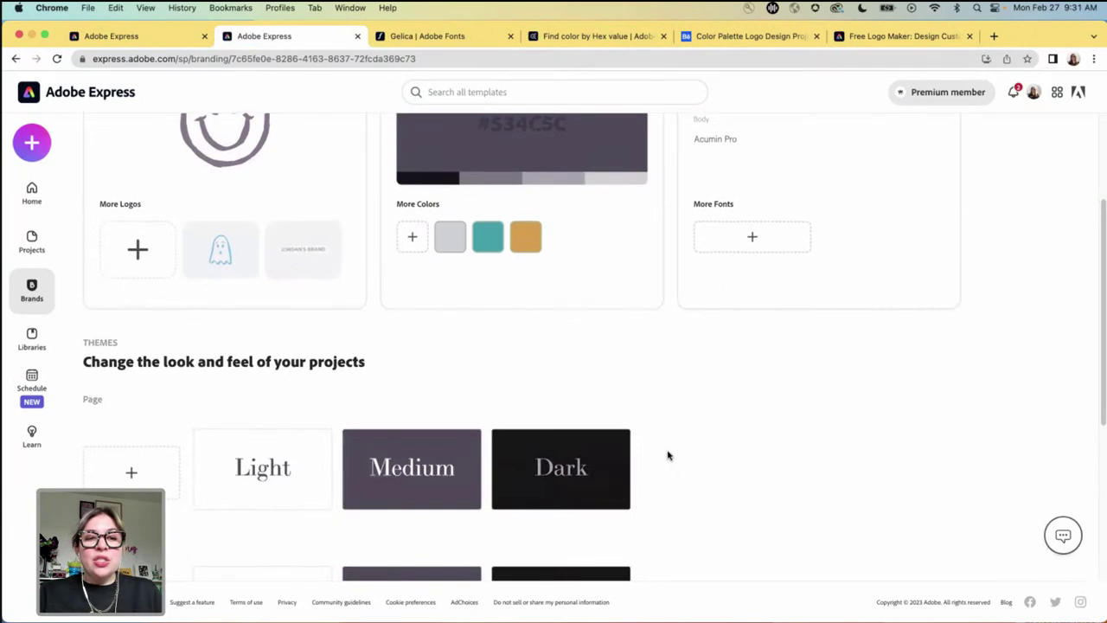
{"action": "scroll", "coordinate": [667, 455], "scroll_direction": "down", "scroll_amount": 1}
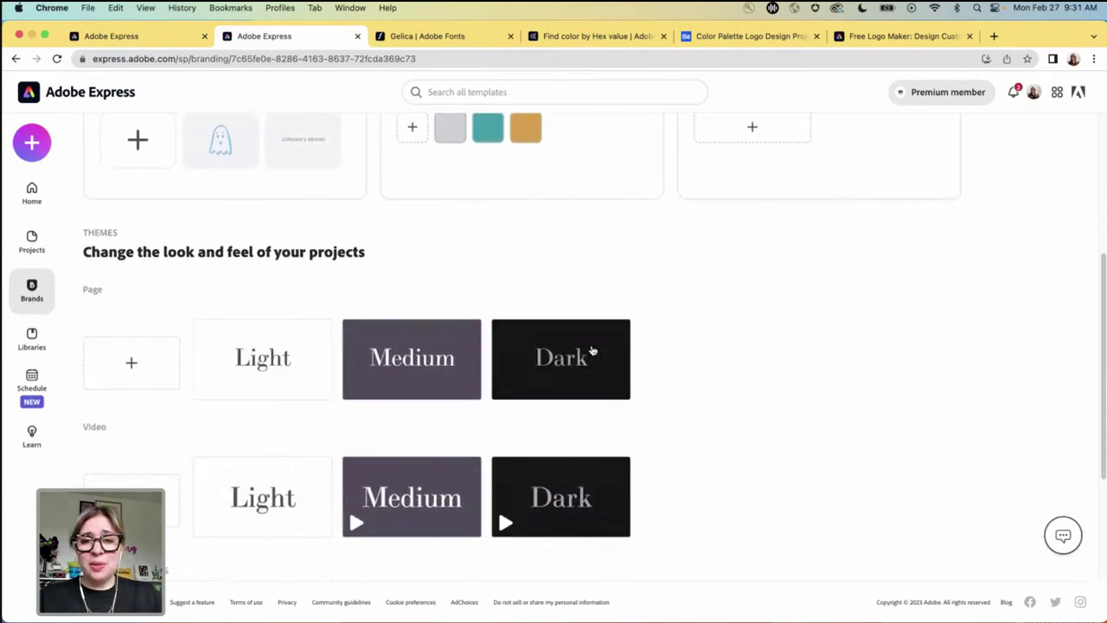
{"action": "scroll", "coordinate": [743, 370], "scroll_direction": "down", "scroll_amount": 2}
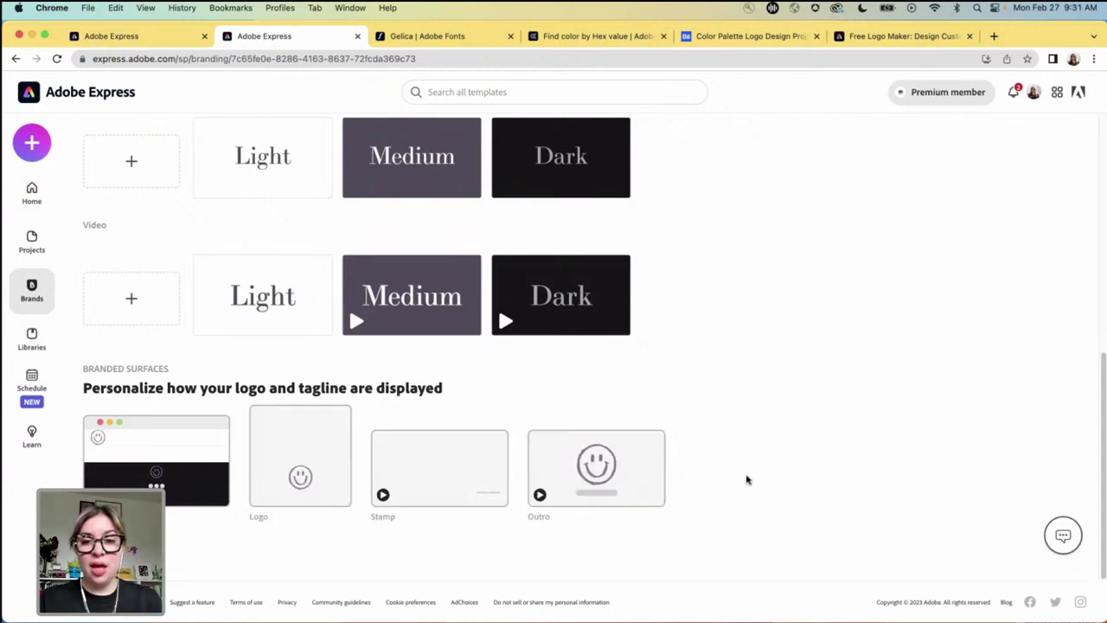
{"action": "scroll", "coordinate": [753, 482], "scroll_direction": "up", "scroll_amount": 10}
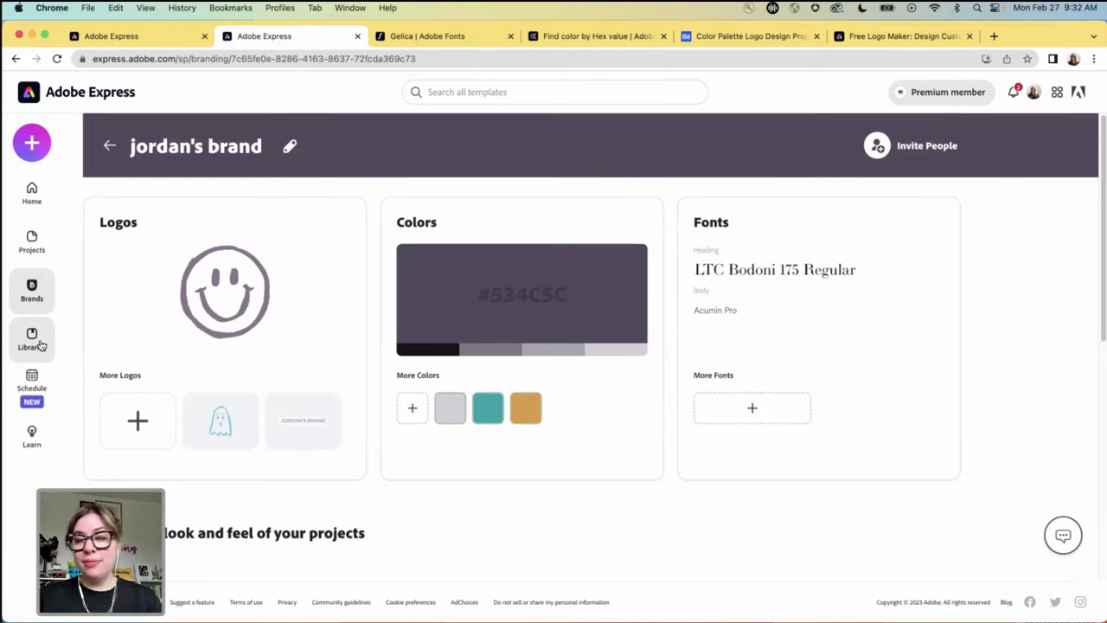
{"action": "left_click", "coordinate": [40, 345]}
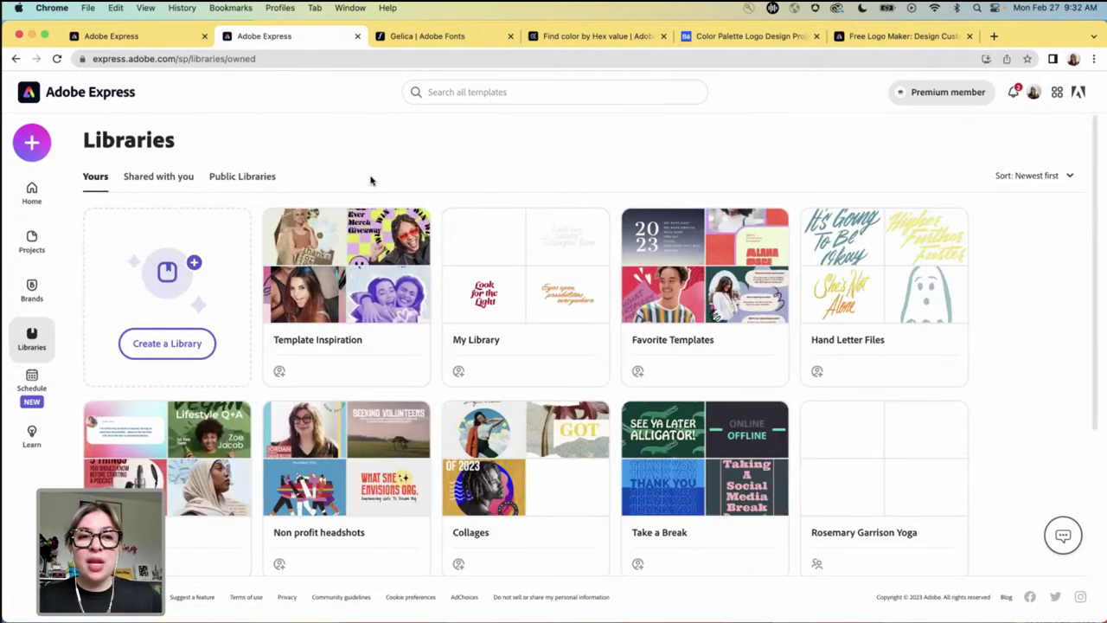
Browse the Hand Letter Files assets like ghost_file_blue.psd, then return to Libraries
{"action": "mouse_move", "coordinate": [882, 267]}
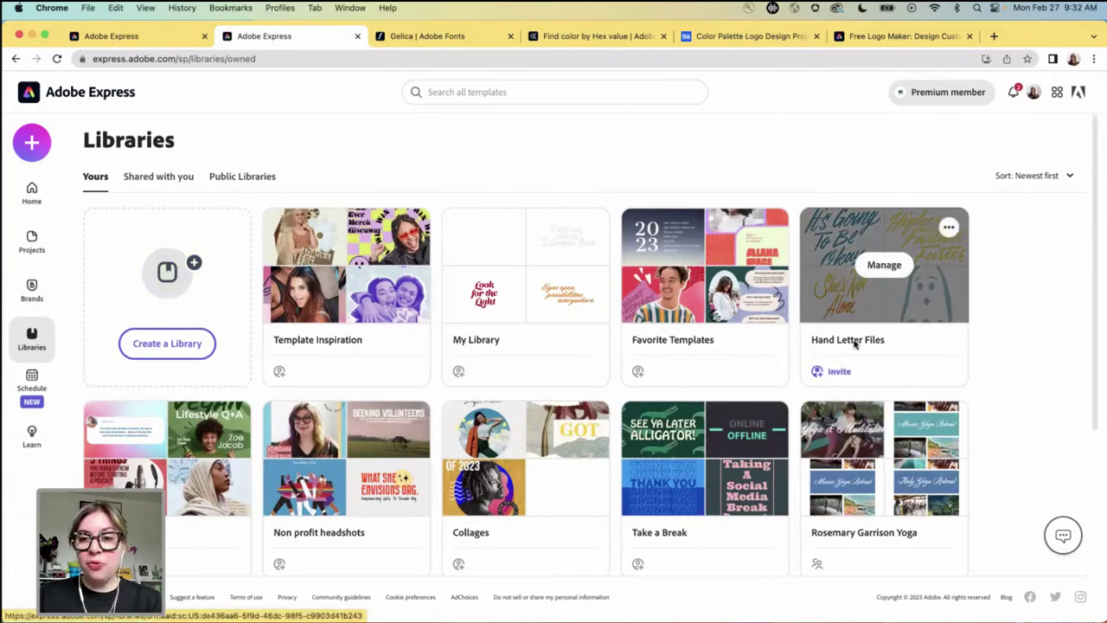
{"action": "left_click", "coordinate": [884, 268]}
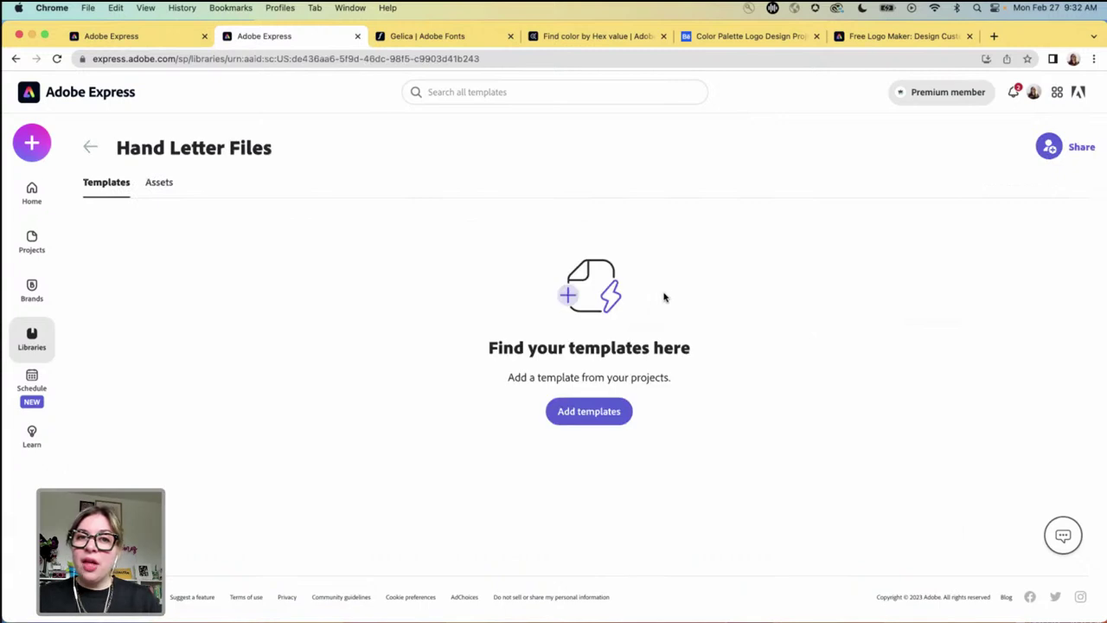
{"action": "left_click", "coordinate": [154, 183]}
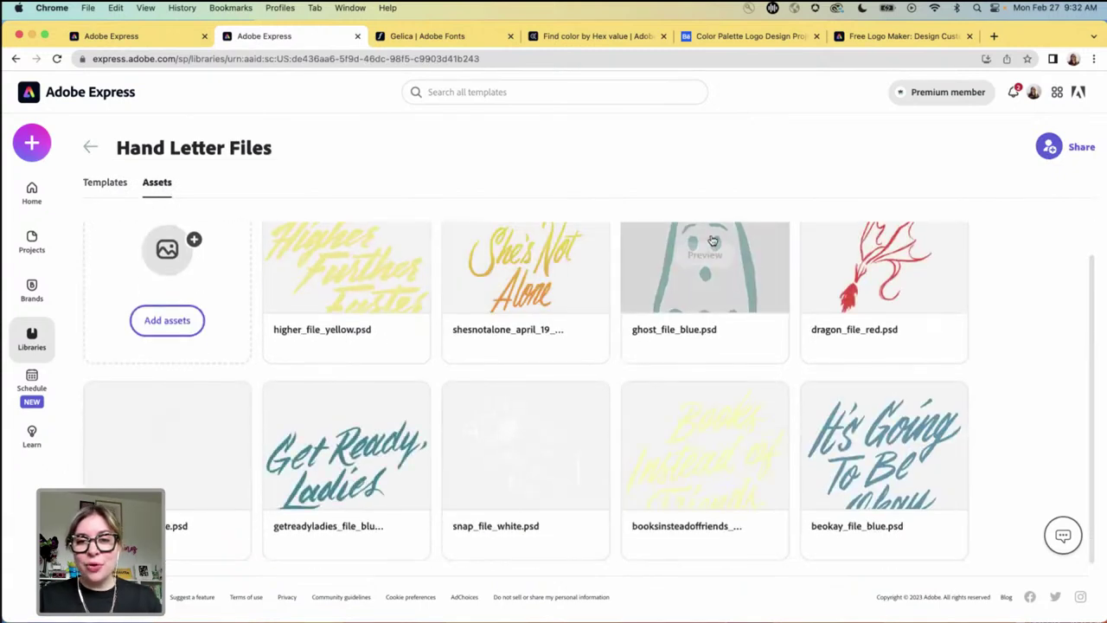
{"action": "scroll", "coordinate": [789, 279], "scroll_direction": "down", "scroll_amount": 1}
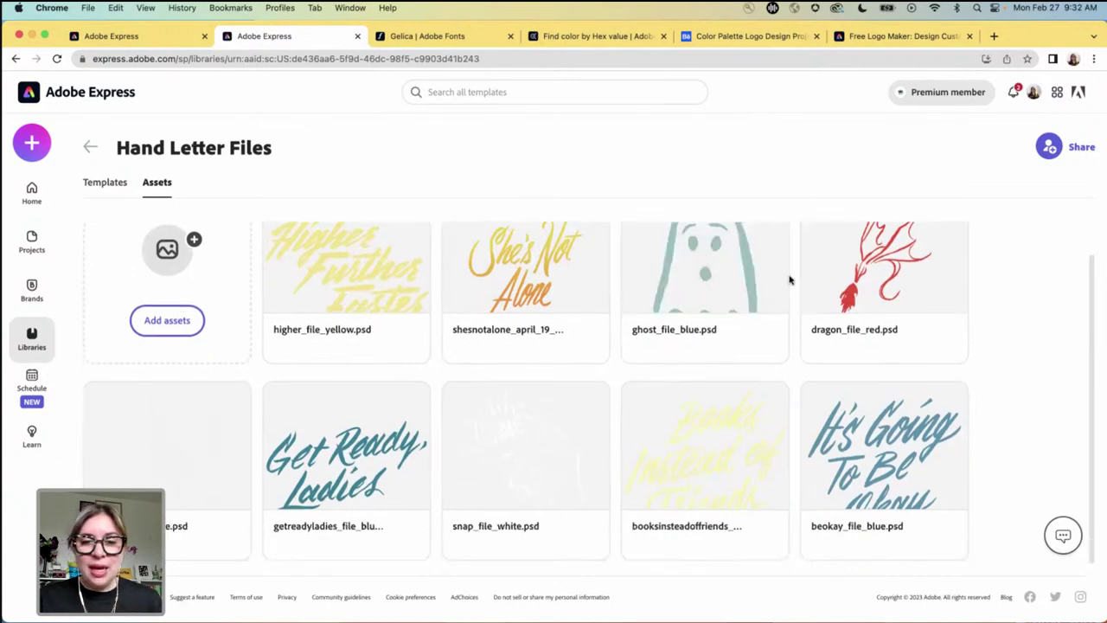
{"action": "left_click", "coordinate": [90, 147]}
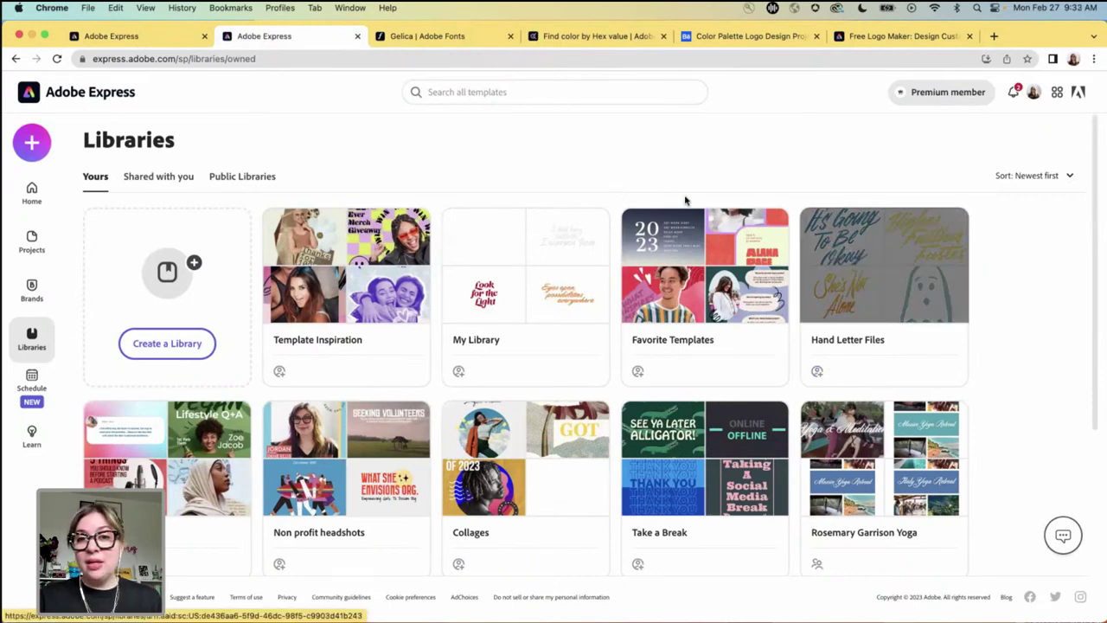
{"action": "scroll", "coordinate": [617, 186], "scroll_direction": "down", "scroll_amount": 3}
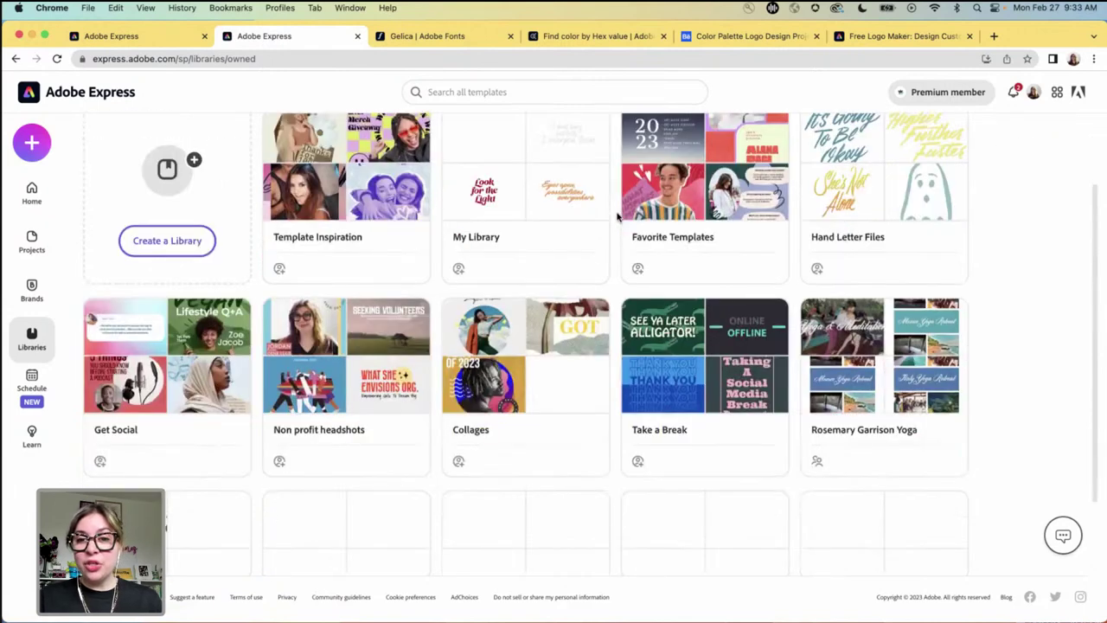
{"action": "scroll", "coordinate": [618, 218], "scroll_direction": "down", "scroll_amount": 1}
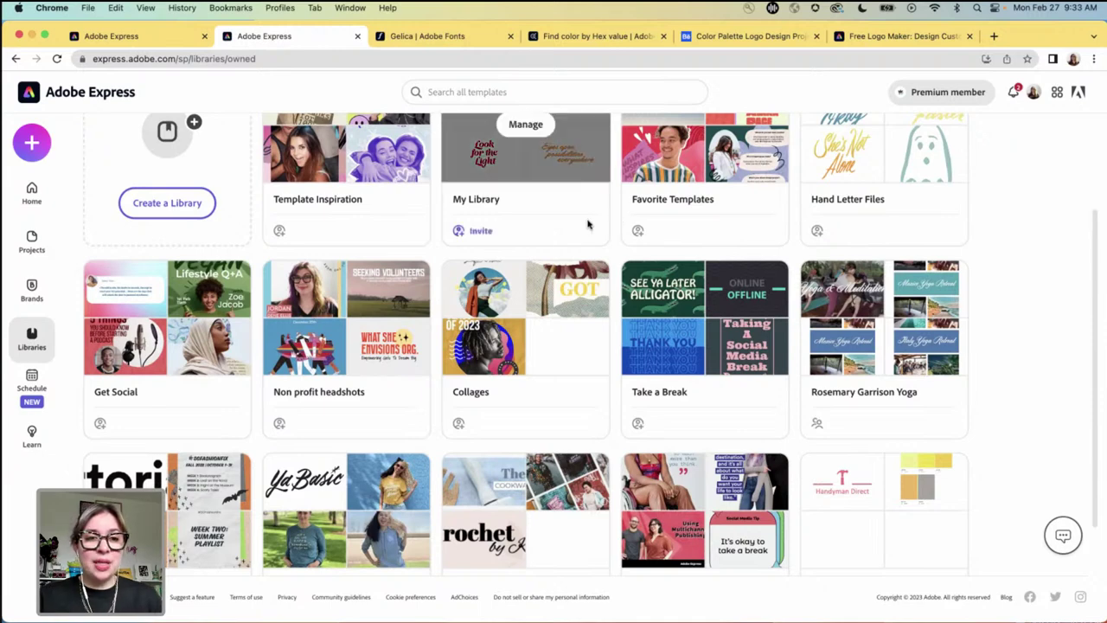
{"action": "left_click", "coordinate": [343, 348]}
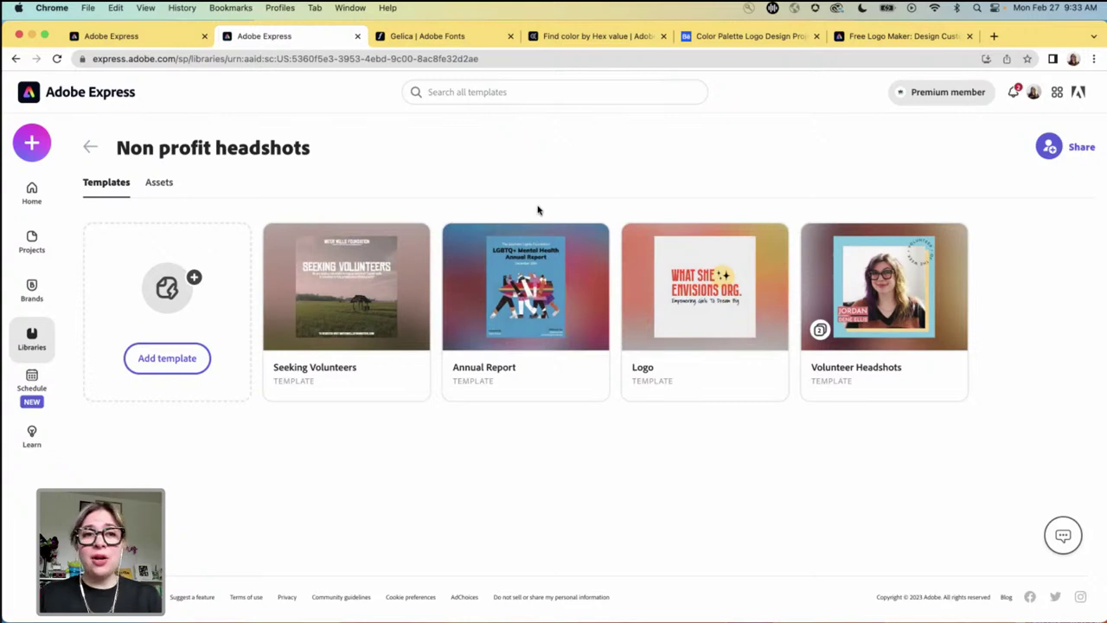
{"action": "left_click", "coordinate": [91, 148]}
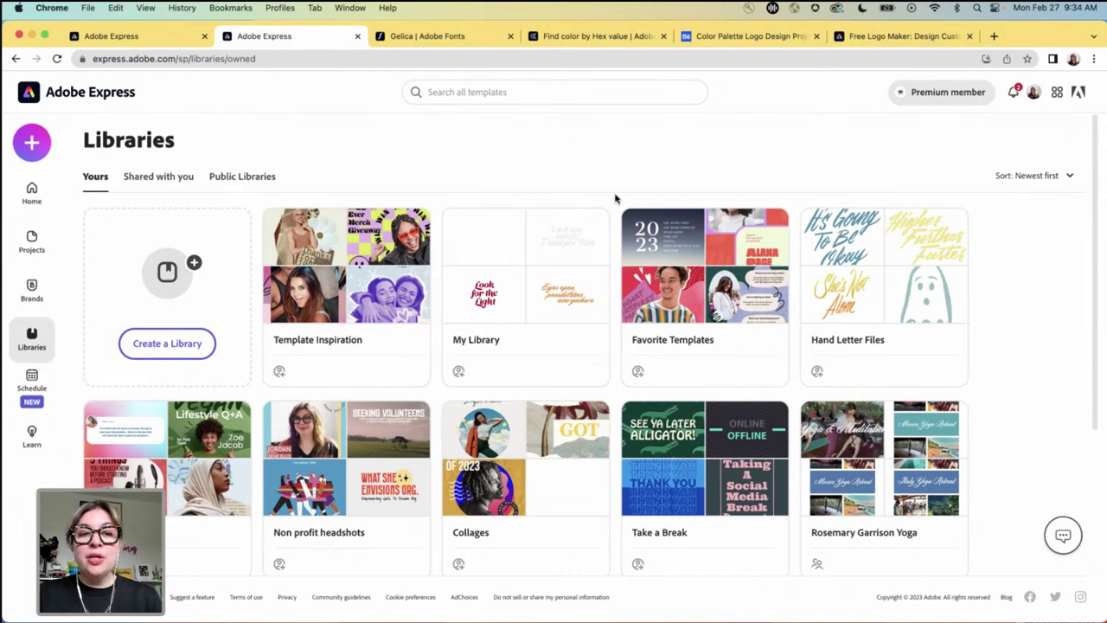
{"action": "scroll", "coordinate": [620, 199], "scroll_direction": "down", "scroll_amount": 2}
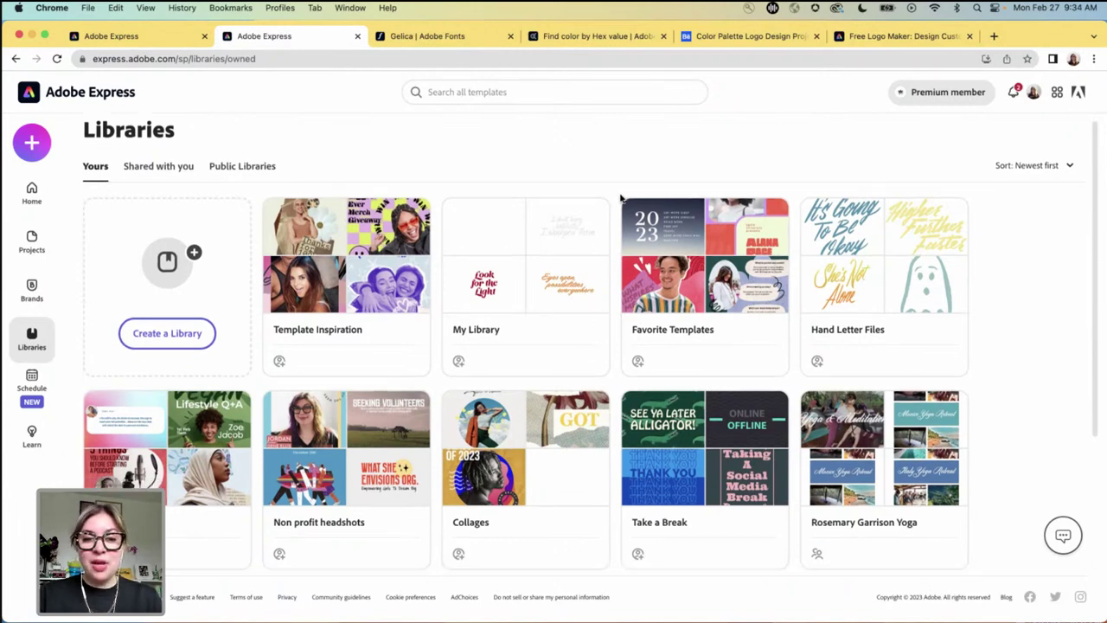
{"action": "mouse_move", "coordinate": [523, 430]}
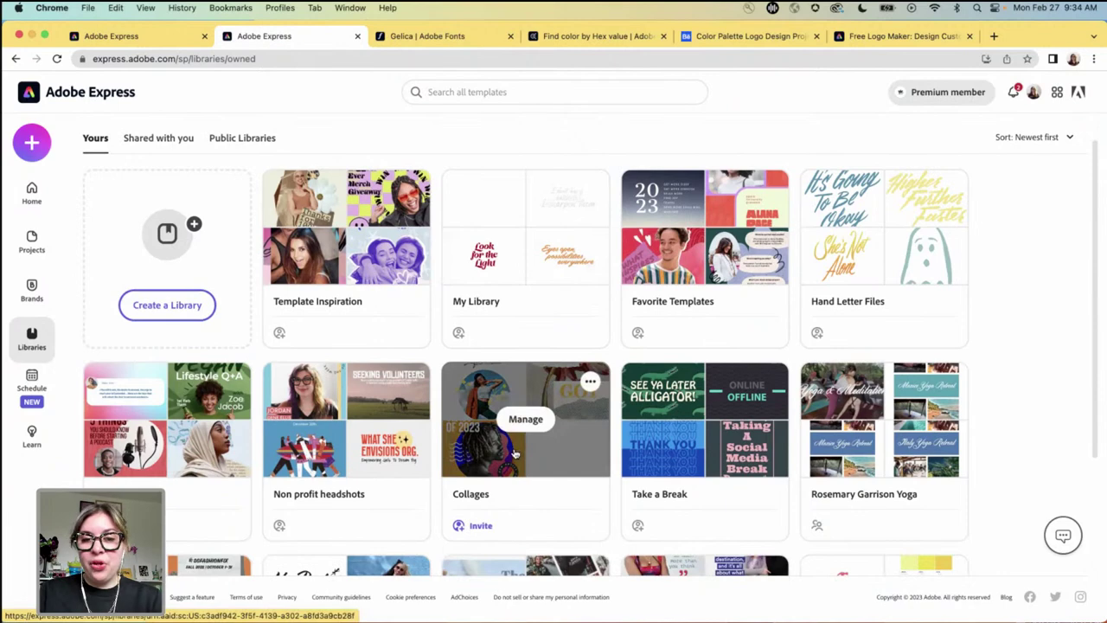
{"action": "left_click", "coordinate": [516, 451]}
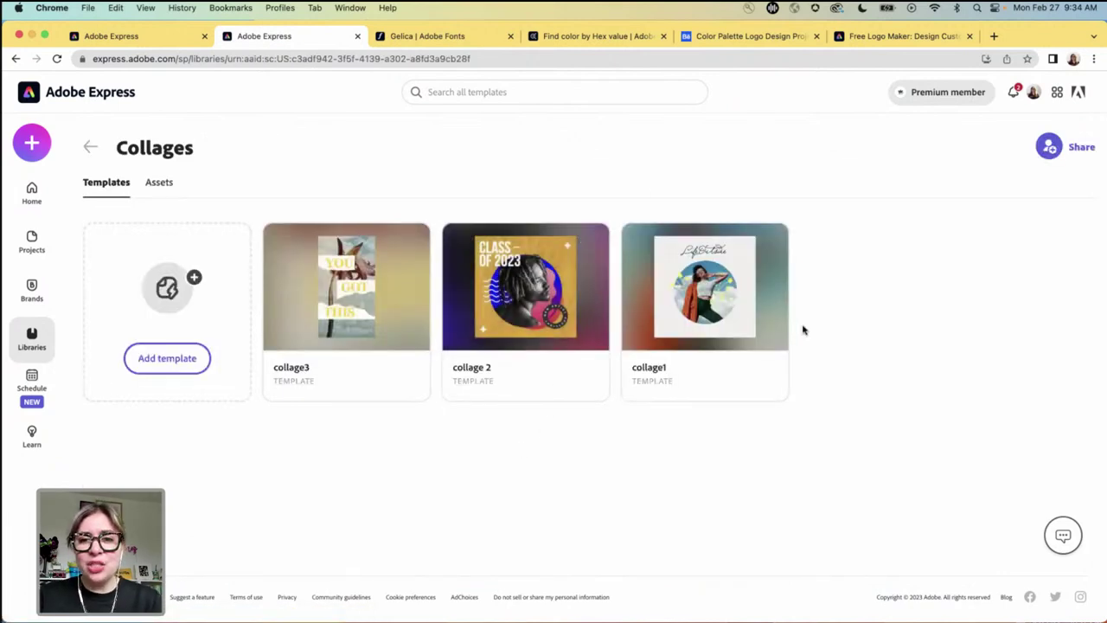
{"action": "mouse_move", "coordinate": [780, 319]}
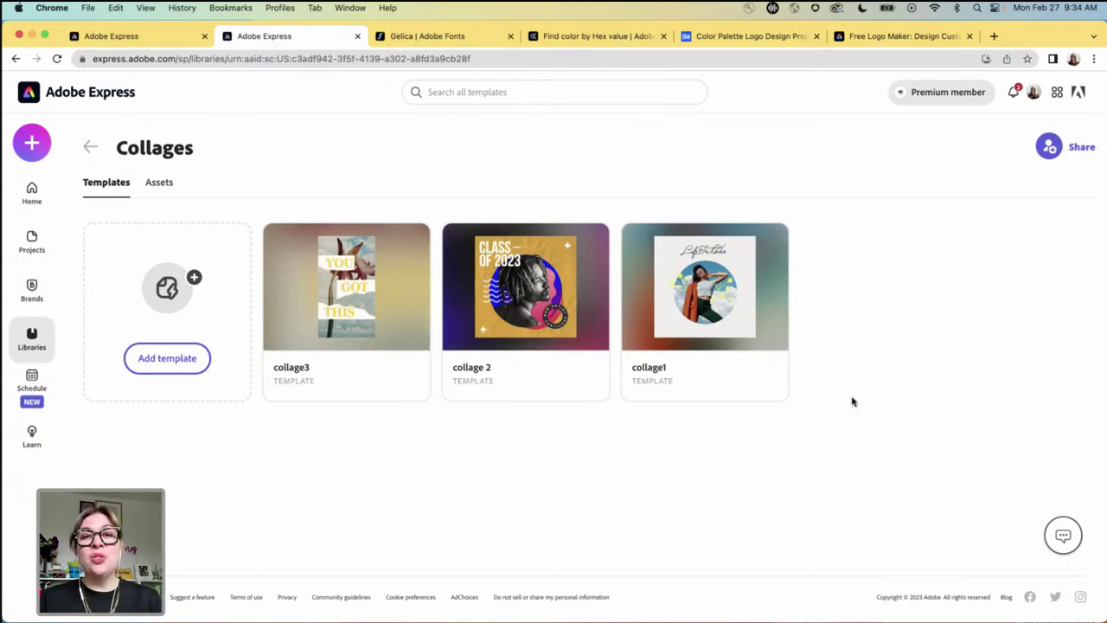
{"action": "left_click", "coordinate": [89, 151]}
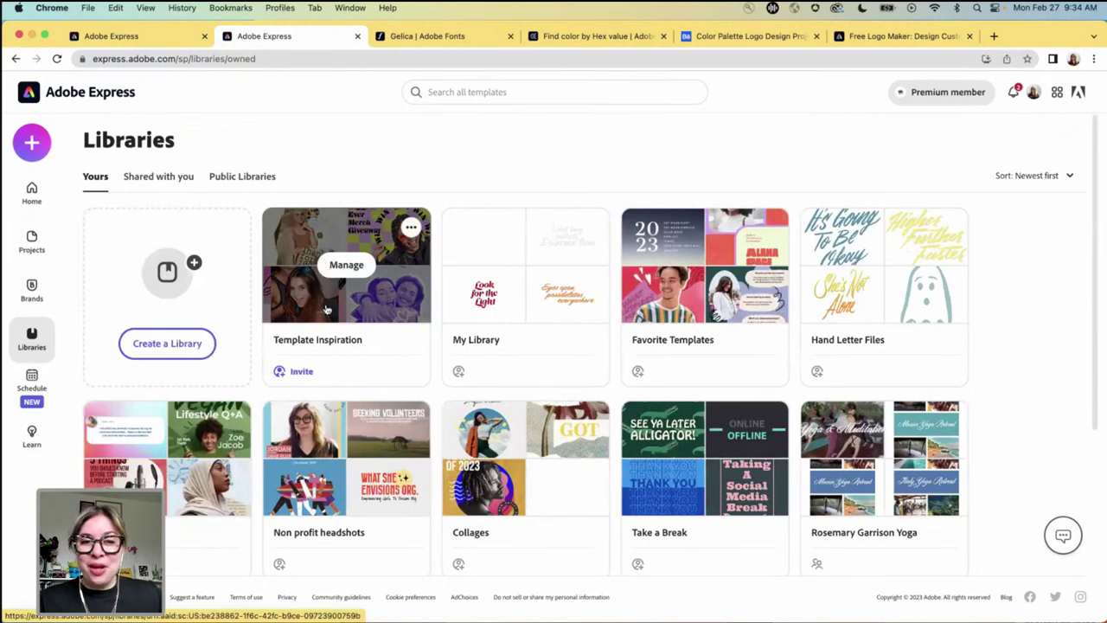
Open Template Inspiration, start Add template, and scroll through the Select a Project grid
{"action": "left_click", "coordinate": [296, 275]}
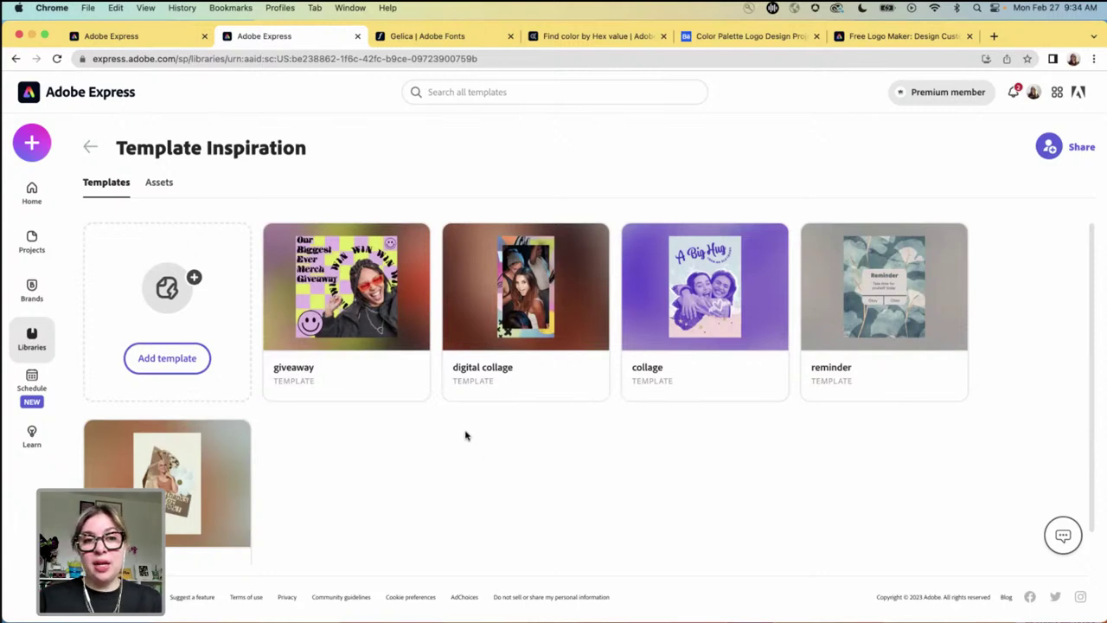
{"action": "left_click", "coordinate": [161, 360]}
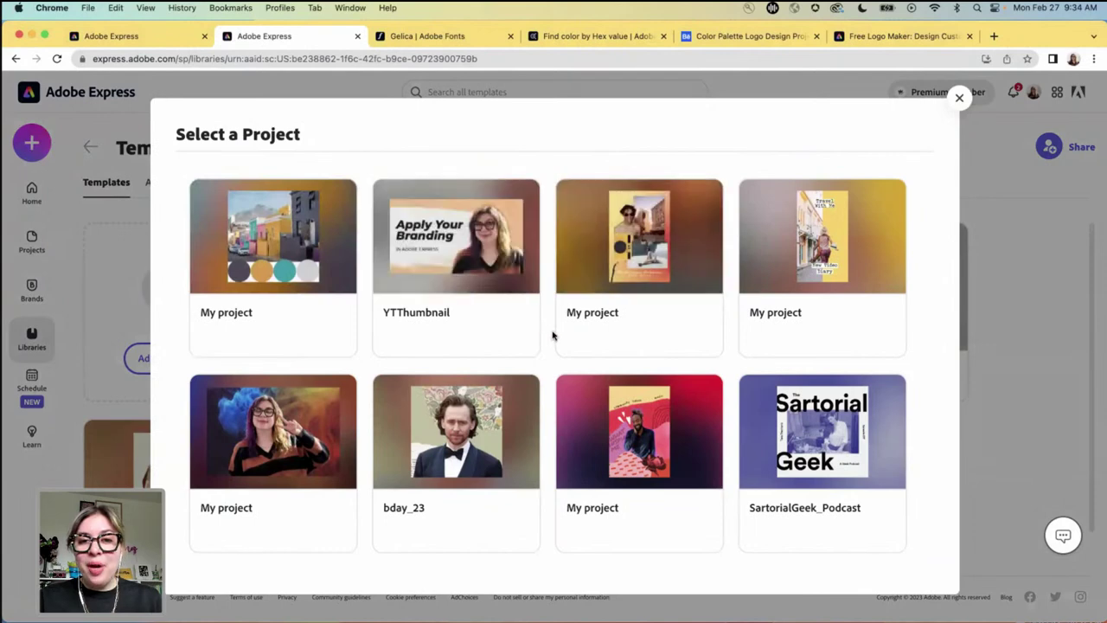
{"action": "scroll", "coordinate": [552, 337], "scroll_direction": "down", "scroll_amount": 3}
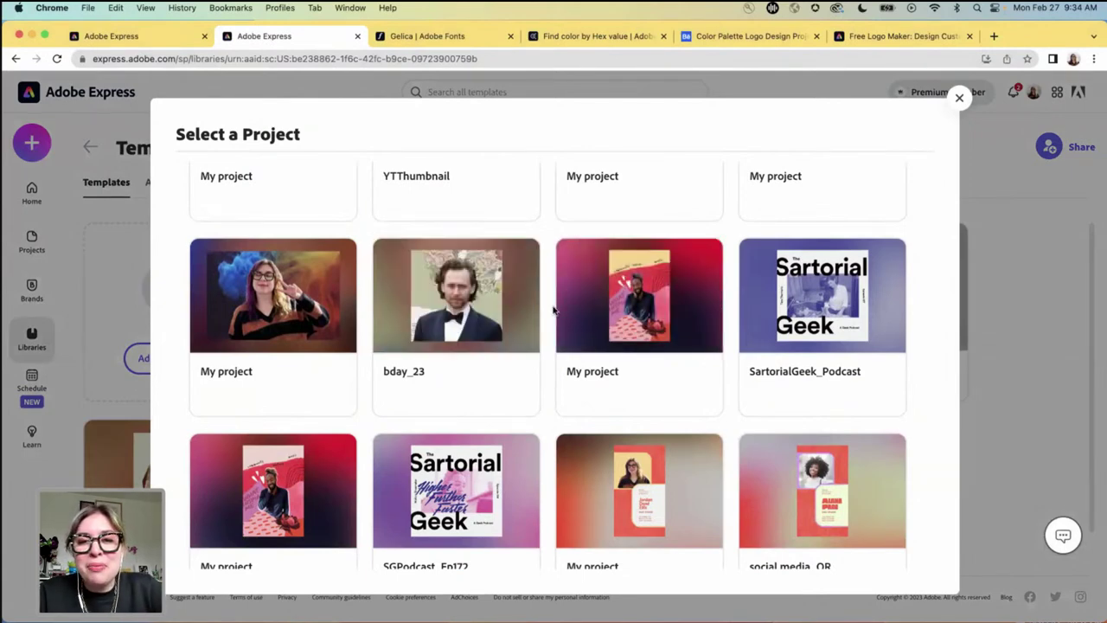
{"action": "scroll", "coordinate": [552, 309], "scroll_direction": "down", "scroll_amount": 2}
{"action": "scroll", "coordinate": [544, 331], "scroll_direction": "down", "scroll_amount": 1}
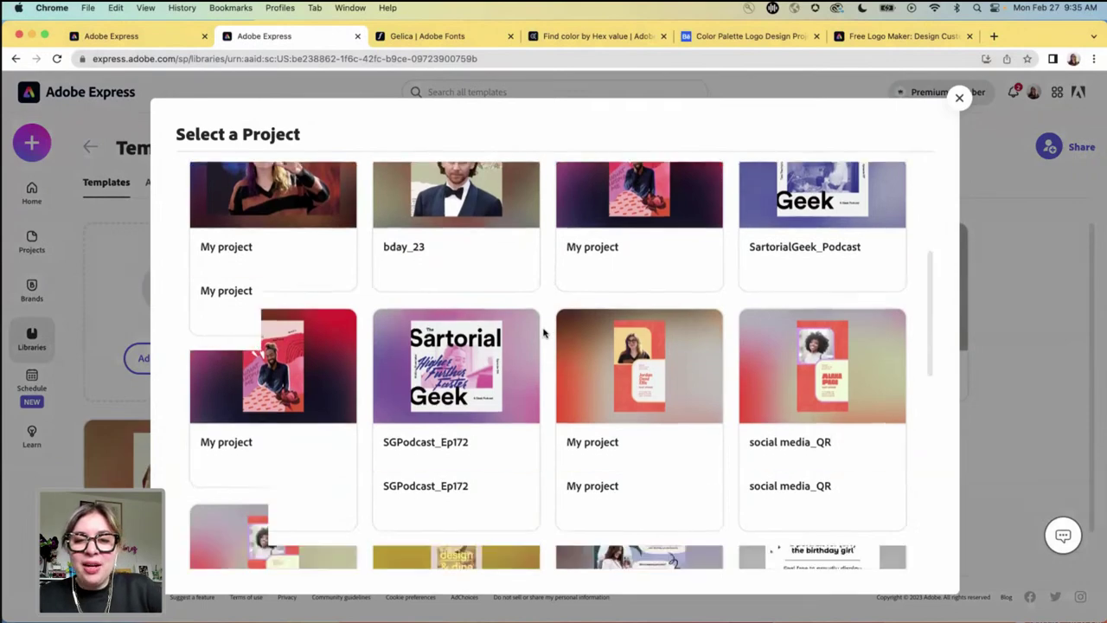
{"action": "scroll", "coordinate": [543, 331], "scroll_direction": "down", "scroll_amount": 5}
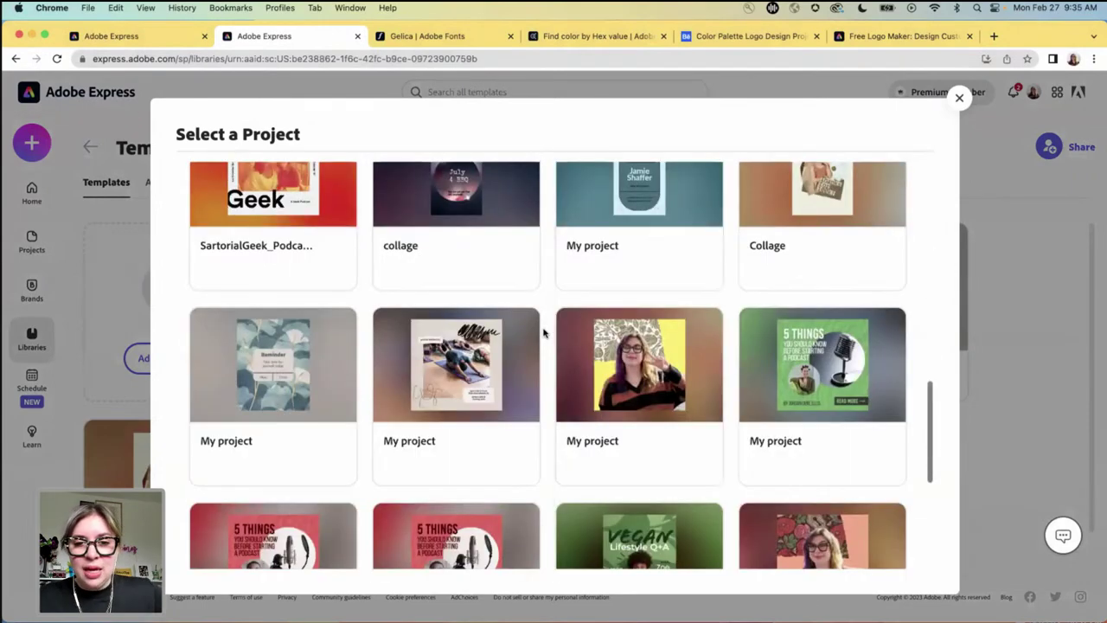
{"action": "scroll", "coordinate": [543, 331], "scroll_direction": "down", "scroll_amount": 8}
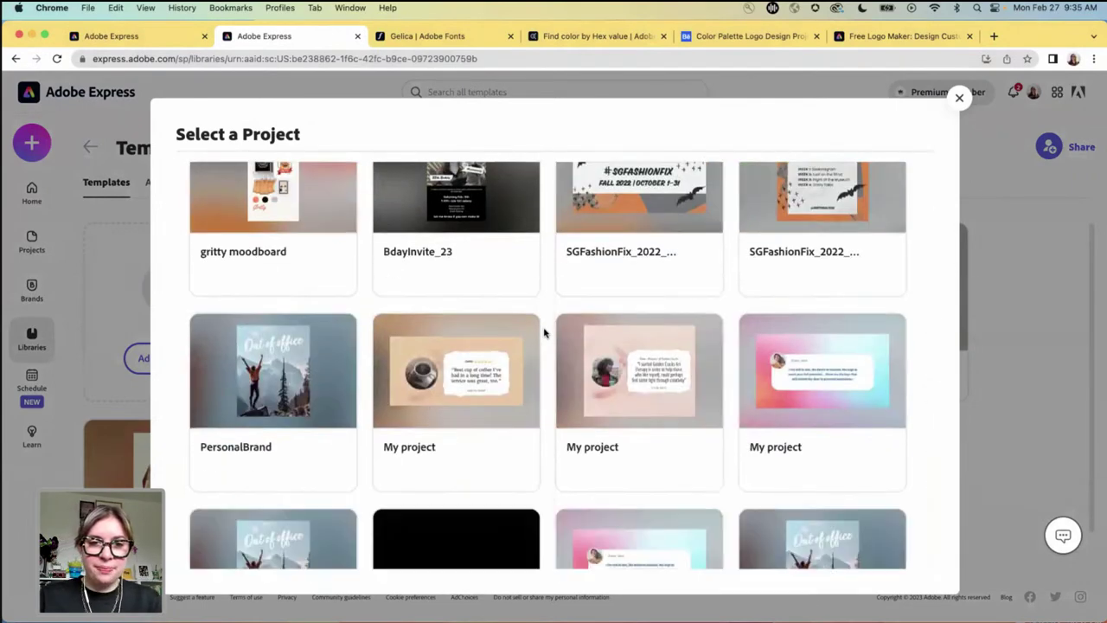
{"action": "scroll", "coordinate": [543, 332], "scroll_direction": "down", "scroll_amount": 5}
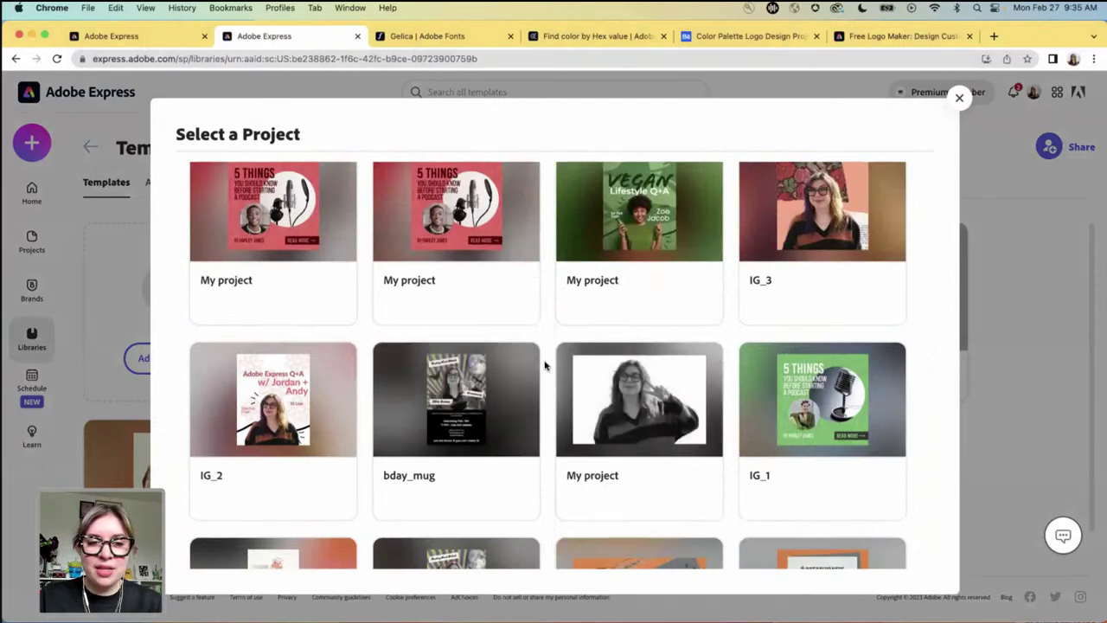
{"action": "scroll", "coordinate": [544, 366], "scroll_direction": "down", "scroll_amount": 10}
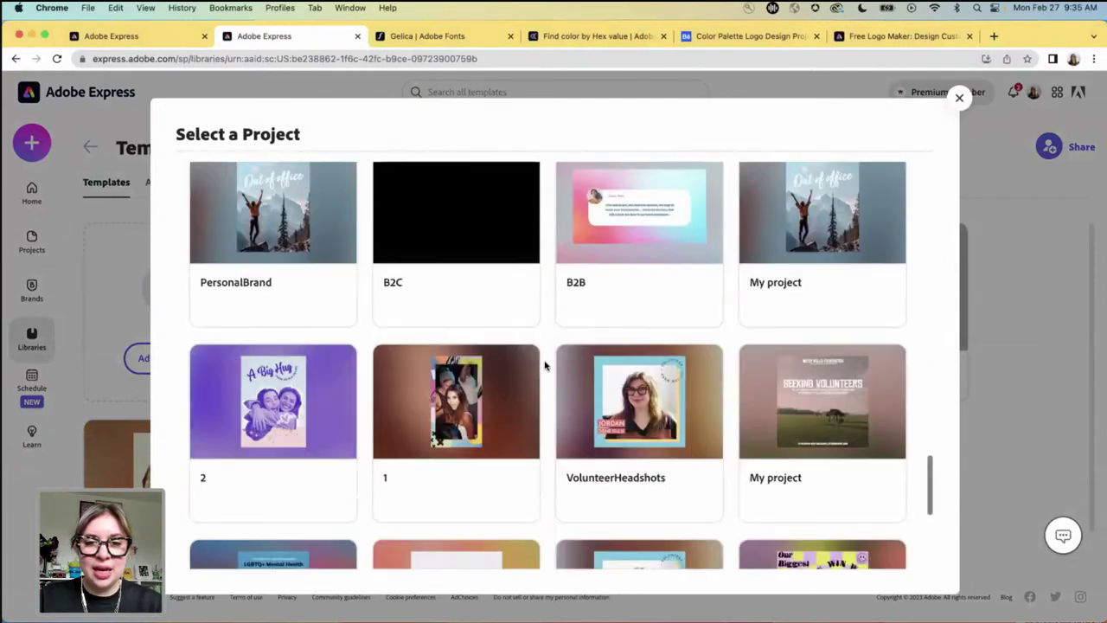
{"action": "scroll", "coordinate": [545, 366], "scroll_direction": "down", "scroll_amount": 5}
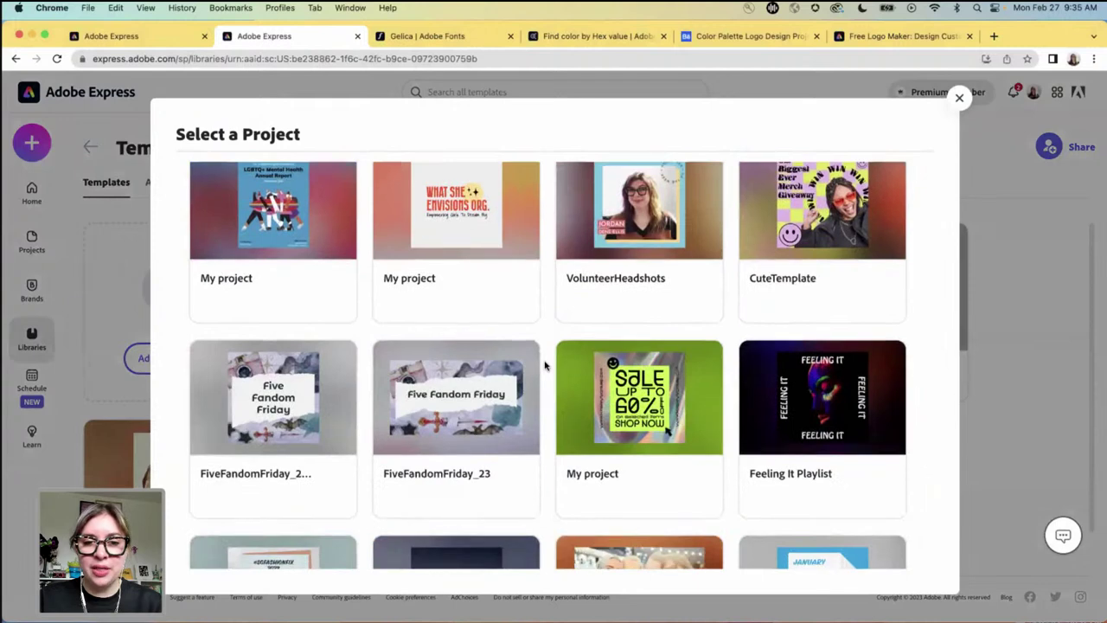
{"action": "scroll", "coordinate": [545, 366], "scroll_direction": "down", "scroll_amount": 2}
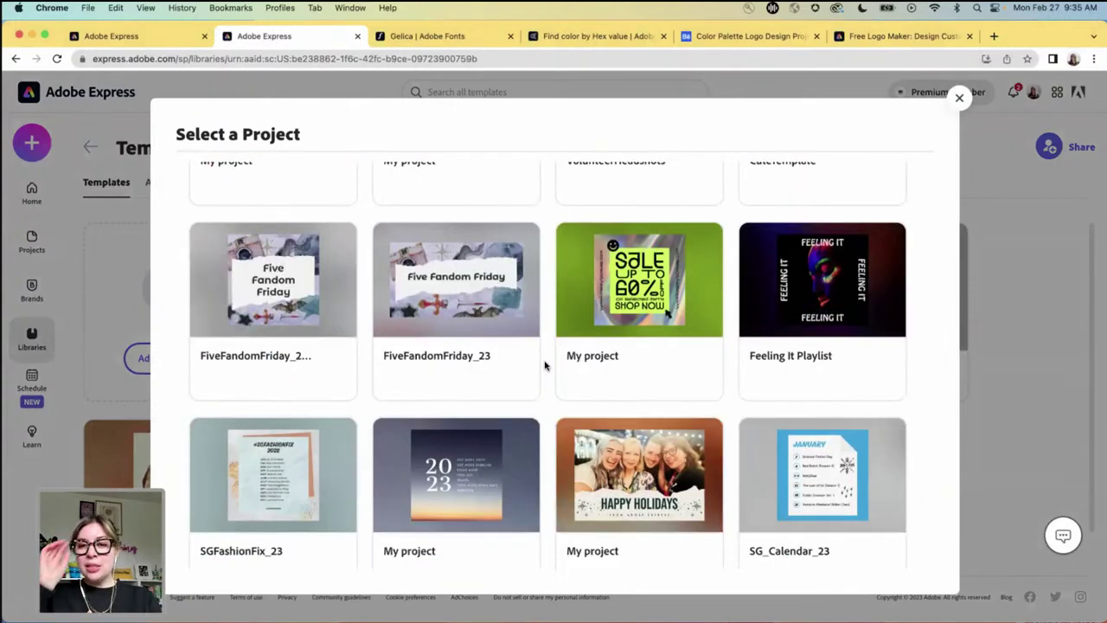
{"action": "mouse_move", "coordinate": [640, 285]}
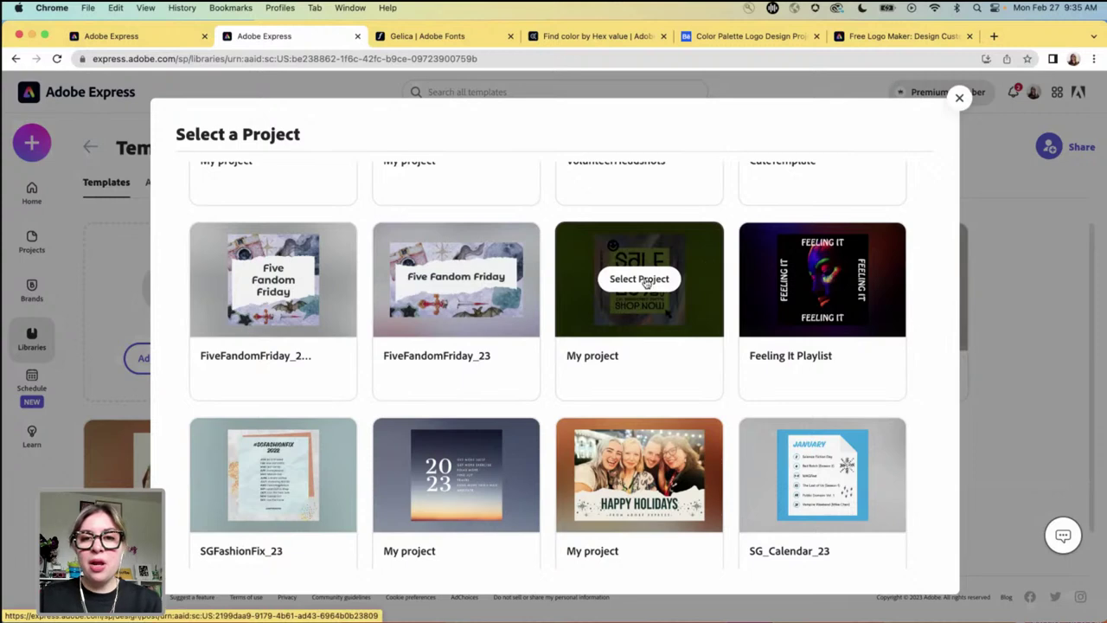
Select the green 'Sale up to 60%' project and save it as template 'holographic sales'
{"action": "left_click", "coordinate": [639, 285]}
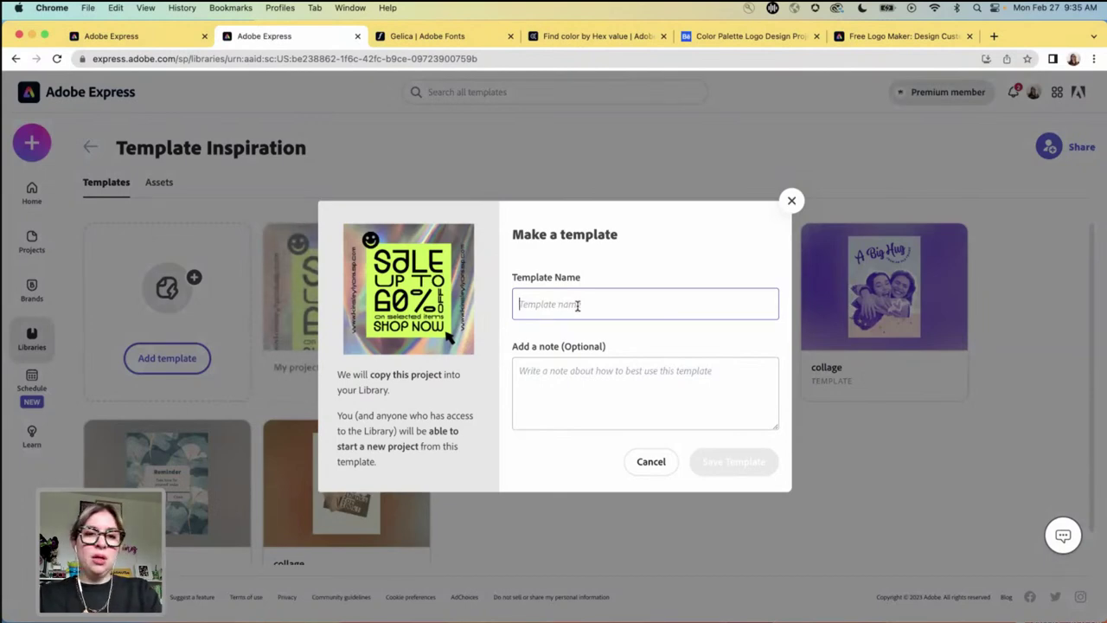
{"action": "type", "text": "holographic"}
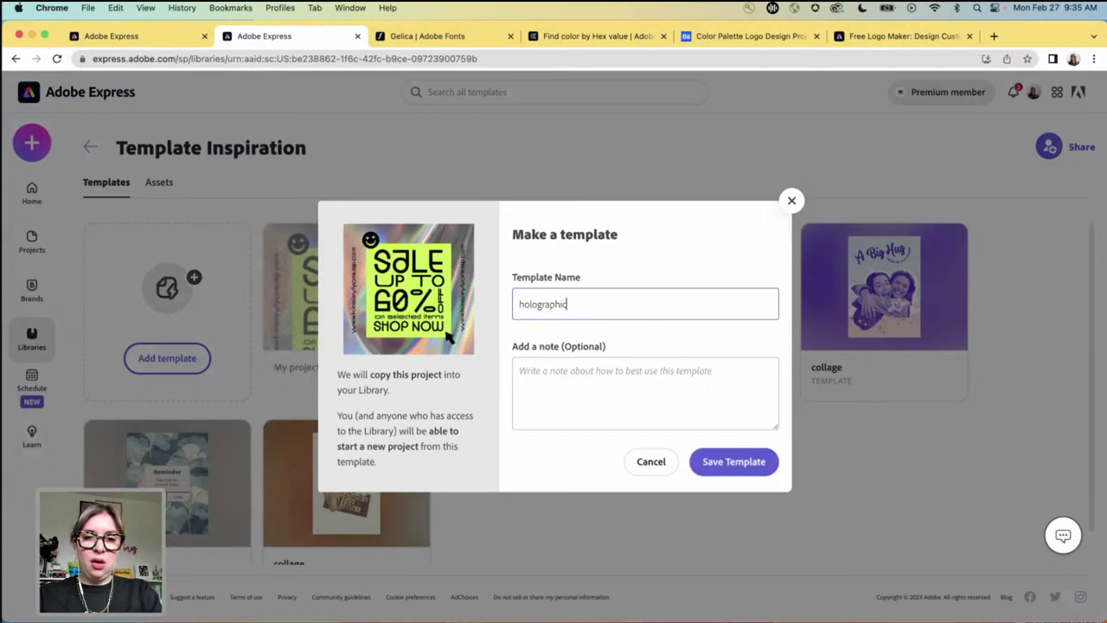
{"action": "type", "text": " sales"}
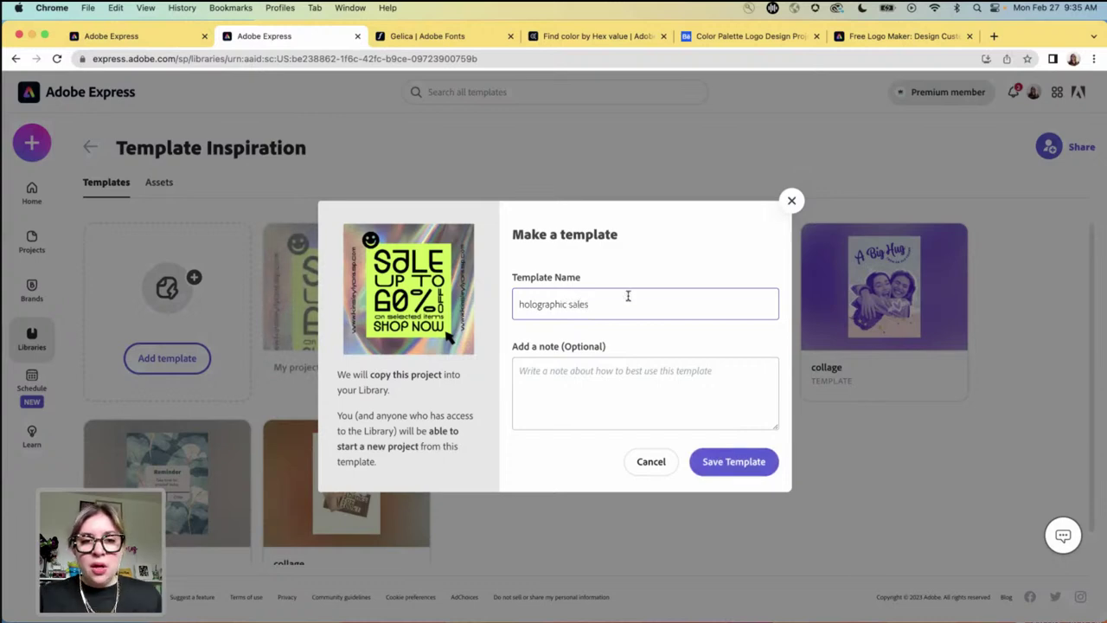
{"action": "left_click", "coordinate": [736, 459]}
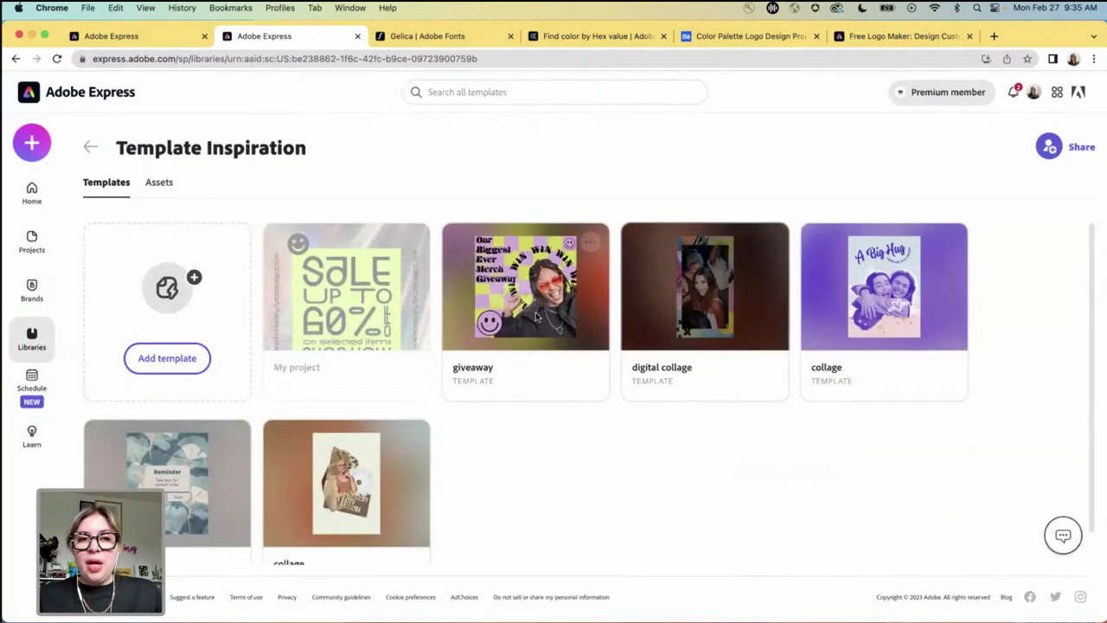
{"action": "mouse_move", "coordinate": [554, 346]}
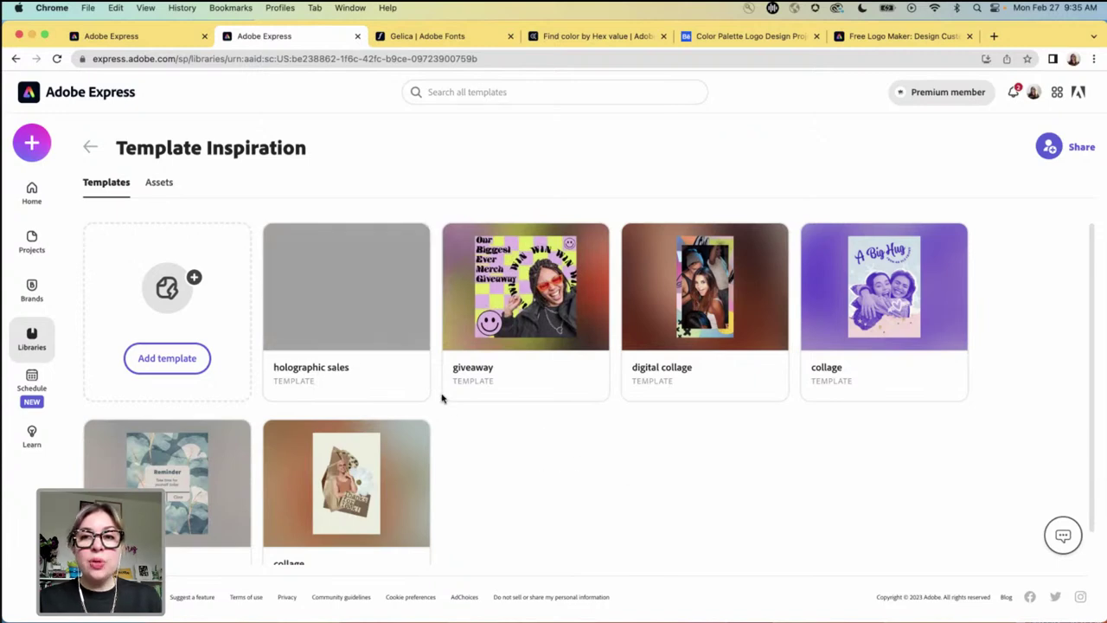
From Home, view all popular templates and browse the All templates categories
{"action": "left_click", "coordinate": [35, 196]}
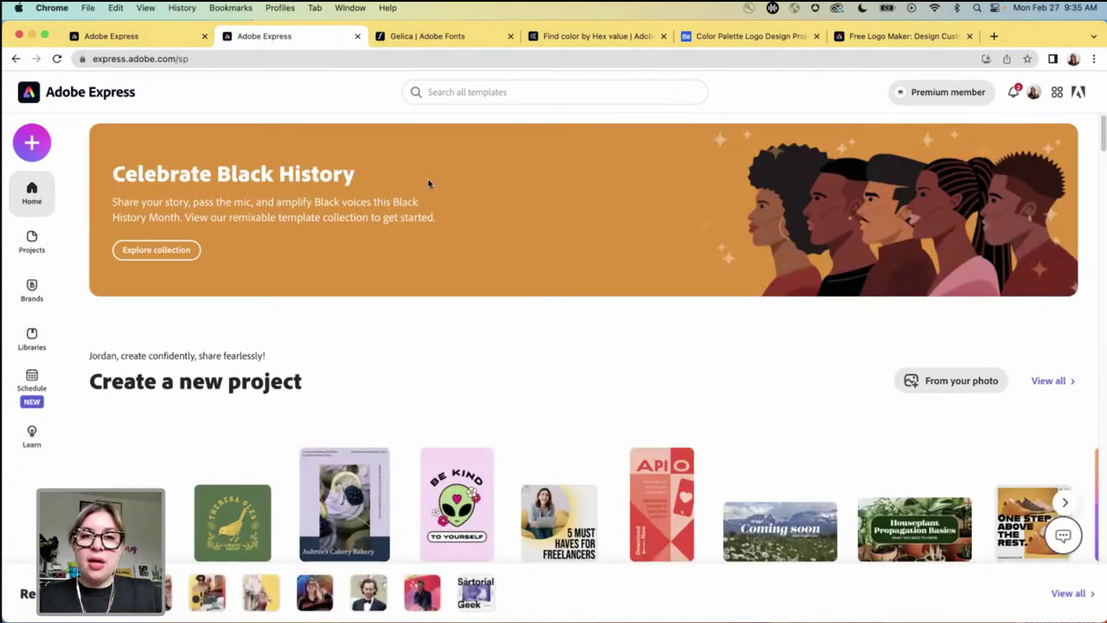
{"action": "scroll", "coordinate": [567, 343], "scroll_direction": "down", "scroll_amount": 2}
{"action": "scroll", "coordinate": [567, 343], "scroll_direction": "down", "scroll_amount": 6}
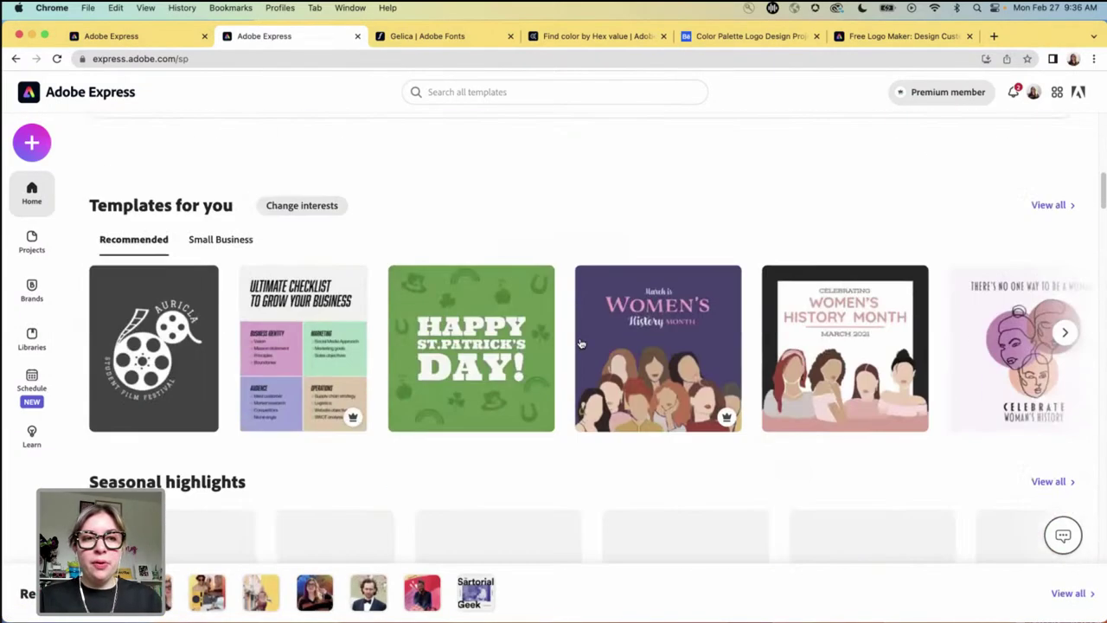
{"action": "scroll", "coordinate": [582, 344], "scroll_direction": "down", "scroll_amount": 5}
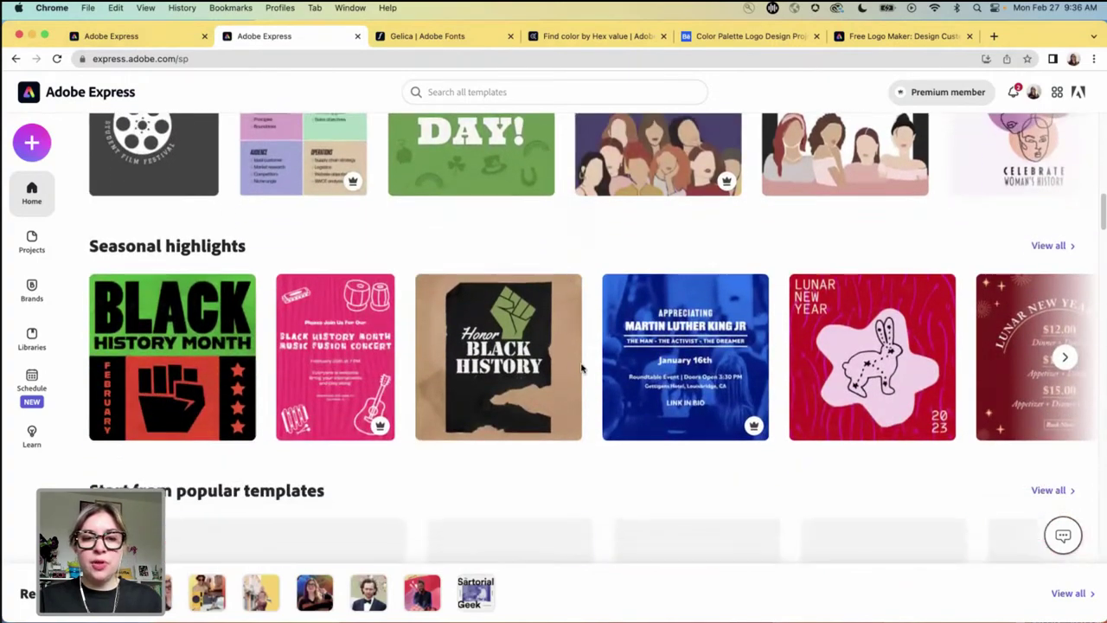
{"action": "scroll", "coordinate": [582, 370], "scroll_direction": "down", "scroll_amount": 1}
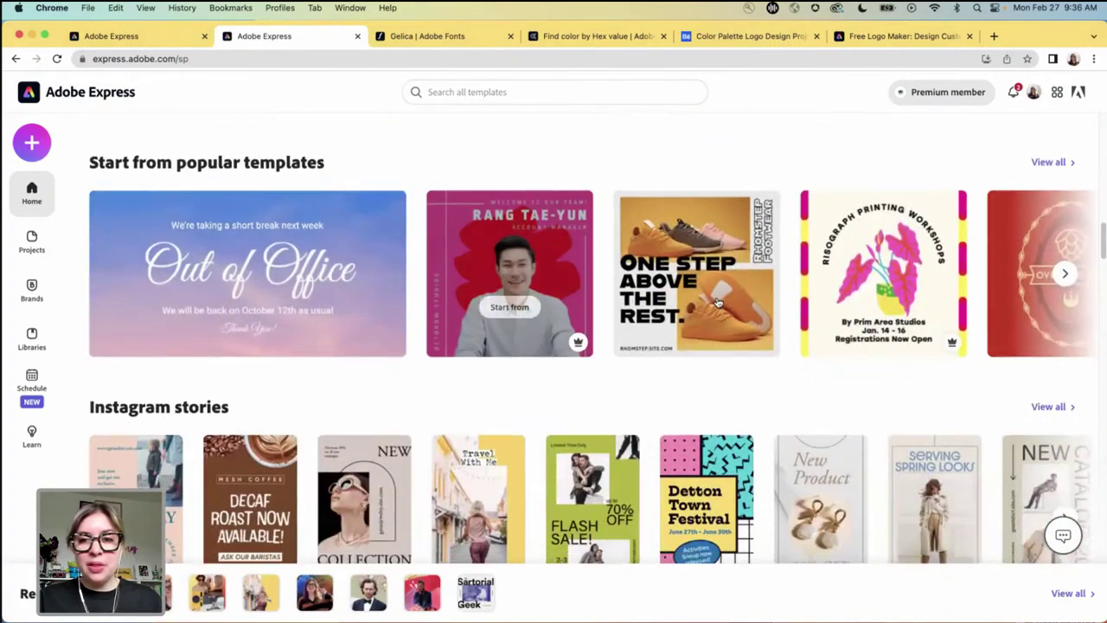
{"action": "left_click", "coordinate": [1050, 163]}
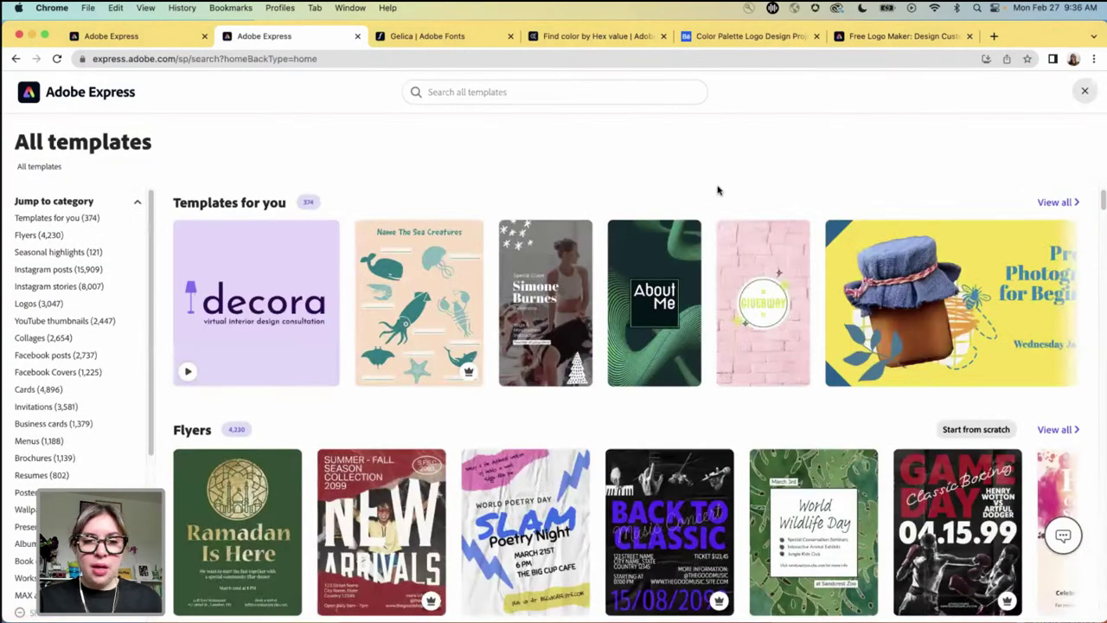
{"action": "scroll", "coordinate": [791, 360], "scroll_direction": "down", "scroll_amount": 2}
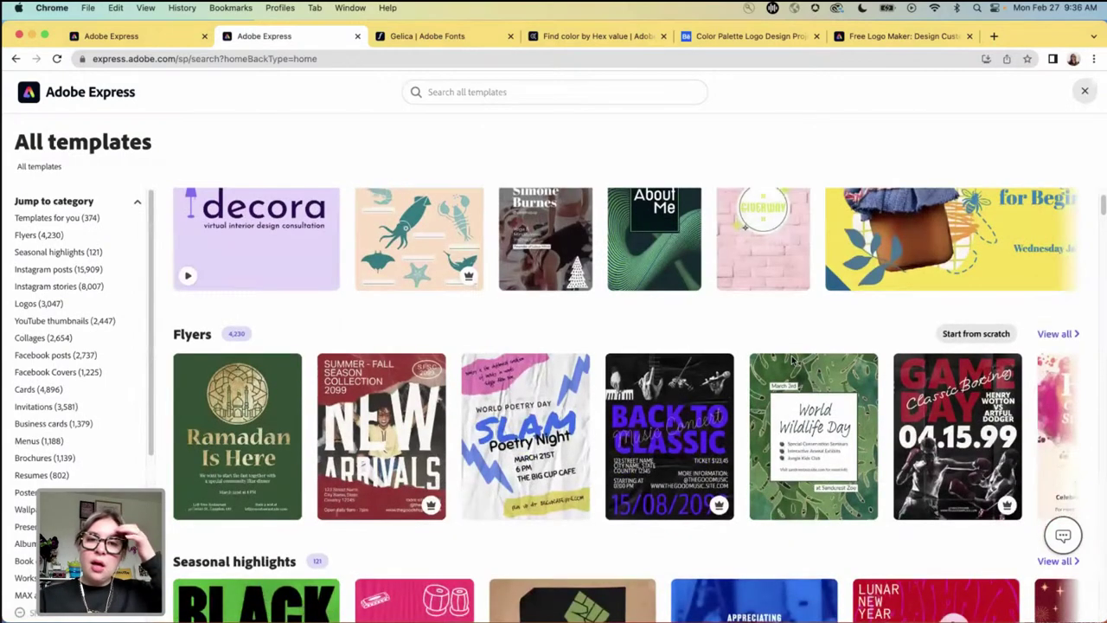
{"action": "scroll", "coordinate": [791, 360], "scroll_direction": "up", "scroll_amount": 3}
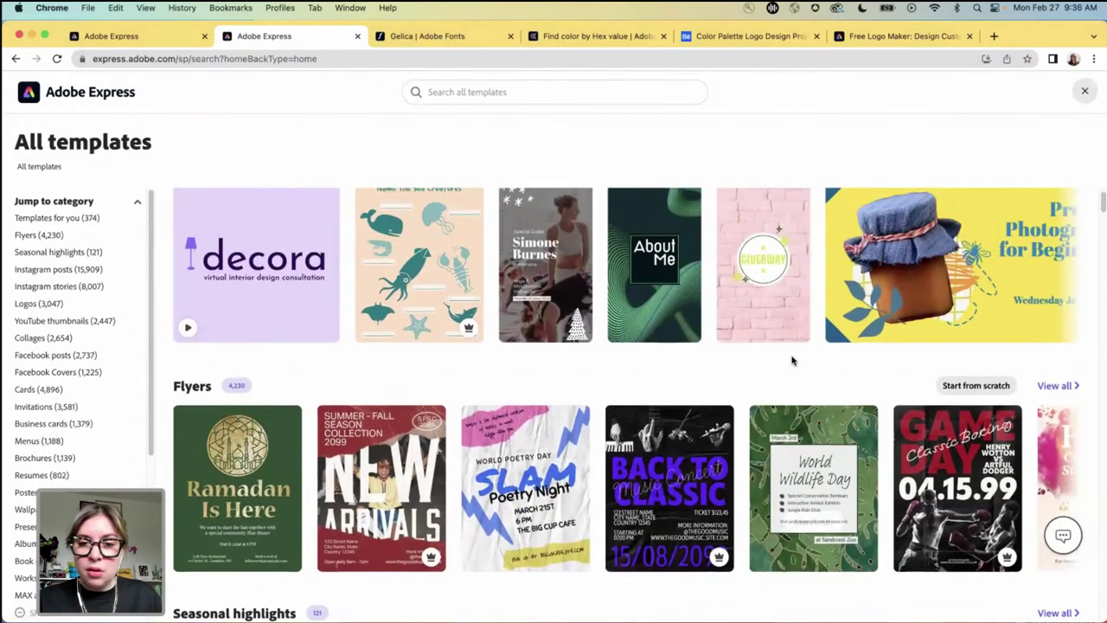
{"action": "scroll", "coordinate": [791, 360], "scroll_direction": "down", "scroll_amount": 10}
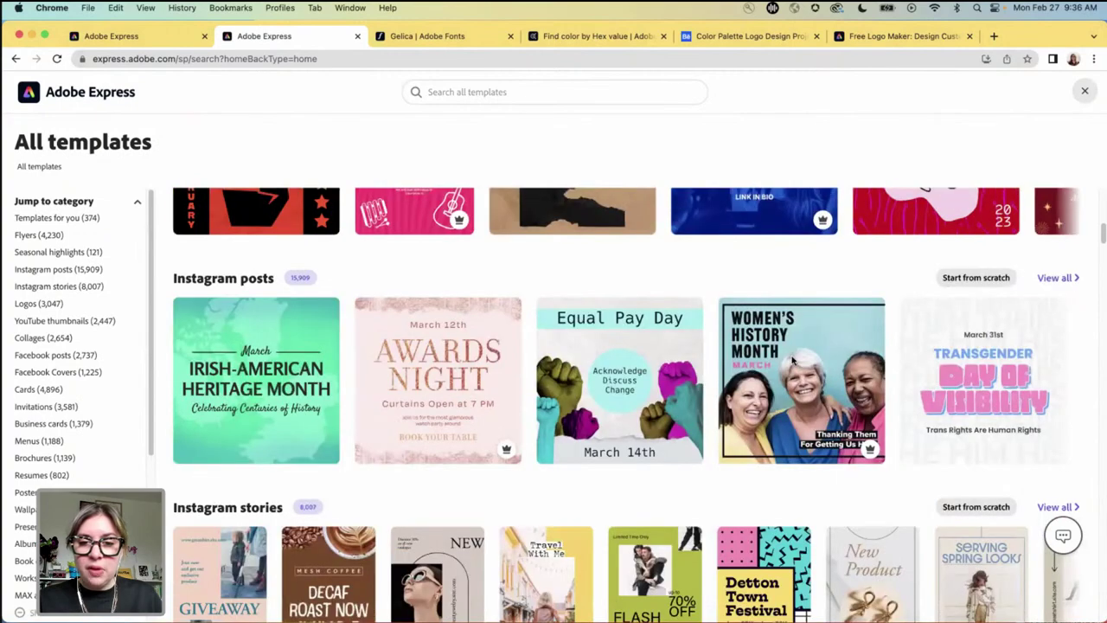
{"action": "scroll", "coordinate": [792, 360], "scroll_direction": "down", "scroll_amount": 5}
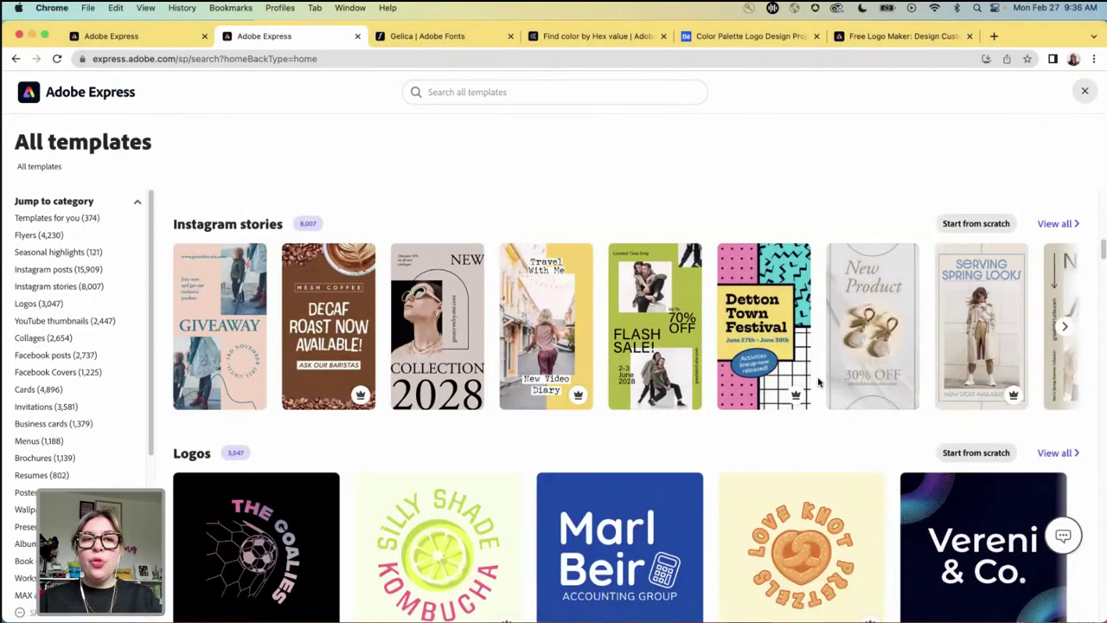
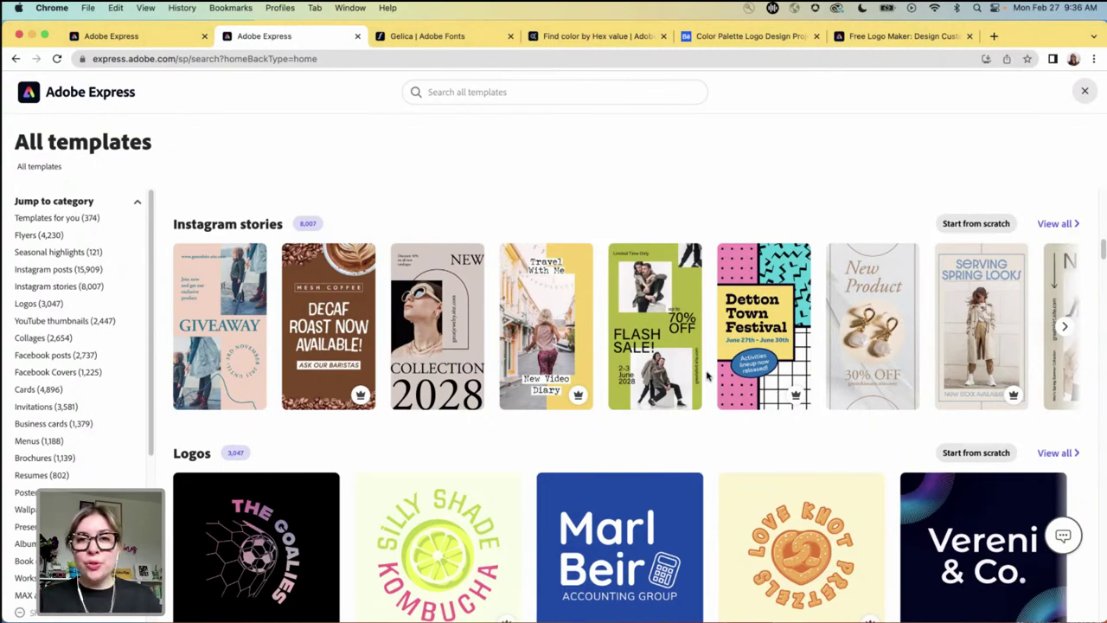
Open the full collection of flyer templates
{"action": "scroll", "coordinate": [708, 407], "scroll_direction": "down", "scroll_amount": 1}
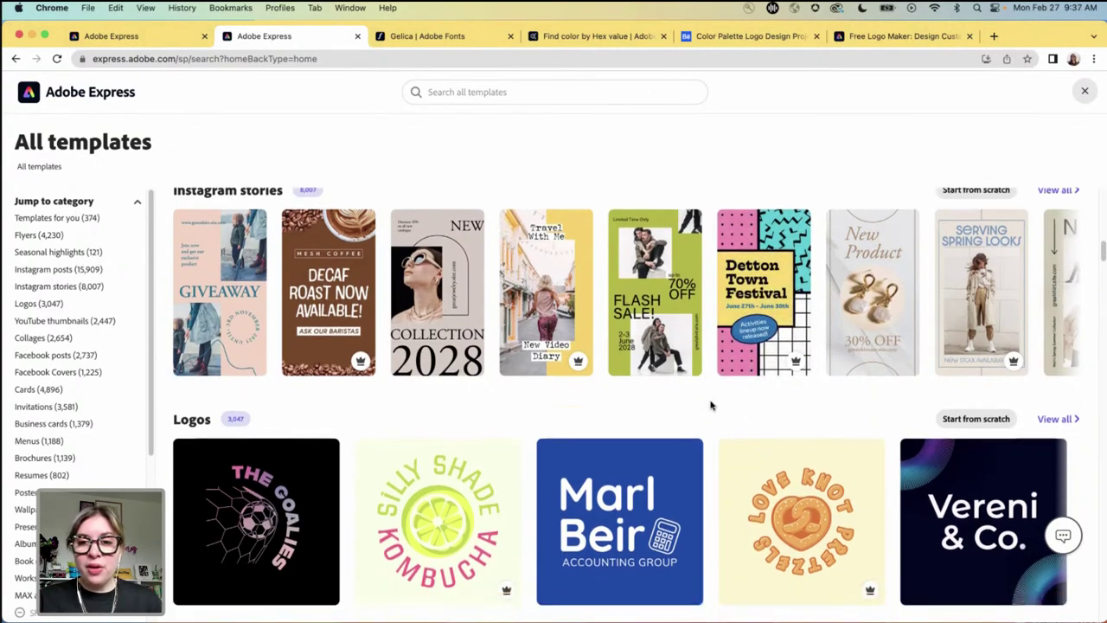
{"action": "scroll", "coordinate": [729, 372], "scroll_direction": "down", "scroll_amount": 10}
{"action": "scroll", "coordinate": [728, 372], "scroll_direction": "up", "scroll_amount": 12}
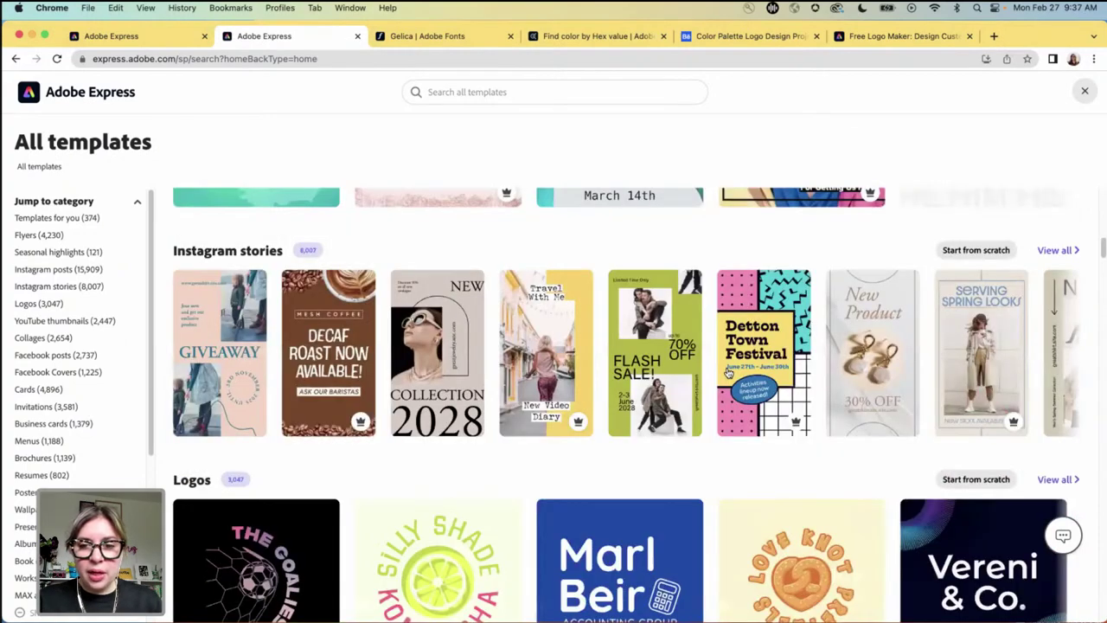
{"action": "scroll", "coordinate": [729, 372], "scroll_direction": "up", "scroll_amount": 10}
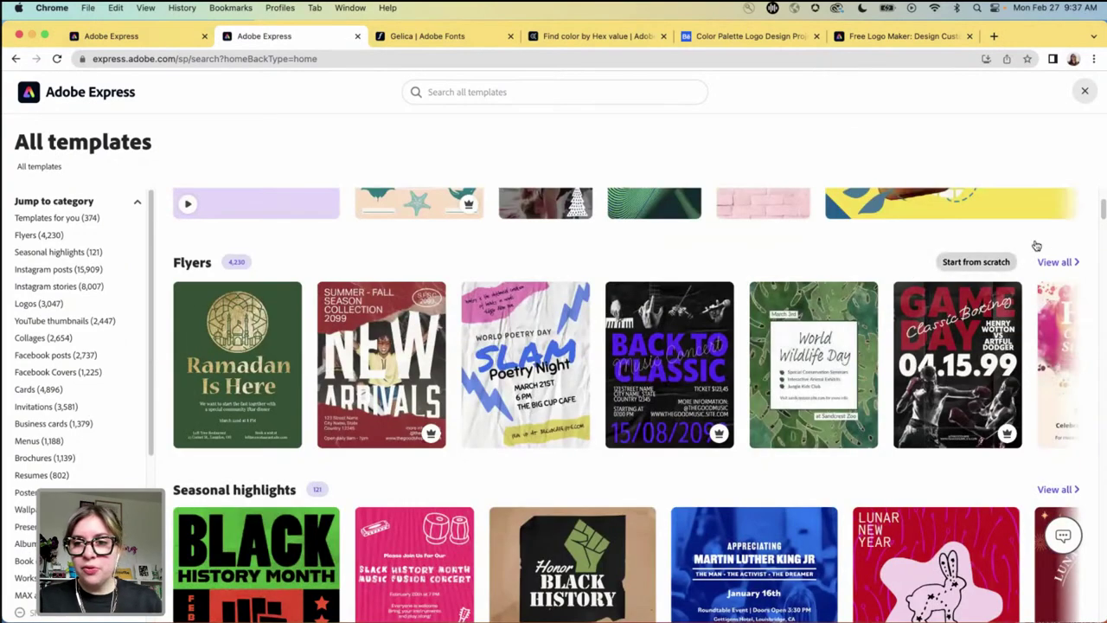
{"action": "scroll", "coordinate": [1060, 363], "scroll_direction": "up", "scroll_amount": 2}
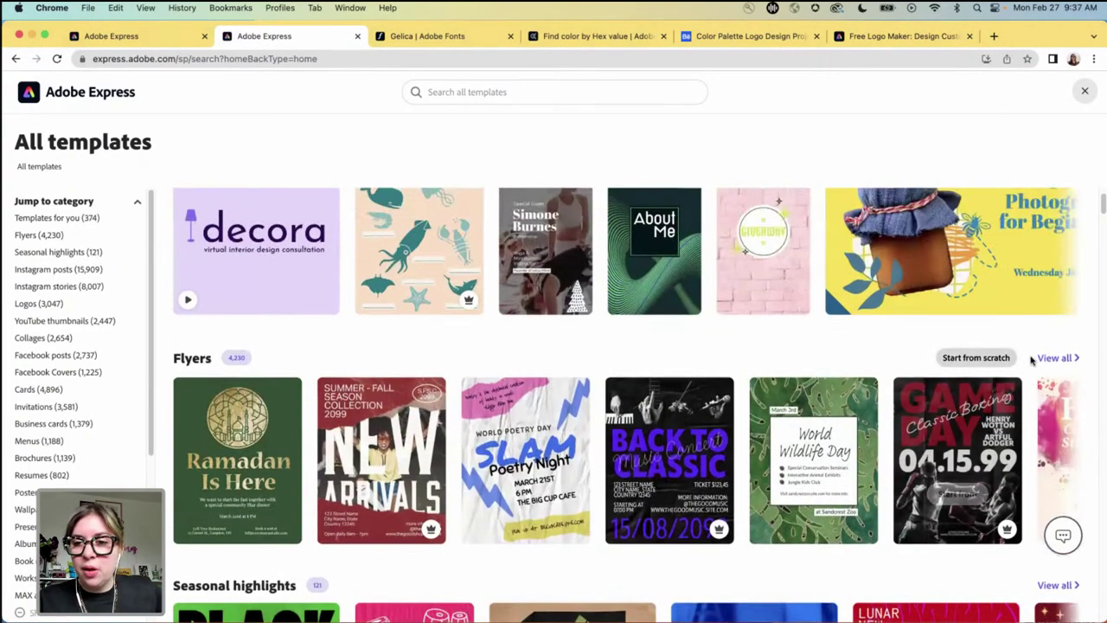
{"action": "left_click", "coordinate": [1054, 358]}
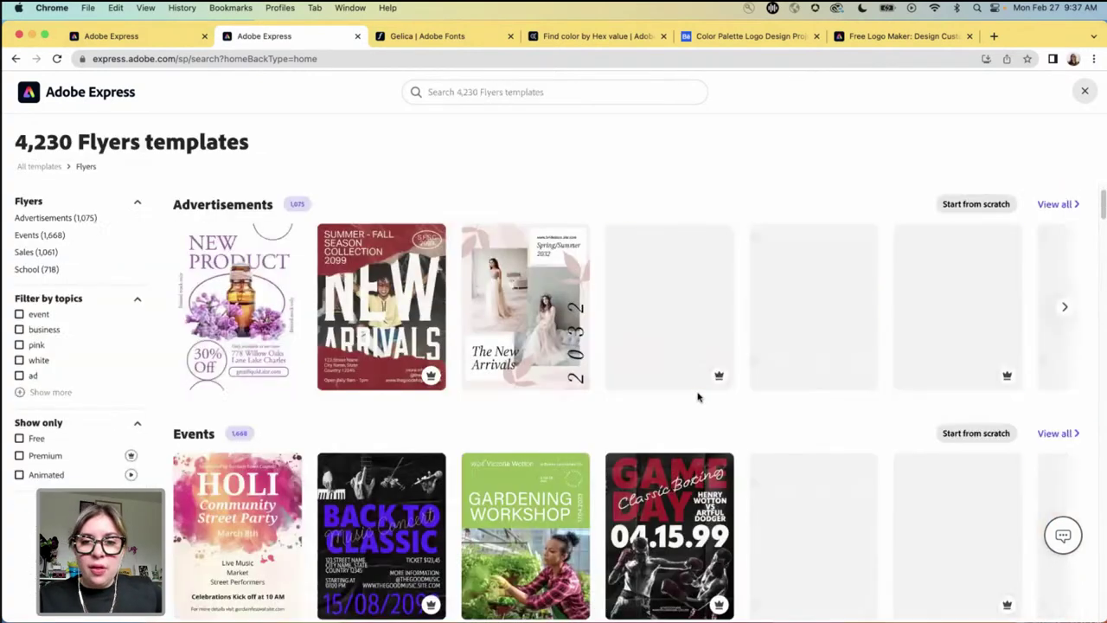
Browse through the flyer templates
{"action": "scroll", "coordinate": [739, 405], "scroll_direction": "down", "scroll_amount": 3}
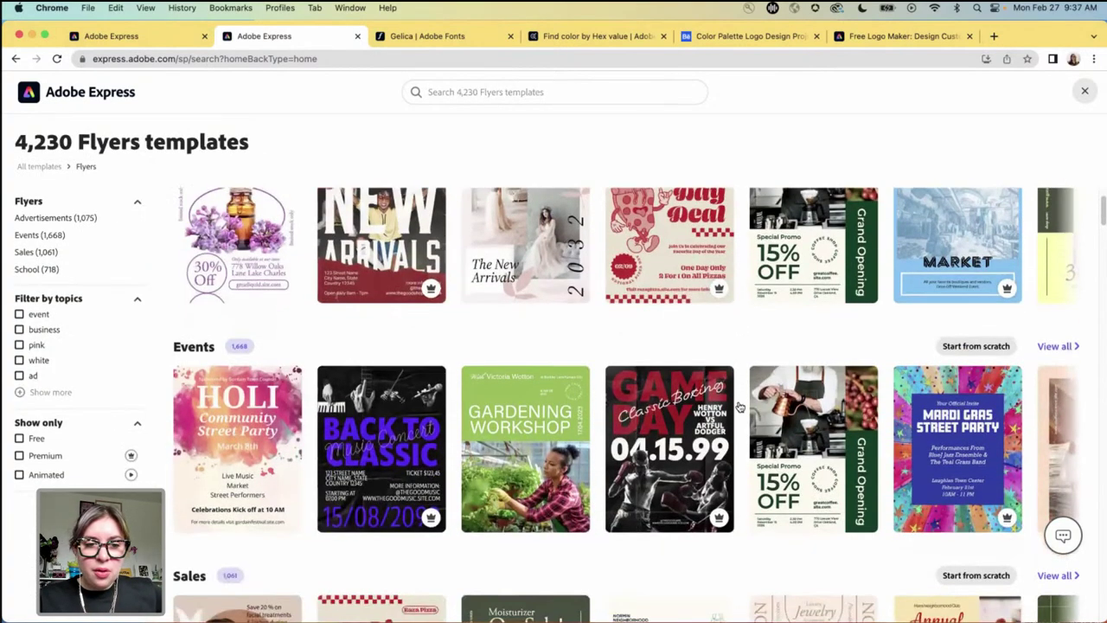
{"action": "scroll", "coordinate": [744, 406], "scroll_direction": "down", "scroll_amount": 8}
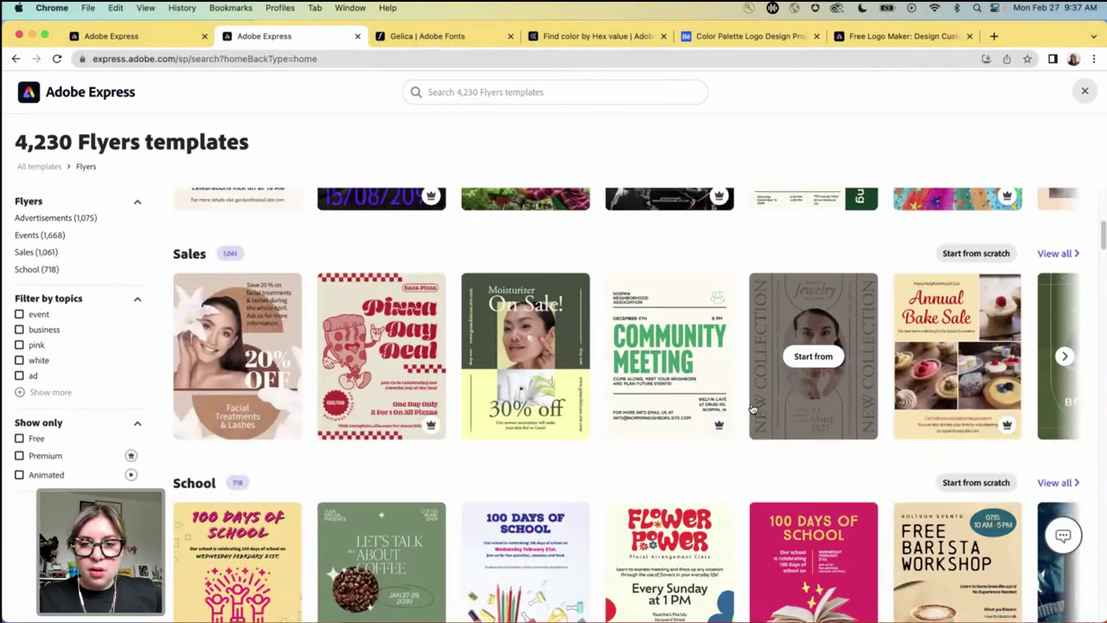
{"action": "scroll", "coordinate": [744, 411], "scroll_direction": "down", "scroll_amount": 6}
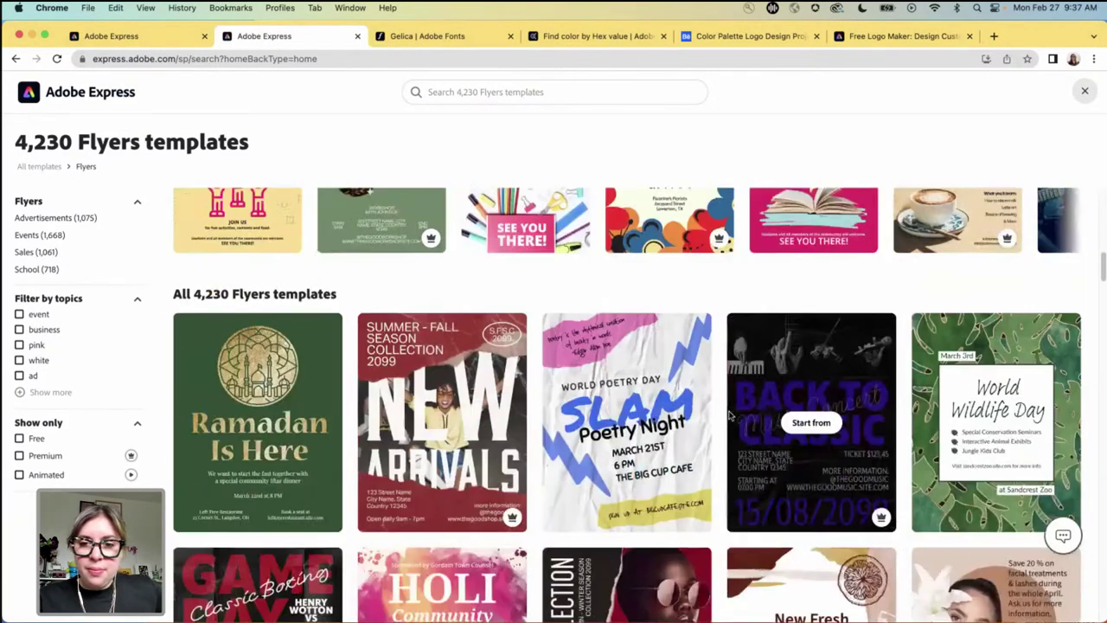
{"action": "scroll", "coordinate": [730, 415], "scroll_direction": "down", "scroll_amount": 5}
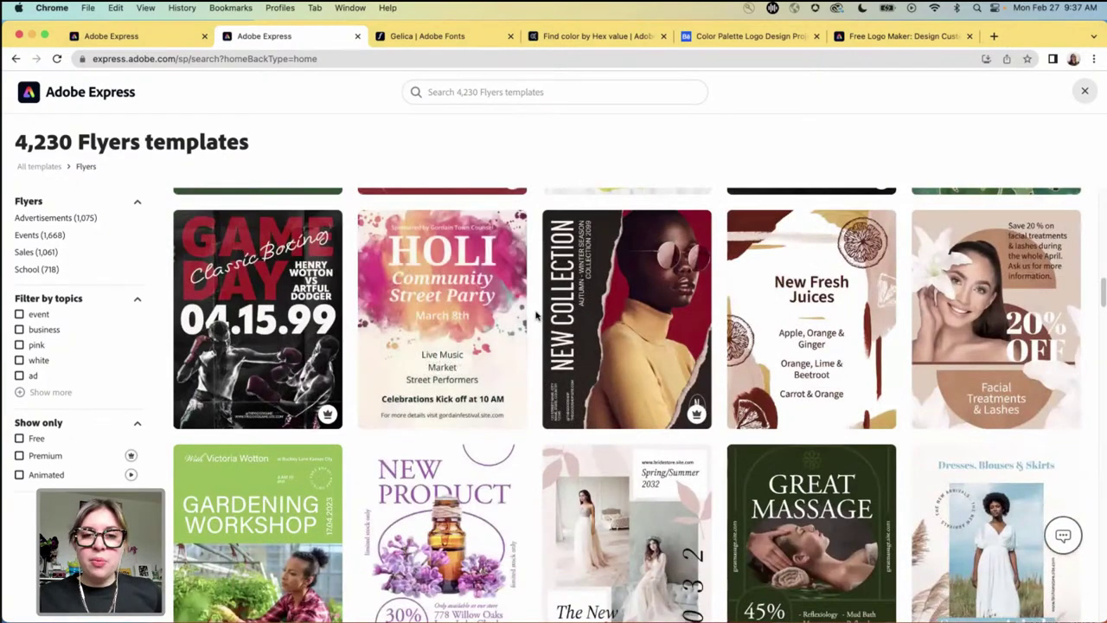
{"action": "mouse_move", "coordinate": [432, 261]}
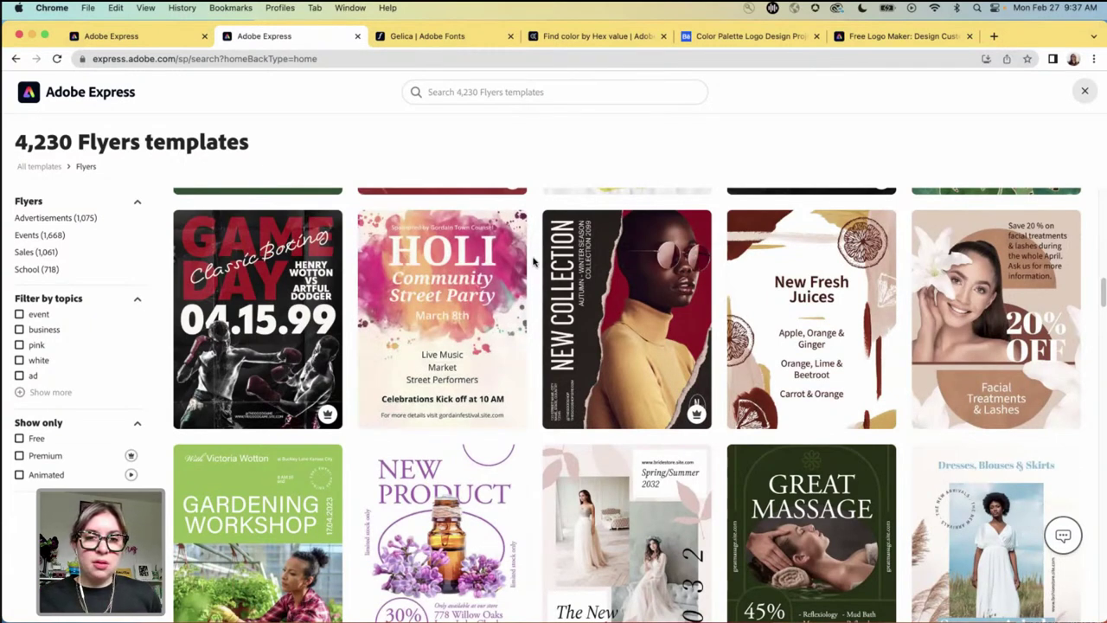
{"action": "scroll", "coordinate": [536, 261], "scroll_direction": "down", "scroll_amount": 4}
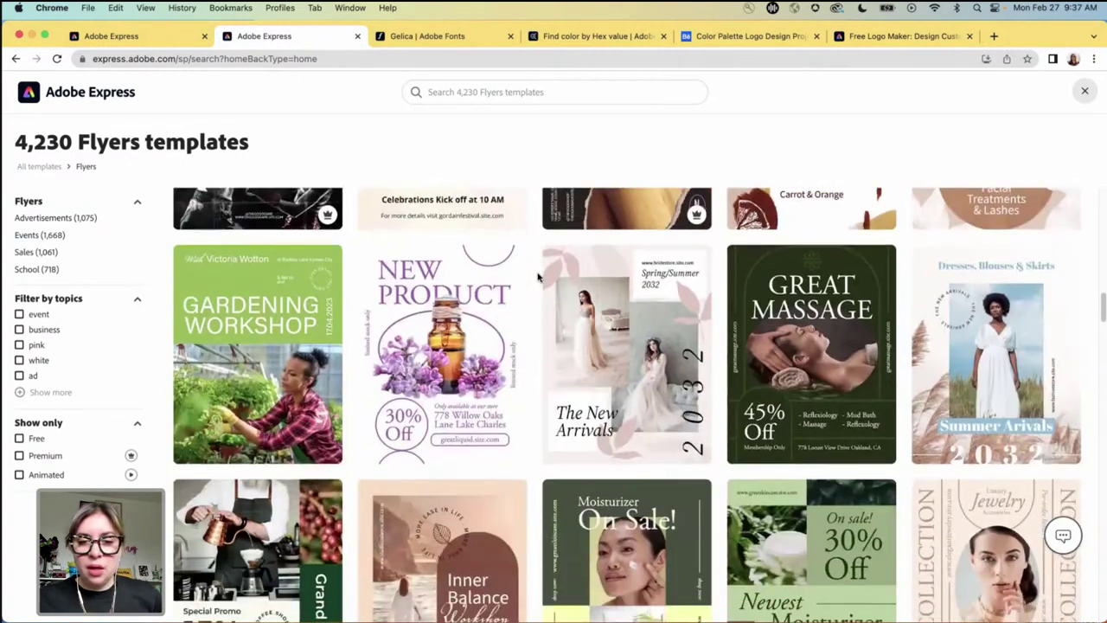
{"action": "scroll", "coordinate": [538, 277], "scroll_direction": "up", "scroll_amount": 3}
{"action": "scroll", "coordinate": [538, 277], "scroll_direction": "up", "scroll_amount": 3}
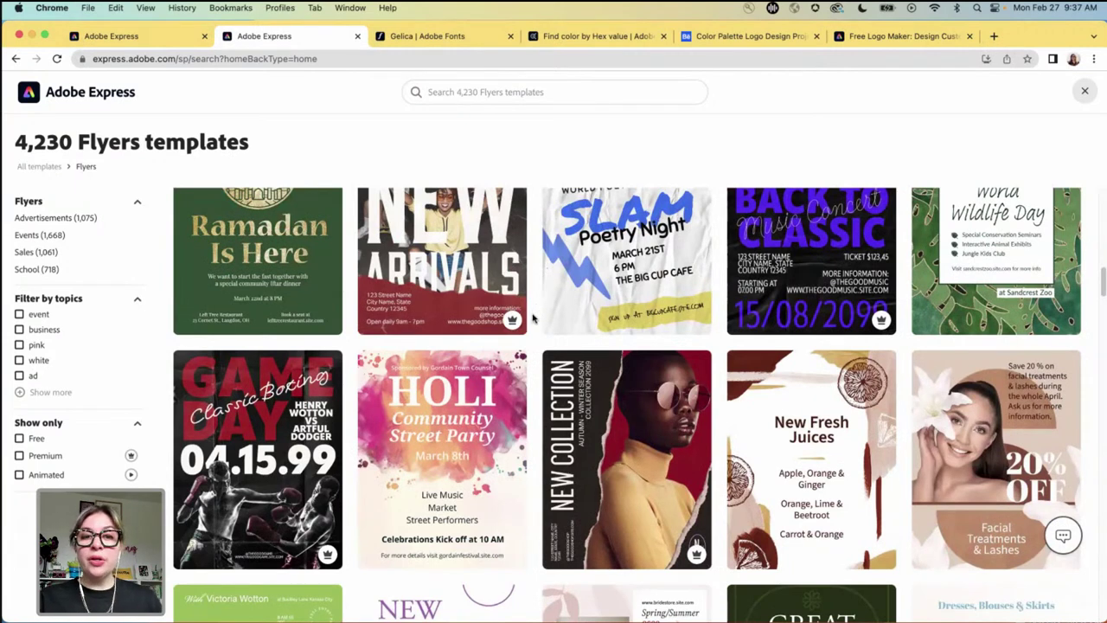
{"action": "scroll", "coordinate": [532, 321], "scroll_direction": "down", "scroll_amount": 1}
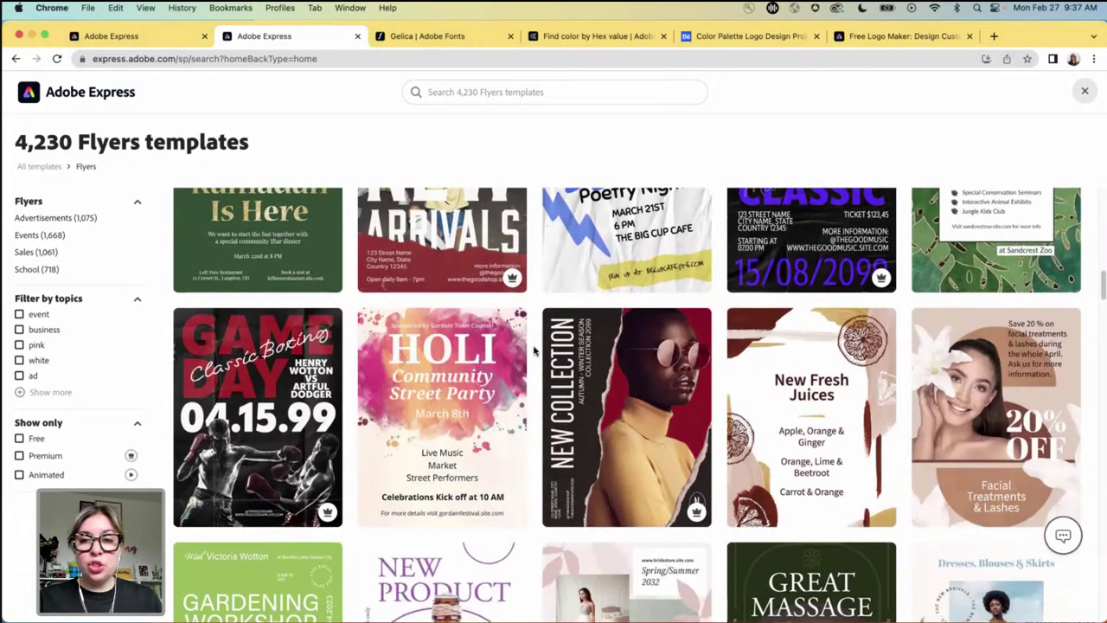
{"action": "scroll", "coordinate": [534, 349], "scroll_direction": "down", "scroll_amount": 3}
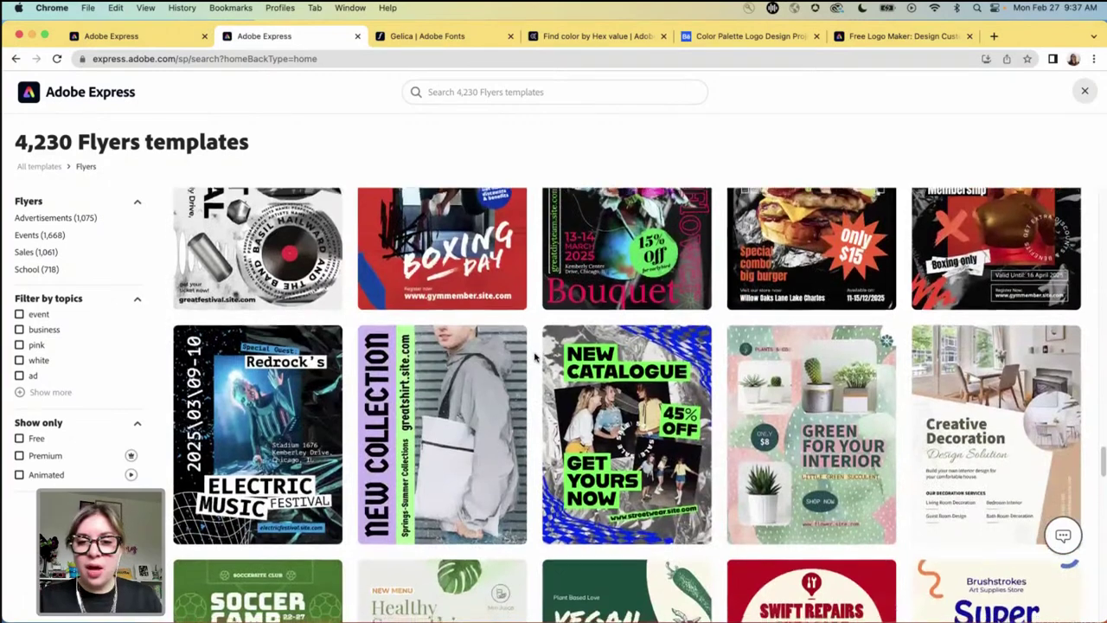
{"action": "scroll", "coordinate": [57, 170], "scroll_direction": "up", "scroll_amount": 5}
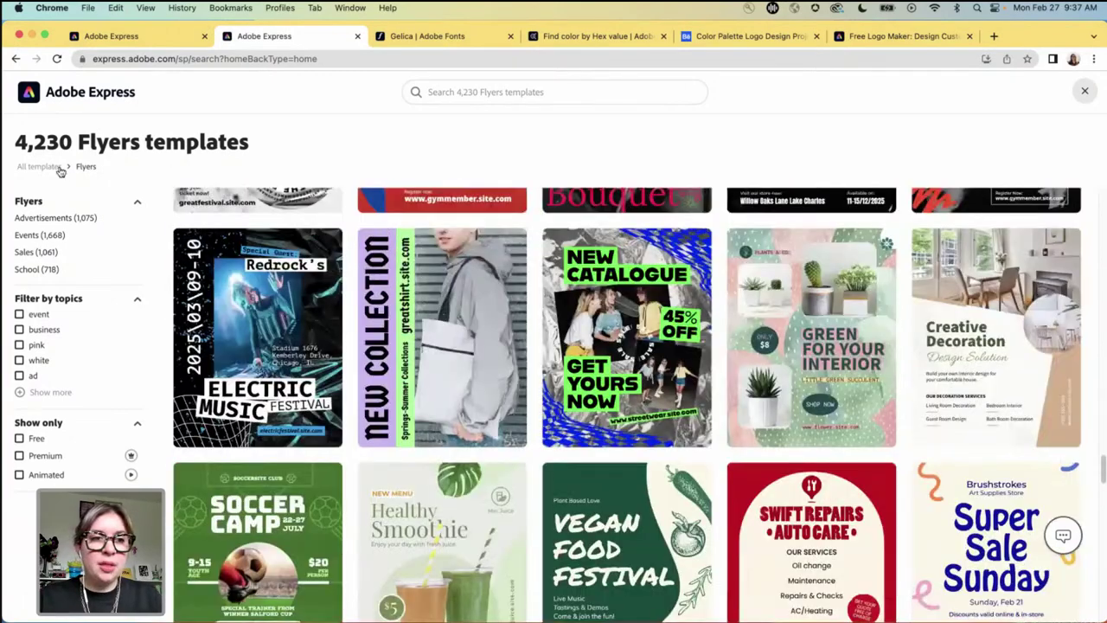
Return to the all-templates overview and scroll through it
{"action": "left_click", "coordinate": [59, 170]}
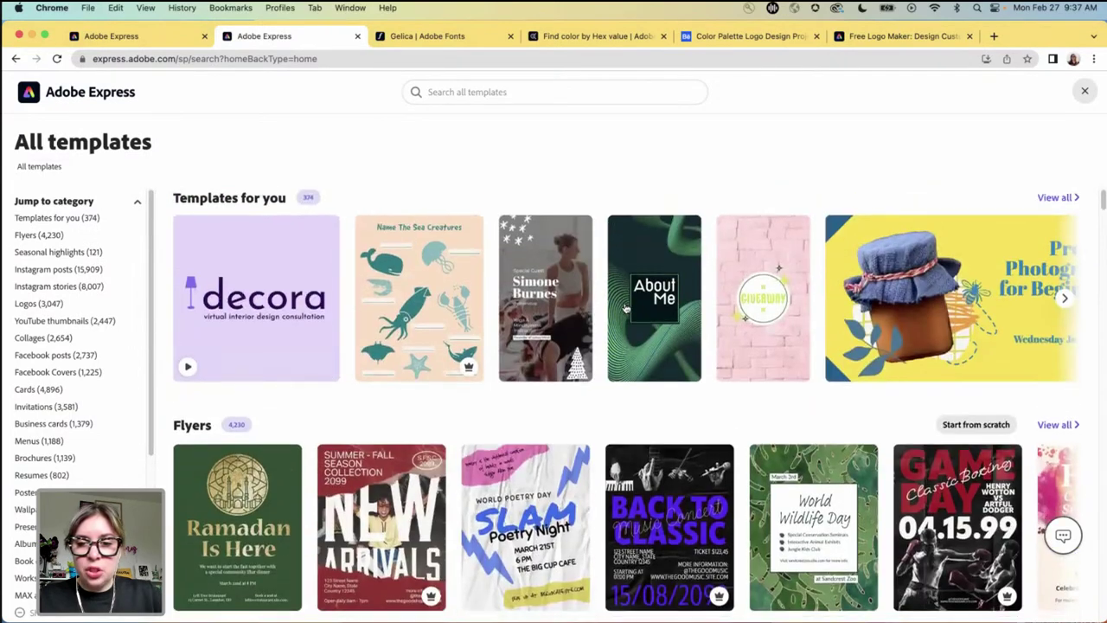
{"action": "scroll", "coordinate": [629, 307], "scroll_direction": "down", "scroll_amount": 8}
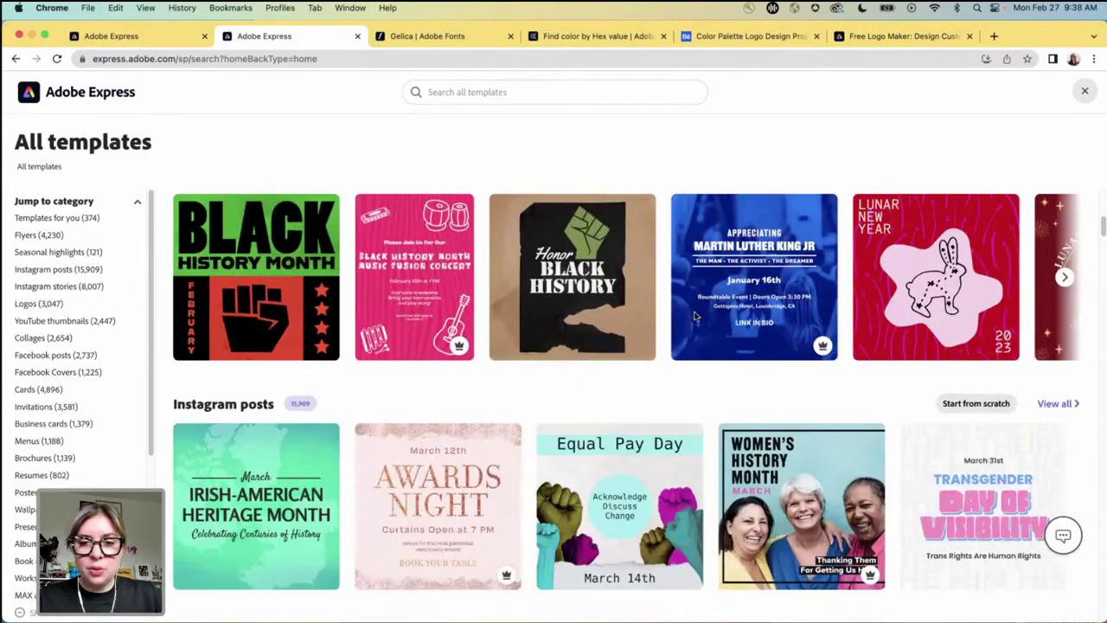
{"action": "scroll", "coordinate": [695, 319], "scroll_direction": "down", "scroll_amount": 3}
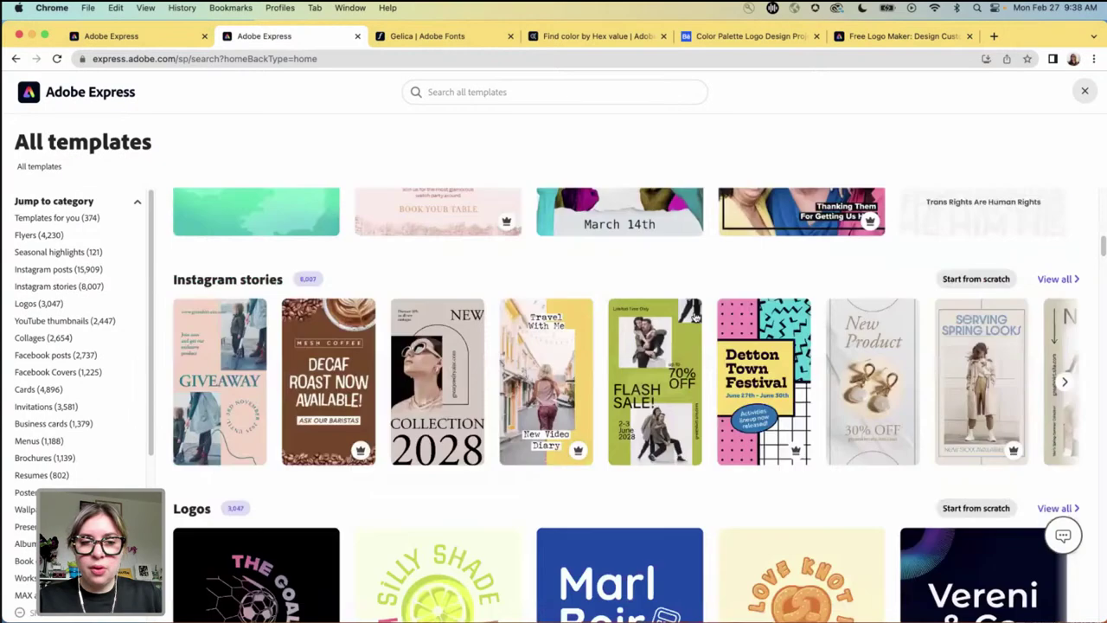
{"action": "scroll", "coordinate": [695, 318], "scroll_direction": "down", "scroll_amount": 16}
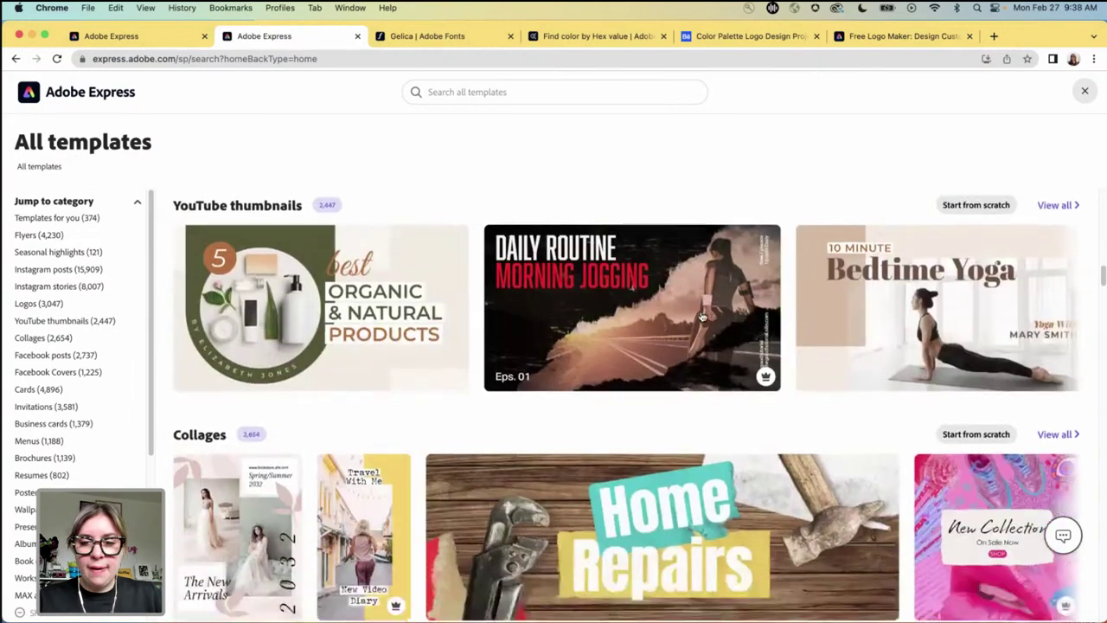
{"action": "scroll", "coordinate": [701, 316], "scroll_direction": "down", "scroll_amount": 12}
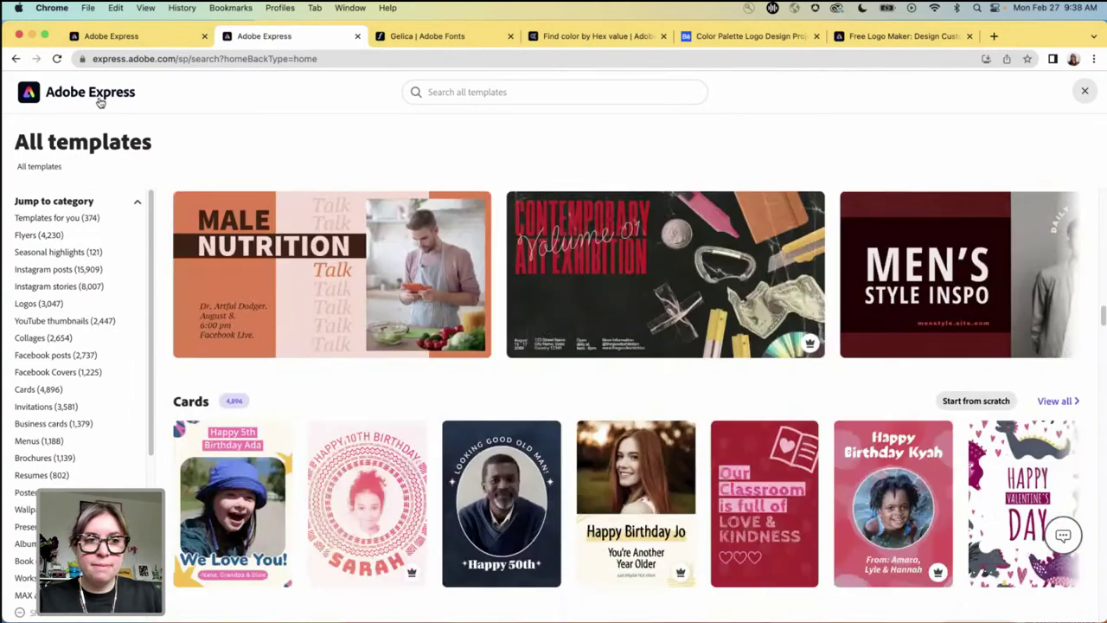
Go to the Adobe Express home page and scroll to Start from popular templates
{"action": "left_click", "coordinate": [100, 102]}
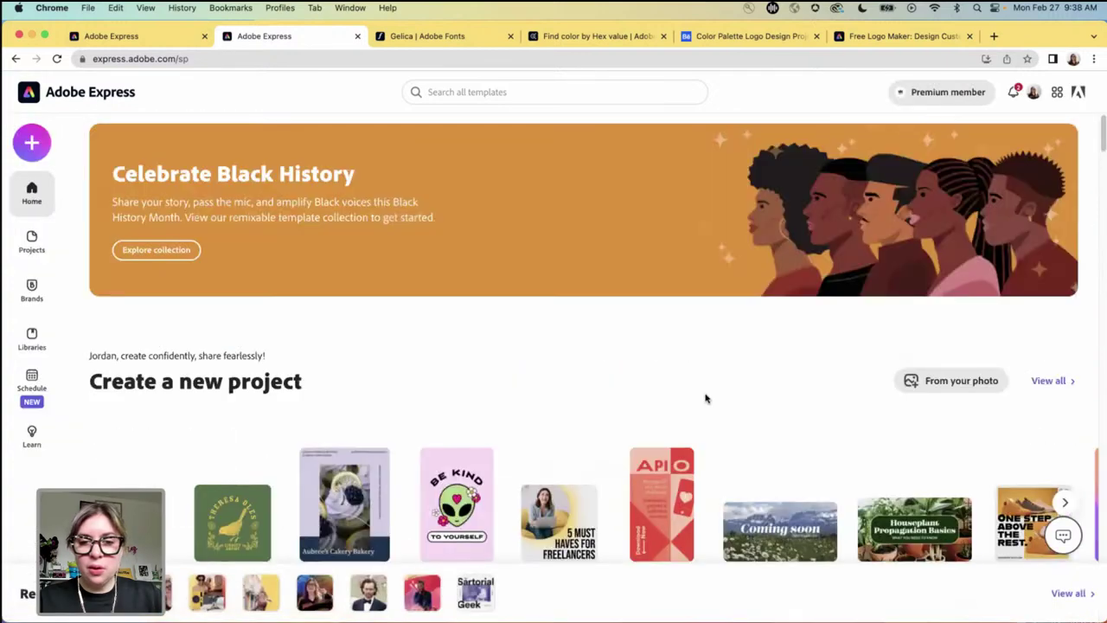
{"action": "scroll", "coordinate": [706, 396], "scroll_direction": "down", "scroll_amount": 3}
{"action": "scroll", "coordinate": [554, 304], "scroll_direction": "down", "scroll_amount": 5}
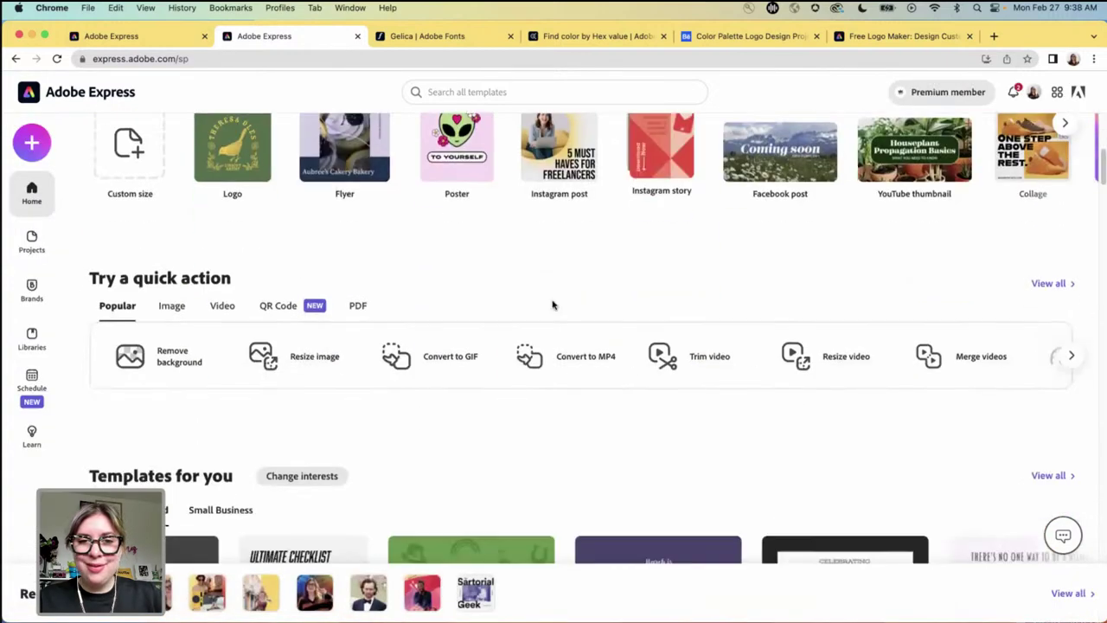
{"action": "scroll", "coordinate": [519, 303], "scroll_direction": "up", "scroll_amount": 6}
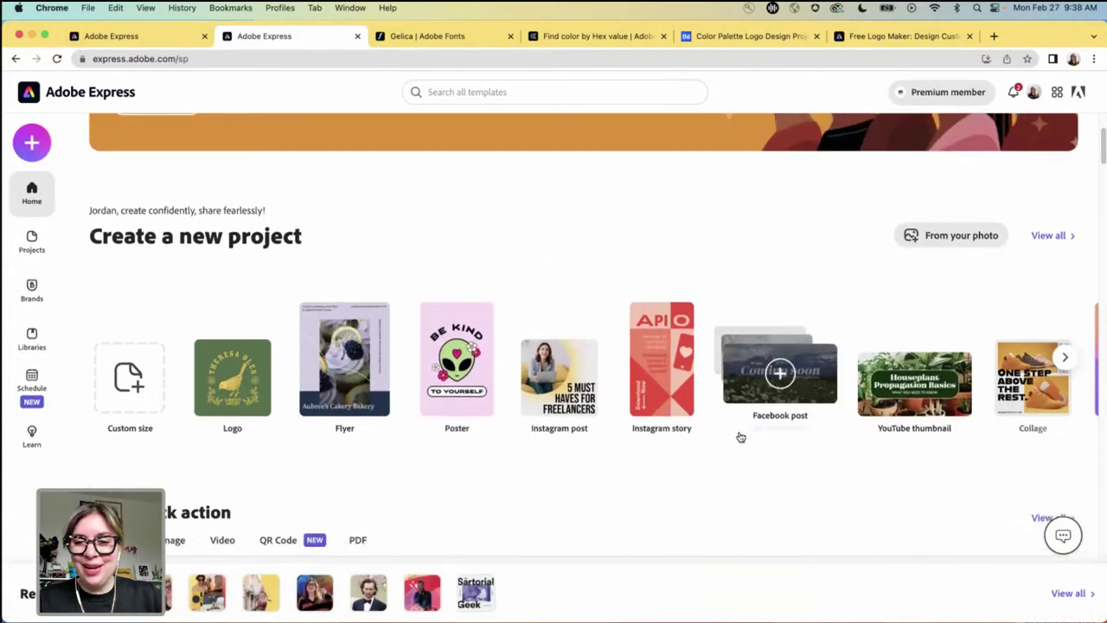
{"action": "scroll", "coordinate": [744, 425], "scroll_direction": "down", "scroll_amount": 5}
{"action": "scroll", "coordinate": [745, 418], "scroll_direction": "down", "scroll_amount": 4}
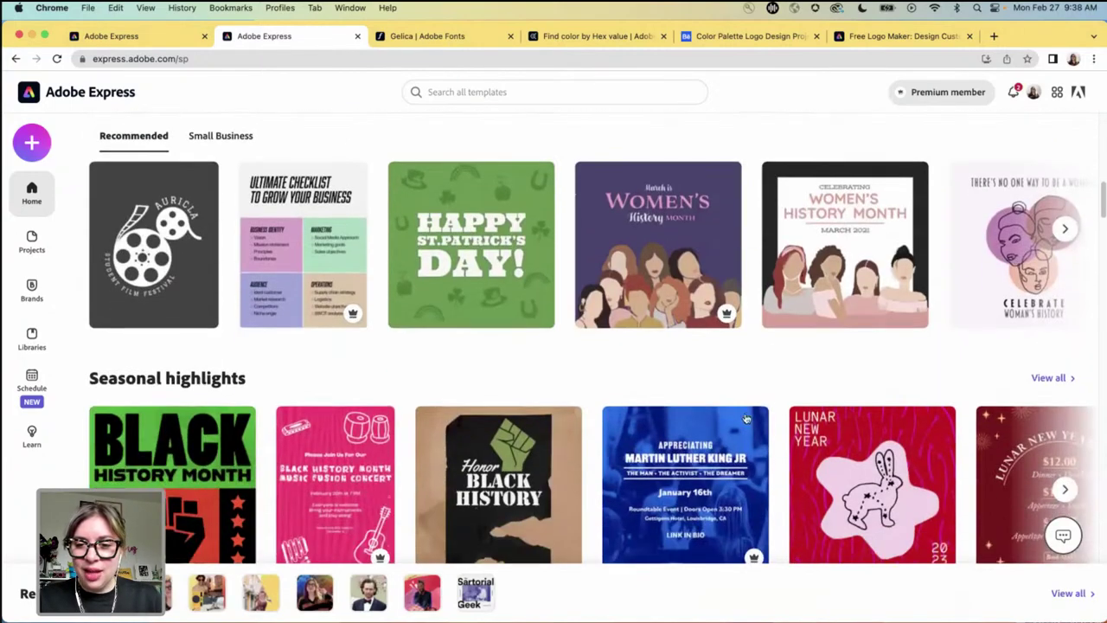
{"action": "scroll", "coordinate": [778, 399], "scroll_direction": "down", "scroll_amount": 1}
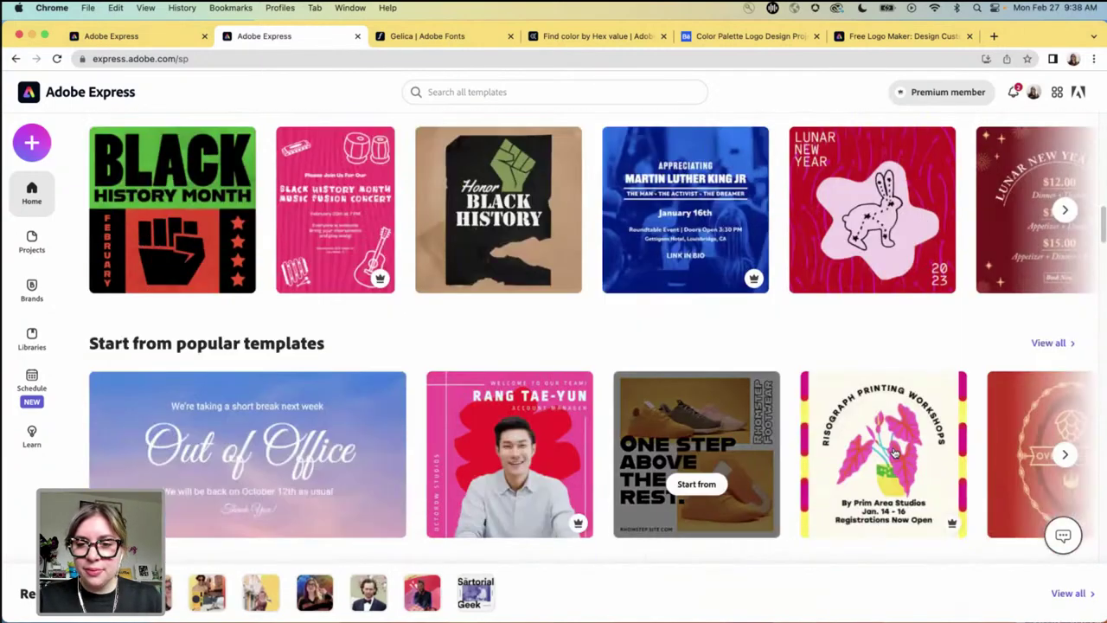
Create a design from the Risograph Printing Workshops template and bring up its Share menu
{"action": "left_click", "coordinate": [891, 460]}
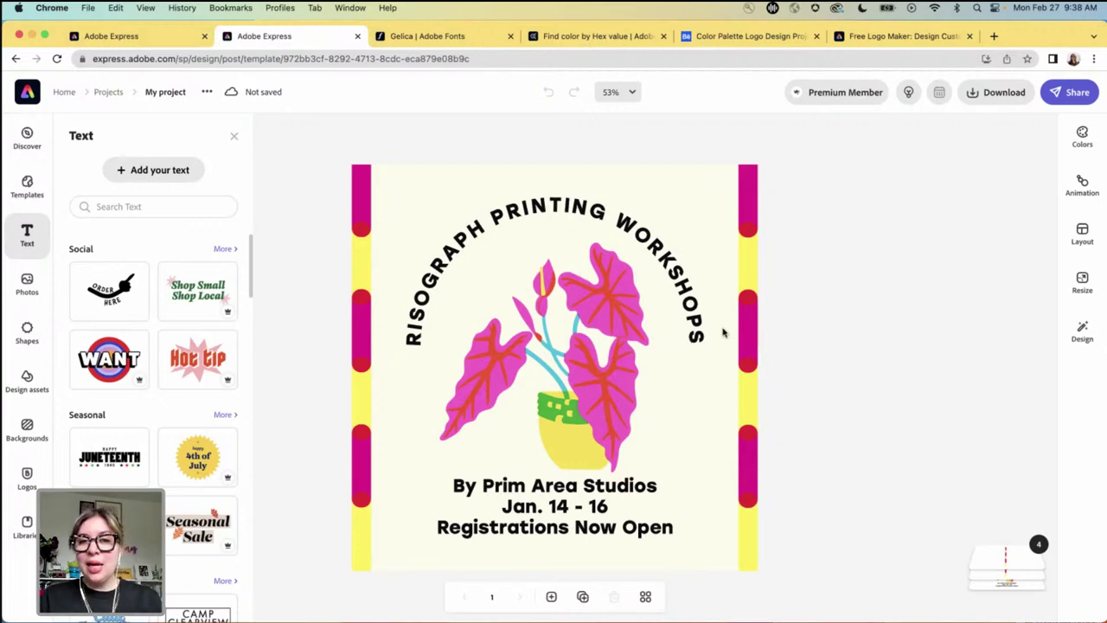
{"action": "left_click", "coordinate": [561, 210]}
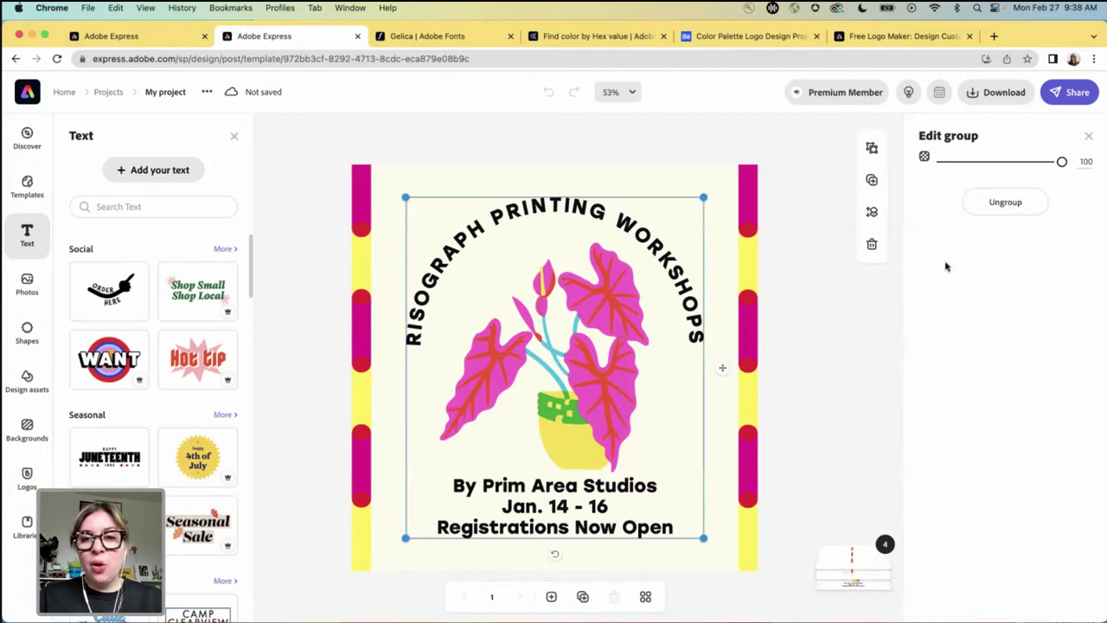
{"action": "left_click", "coordinate": [883, 326]}
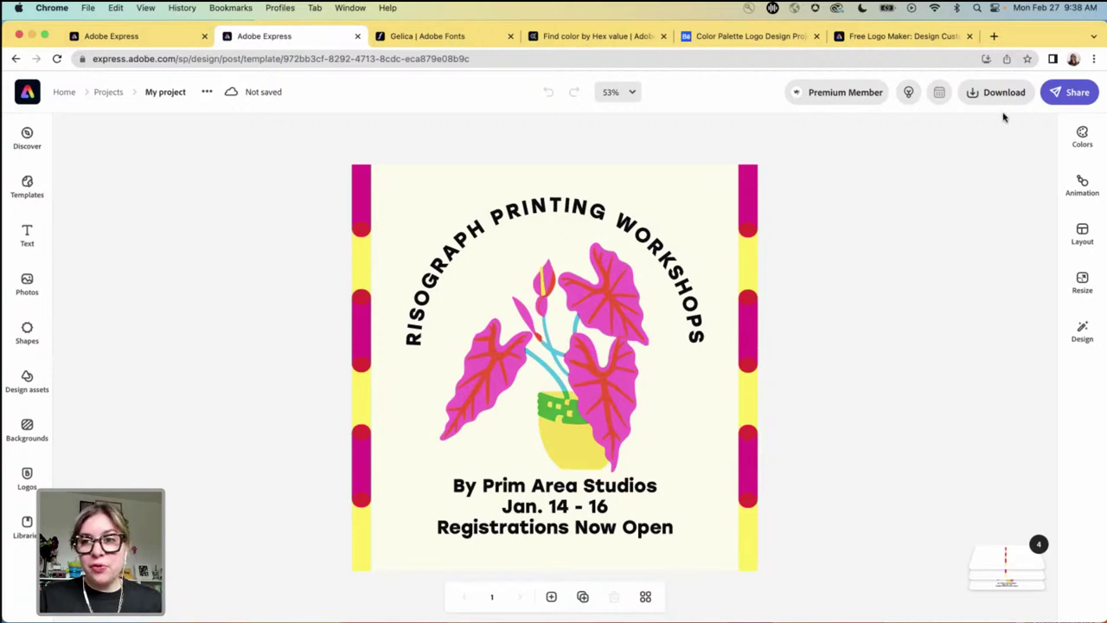
{"action": "left_click", "coordinate": [1071, 91]}
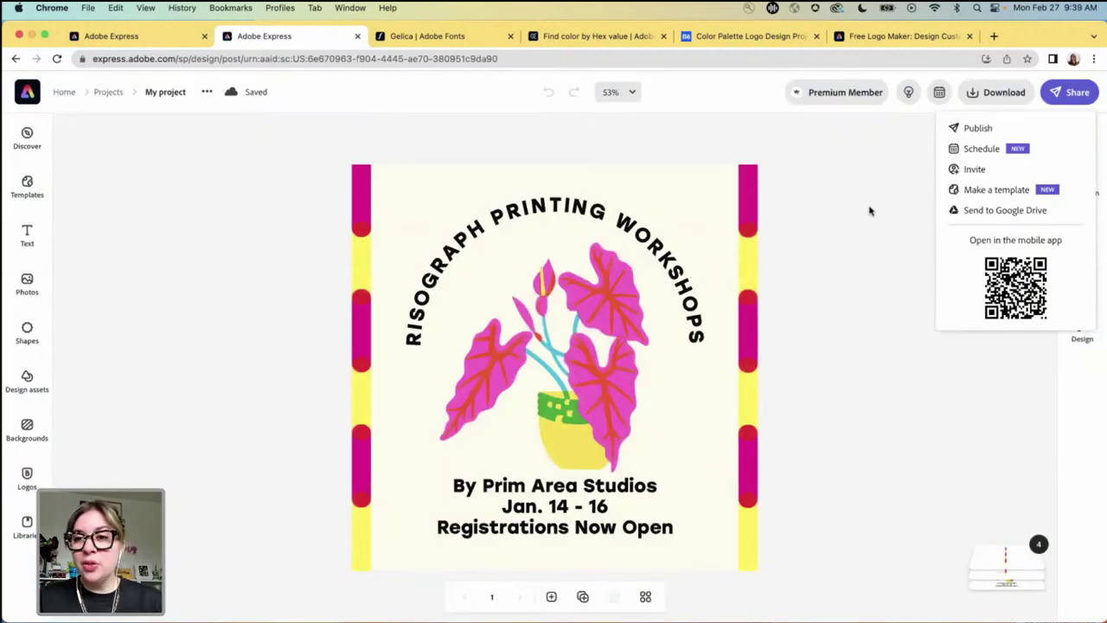
Save the design as template 'floral workshop' in the Template Inspiration library
{"action": "left_click", "coordinate": [993, 191]}
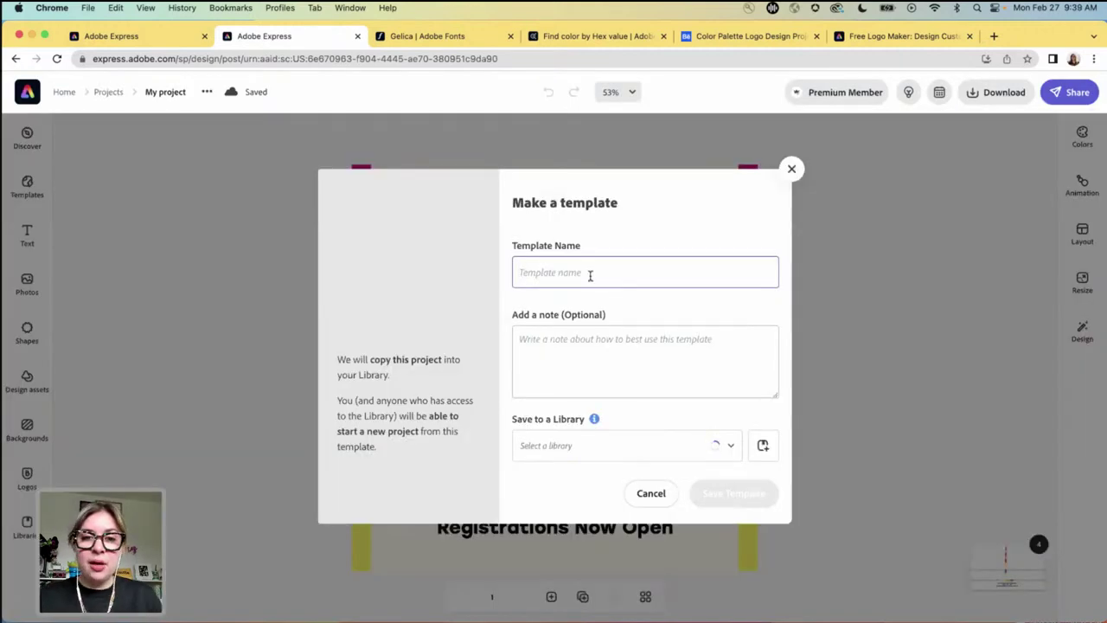
{"action": "type", "text": "floral workshop"}
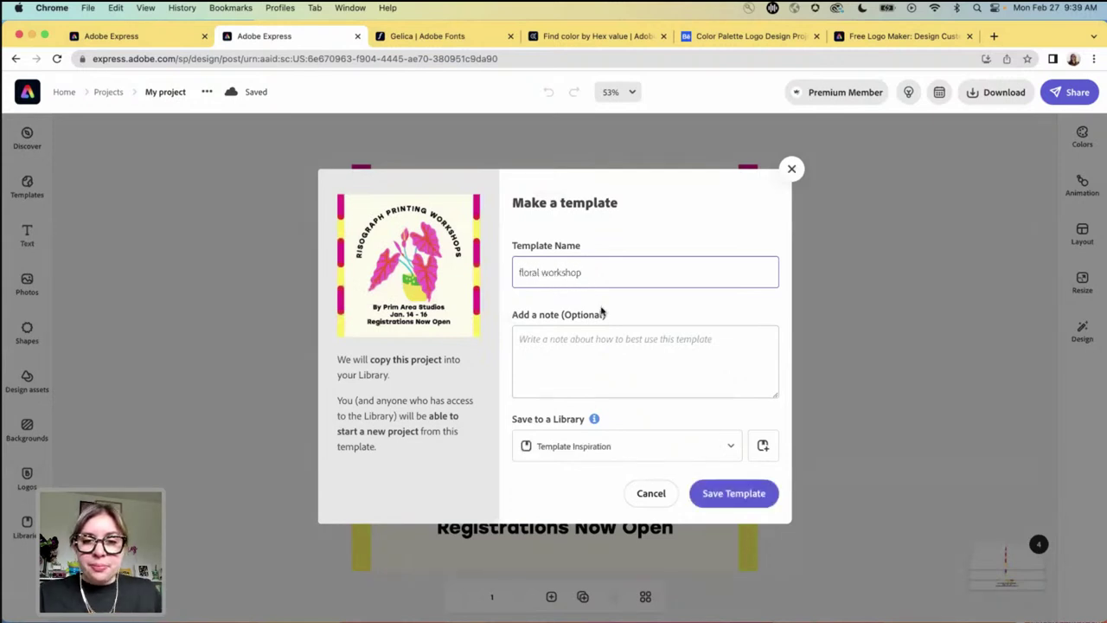
{"action": "left_click", "coordinate": [731, 447]}
{"action": "left_click", "coordinate": [578, 414]}
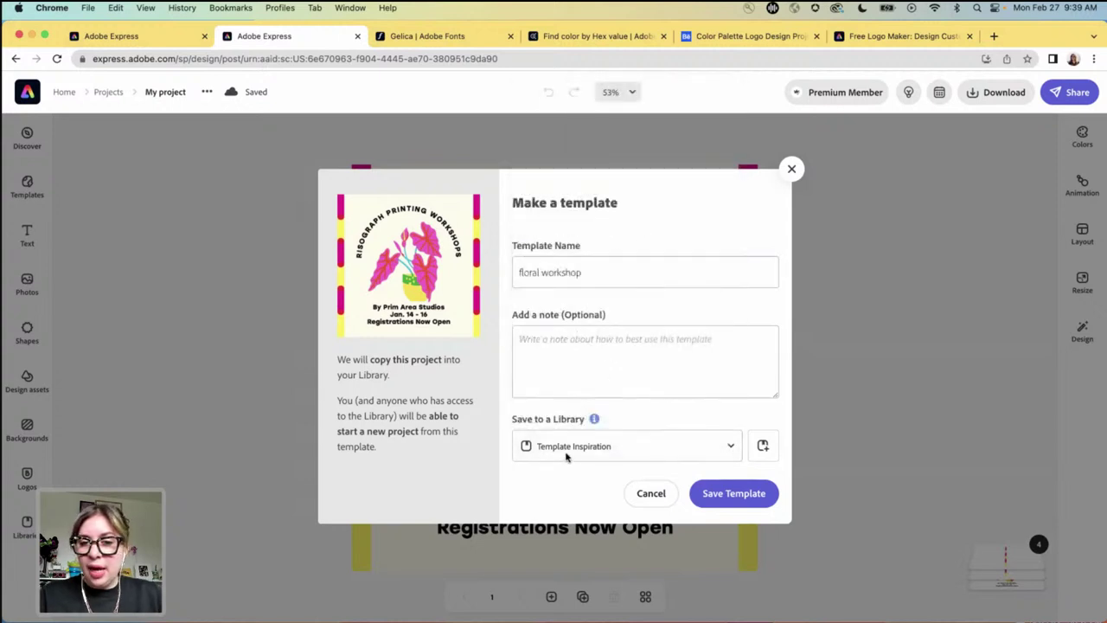
{"action": "left_click", "coordinate": [736, 498]}
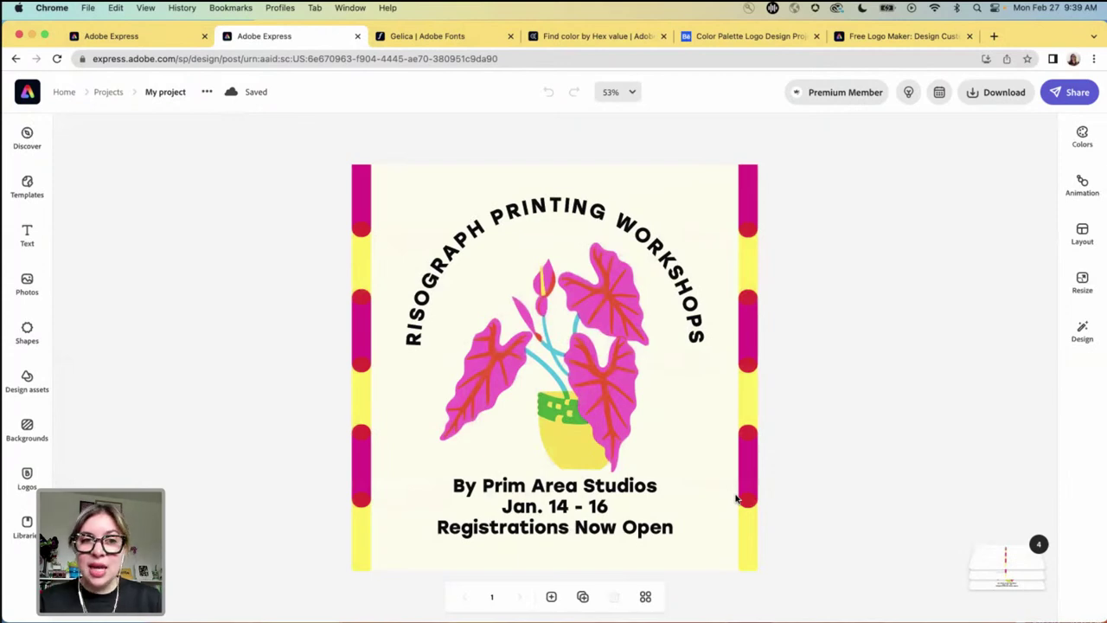
Switch to the colour palette project and back to the risograph design
{"action": "left_click", "coordinate": [141, 38]}
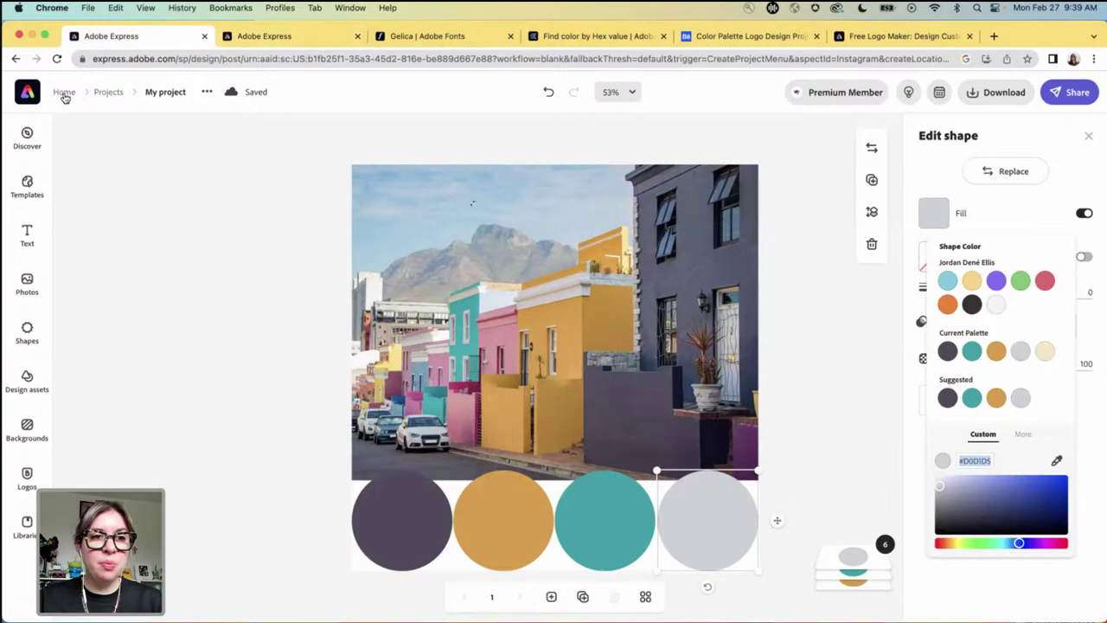
{"action": "left_click", "coordinate": [106, 93]}
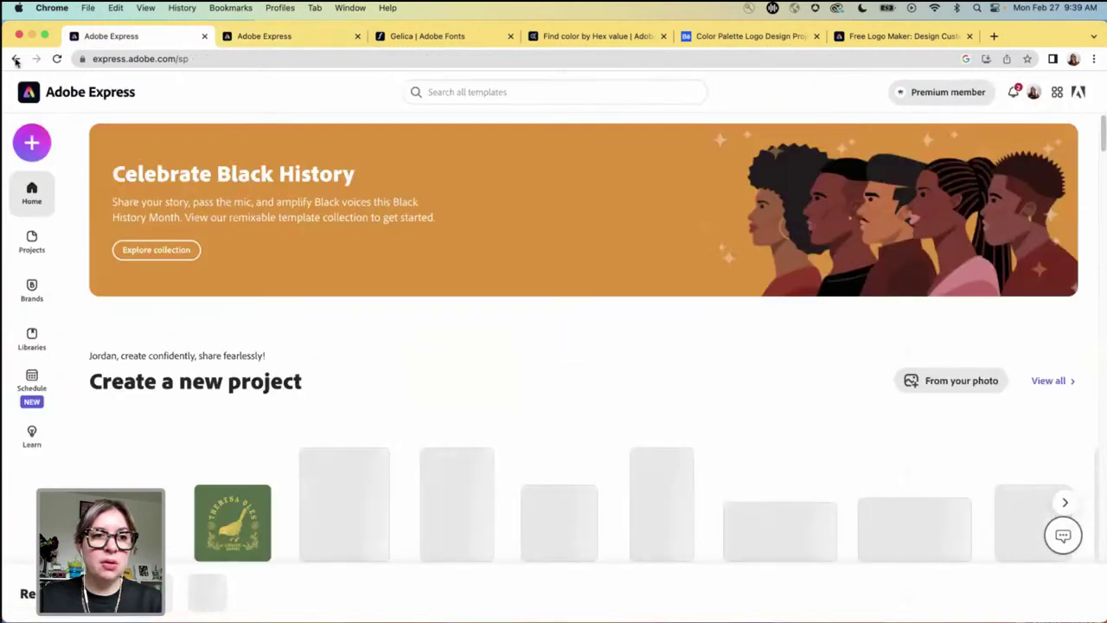
{"action": "left_click", "coordinate": [556, 519]}
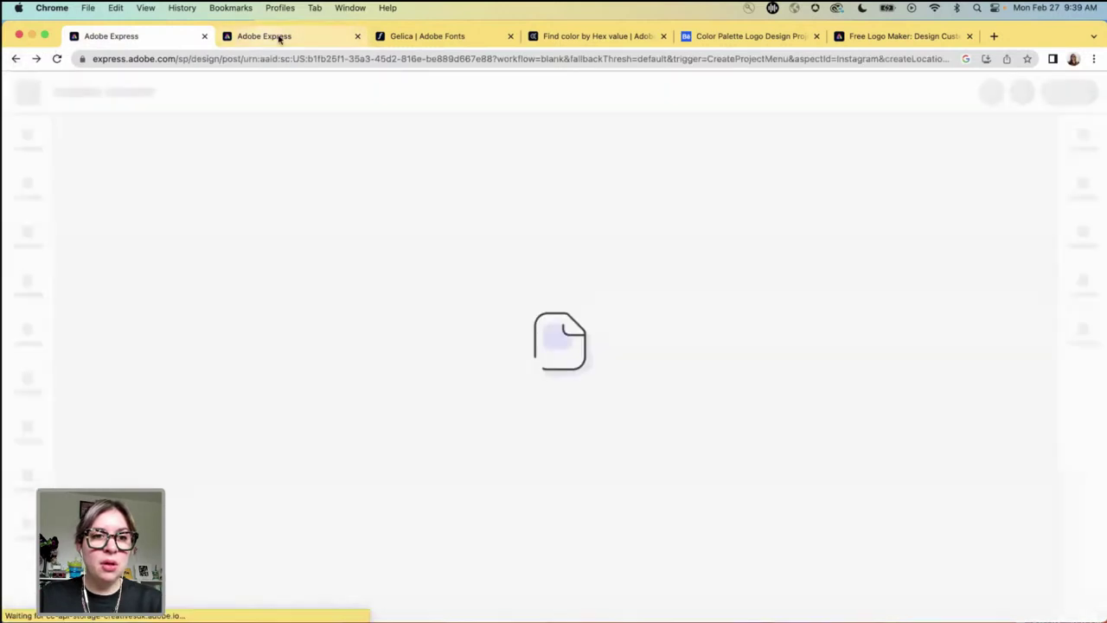
{"action": "left_click", "coordinate": [264, 35]}
From the home page, open the Template Inspiration library under Libraries
{"action": "left_click", "coordinate": [74, 93]}
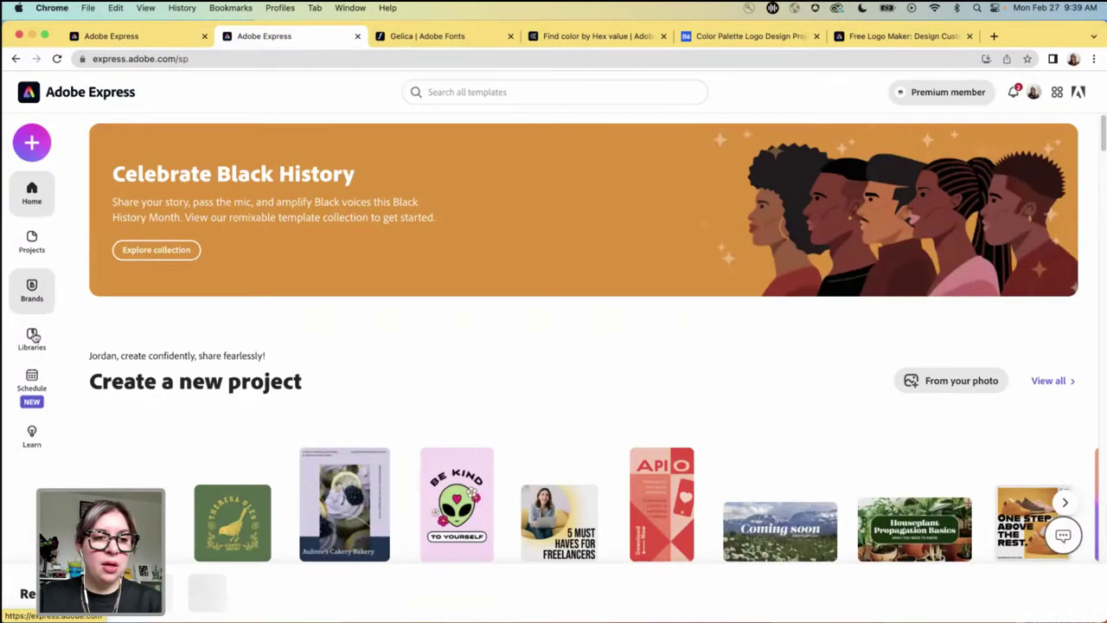
{"action": "left_click", "coordinate": [32, 337]}
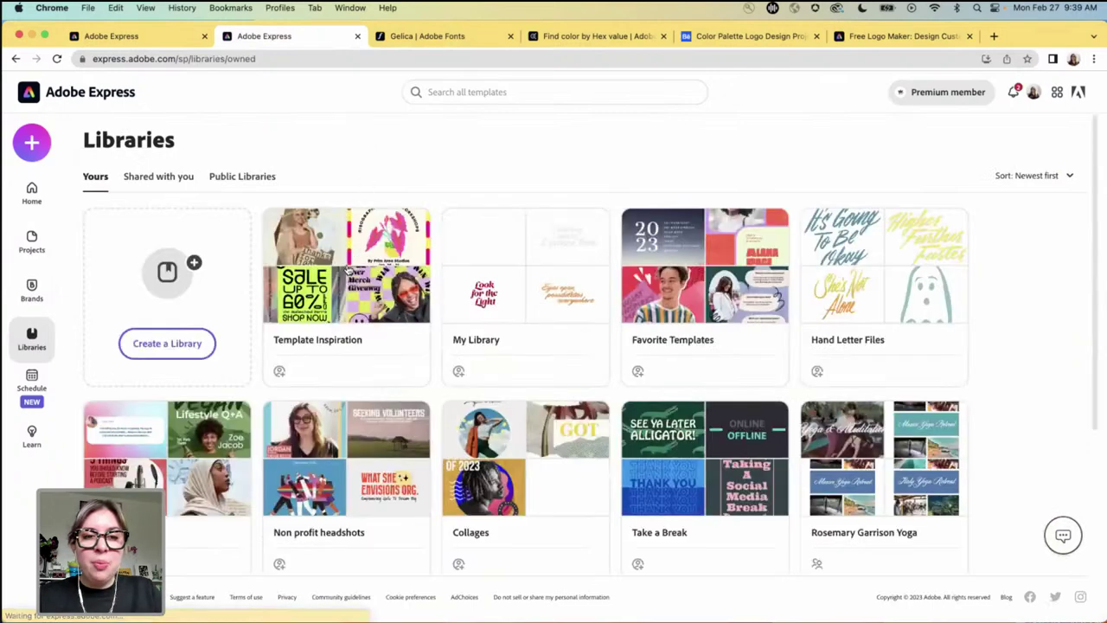
{"action": "left_click", "coordinate": [346, 273]}
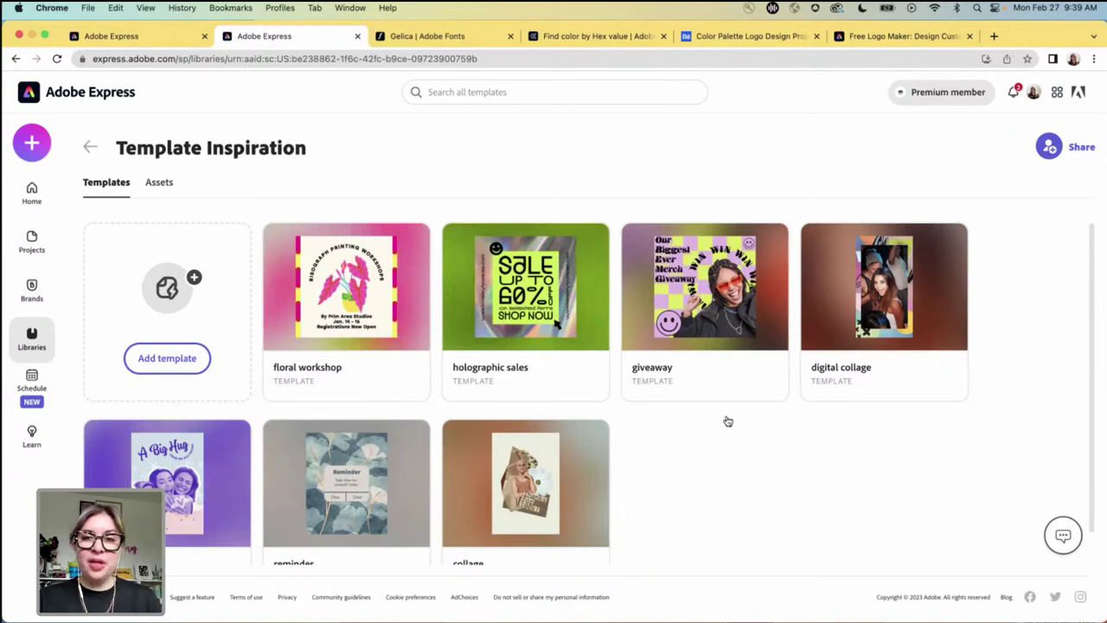
Open the giveaway design's brand options to show the brands available to switch to
{"action": "mouse_move", "coordinate": [715, 291]}
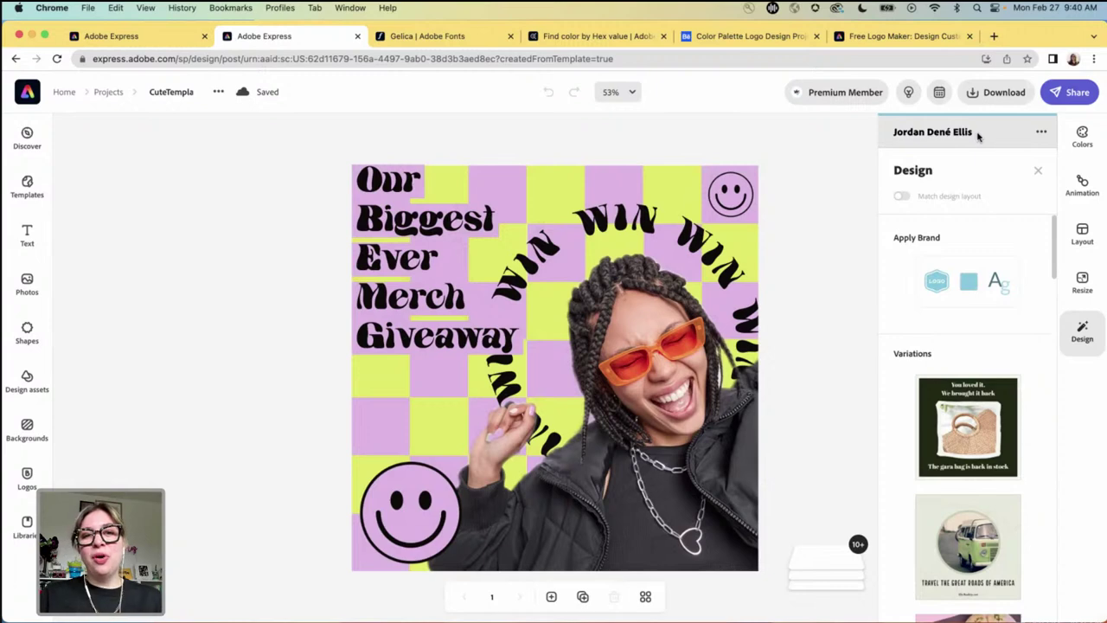
{"action": "left_click", "coordinate": [1043, 134]}
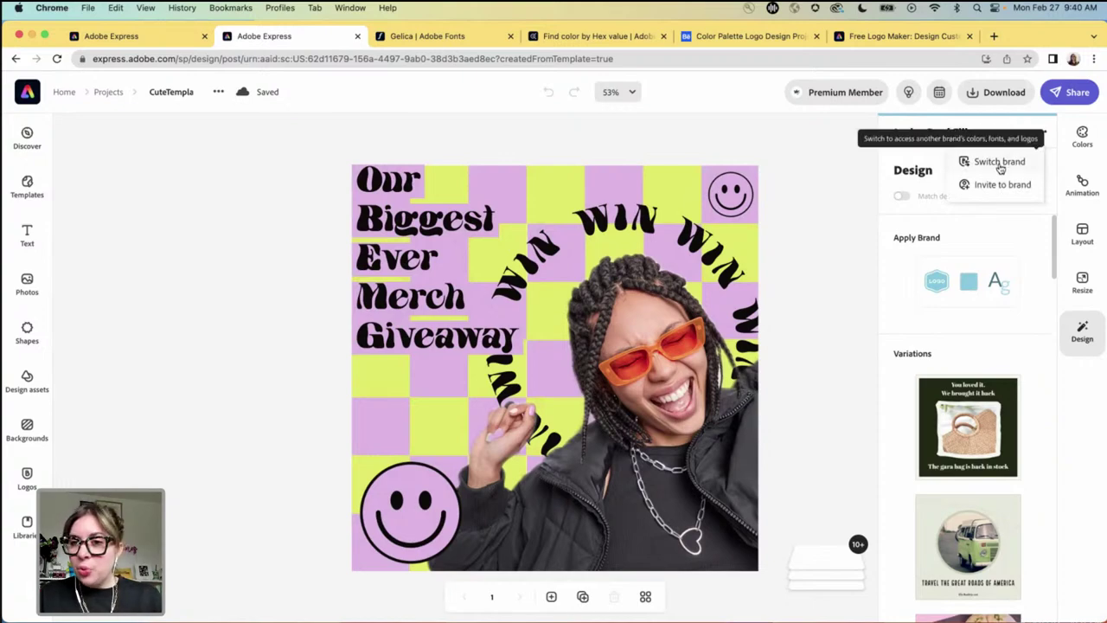
{"action": "left_click", "coordinate": [1029, 164]}
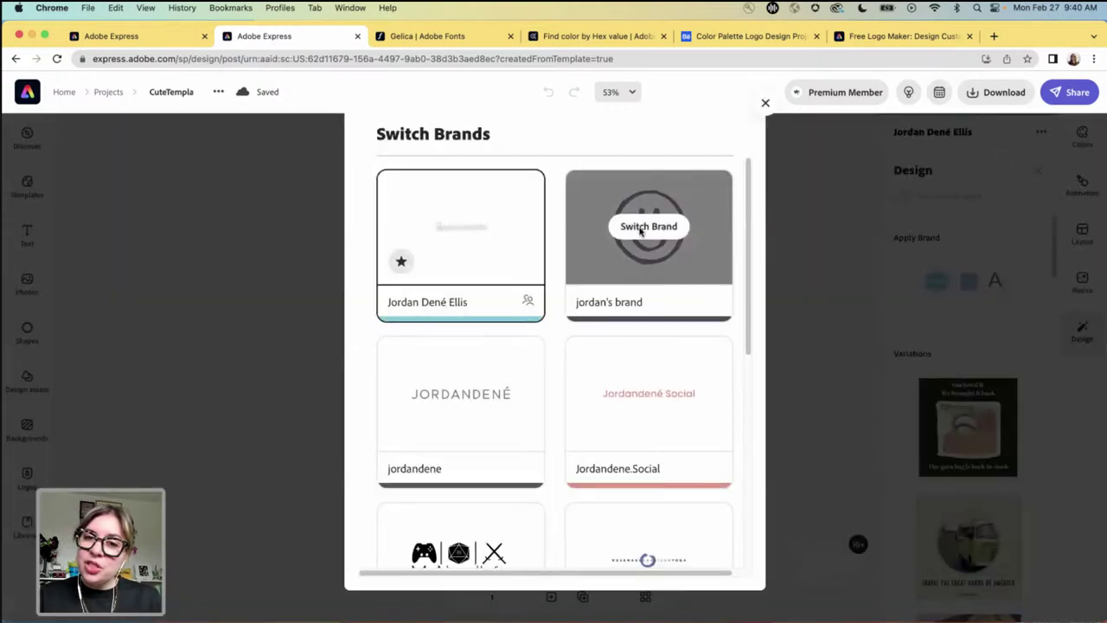
Apply the smiley-logo brand, then select the pink square, headline and model photo
{"action": "left_click", "coordinate": [640, 229]}
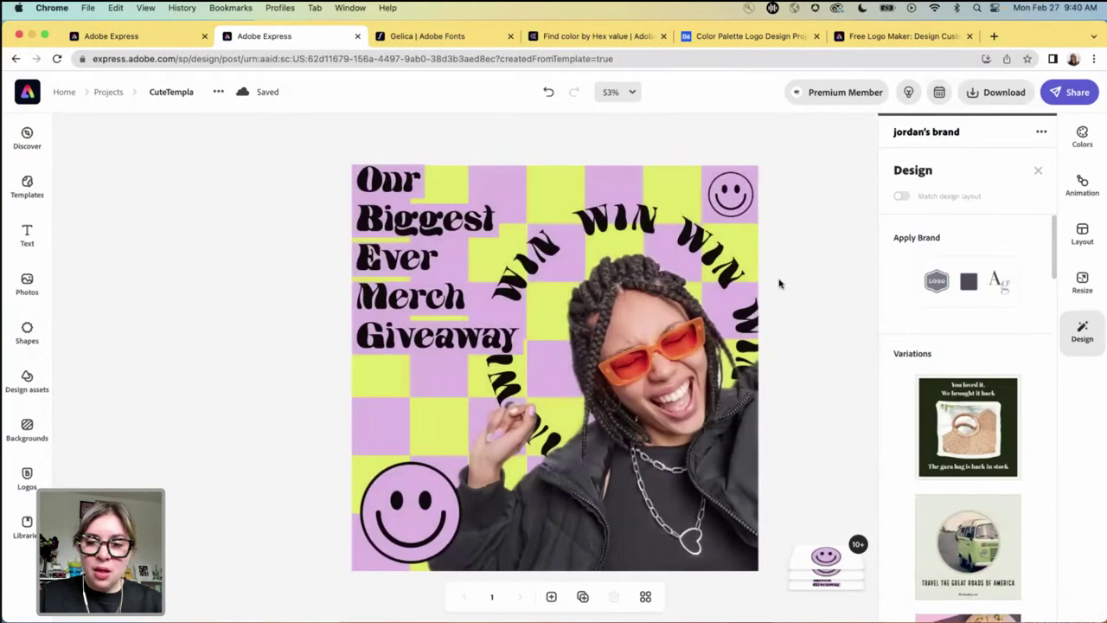
{"action": "left_click", "coordinate": [794, 274]}
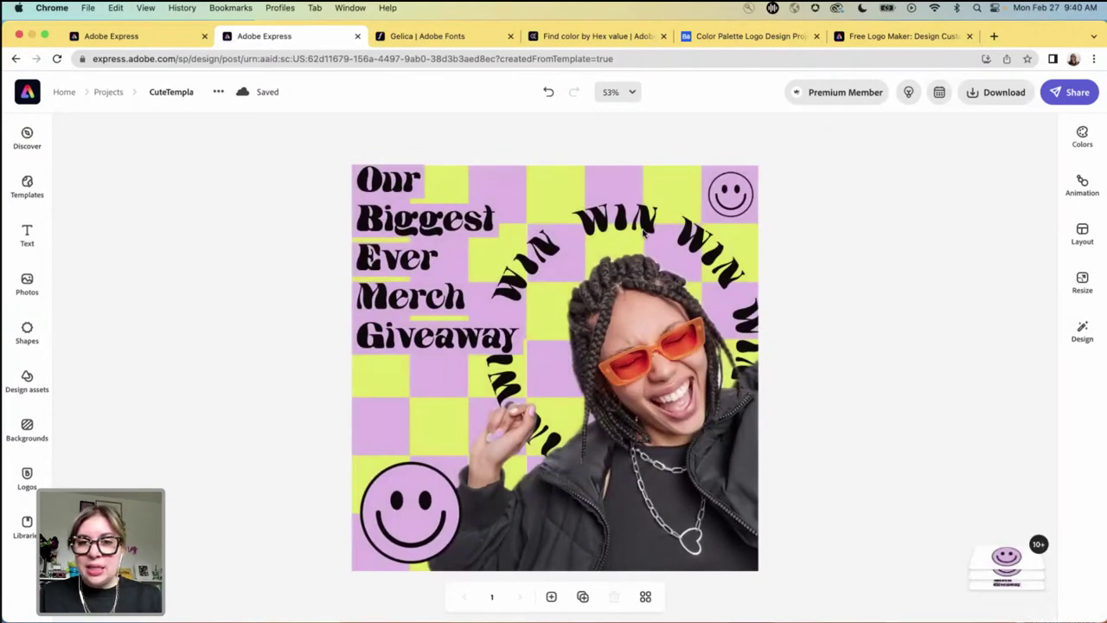
{"action": "left_click", "coordinate": [612, 183]}
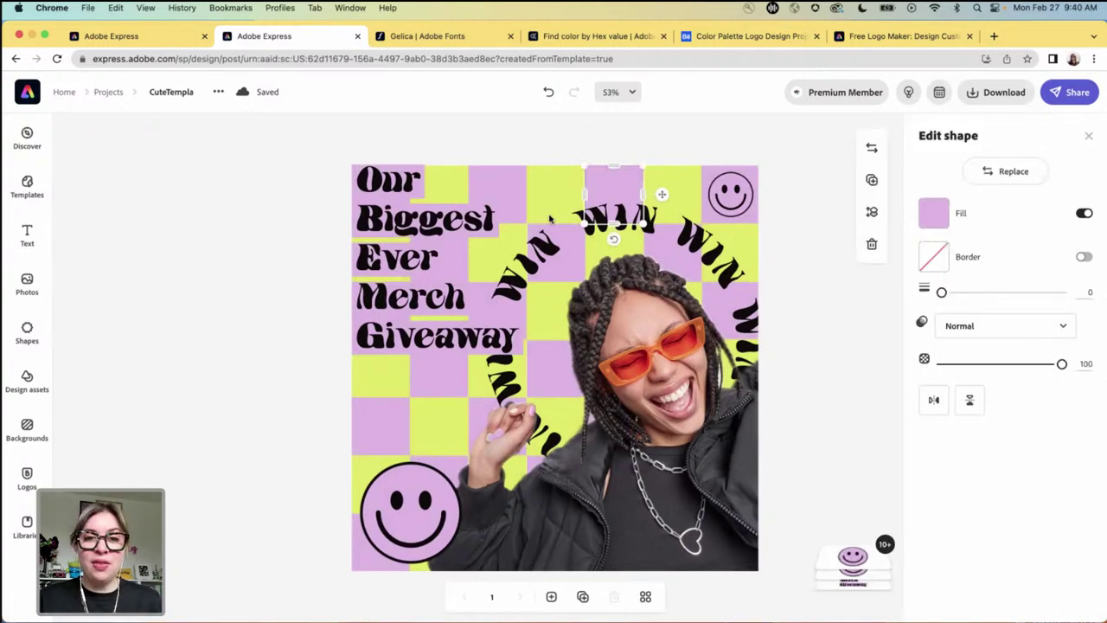
{"action": "left_click", "coordinate": [510, 260]}
{"action": "left_click", "coordinate": [607, 189]}
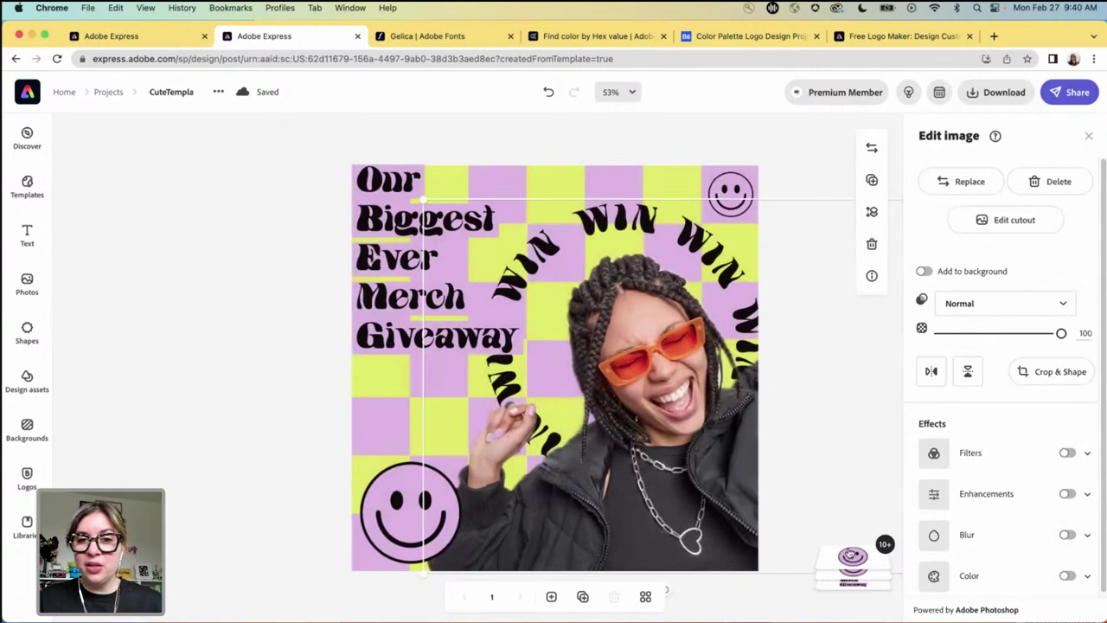
Check the curved WIN text and yellow square in the layers, then show the brand logos
{"action": "left_click", "coordinate": [852, 557]}
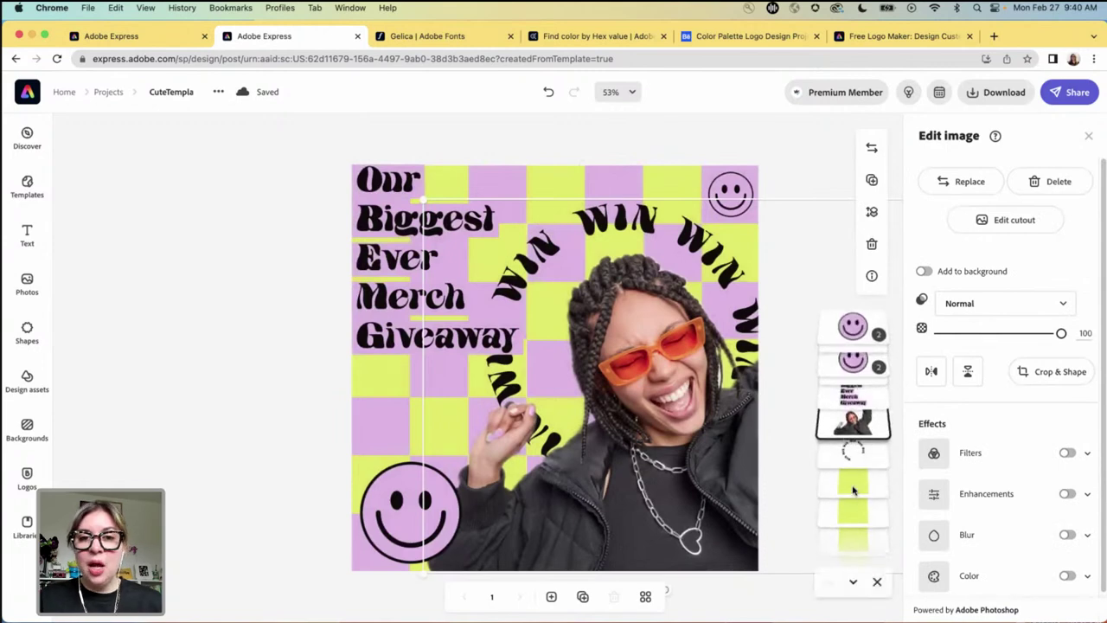
{"action": "left_click", "coordinate": [682, 184]}
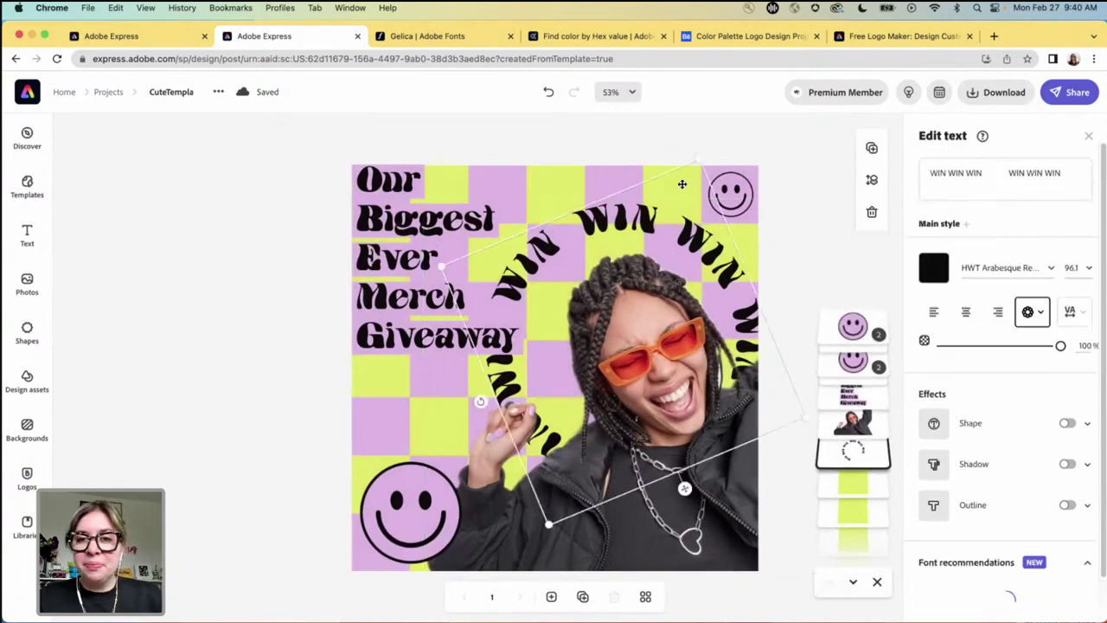
{"action": "left_click", "coordinate": [852, 487]}
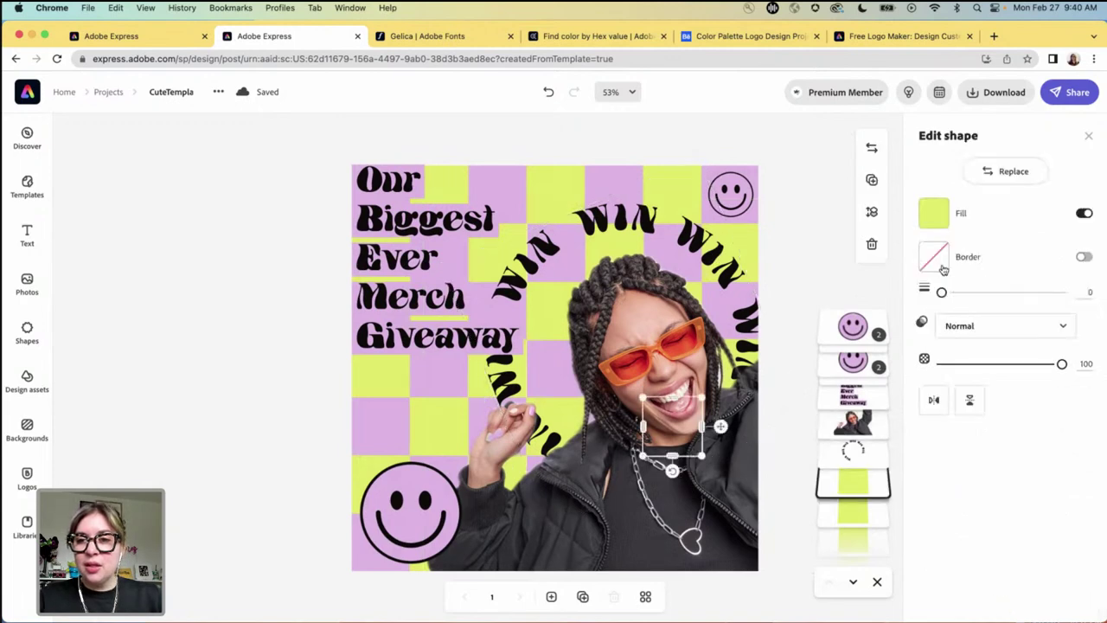
{"action": "left_click", "coordinate": [194, 193]}
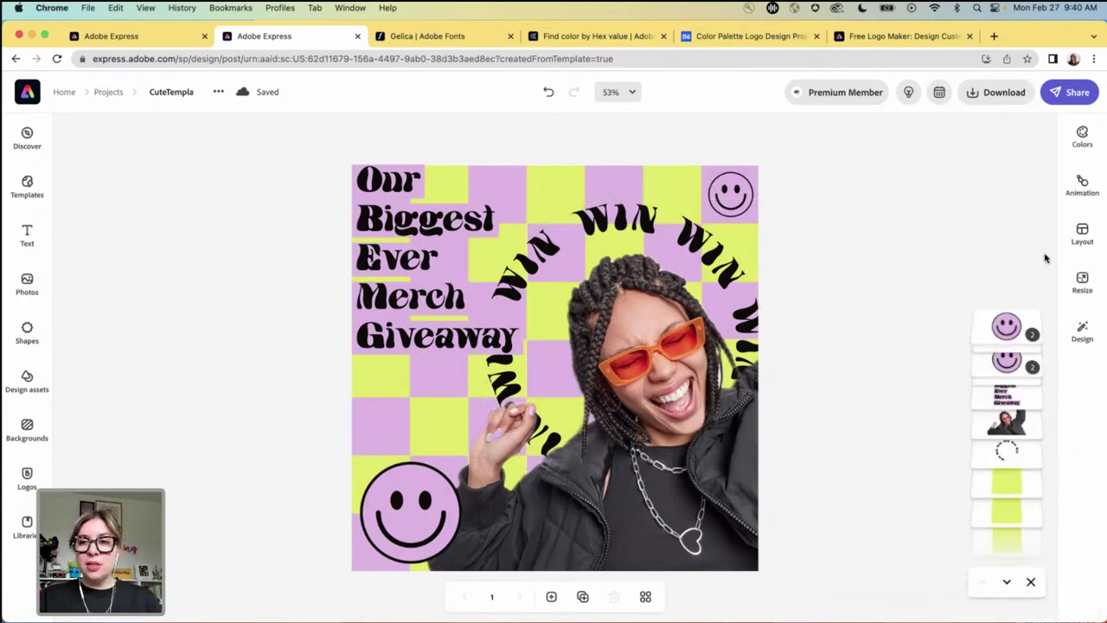
{"action": "left_click", "coordinate": [1082, 329]}
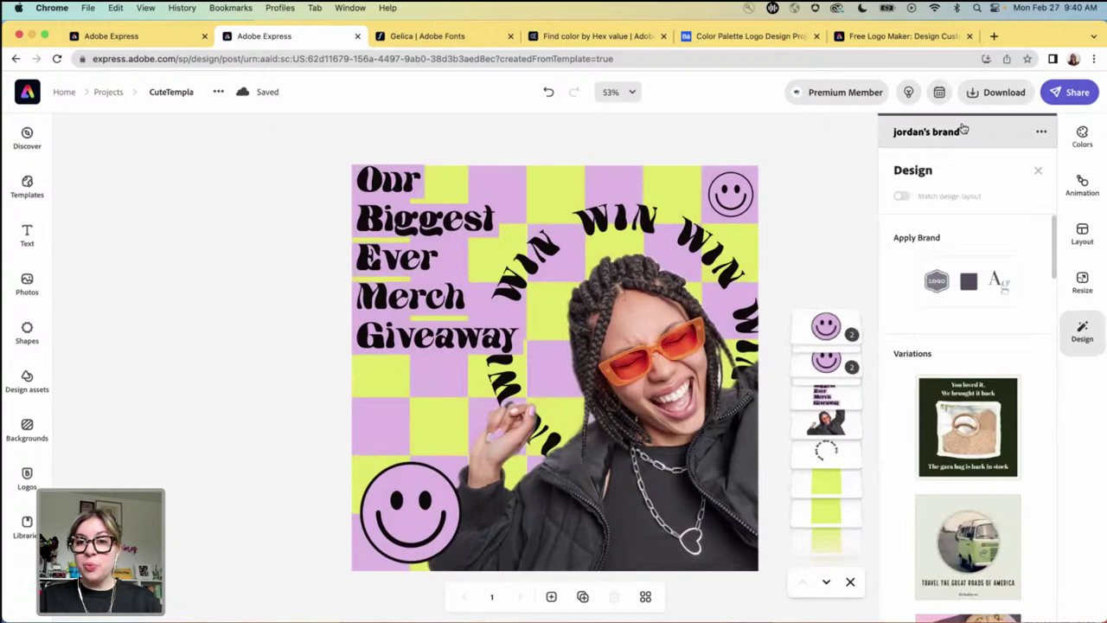
{"action": "left_click", "coordinate": [833, 183]}
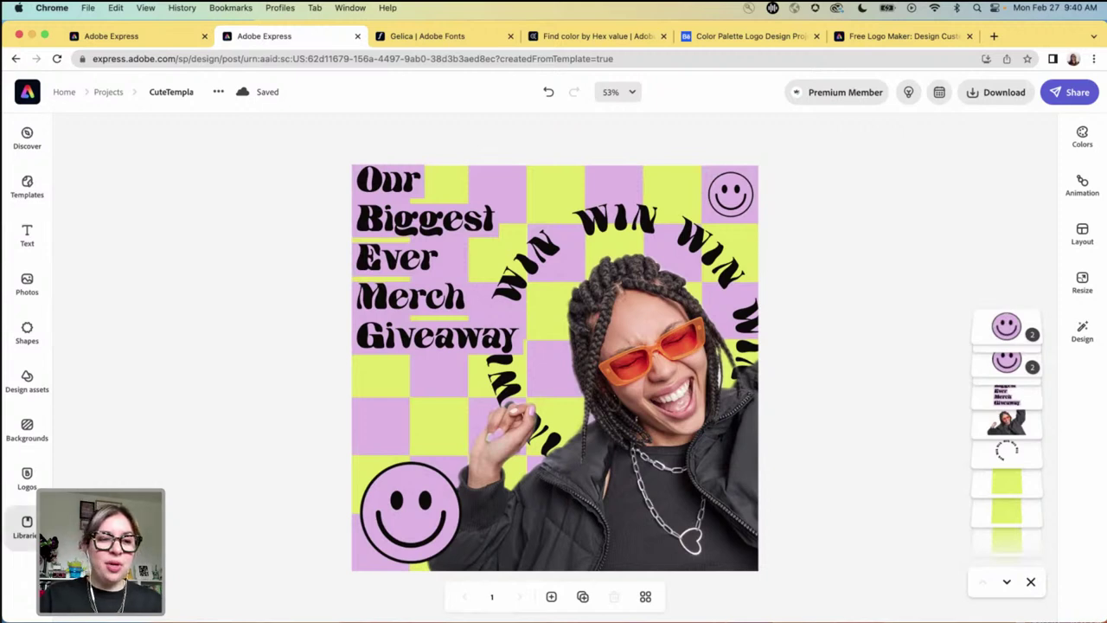
{"action": "left_click", "coordinate": [45, 480]}
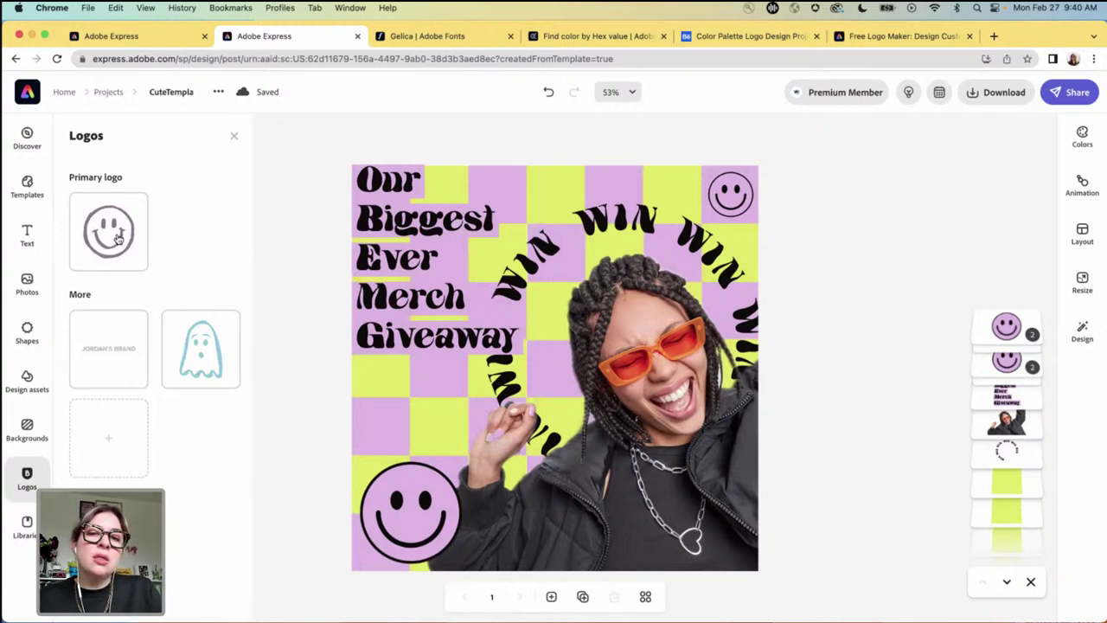
Add the primary smiley logo at top right and delete the purple smiley group
{"action": "left_click", "coordinate": [119, 238]}
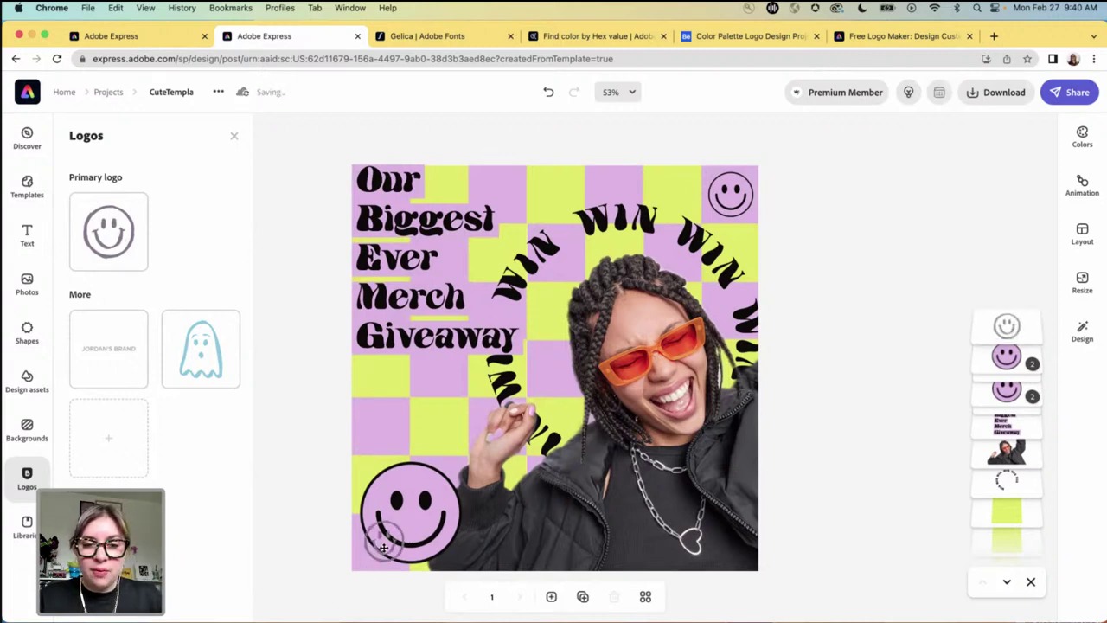
{"action": "left_click_drag", "start_coordinate": [384, 547], "coordinate": [705, 210]}
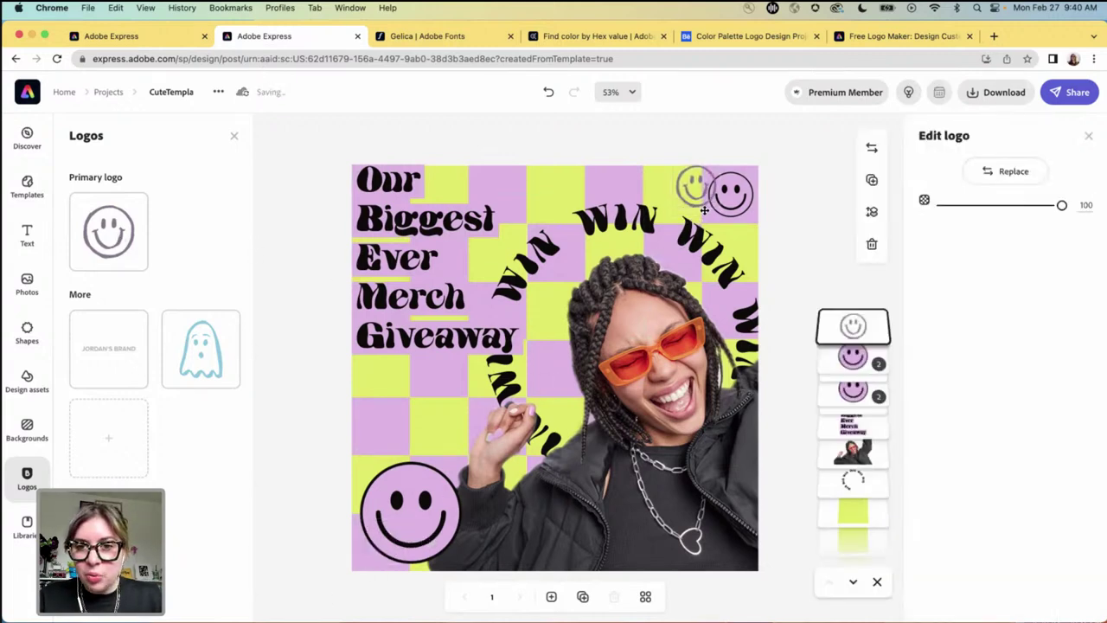
{"action": "left_click", "coordinate": [742, 205]}
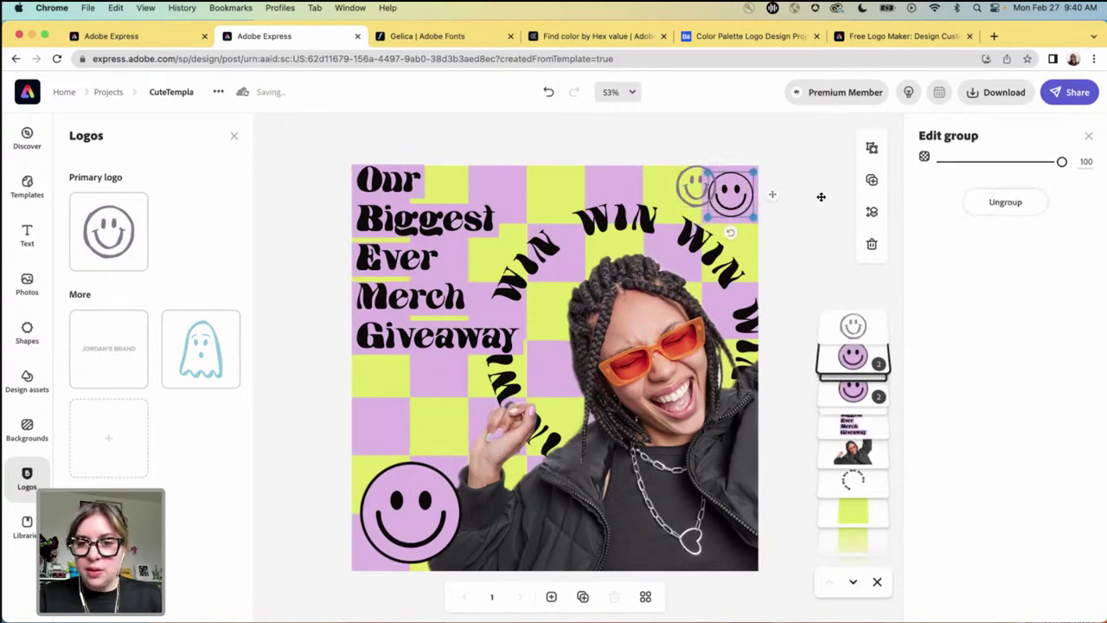
{"action": "key", "text": "Delete"}
Settle the outline smiley logo into the top-right corner
{"action": "left_click", "coordinate": [706, 195]}
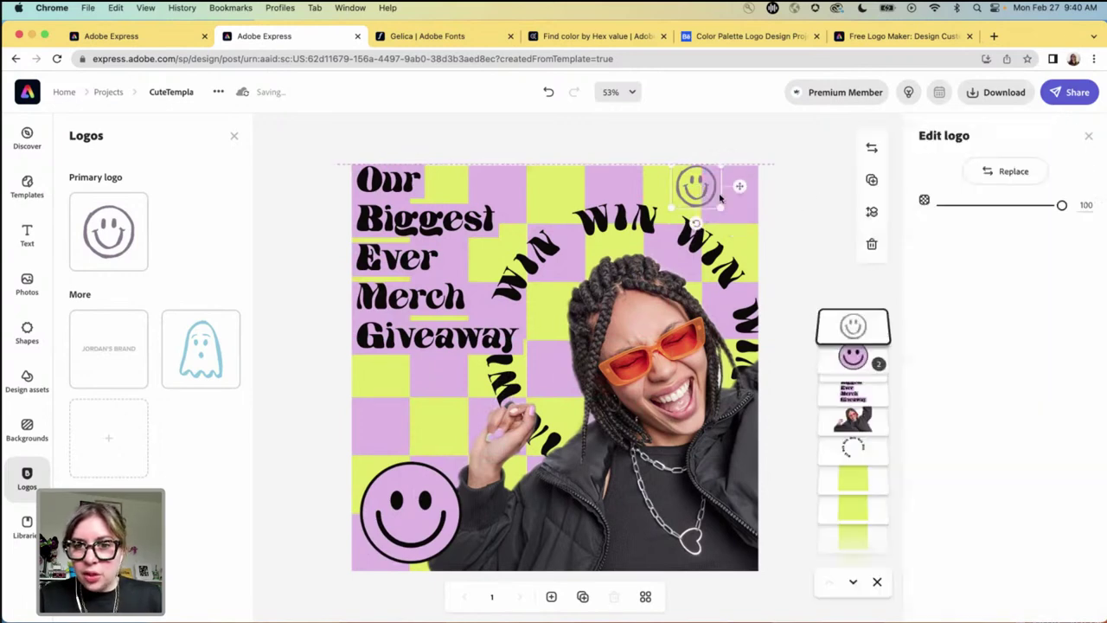
{"action": "left_click_drag", "start_coordinate": [705, 194], "coordinate": [732, 208]}
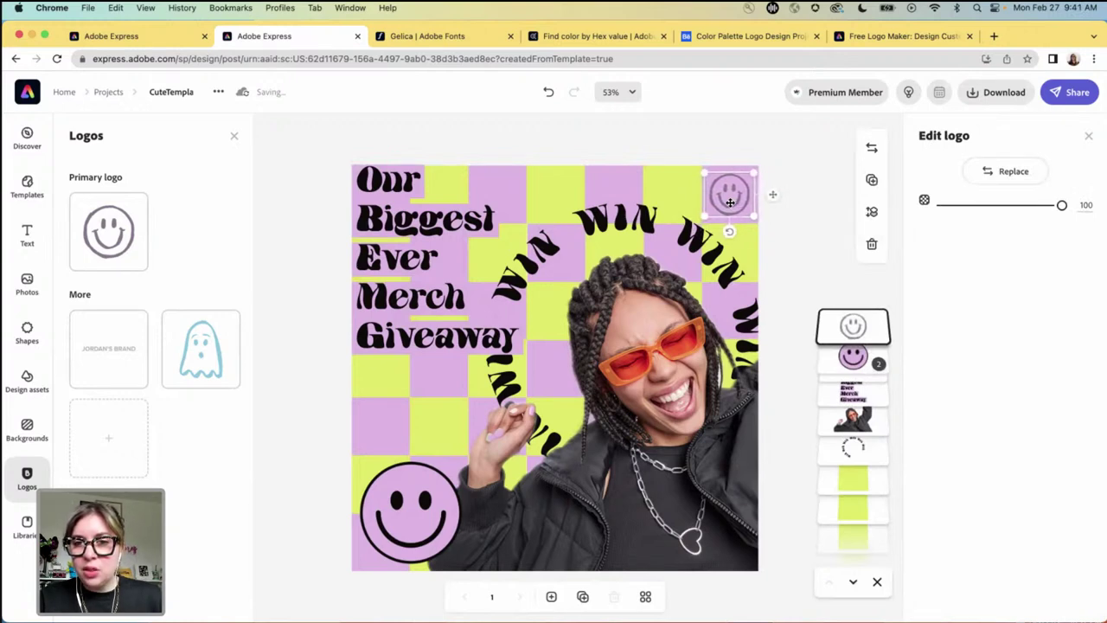
{"action": "left_click", "coordinate": [823, 256]}
{"action": "left_click", "coordinate": [733, 192]}
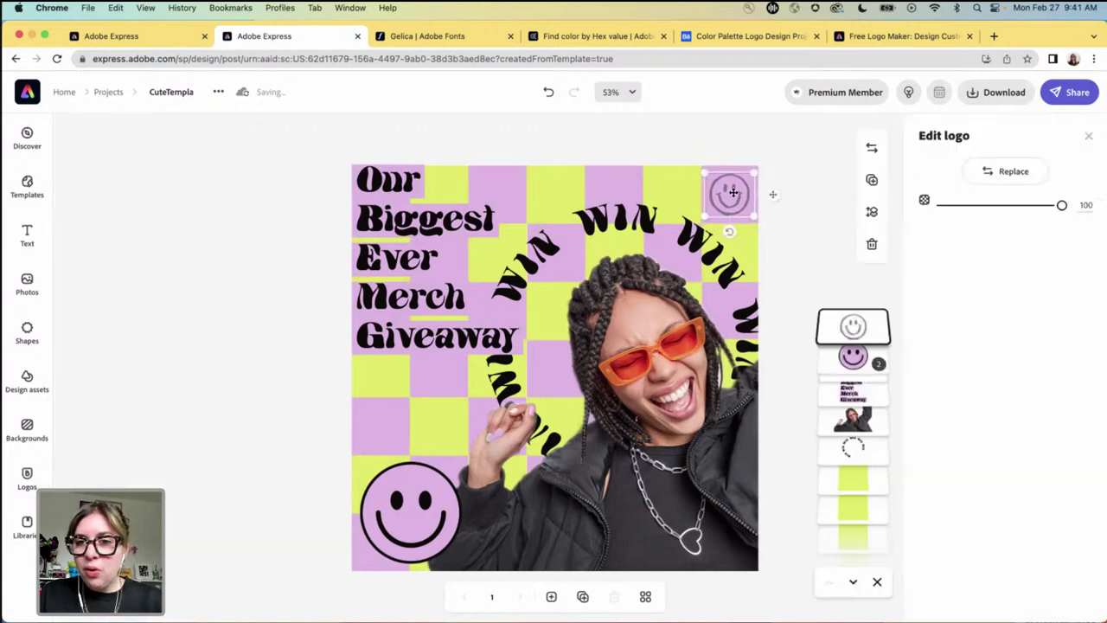
{"action": "left_click", "coordinate": [800, 228]}
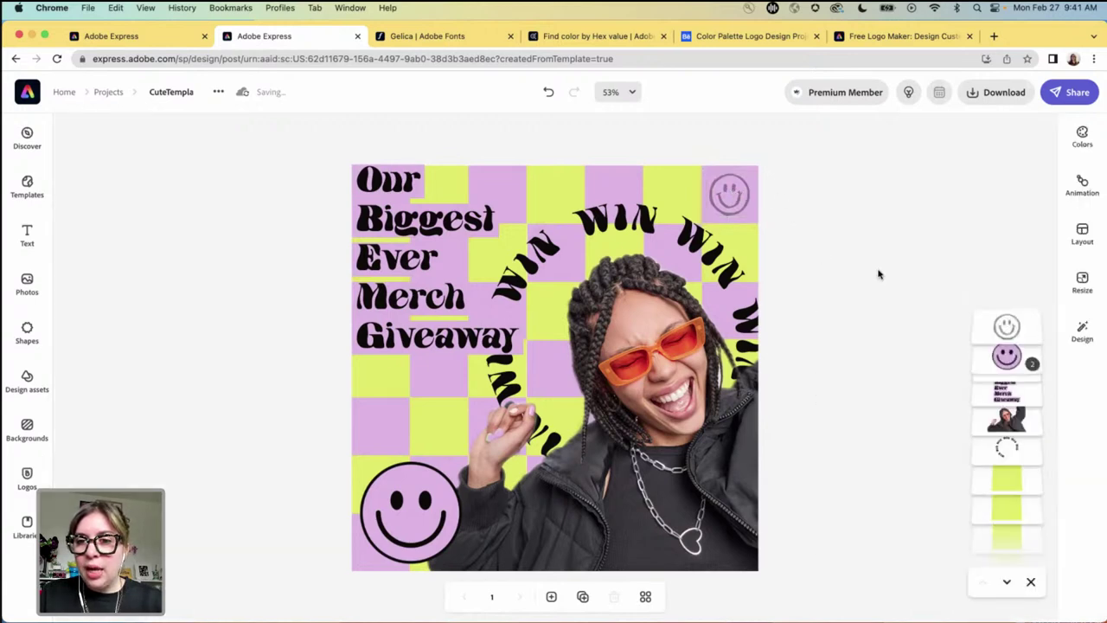
Make the smiley logo light grey and the lime square behind WIN teal
{"action": "left_click", "coordinate": [751, 175]}
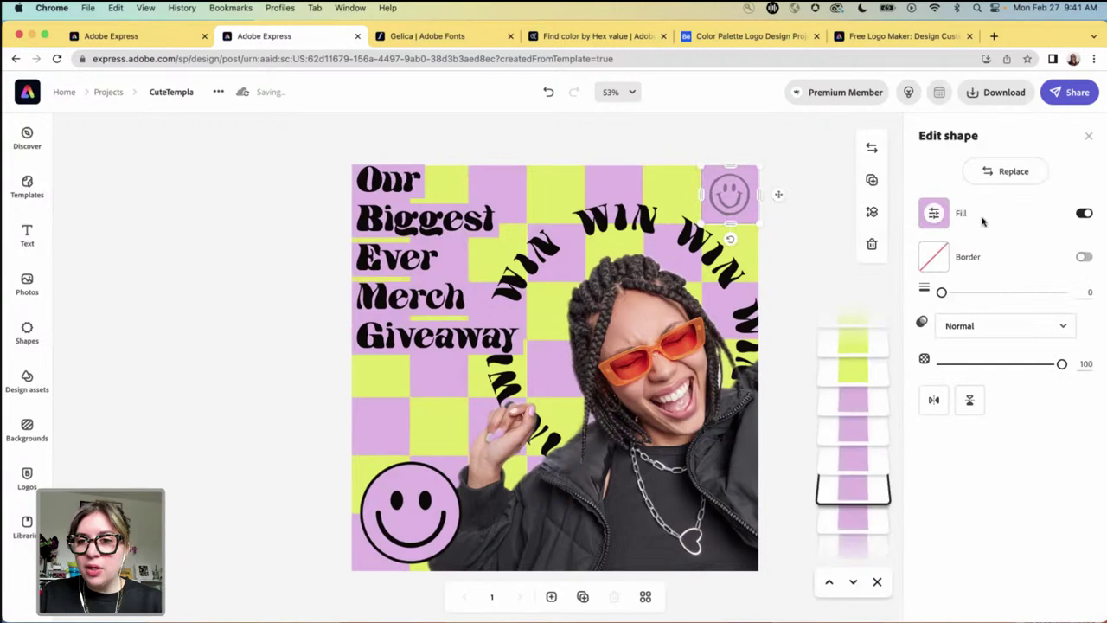
{"action": "left_click", "coordinate": [933, 212]}
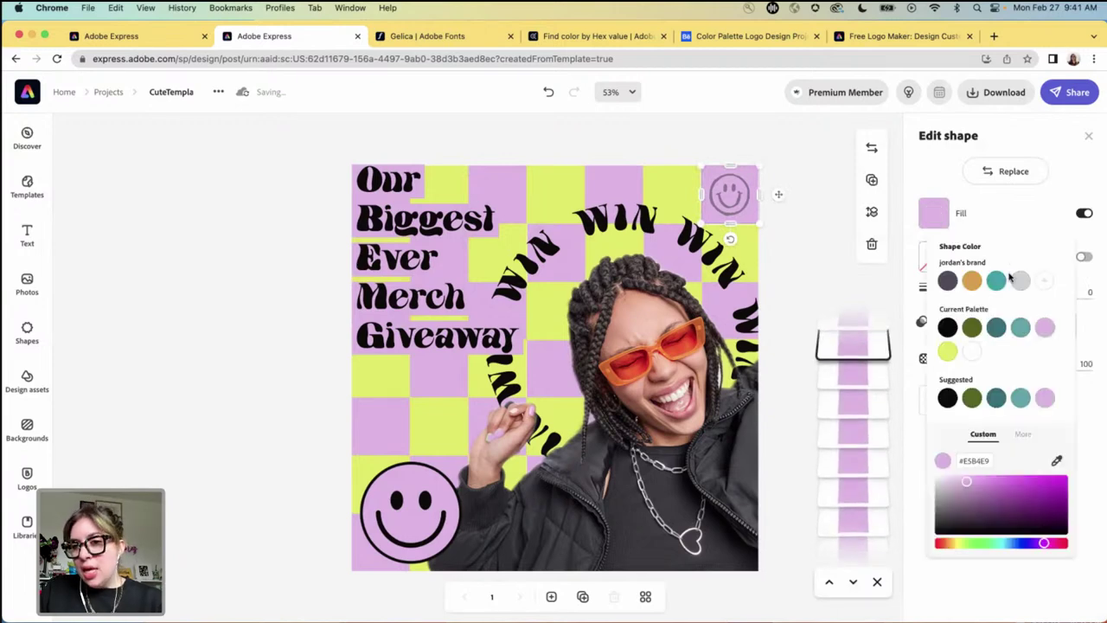
{"action": "left_click", "coordinate": [1022, 282]}
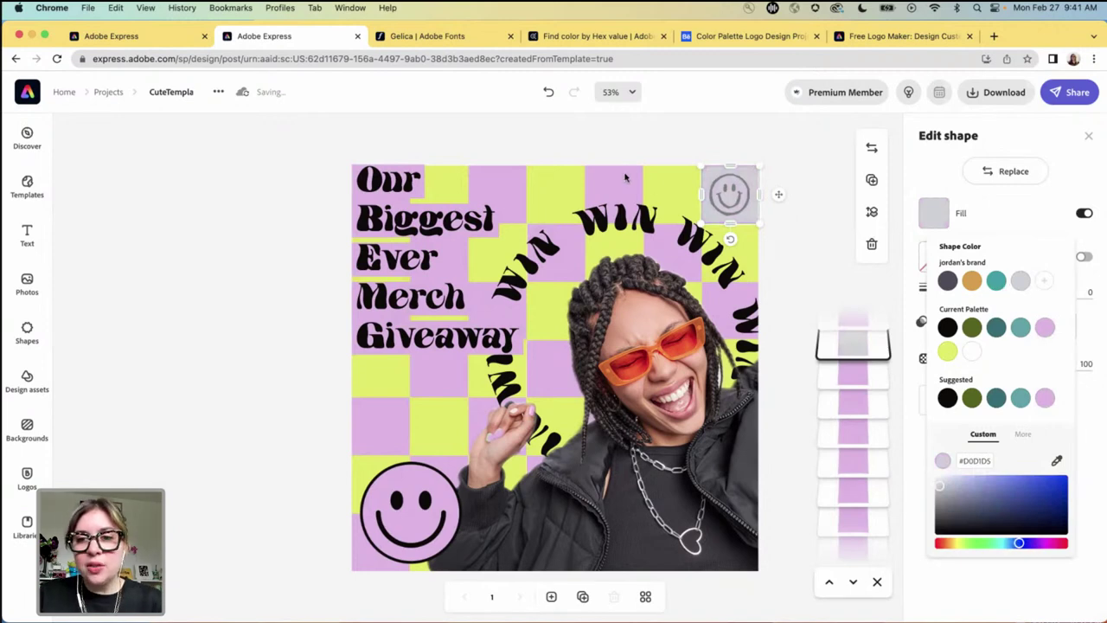
{"action": "left_click", "coordinate": [673, 175]}
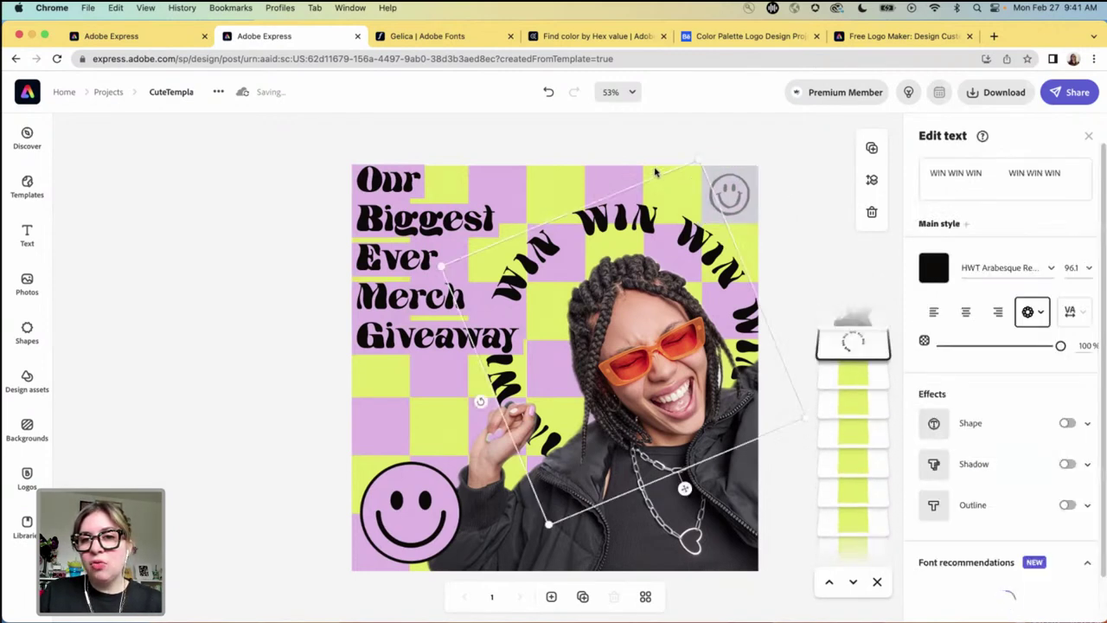
{"action": "left_click", "coordinate": [673, 176]}
{"action": "left_click", "coordinate": [938, 216]}
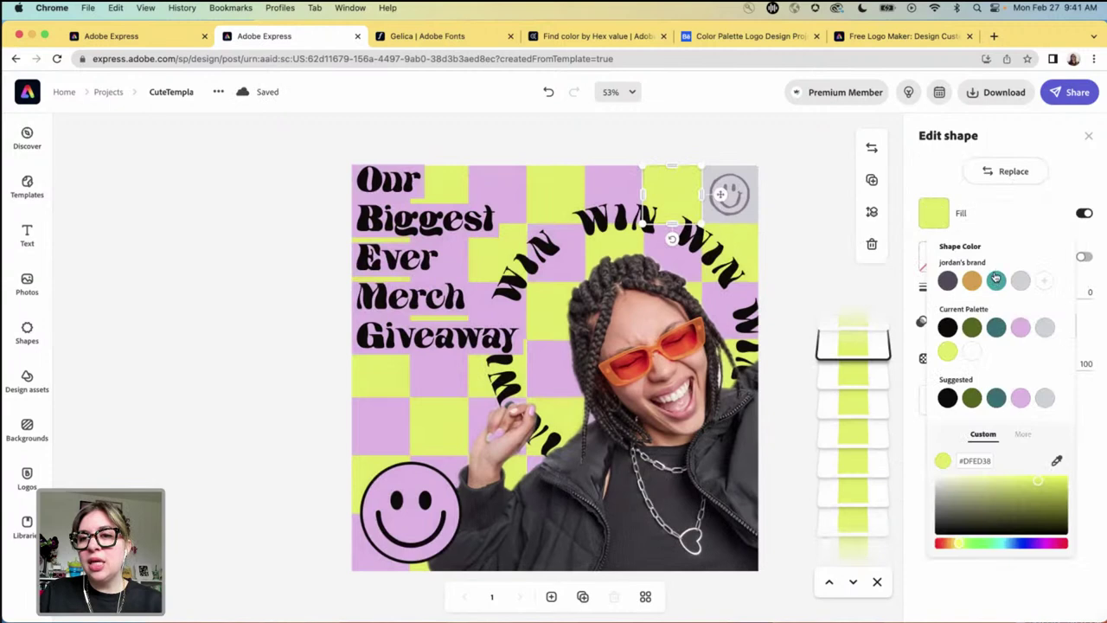
{"action": "left_click", "coordinate": [996, 280]}
Make the pink square grey and the neighbouring lime square teal
{"action": "left_click", "coordinate": [597, 179]}
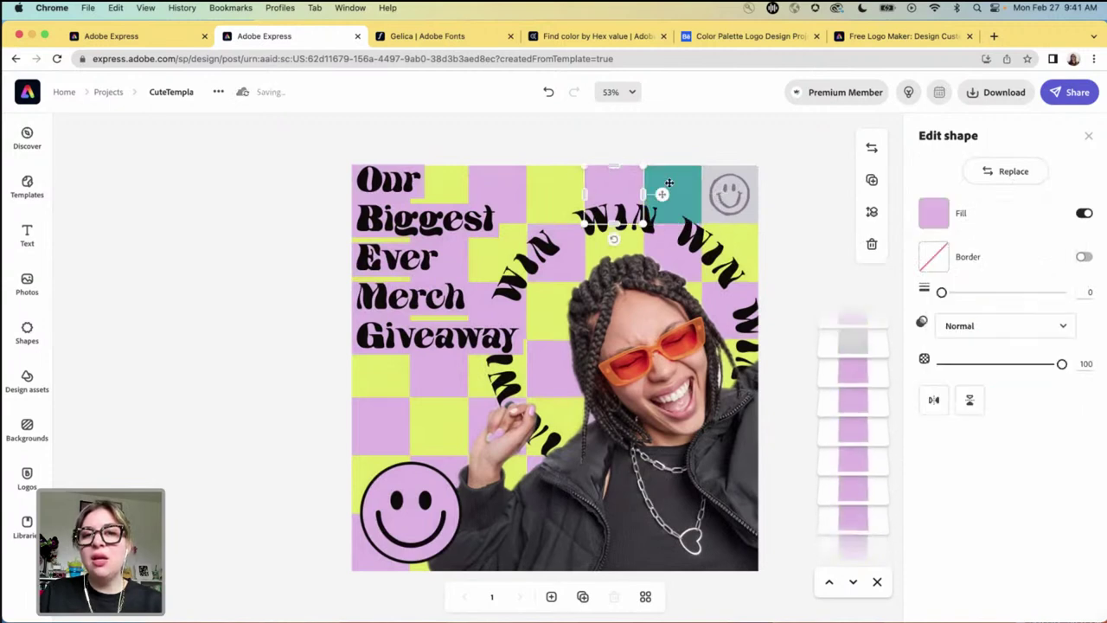
{"action": "left_click", "coordinate": [935, 213]}
{"action": "left_click", "coordinate": [1023, 281]}
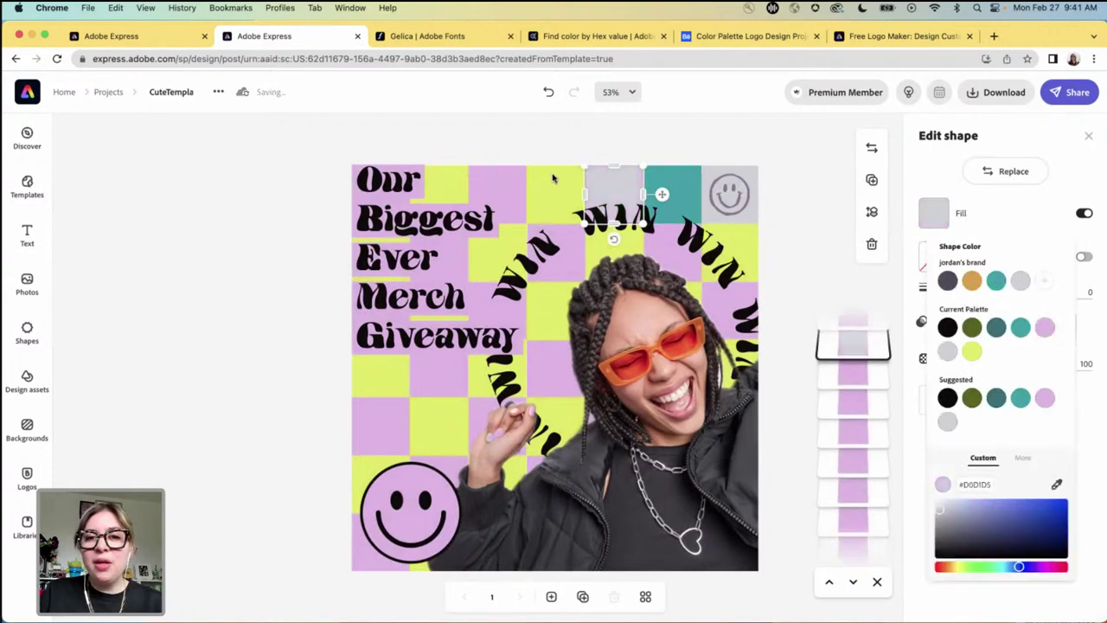
{"action": "left_click", "coordinate": [554, 177]}
{"action": "left_click", "coordinate": [938, 216]}
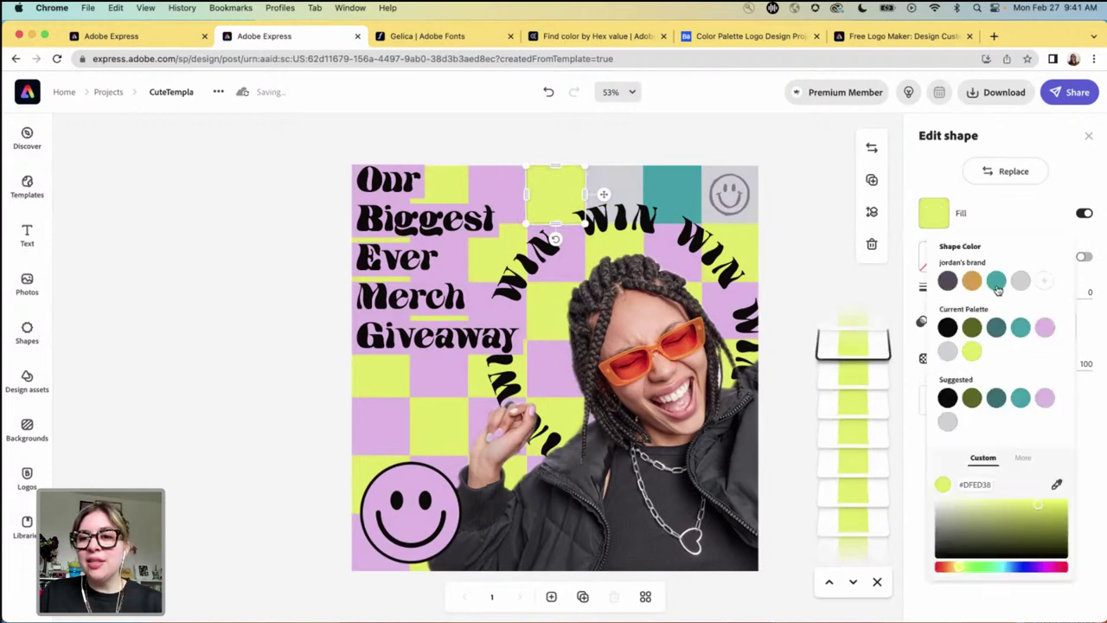
{"action": "left_click", "coordinate": [996, 280]}
Recolour the first two hidden lime squares in the layer stack teal
{"action": "left_click", "coordinate": [512, 179]}
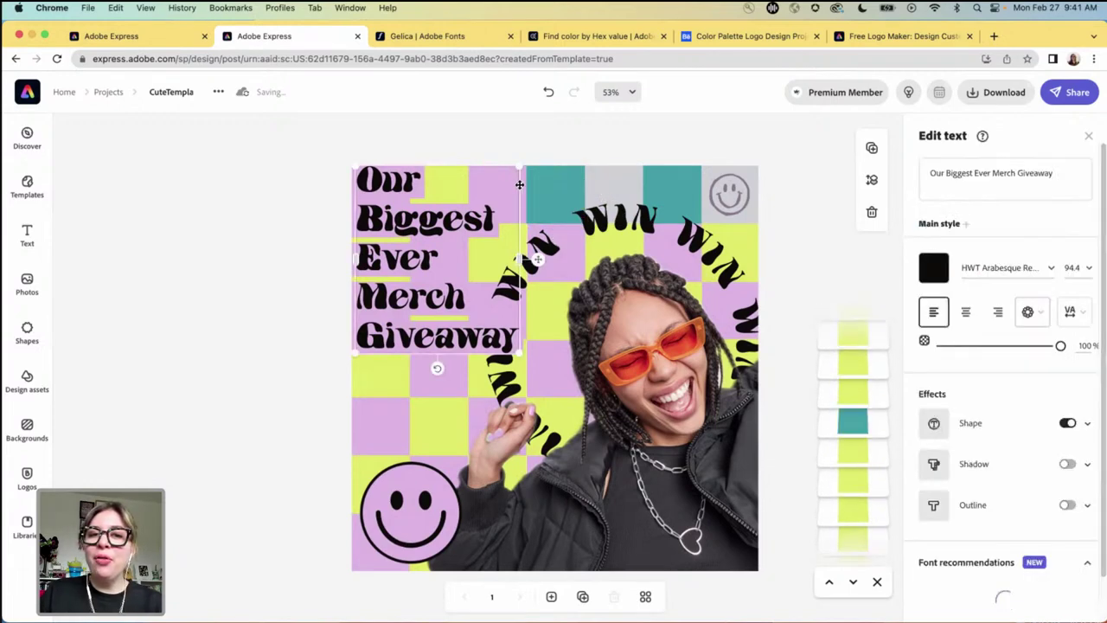
{"action": "left_click", "coordinate": [525, 202]}
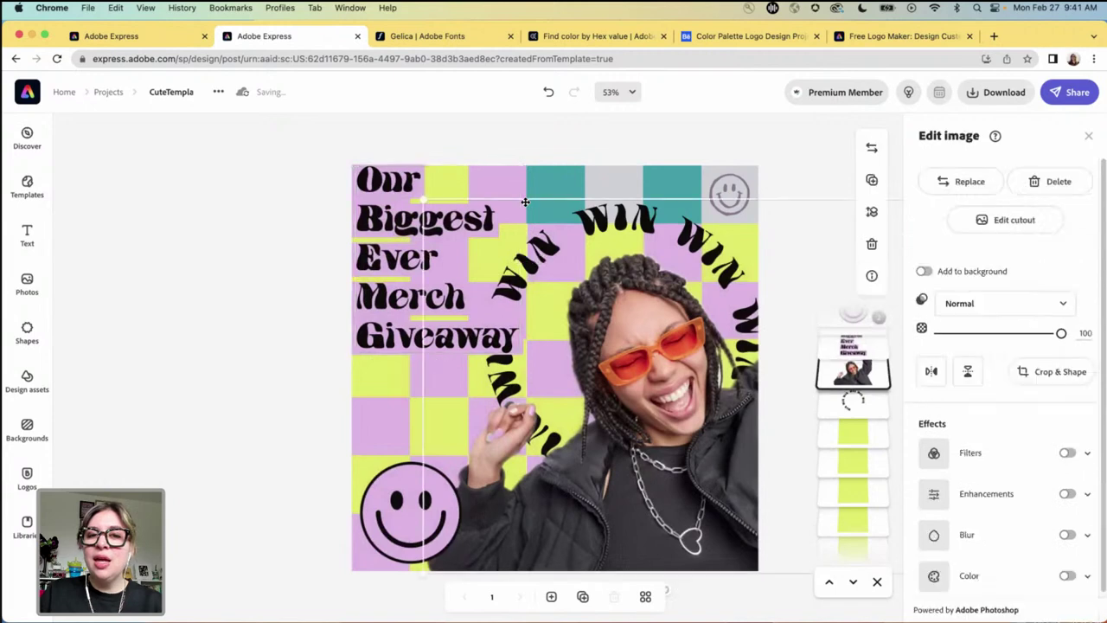
{"action": "left_click", "coordinate": [521, 181]}
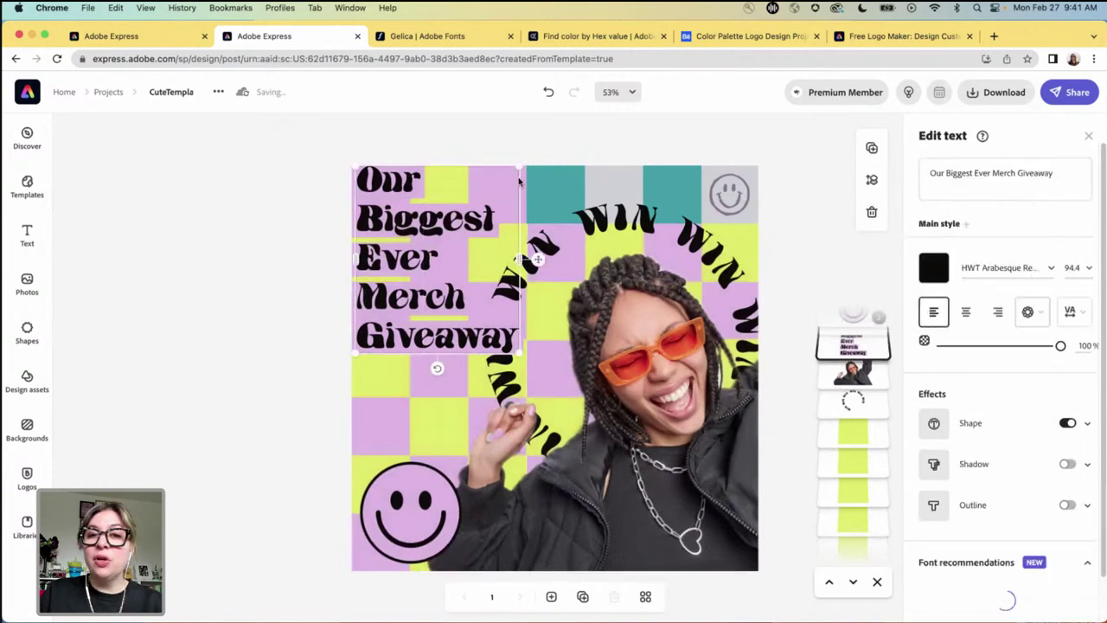
{"action": "left_click", "coordinate": [869, 433]}
{"action": "left_click", "coordinate": [933, 213]}
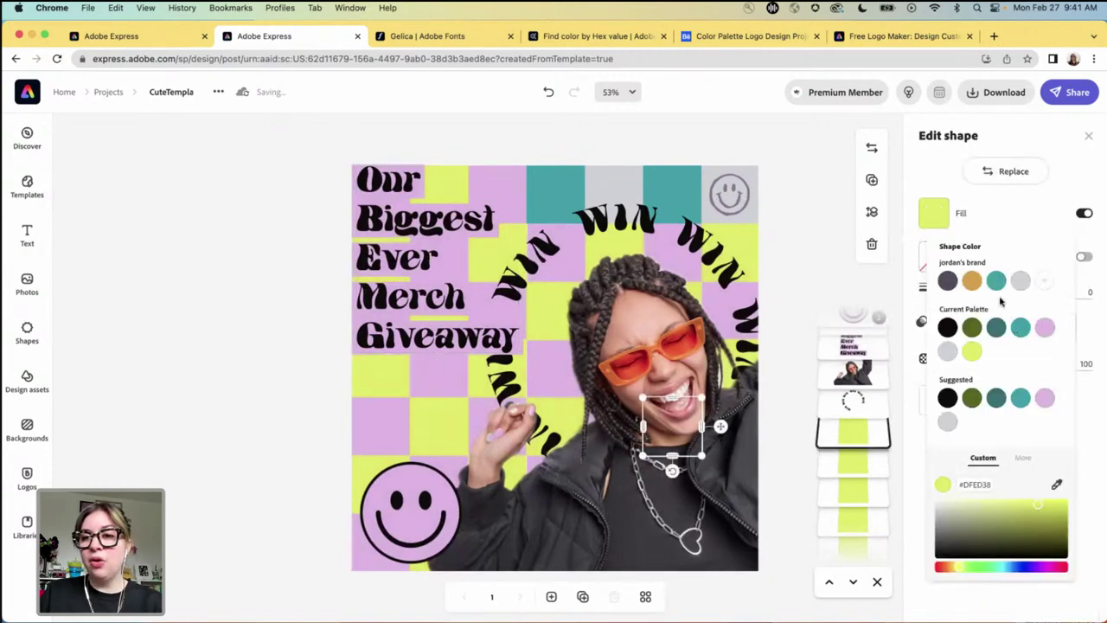
{"action": "left_click", "coordinate": [995, 281]}
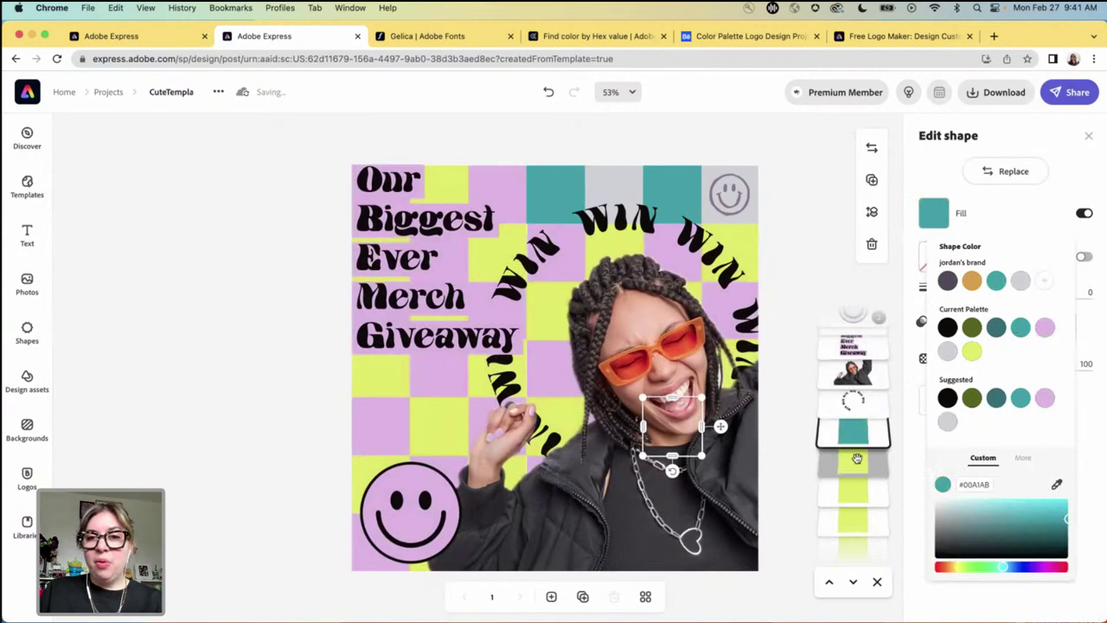
{"action": "left_click", "coordinate": [856, 458]}
{"action": "left_click", "coordinate": [933, 212]}
{"action": "left_click", "coordinate": [995, 282]}
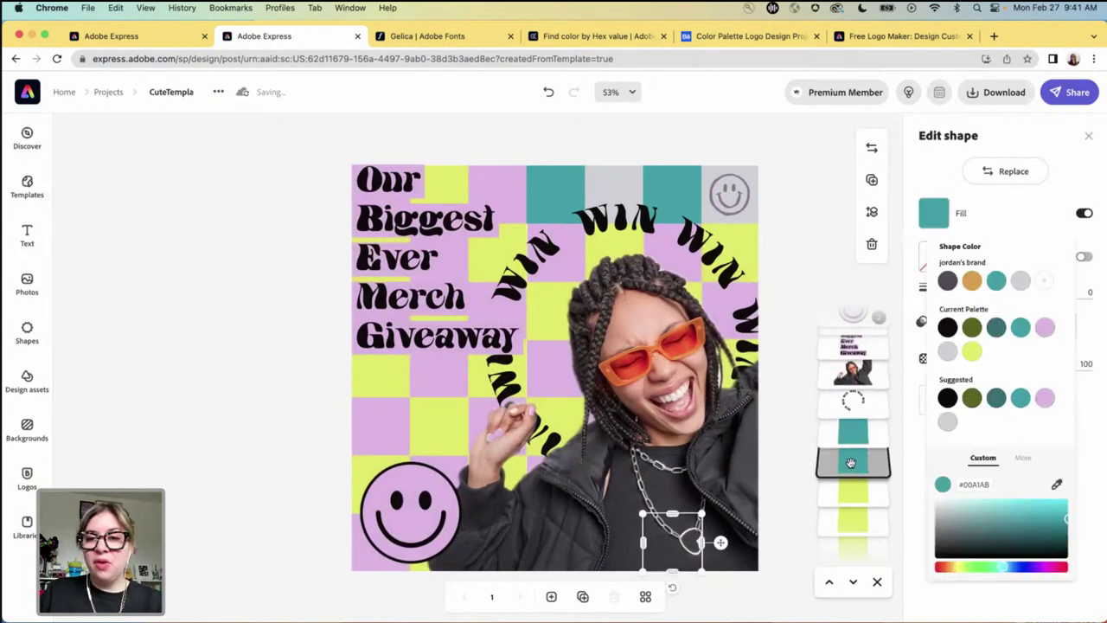
Turn the next three lime squares in the stack teal
{"action": "left_click", "coordinate": [854, 491]}
{"action": "left_click", "coordinate": [933, 212]}
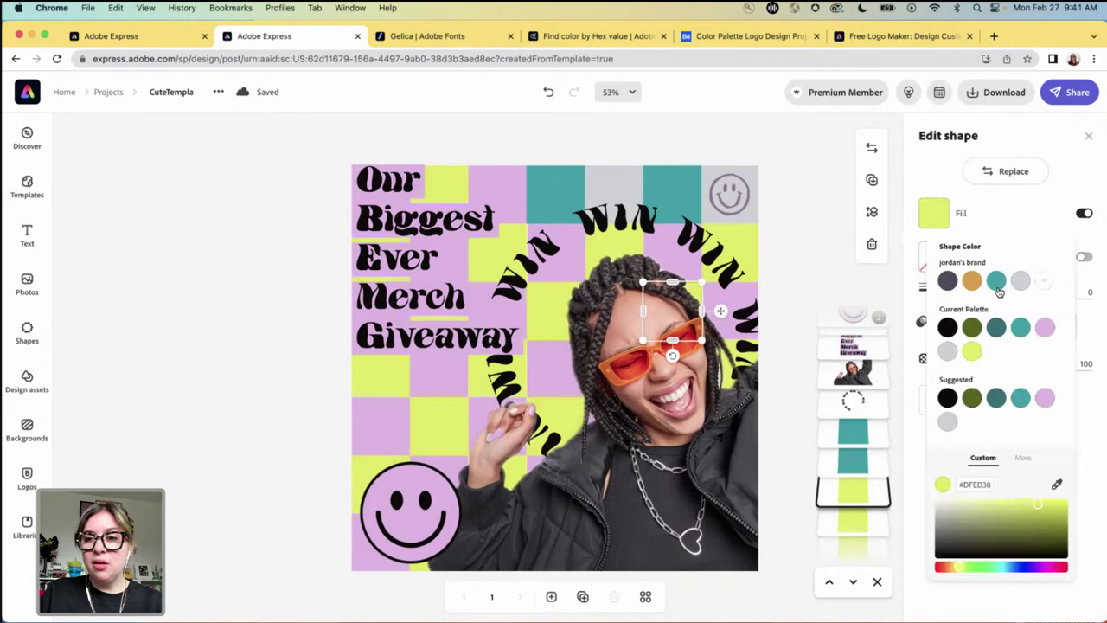
{"action": "left_click", "coordinate": [996, 282]}
{"action": "left_click", "coordinate": [853, 519]}
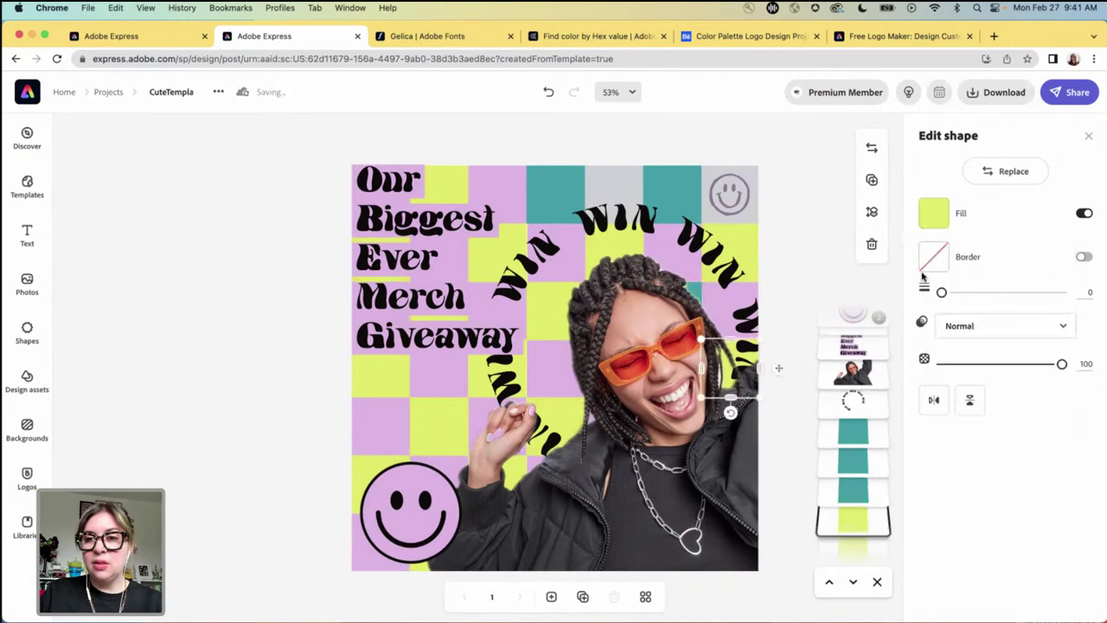
{"action": "left_click", "coordinate": [934, 216]}
{"action": "left_click", "coordinate": [995, 281]}
{"action": "scroll", "coordinate": [857, 415], "scroll_direction": "down", "scroll_amount": 3}
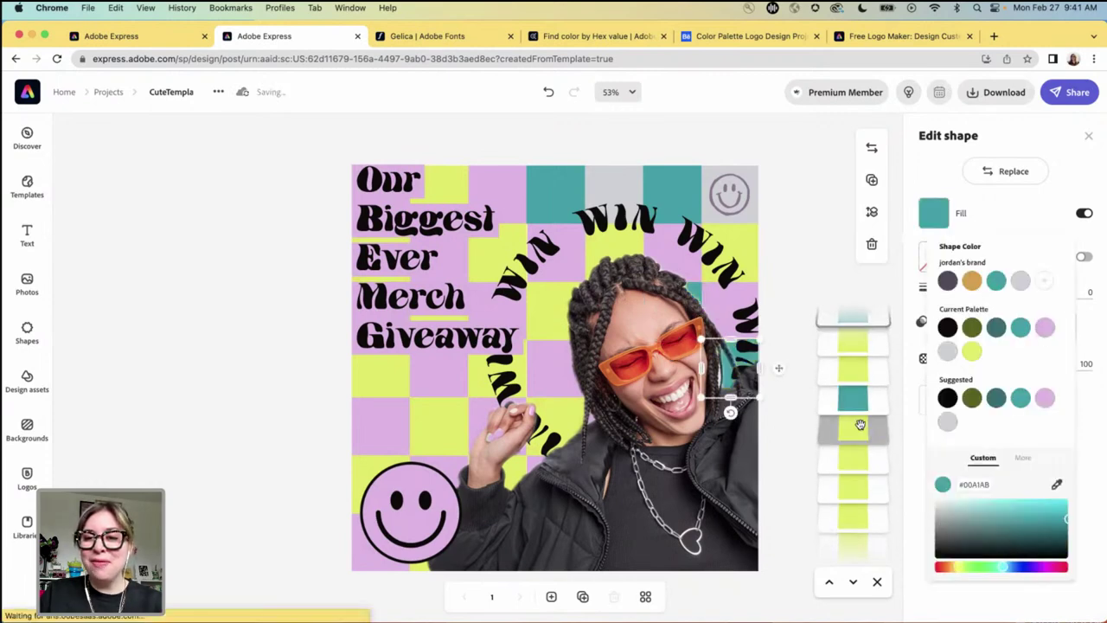
{"action": "left_click", "coordinate": [860, 424]}
{"action": "left_click", "coordinate": [933, 212]}
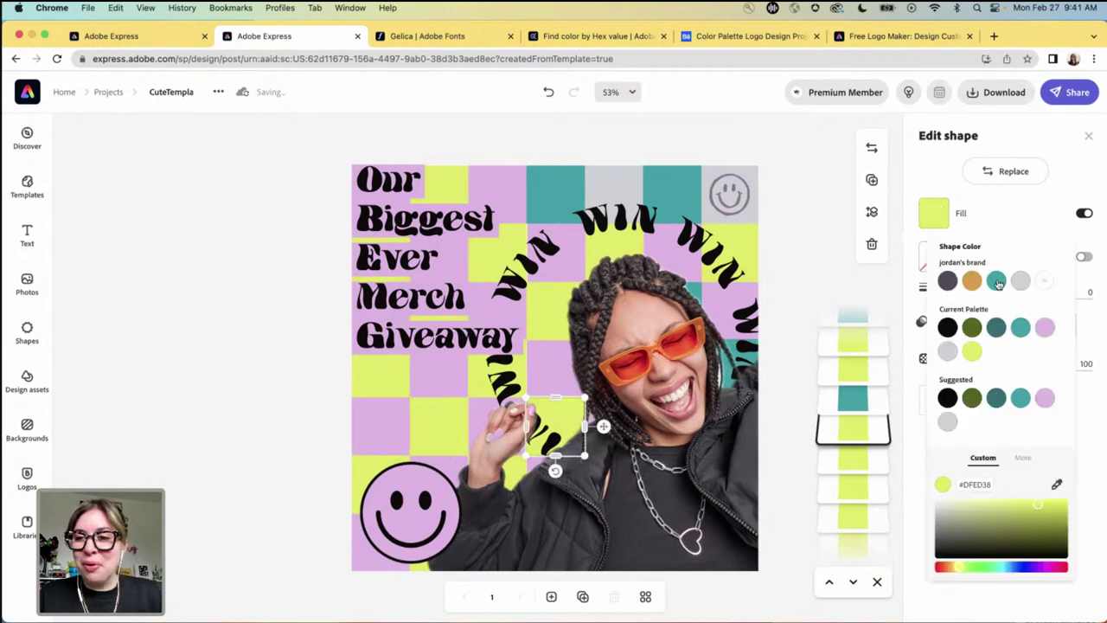
{"action": "left_click", "coordinate": [995, 281]}
Turn the topmost, second and behind-photo squares brand teal, then select the headline
{"action": "left_click", "coordinate": [853, 342]}
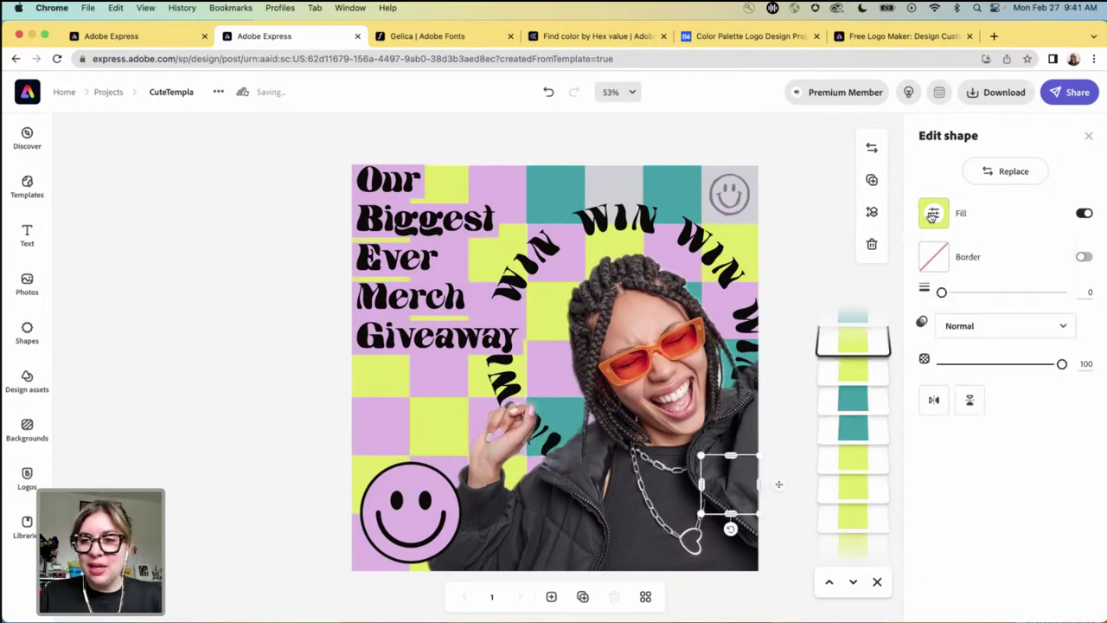
{"action": "left_click", "coordinate": [932, 215]}
{"action": "left_click", "coordinate": [995, 281]}
{"action": "left_click", "coordinate": [855, 370]}
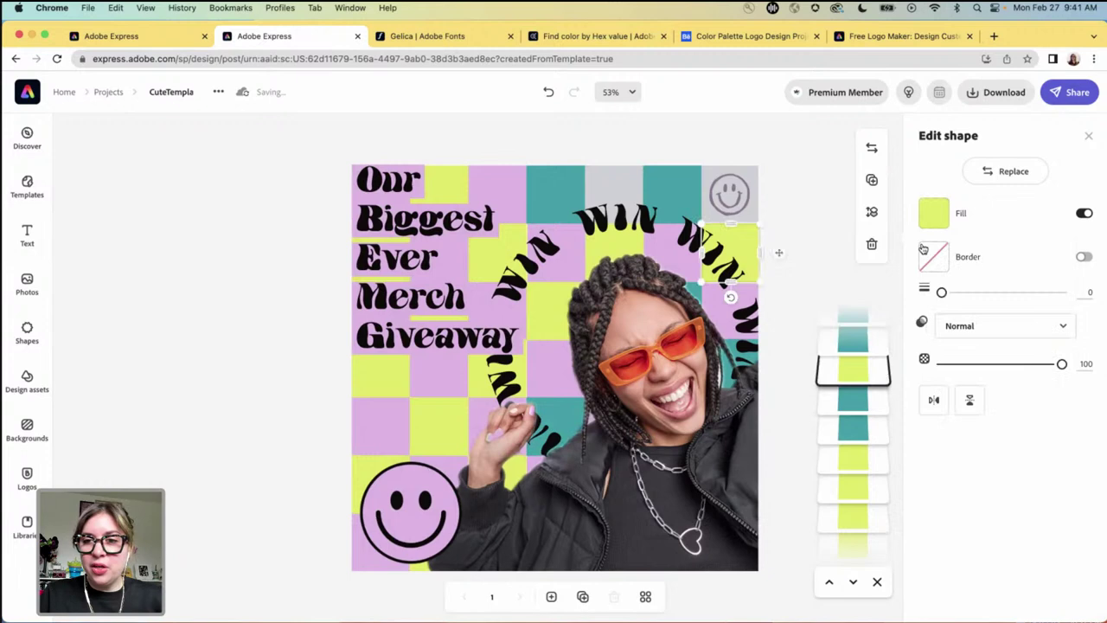
{"action": "left_click", "coordinate": [935, 214]}
{"action": "left_click", "coordinate": [998, 282]}
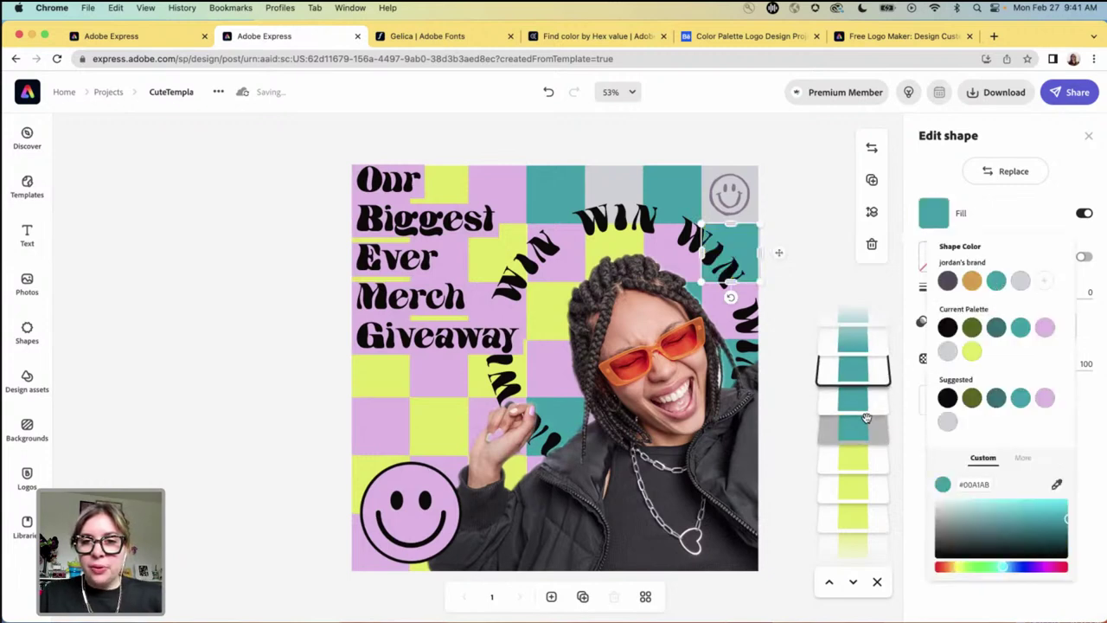
{"action": "left_click", "coordinate": [853, 459]}
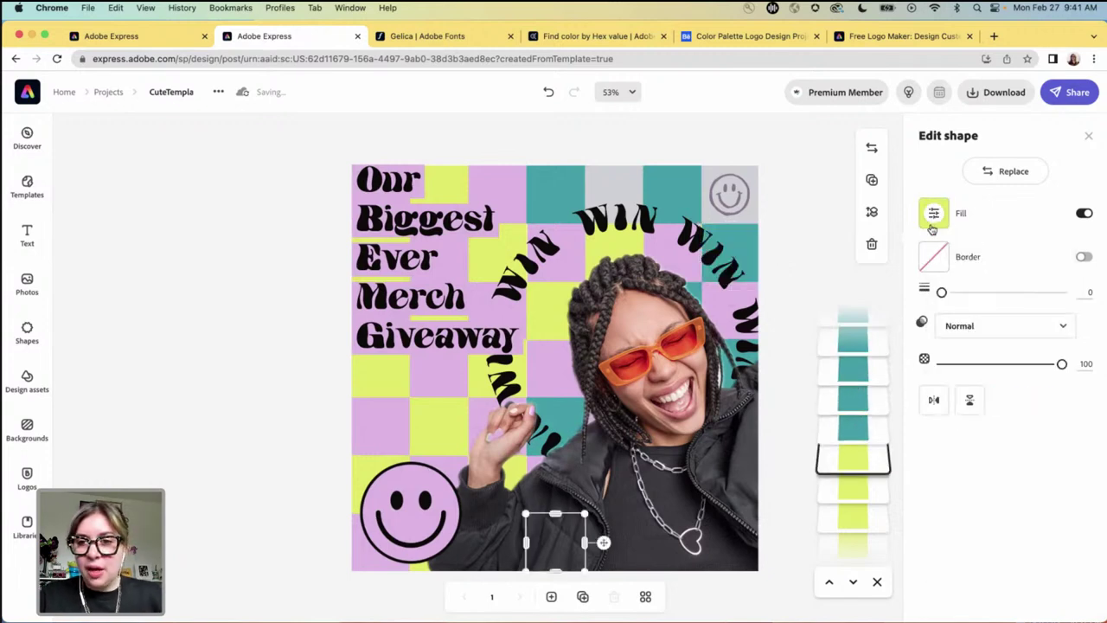
{"action": "left_click", "coordinate": [935, 215]}
{"action": "left_click", "coordinate": [997, 282]}
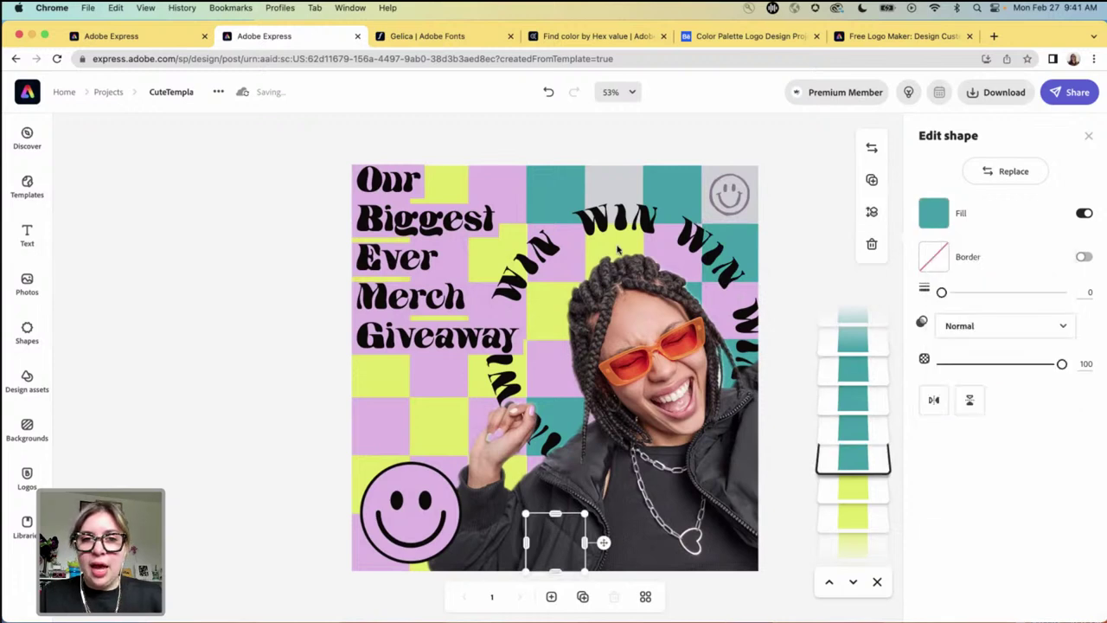
{"action": "left_click", "coordinate": [796, 170]}
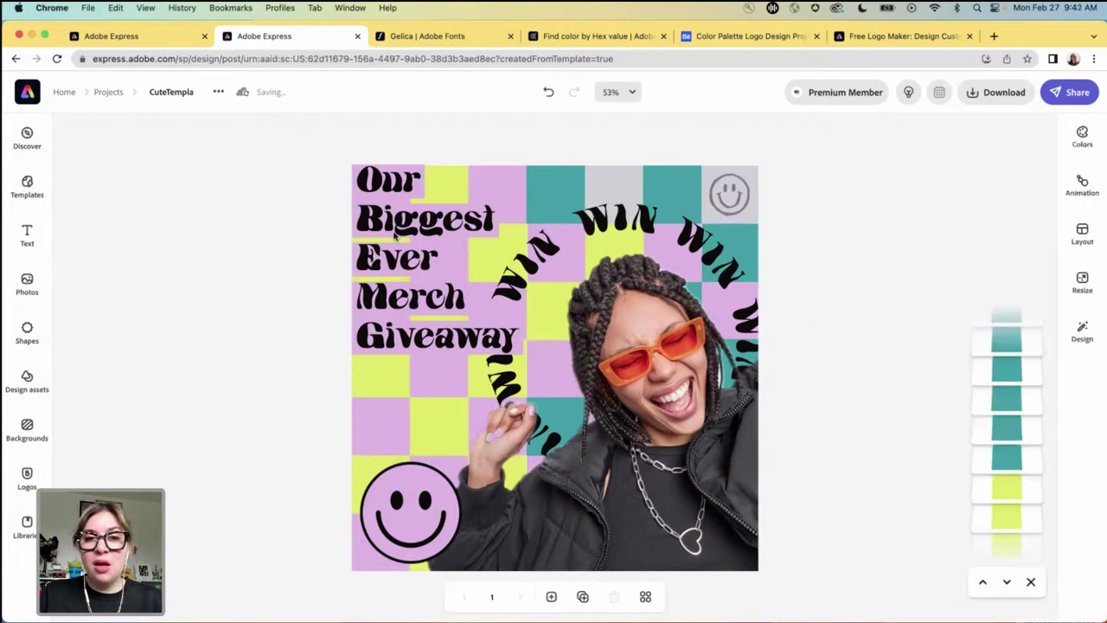
{"action": "left_click", "coordinate": [394, 235]}
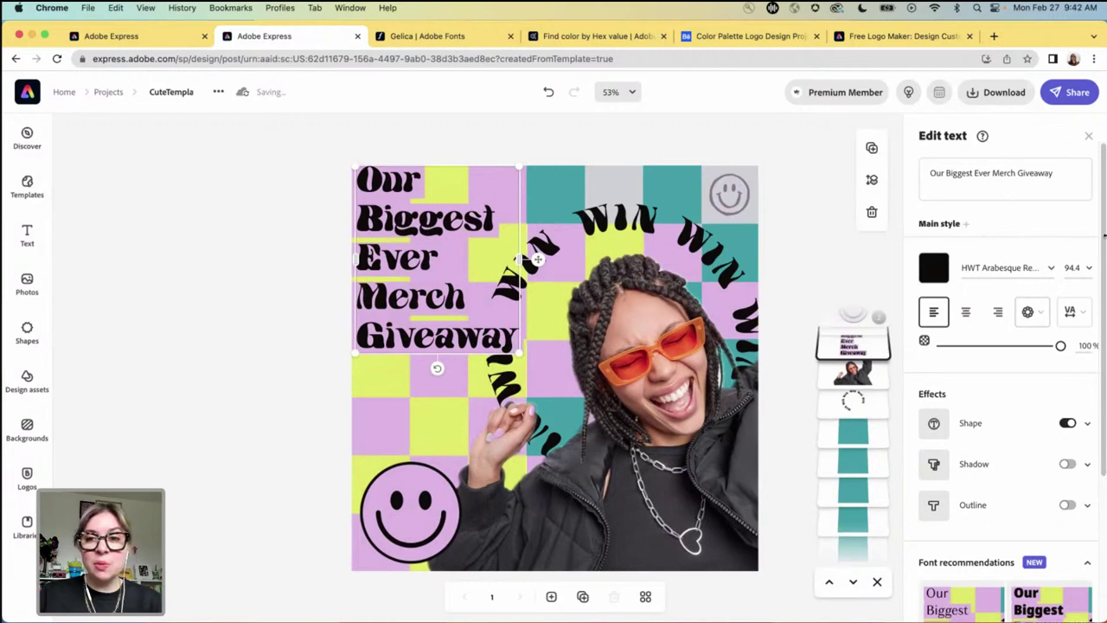
Set the headline font to the brand font LTC Bodoni 175 Regular
{"action": "left_click", "coordinate": [1046, 278]}
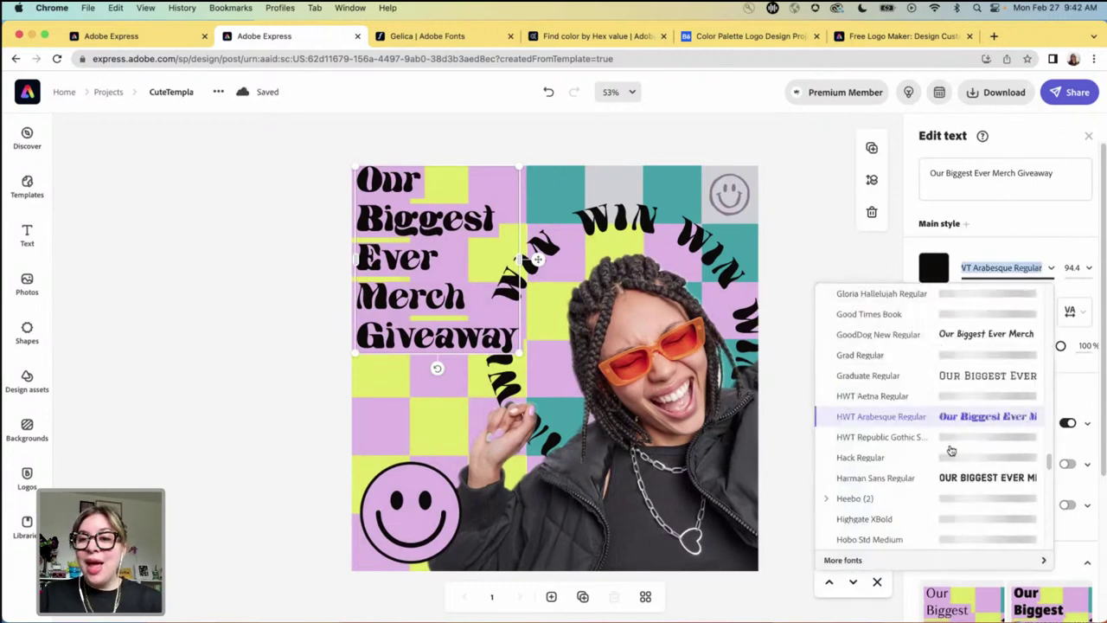
{"action": "scroll", "coordinate": [942, 456], "scroll_direction": "up", "scroll_amount": 5}
{"action": "scroll", "coordinate": [941, 454], "scroll_direction": "up", "scroll_amount": 10}
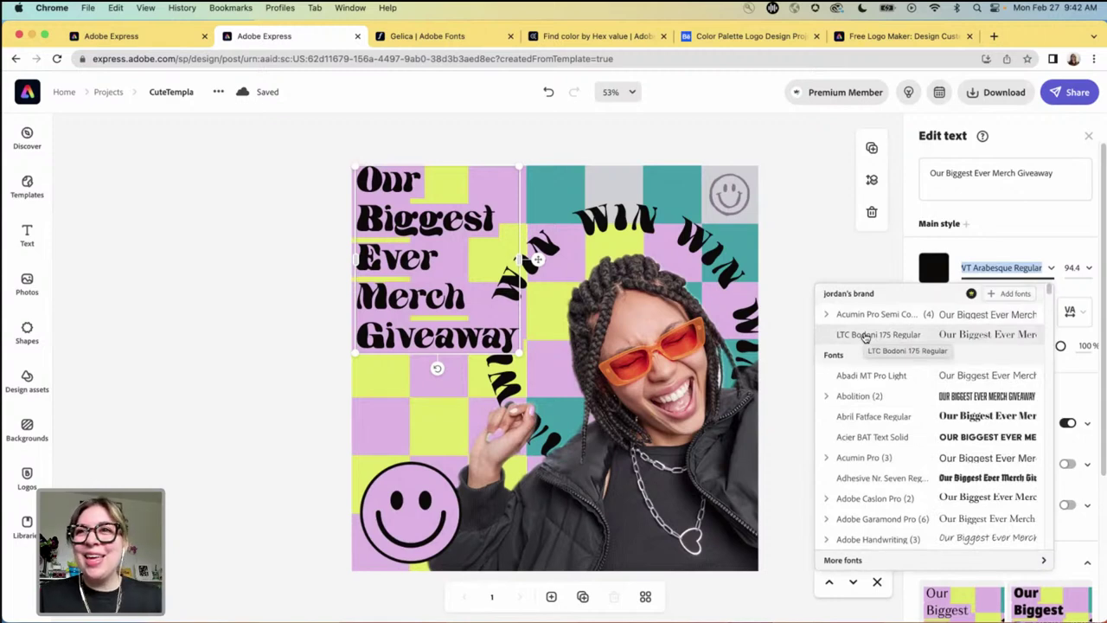
{"action": "left_click", "coordinate": [865, 337]}
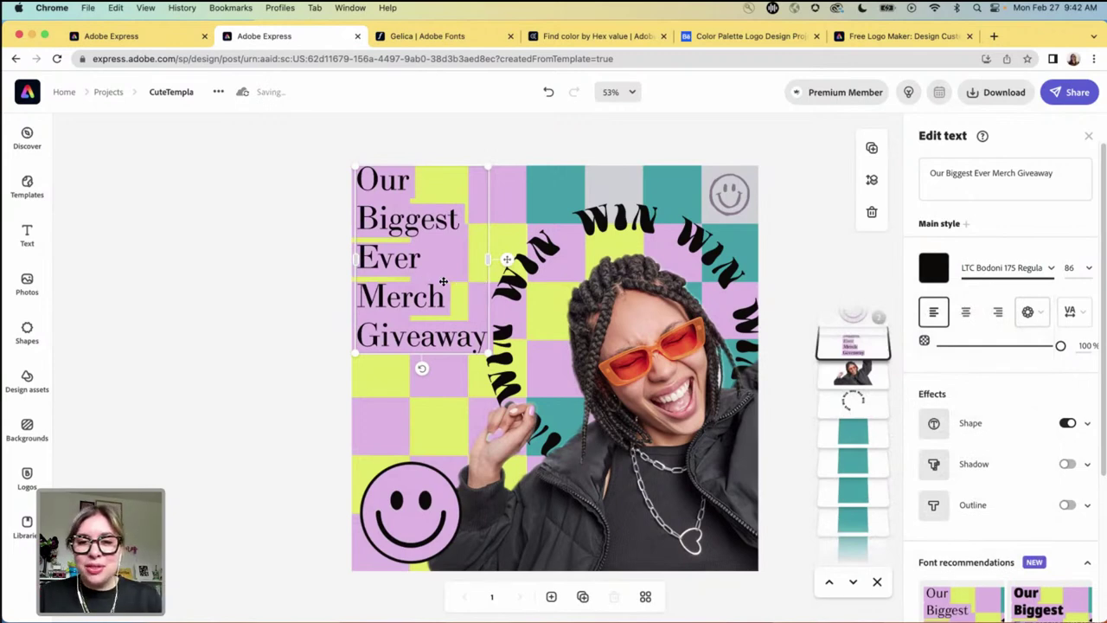
Nudge the headline down and shrink it from 86 to size 79.2
{"action": "left_click_drag", "start_coordinate": [396, 270], "coordinate": [406, 288]}
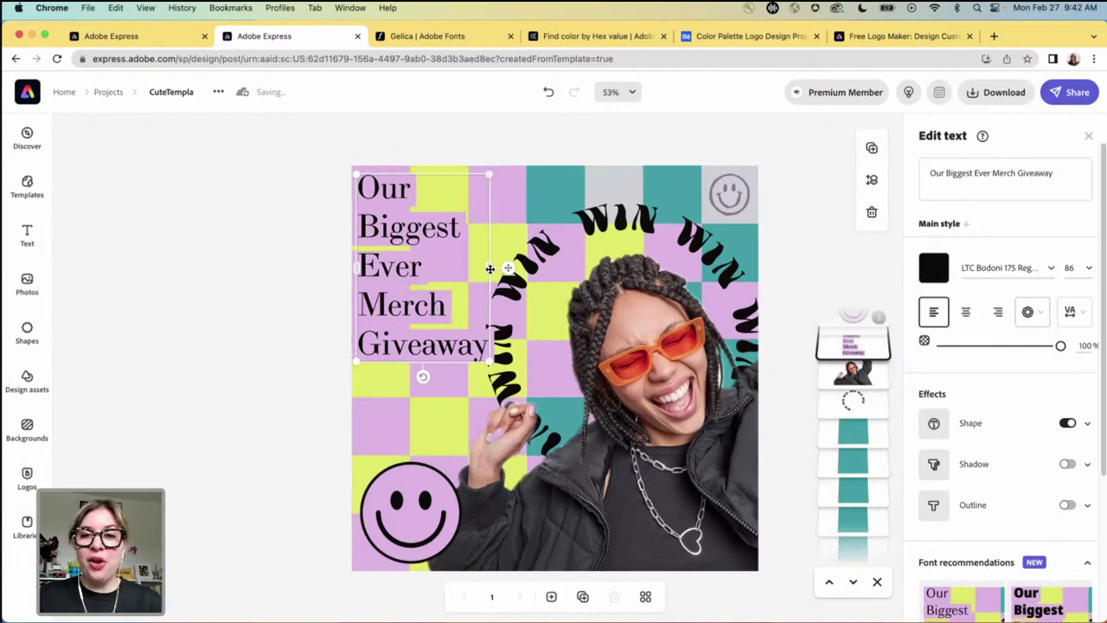
{"action": "left_click_drag", "start_coordinate": [489, 361], "coordinate": [479, 347]}
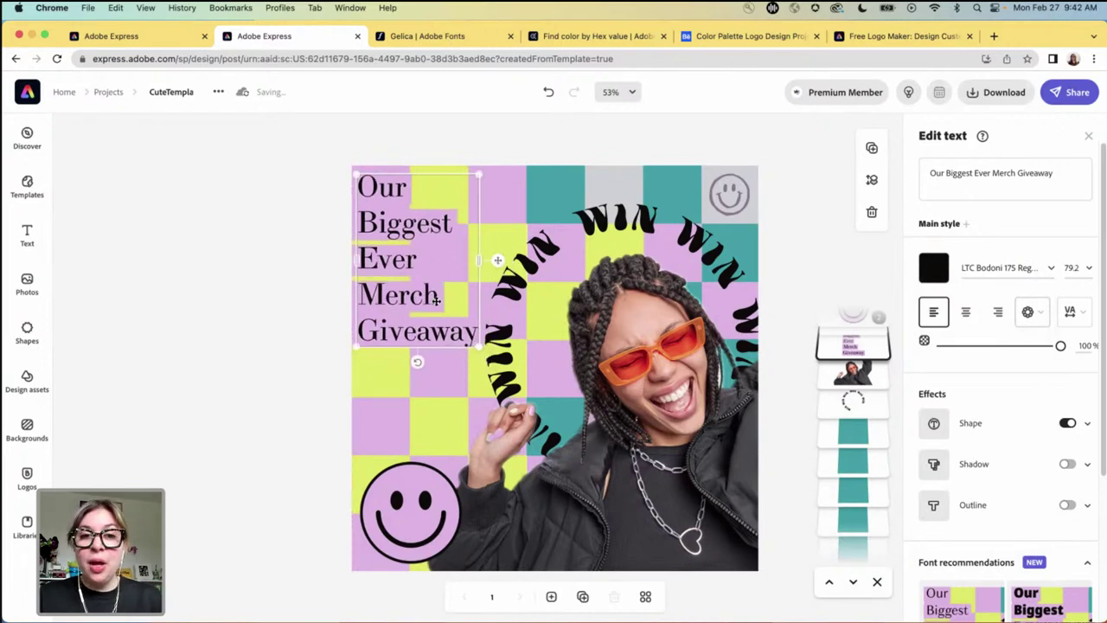
{"action": "scroll", "coordinate": [978, 408], "scroll_direction": "down", "scroll_amount": 3}
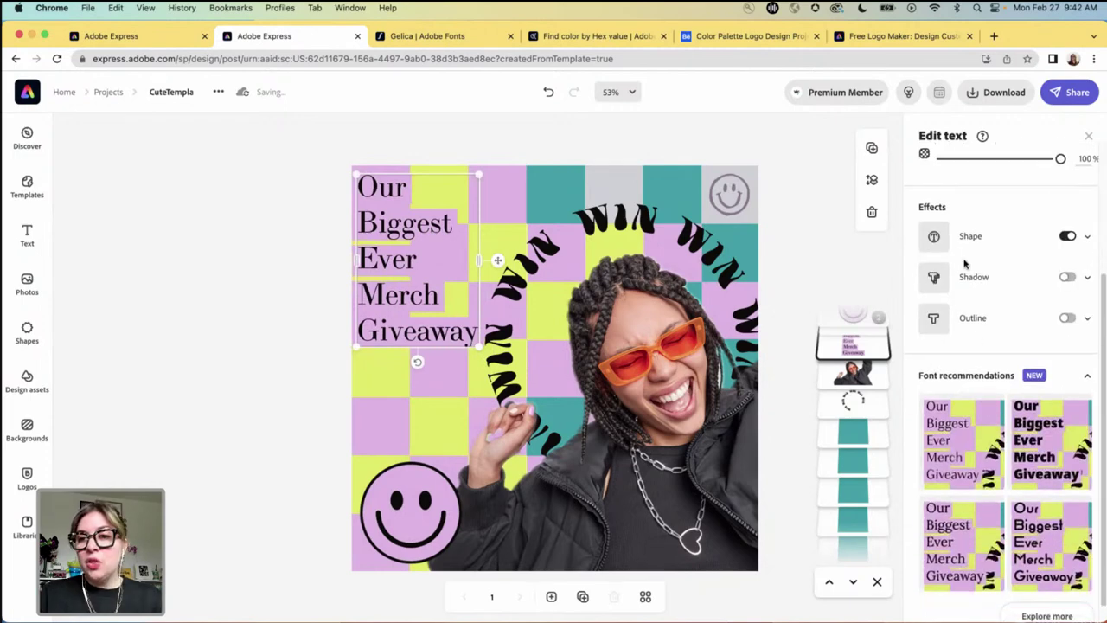
{"action": "scroll", "coordinate": [962, 279], "scroll_direction": "up", "scroll_amount": 3}
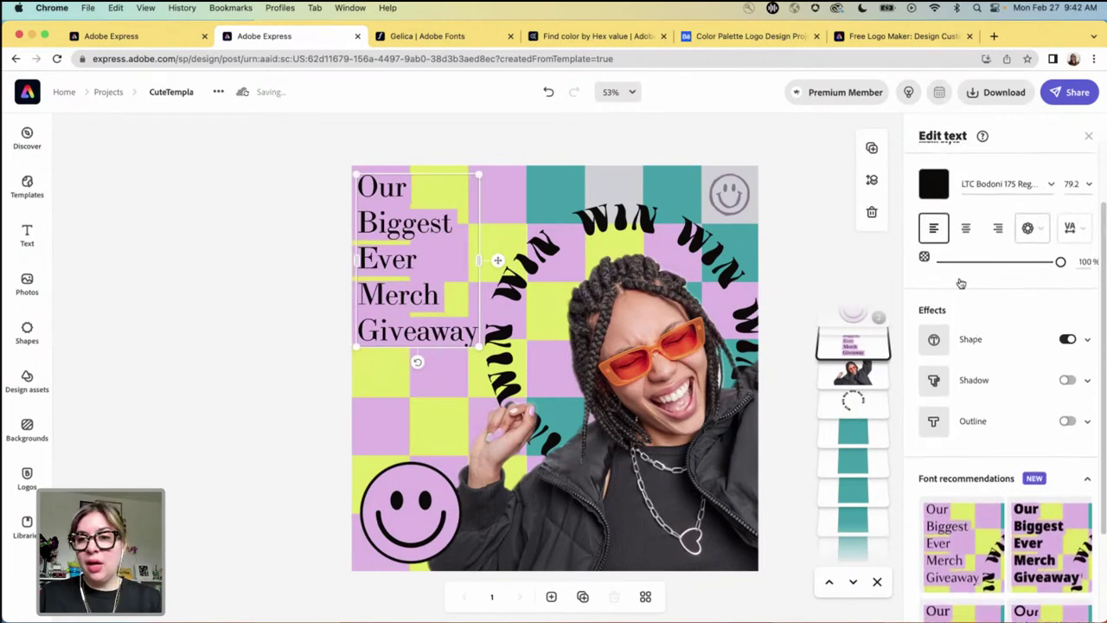
Make the headline text the dark grey brand colour
{"action": "left_click", "coordinate": [934, 268]}
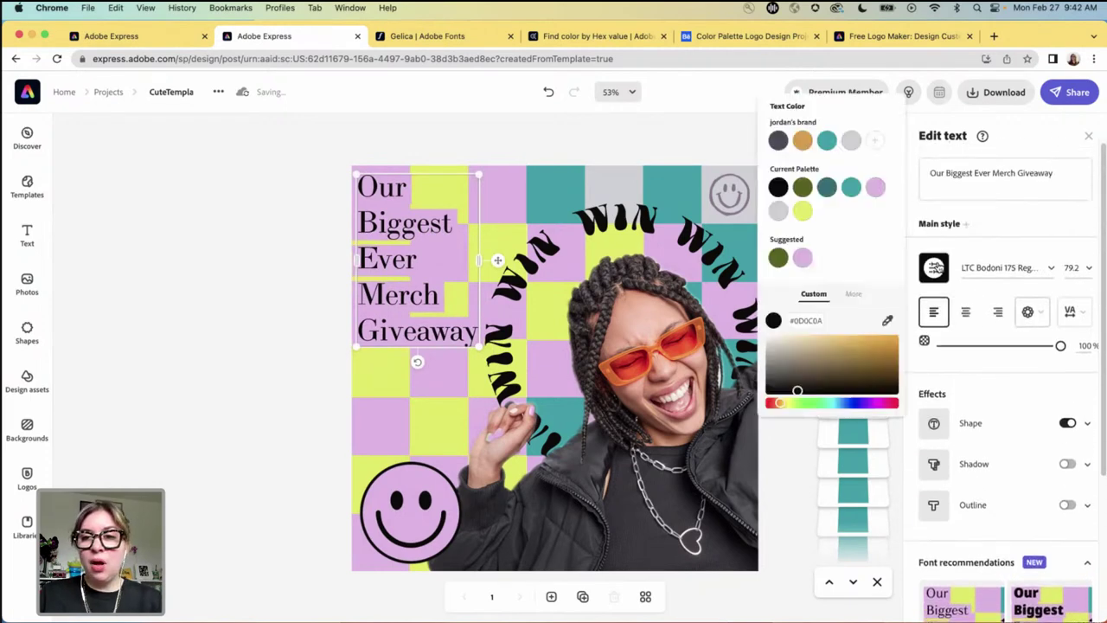
{"action": "left_click", "coordinate": [779, 141]}
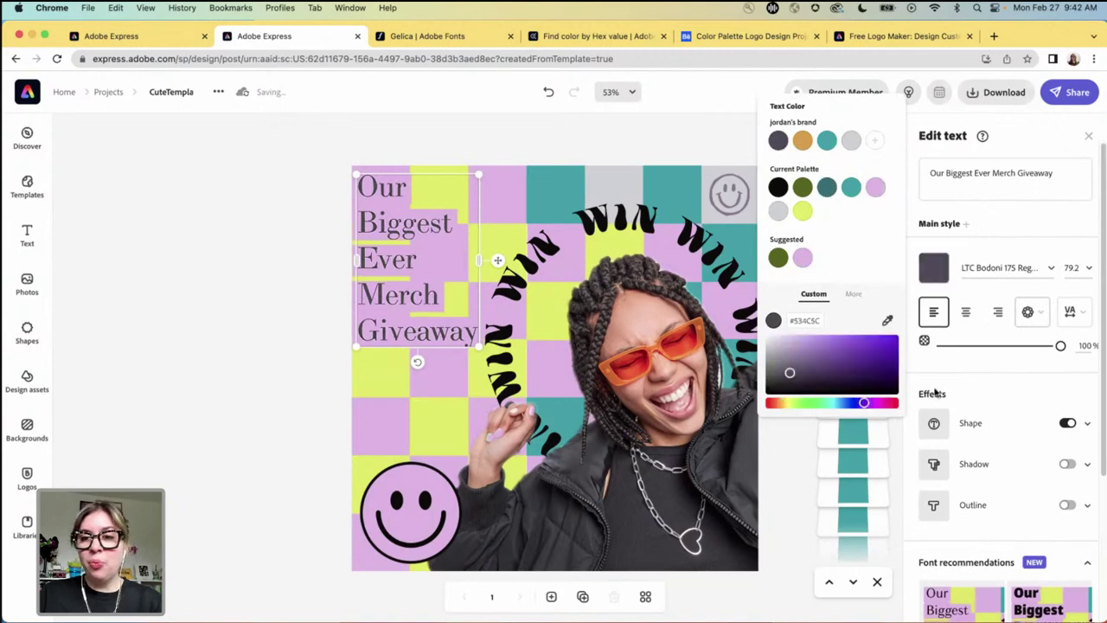
{"action": "left_click", "coordinate": [936, 423]}
Add a light grey #D0D1D5 shape highlight behind each line and move the headline about 80 px lower
{"action": "left_click", "coordinate": [936, 424]}
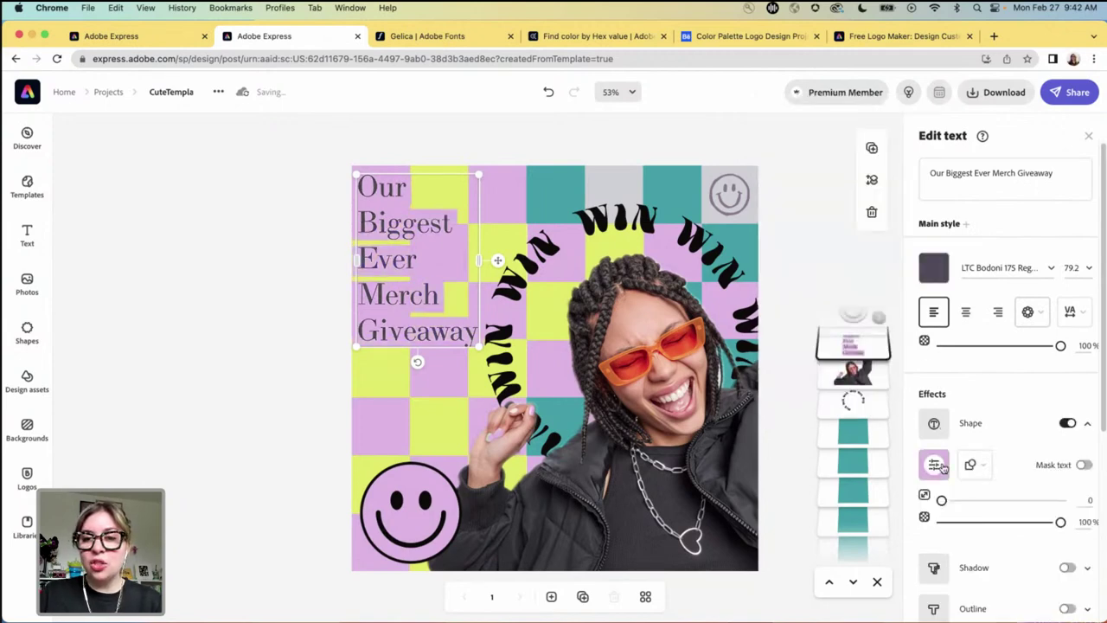
{"action": "left_click", "coordinate": [934, 465]}
{"action": "left_click", "coordinate": [1026, 149]}
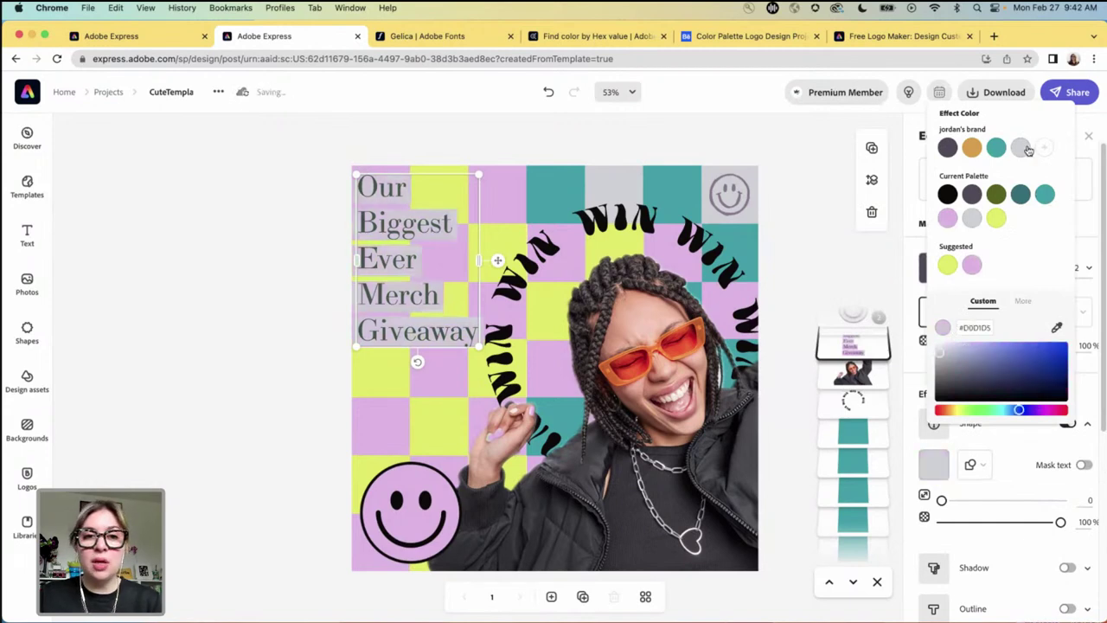
{"action": "left_click", "coordinate": [415, 246]}
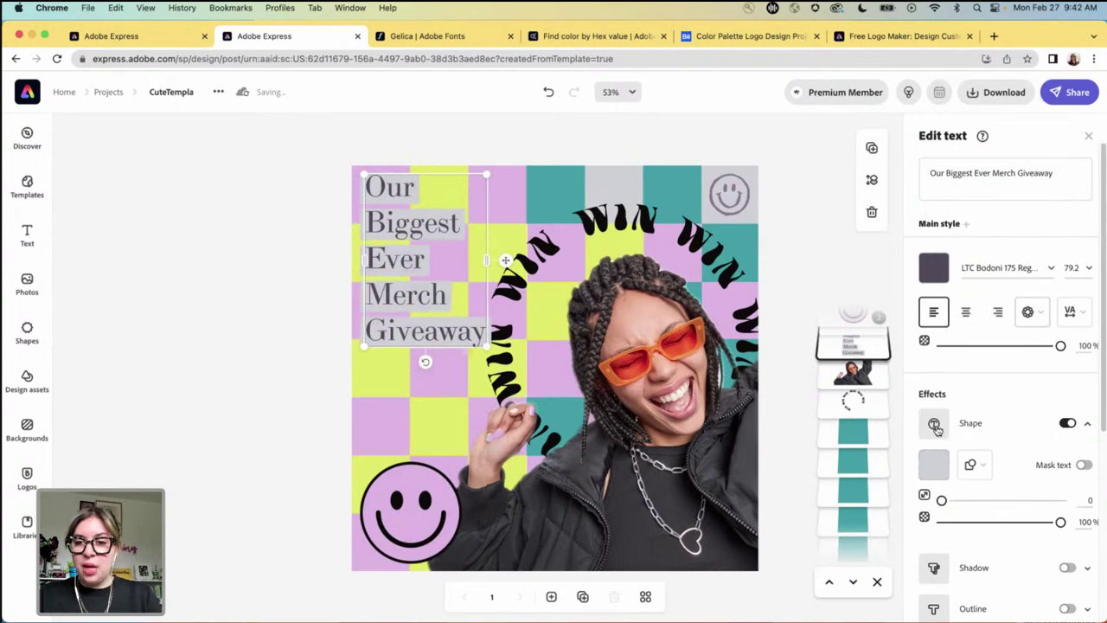
{"action": "left_click", "coordinate": [1066, 423]}
{"action": "left_click", "coordinate": [1066, 423]}
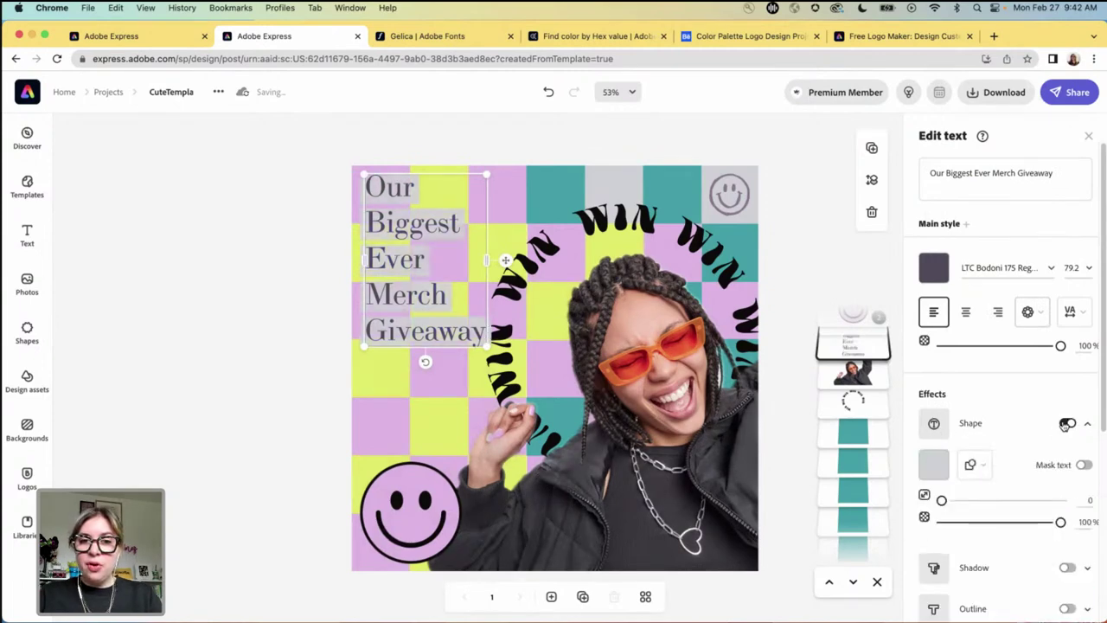
{"action": "left_click", "coordinate": [454, 171]}
{"action": "left_click_drag", "start_coordinate": [428, 259], "coordinate": [441, 328]}
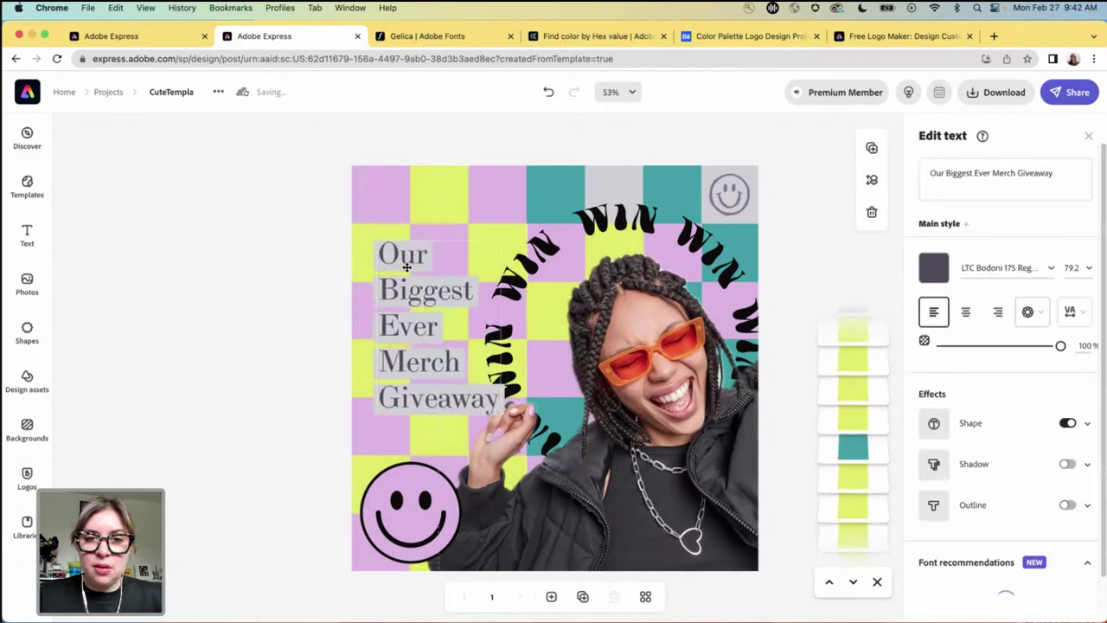
Recolour the top squares: the yellow one brand teal and the two pink ones grey
{"action": "left_click", "coordinate": [440, 189]}
{"action": "left_click", "coordinate": [934, 213]}
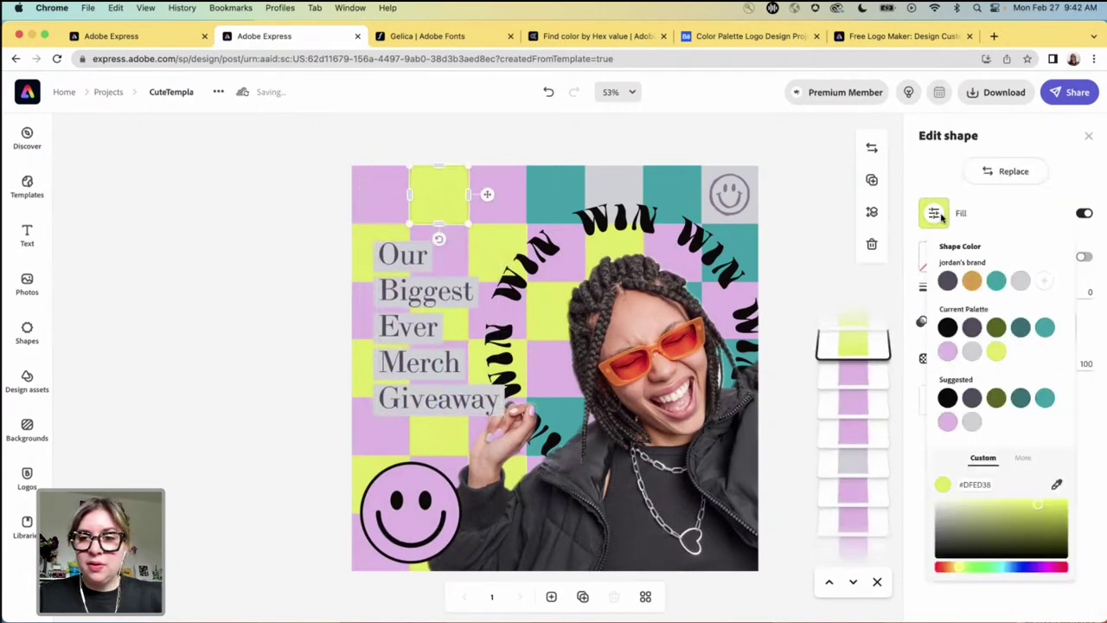
{"action": "left_click", "coordinate": [996, 279]}
{"action": "left_click", "coordinate": [493, 173]}
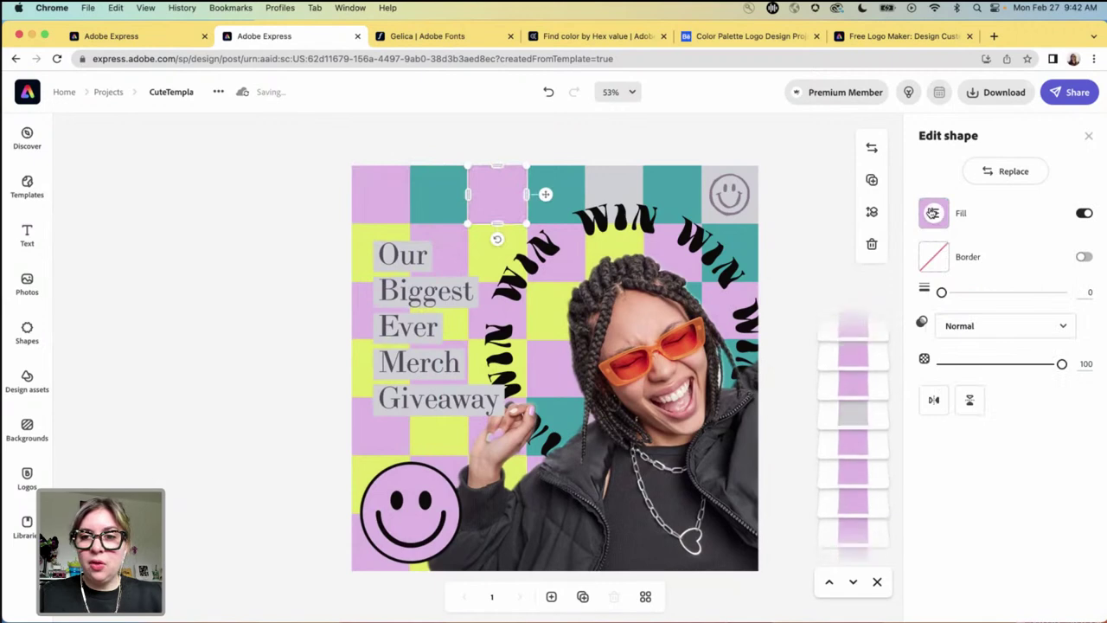
{"action": "left_click", "coordinate": [934, 213]}
{"action": "left_click", "coordinate": [1020, 280]}
{"action": "left_click", "coordinate": [381, 182]}
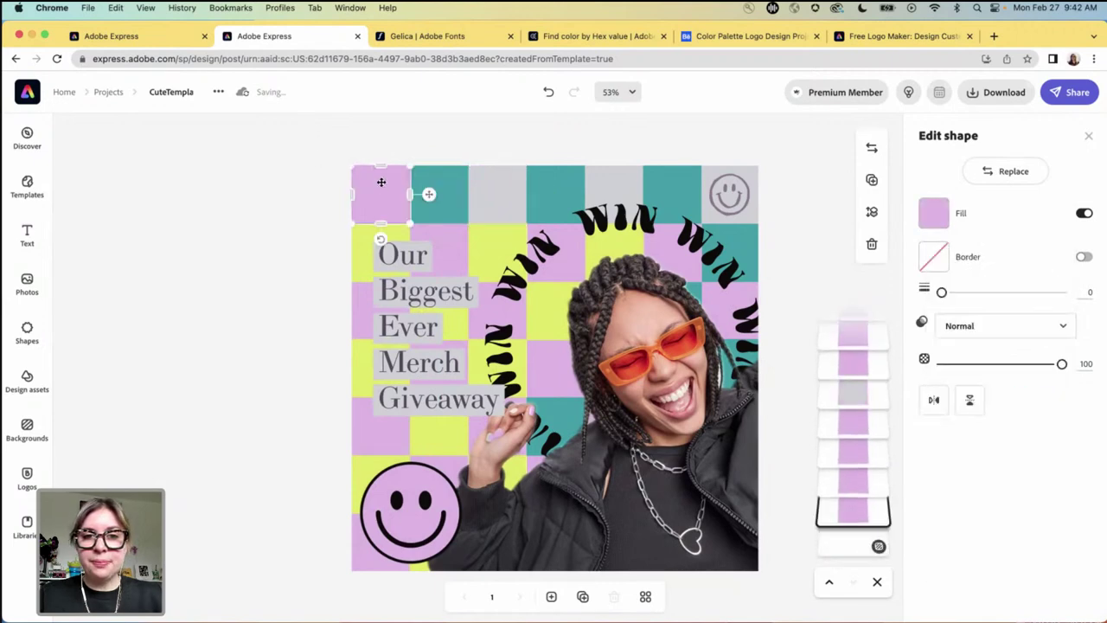
{"action": "left_click", "coordinate": [1013, 280]}
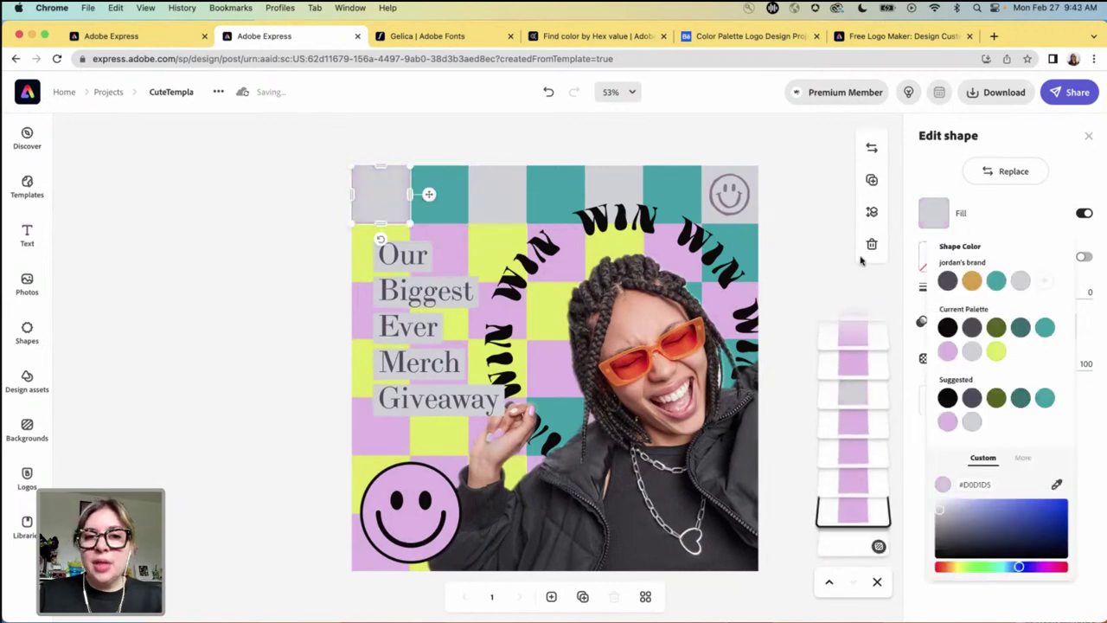
Turn the pink squares behind the headline and under the WIN arc grey
{"action": "left_click", "coordinate": [474, 232]}
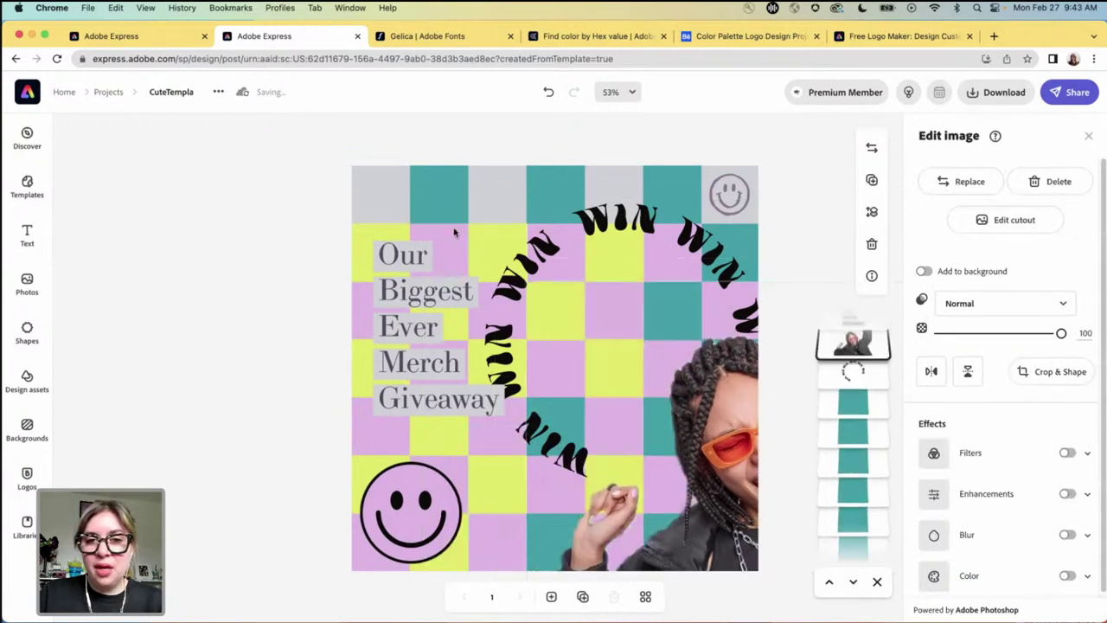
{"action": "left_click", "coordinate": [456, 235]}
{"action": "left_click", "coordinate": [934, 213]}
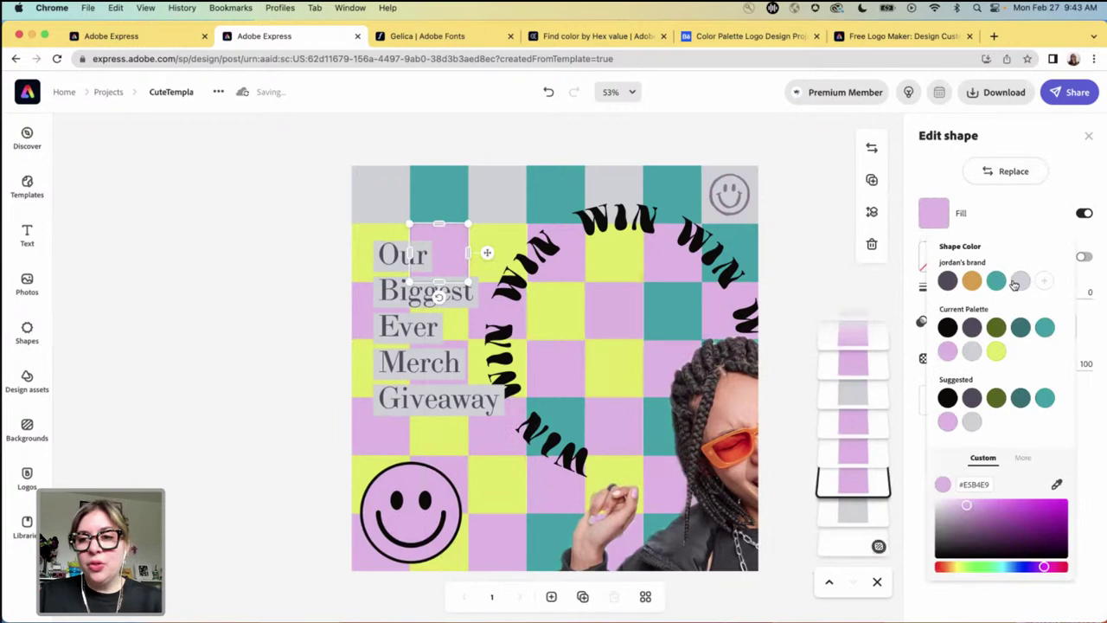
{"action": "left_click", "coordinate": [1019, 282]}
{"action": "left_click", "coordinate": [571, 252]}
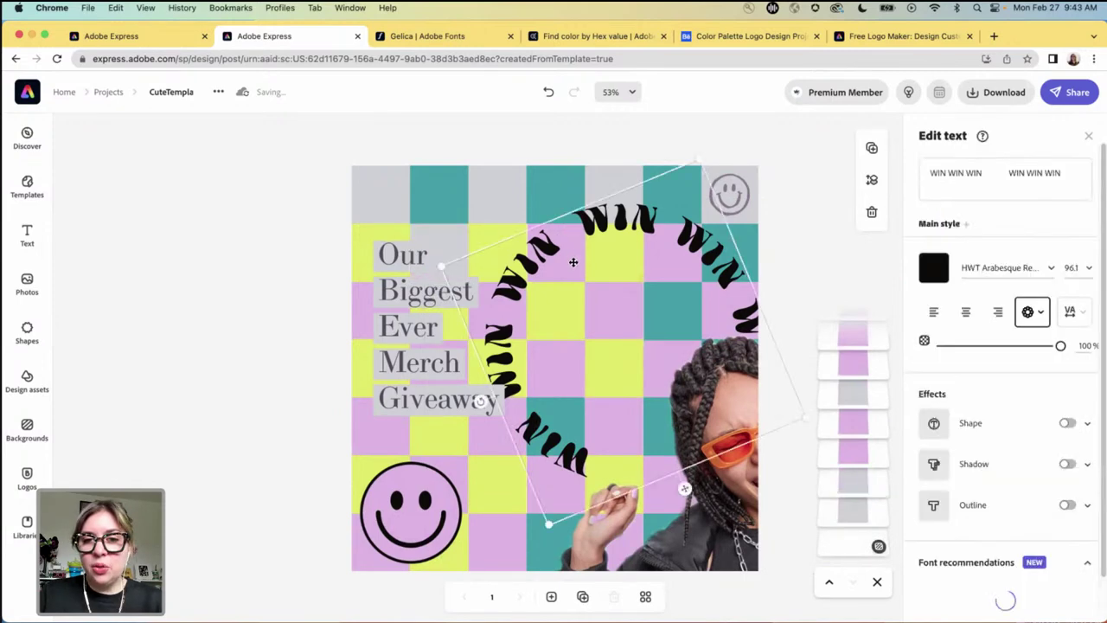
{"action": "left_click", "coordinate": [561, 260]}
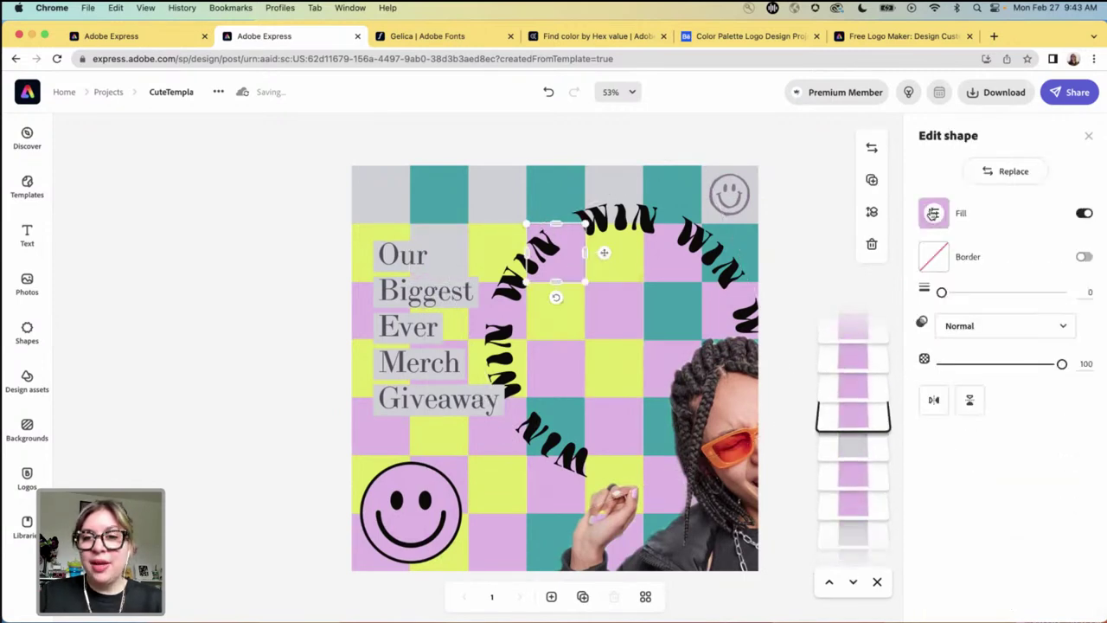
{"action": "left_click", "coordinate": [934, 213]}
{"action": "left_click", "coordinate": [1020, 281]}
Make the two lime squares beside the headline brand teal
{"action": "left_click", "coordinate": [477, 241]}
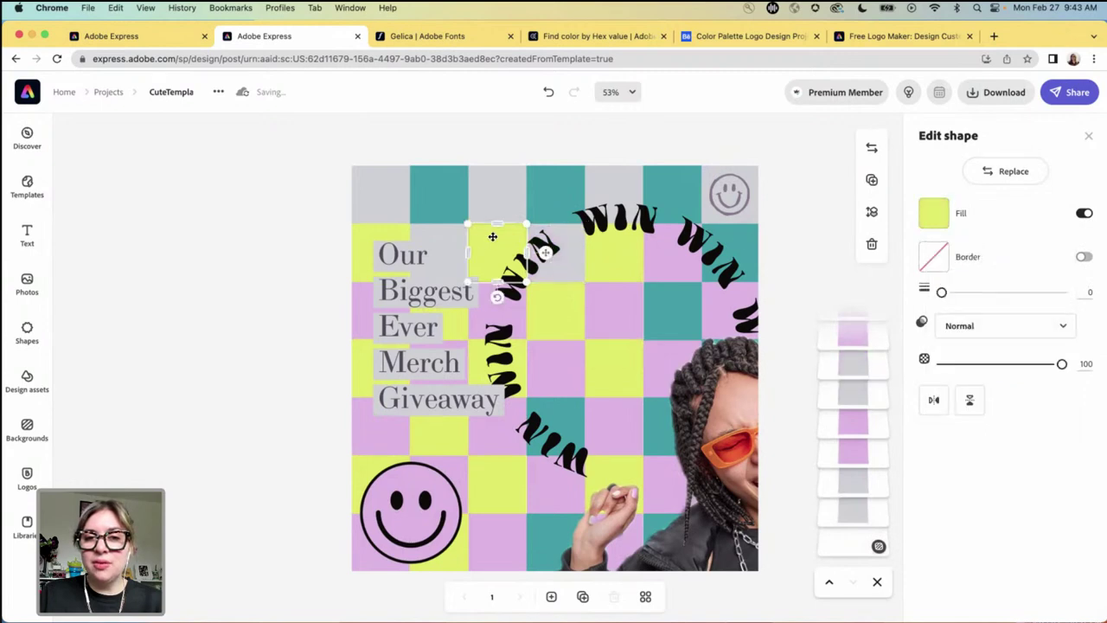
{"action": "left_click", "coordinate": [934, 213]}
{"action": "left_click", "coordinate": [995, 281]}
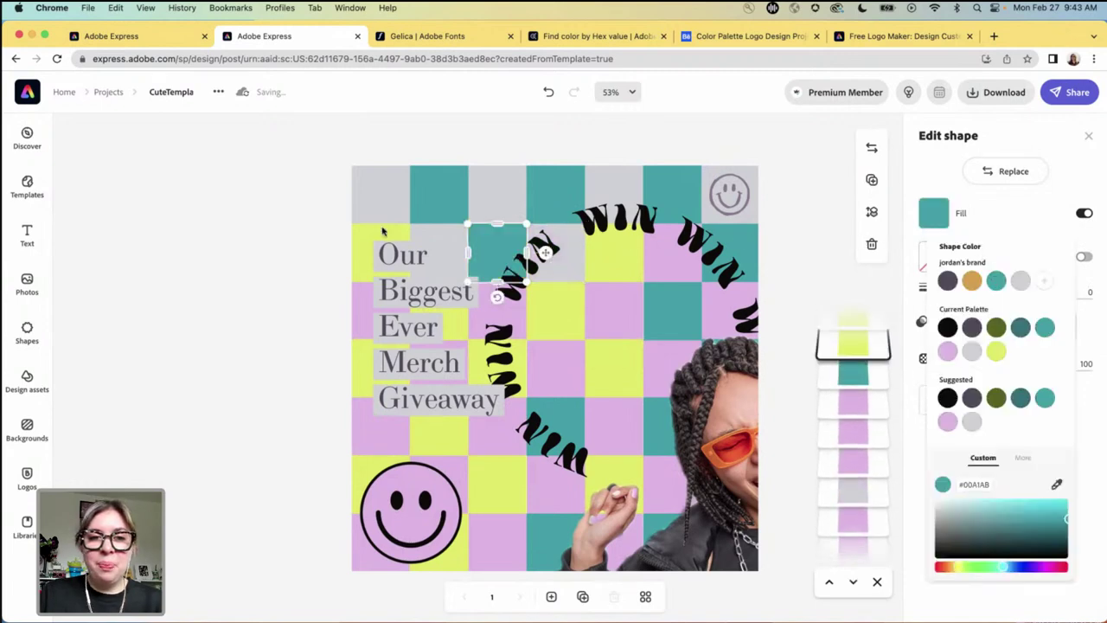
{"action": "left_click", "coordinate": [382, 239]}
{"action": "left_click", "coordinate": [950, 213]}
{"action": "left_click", "coordinate": [995, 280]}
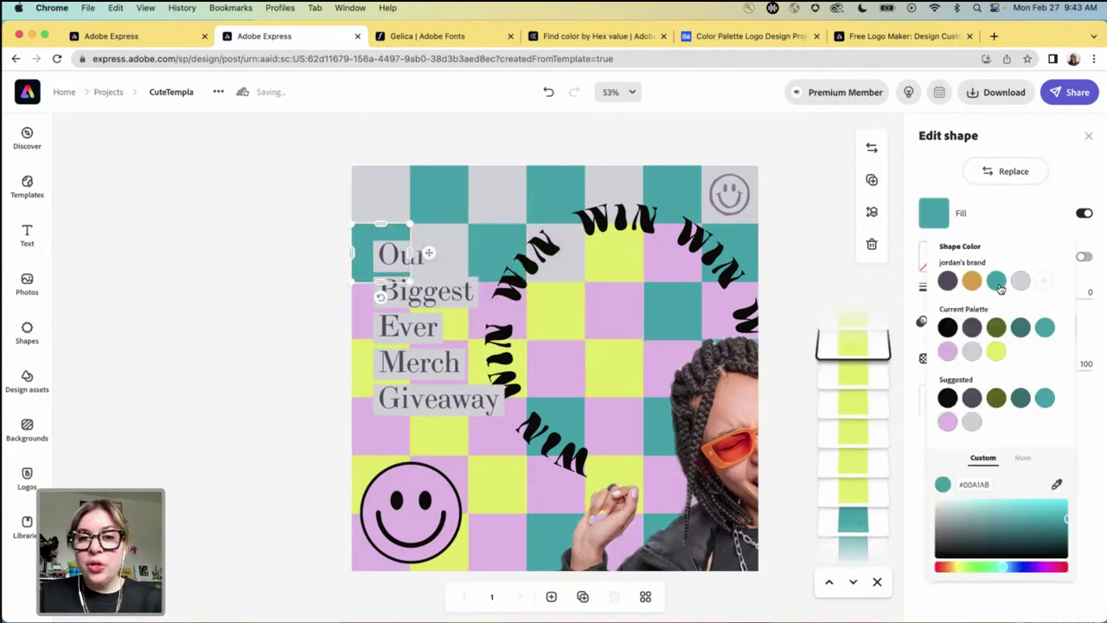
Move the headline into the top-left corner and the creator's photo up beside the WIN circle
{"action": "left_click", "coordinate": [409, 333]}
{"action": "left_click_drag", "start_coordinate": [409, 333], "coordinate": [397, 272]}
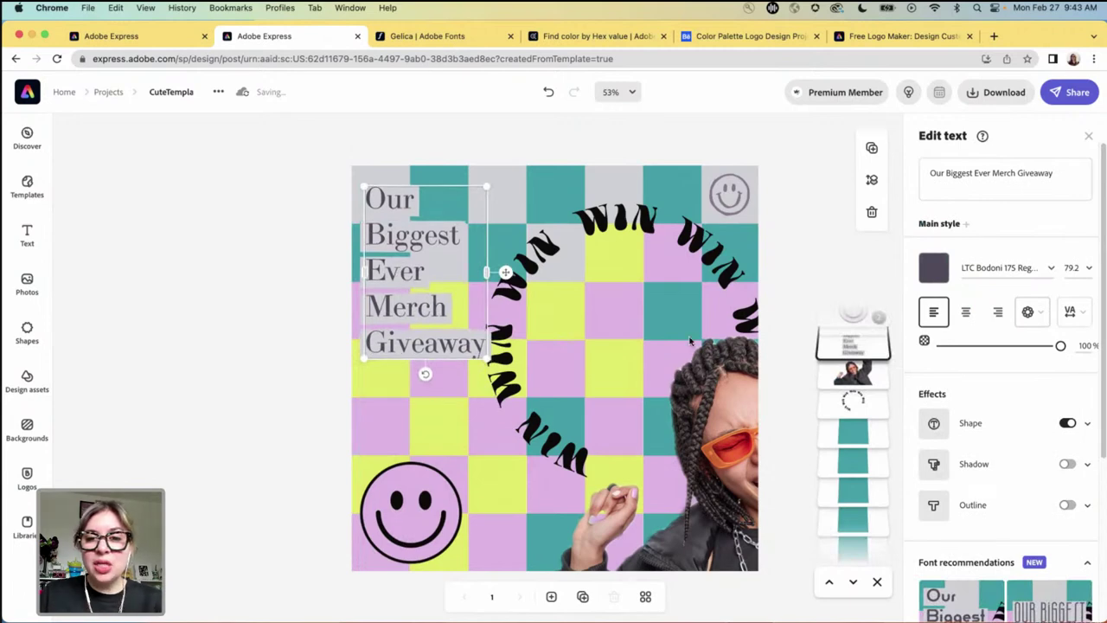
{"action": "left_click_drag", "start_coordinate": [713, 376], "coordinate": [625, 328]}
{"action": "left_click", "coordinate": [493, 145]}
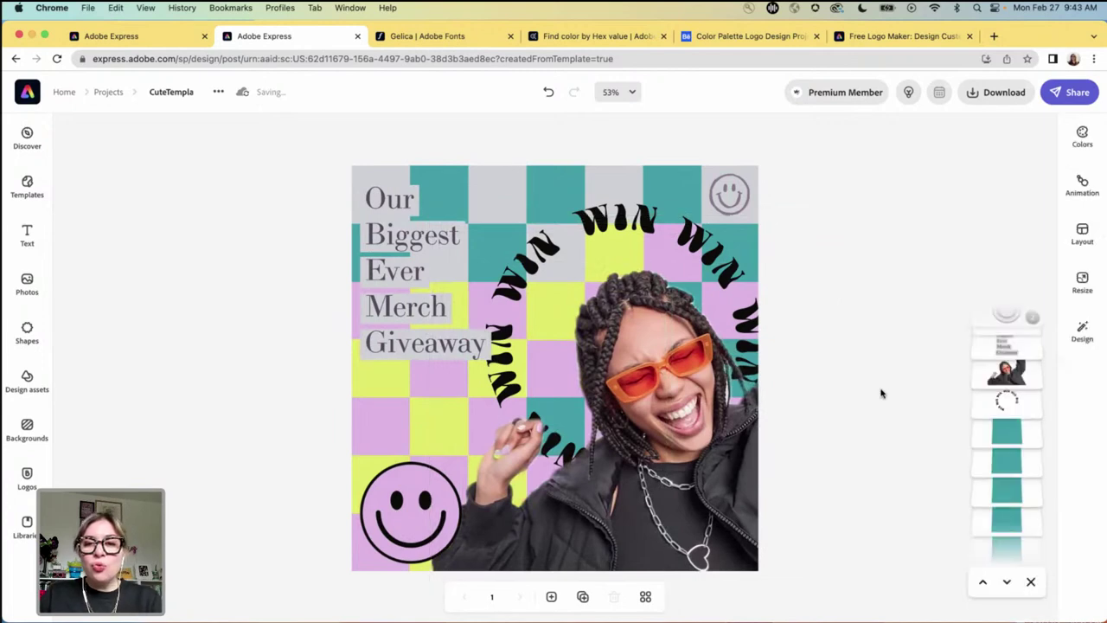
Set the headline in the upright condensed font Oswald, found via similar-font recommendations
{"action": "left_click", "coordinate": [440, 235]}
{"action": "scroll", "coordinate": [1021, 528], "scroll_direction": "down", "scroll_amount": 2}
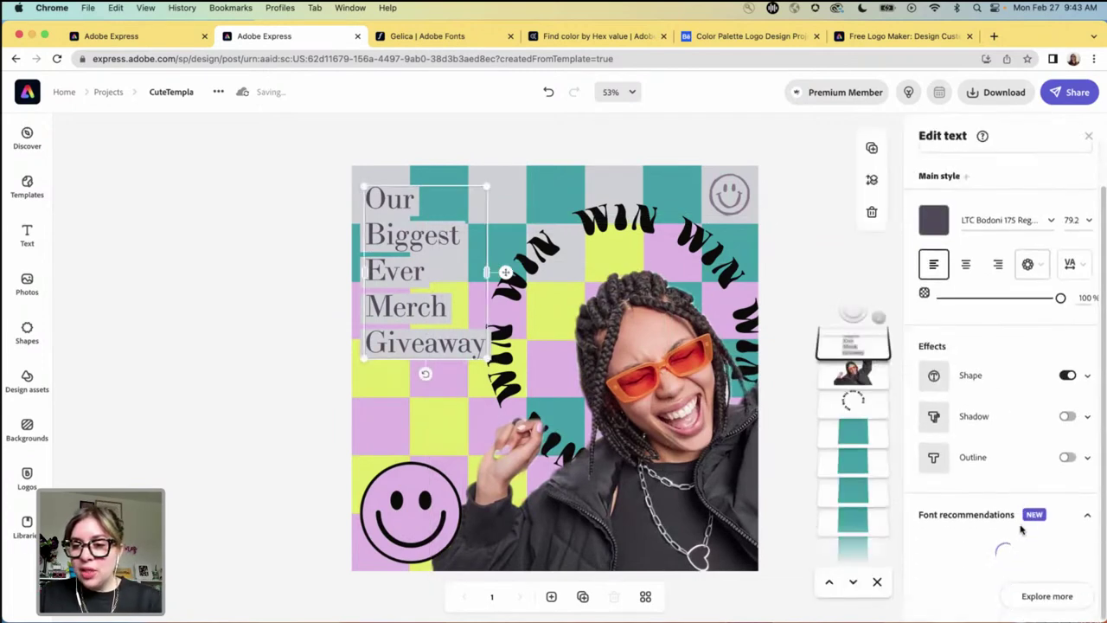
{"action": "scroll", "coordinate": [1020, 529], "scroll_direction": "down", "scroll_amount": 3}
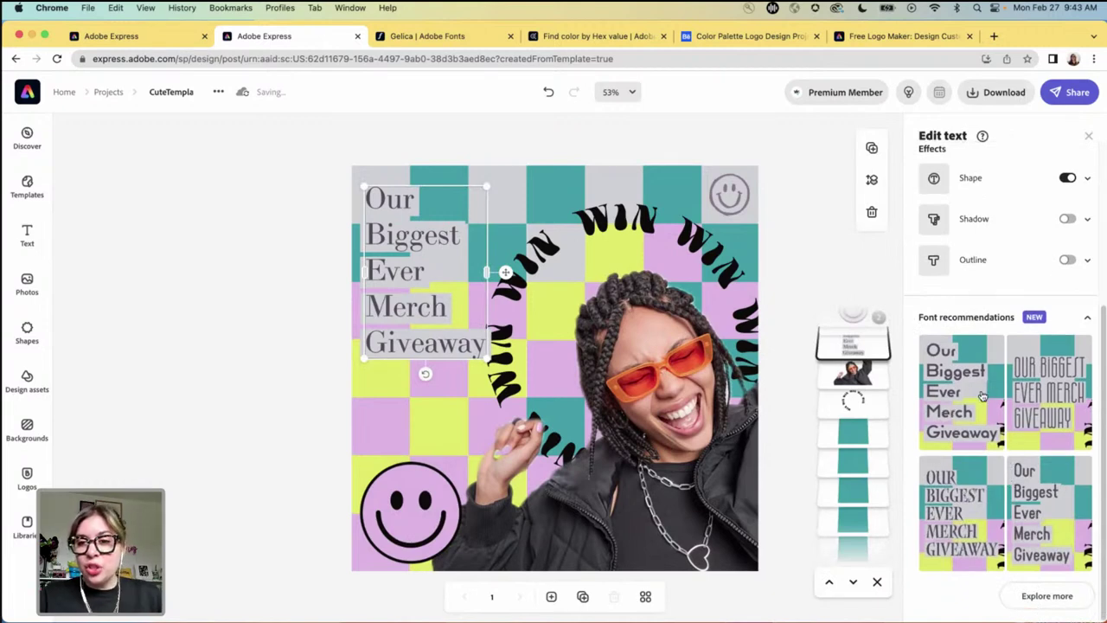
{"action": "left_click", "coordinate": [1045, 595]}
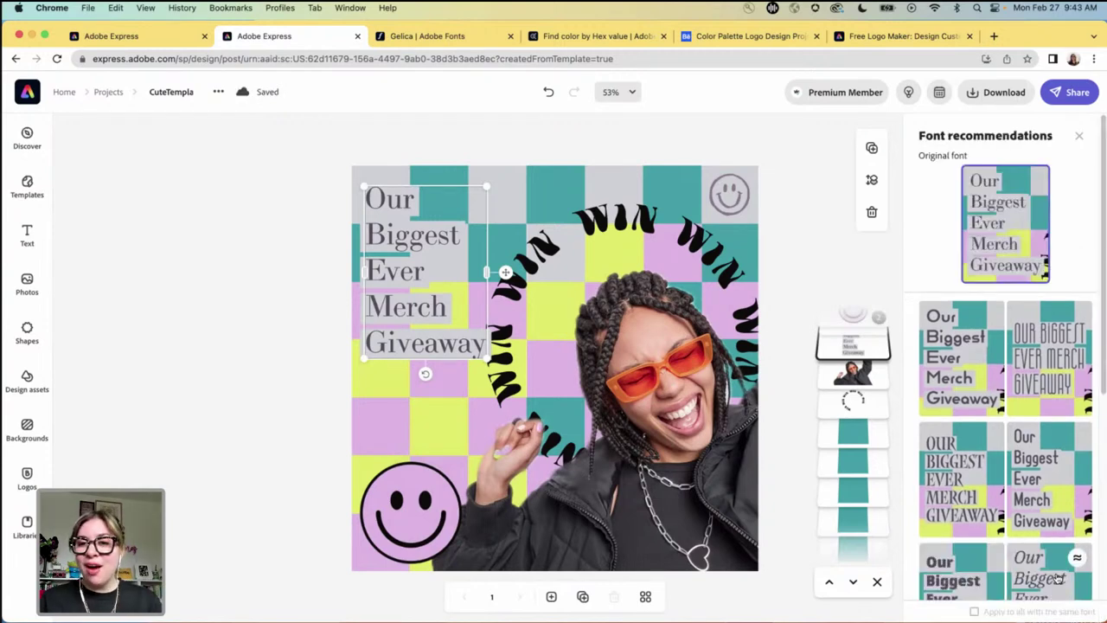
{"action": "scroll", "coordinate": [1051, 554], "scroll_direction": "down", "scroll_amount": 5}
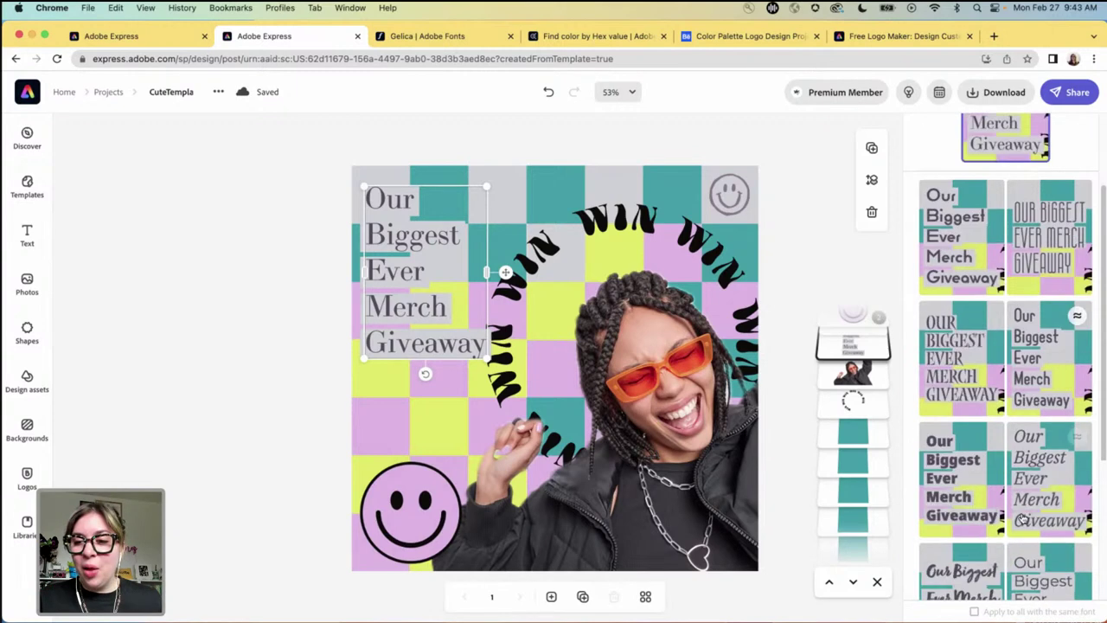
{"action": "scroll", "coordinate": [1031, 519], "scroll_direction": "down", "scroll_amount": 3}
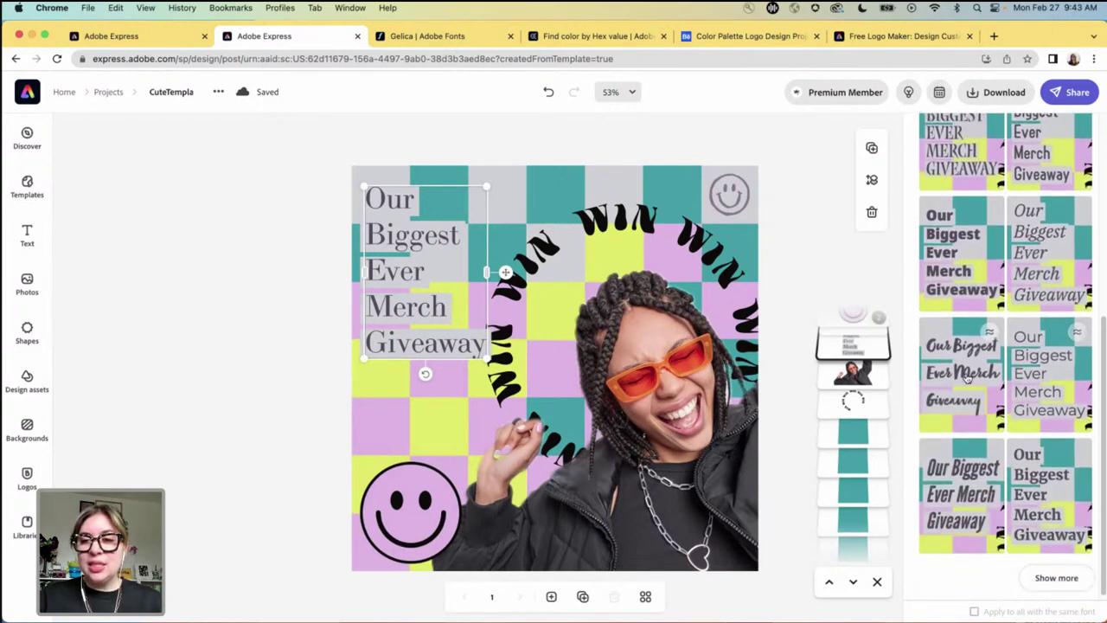
{"action": "scroll", "coordinate": [1032, 456], "scroll_direction": "down", "scroll_amount": 1}
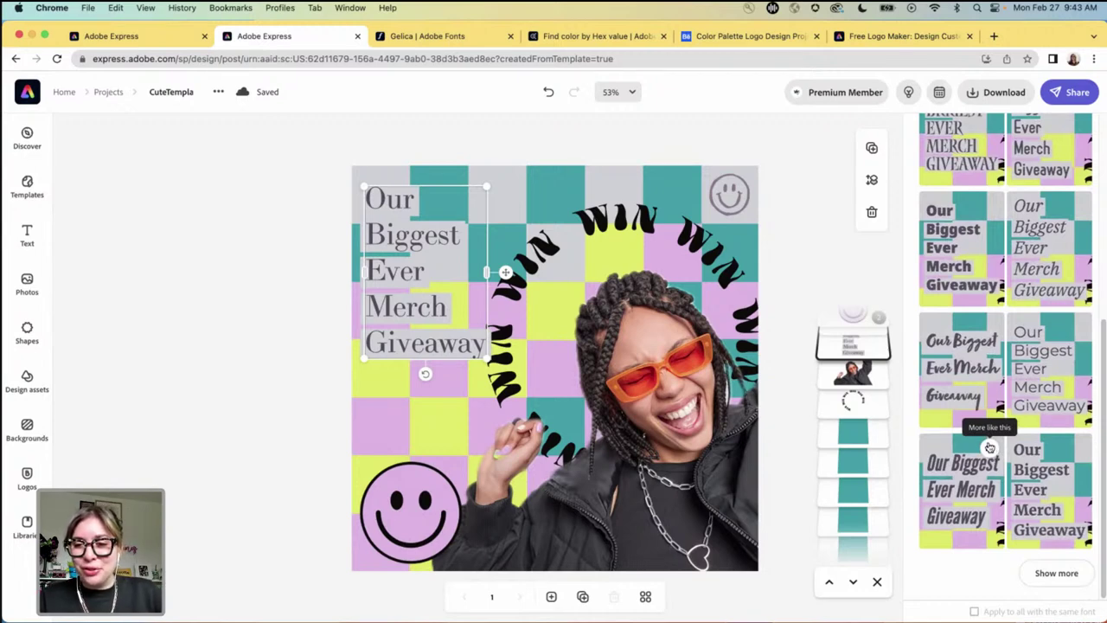
{"action": "left_click", "coordinate": [989, 449]}
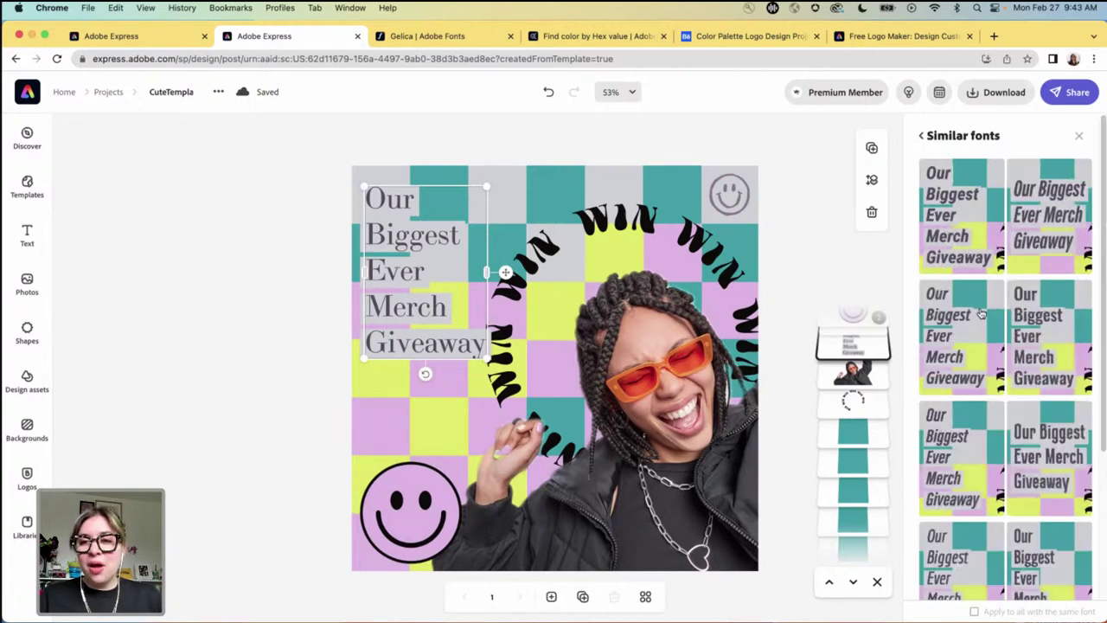
{"action": "scroll", "coordinate": [1040, 444], "scroll_direction": "down", "scroll_amount": 3}
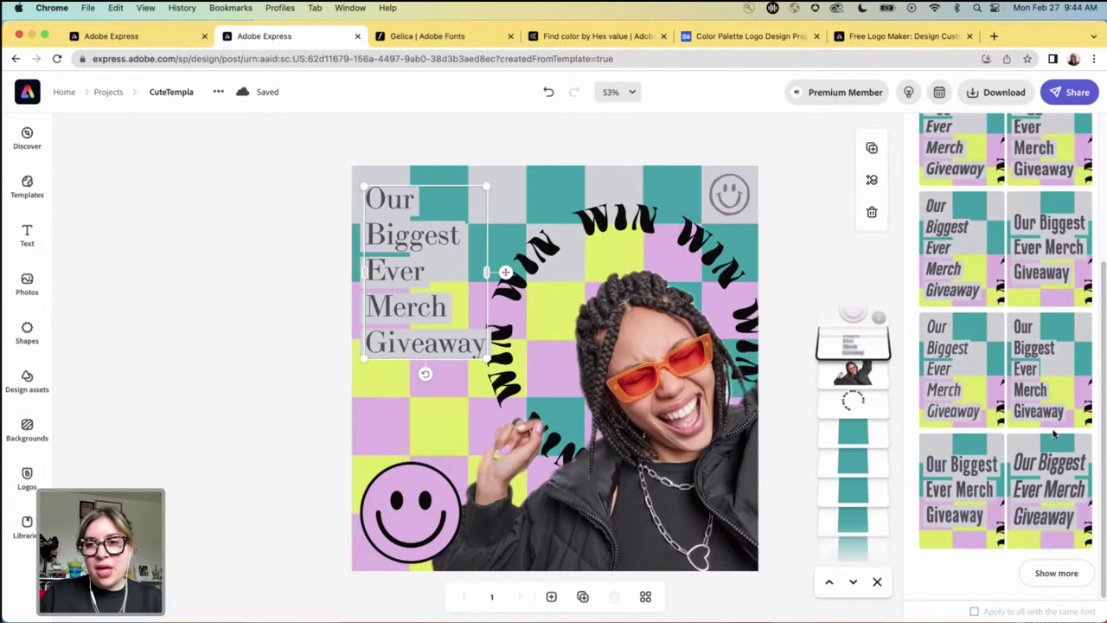
{"action": "left_click", "coordinate": [1053, 491]}
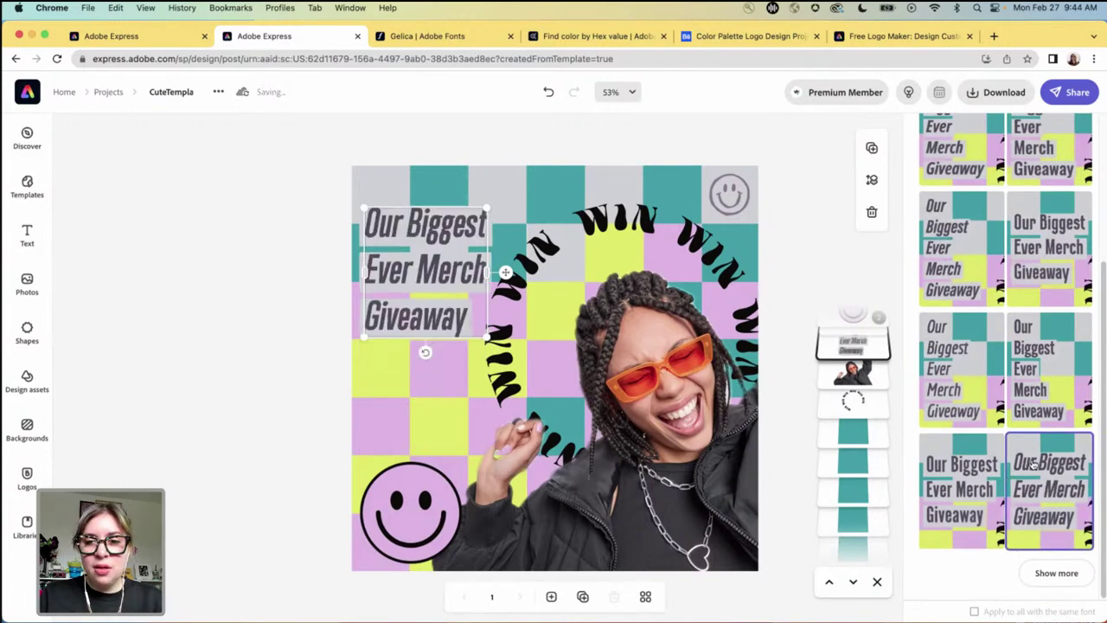
{"action": "scroll", "coordinate": [1038, 467], "scroll_direction": "up", "scroll_amount": 5}
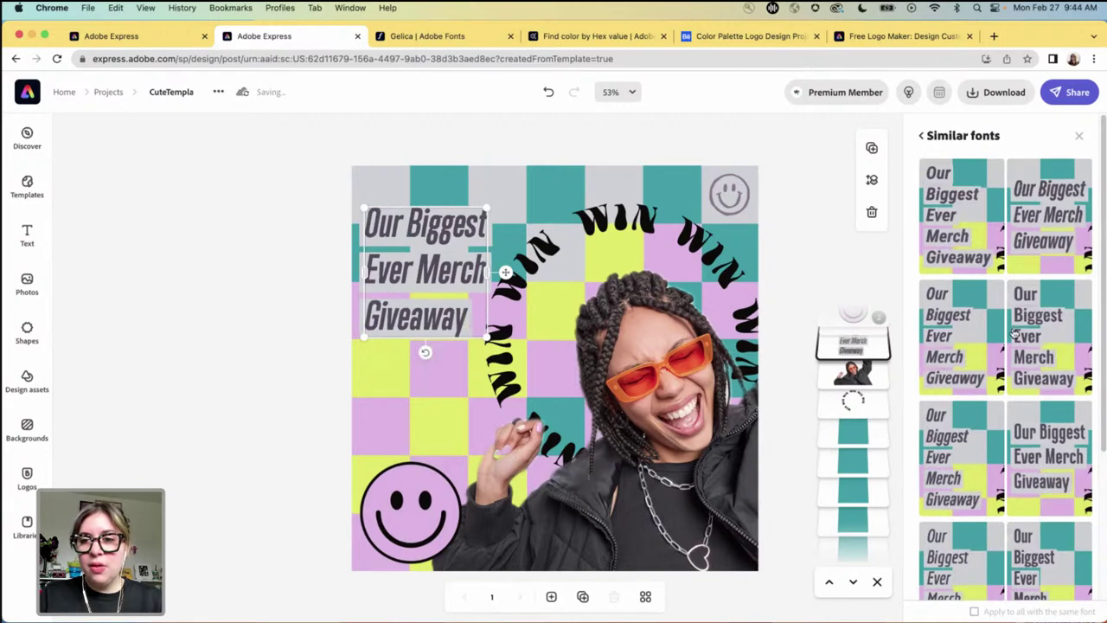
{"action": "left_click", "coordinate": [1049, 318]}
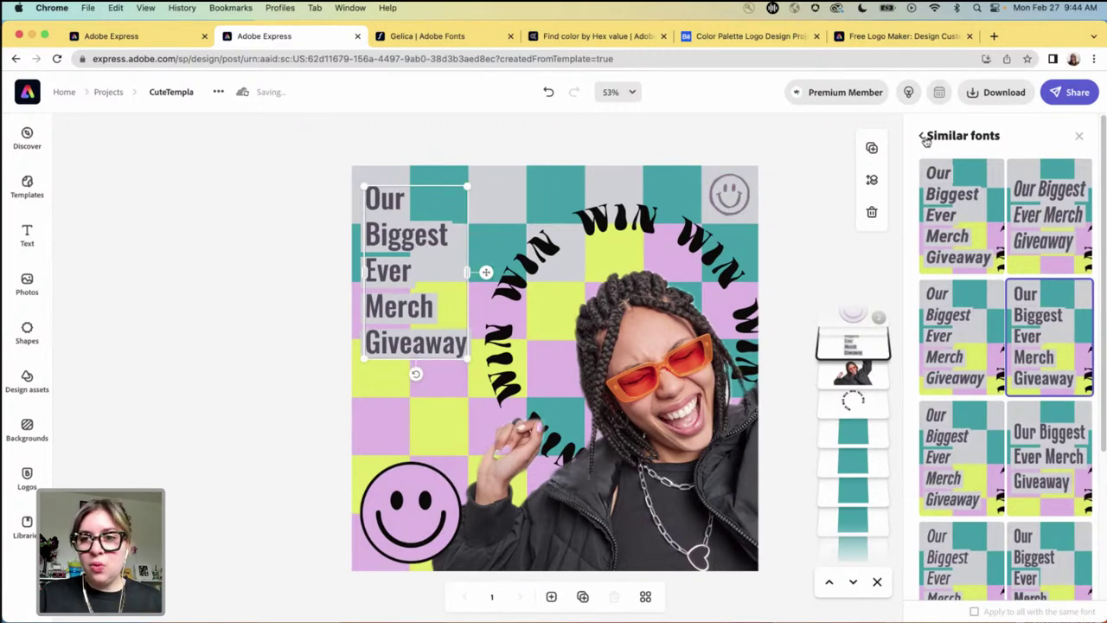
Set the headline text size to 80
{"action": "left_click", "coordinate": [1079, 138]}
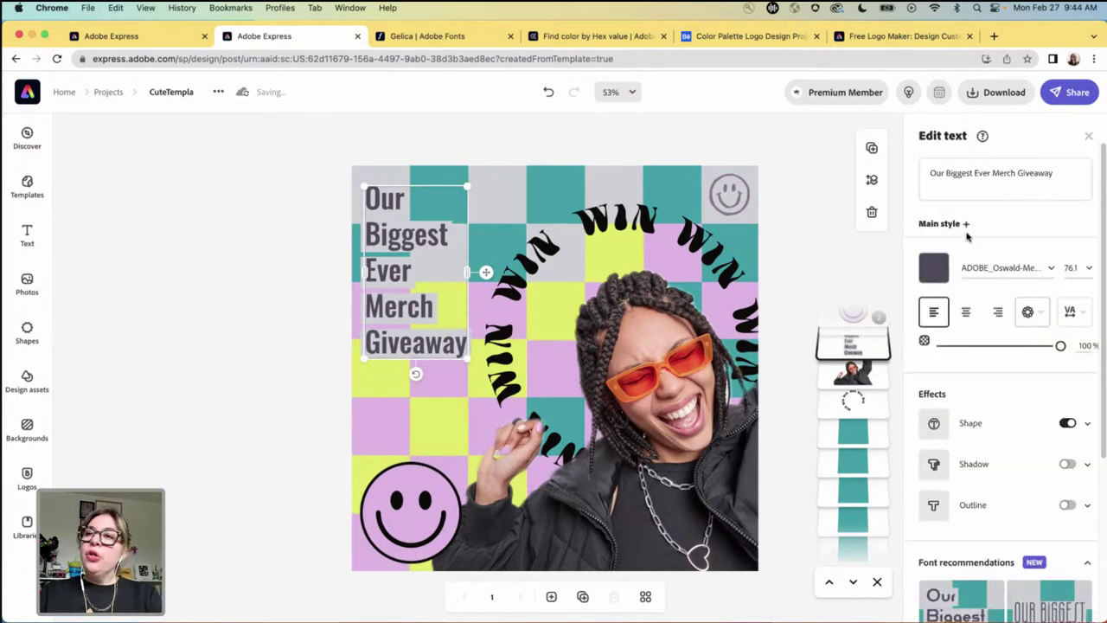
{"action": "left_click", "coordinate": [1085, 270]}
{"action": "scroll", "coordinate": [1081, 299], "scroll_direction": "down", "scroll_amount": 1}
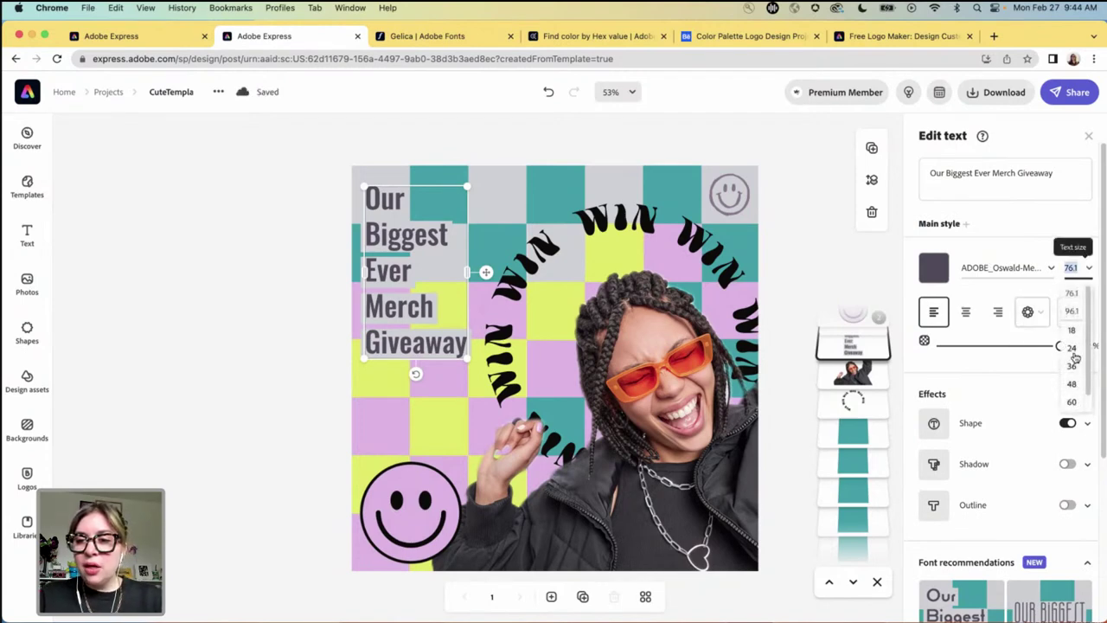
{"action": "type", "text": "10"}
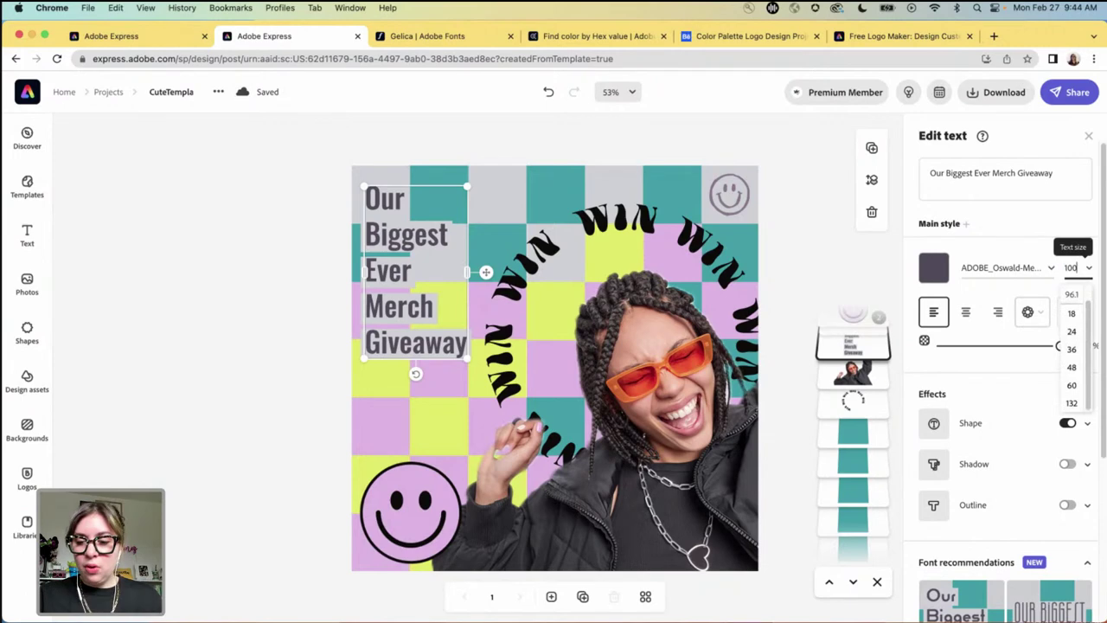
{"action": "type", "text": "0"}
{"action": "key", "text": "Return"}
{"action": "left_click", "coordinate": [1072, 267]}
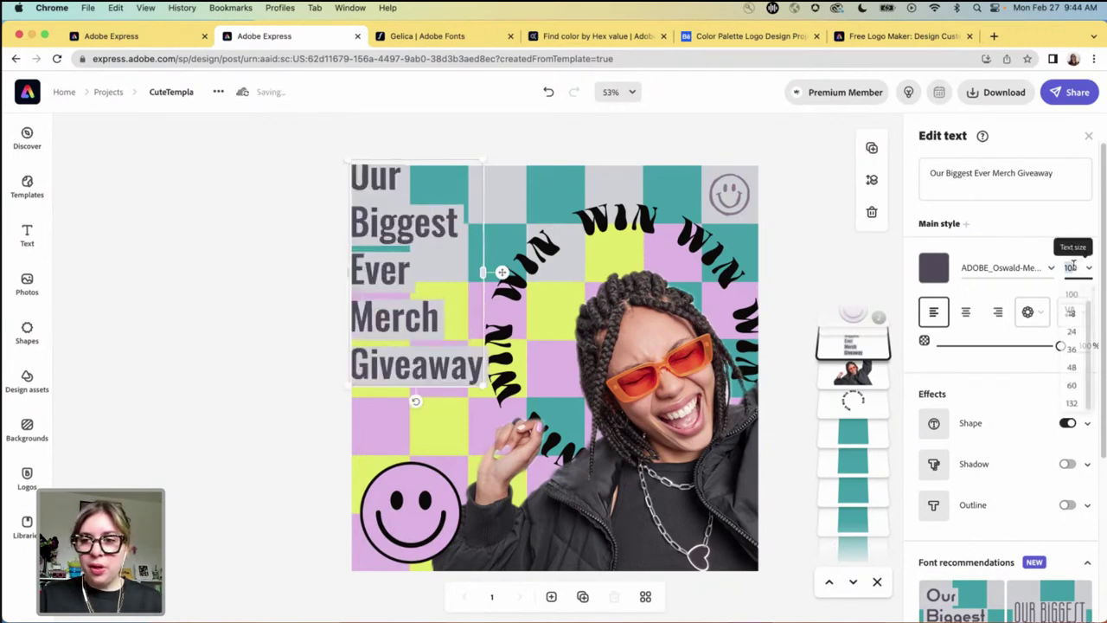
{"action": "type", "text": "80"}
{"action": "key", "text": "Return"}
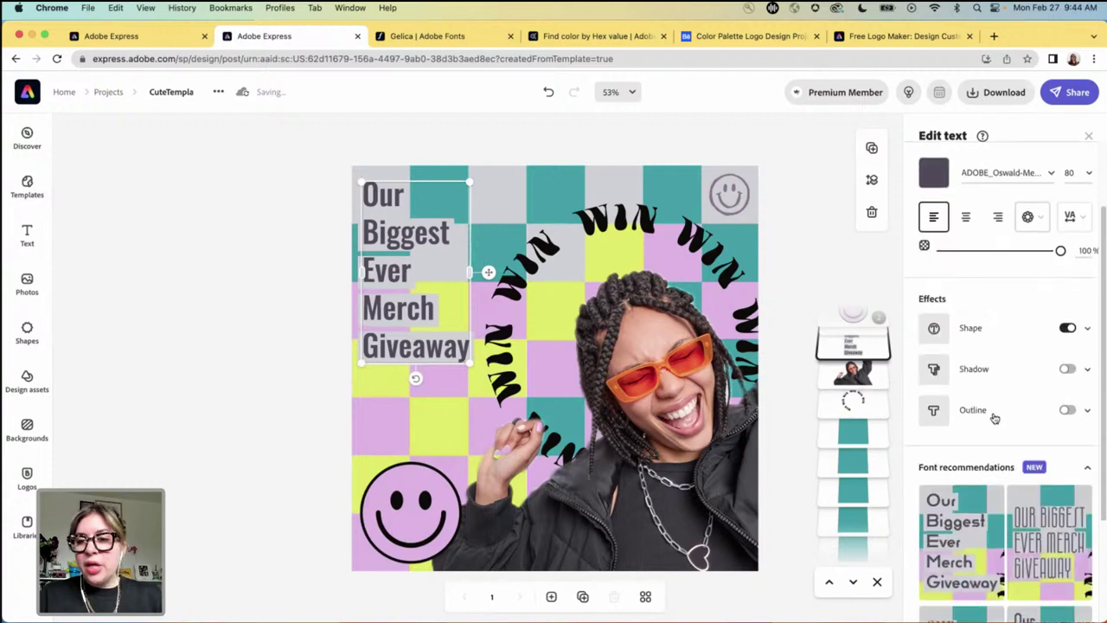
{"action": "scroll", "coordinate": [994, 415], "scroll_direction": "down", "scroll_amount": 3}
{"action": "left_click", "coordinate": [814, 276]}
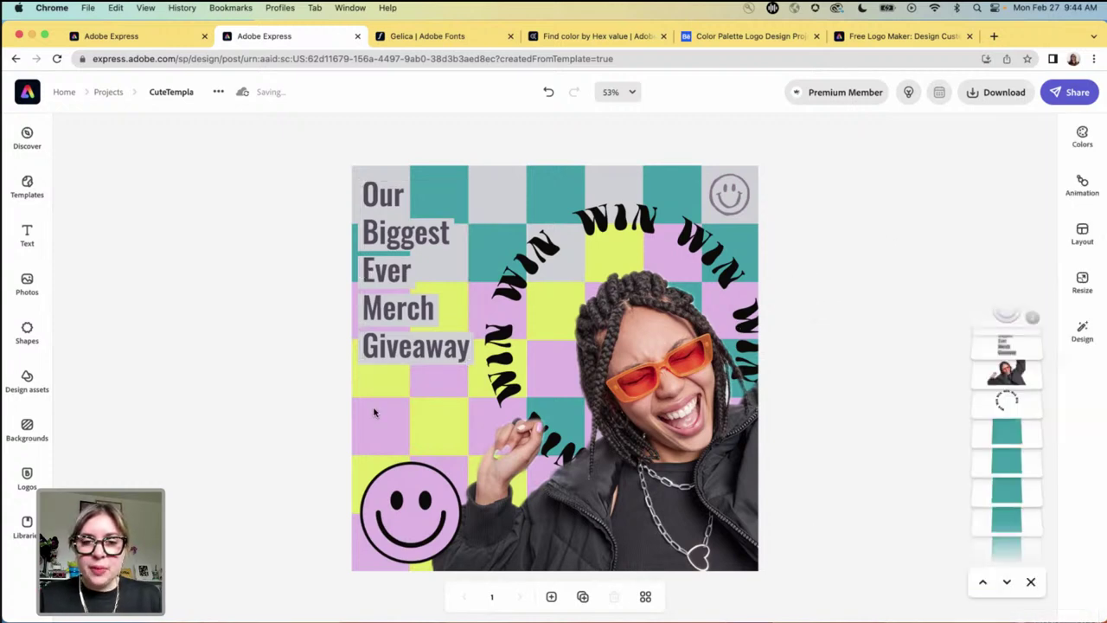
{"action": "left_click", "coordinate": [392, 496]}
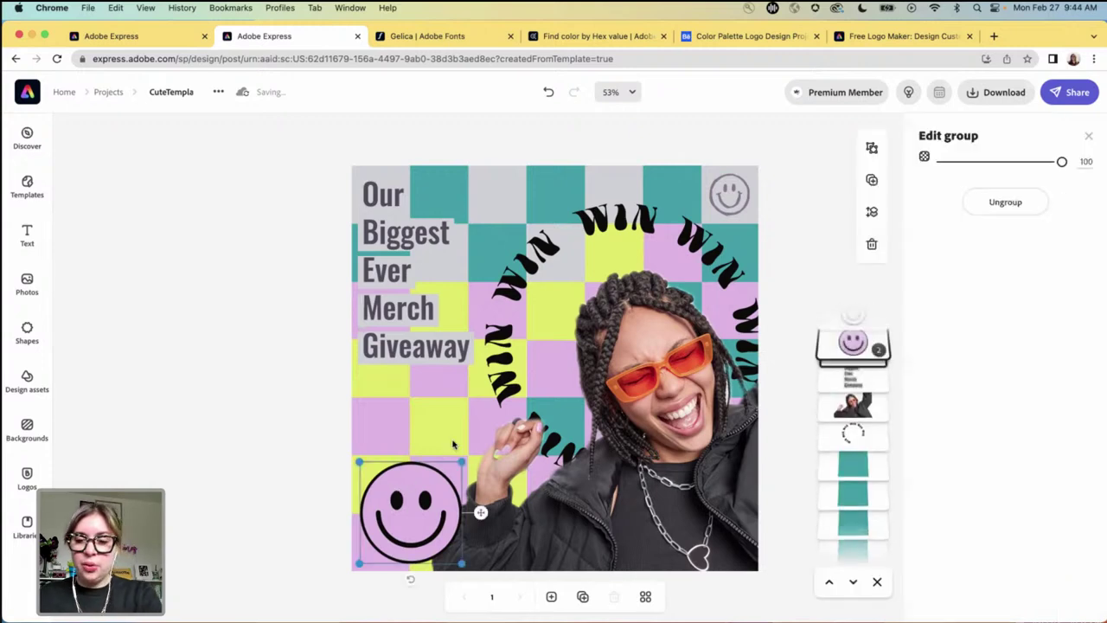
Delete the bottom-left smiley and put an enlarged ghost brand logo in its place
{"action": "key", "text": "Delete"}
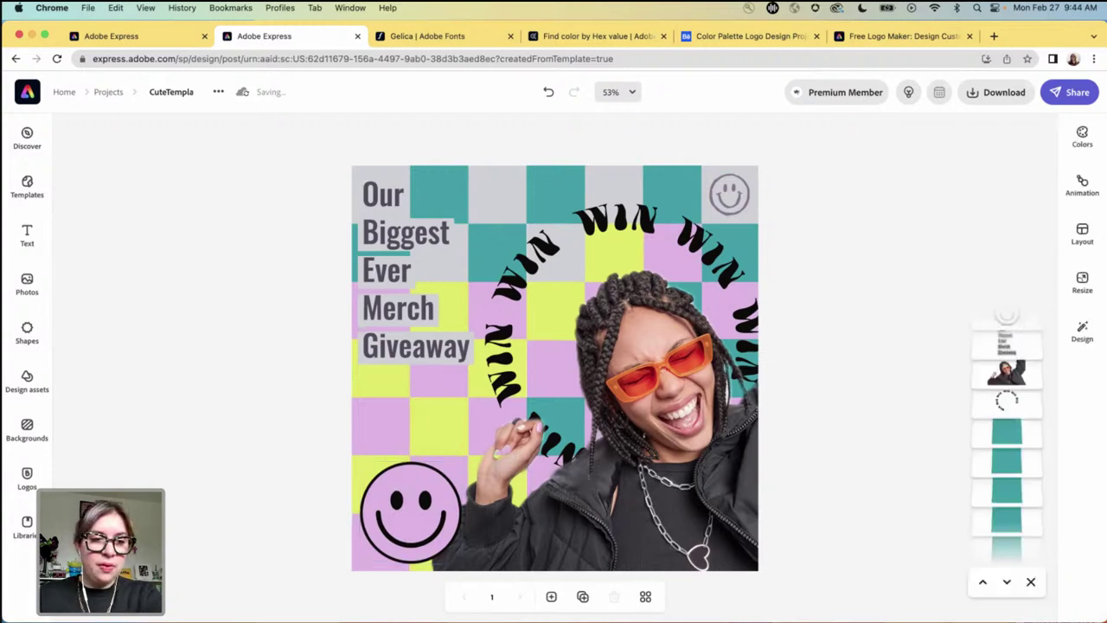
{"action": "left_click", "coordinate": [28, 475]}
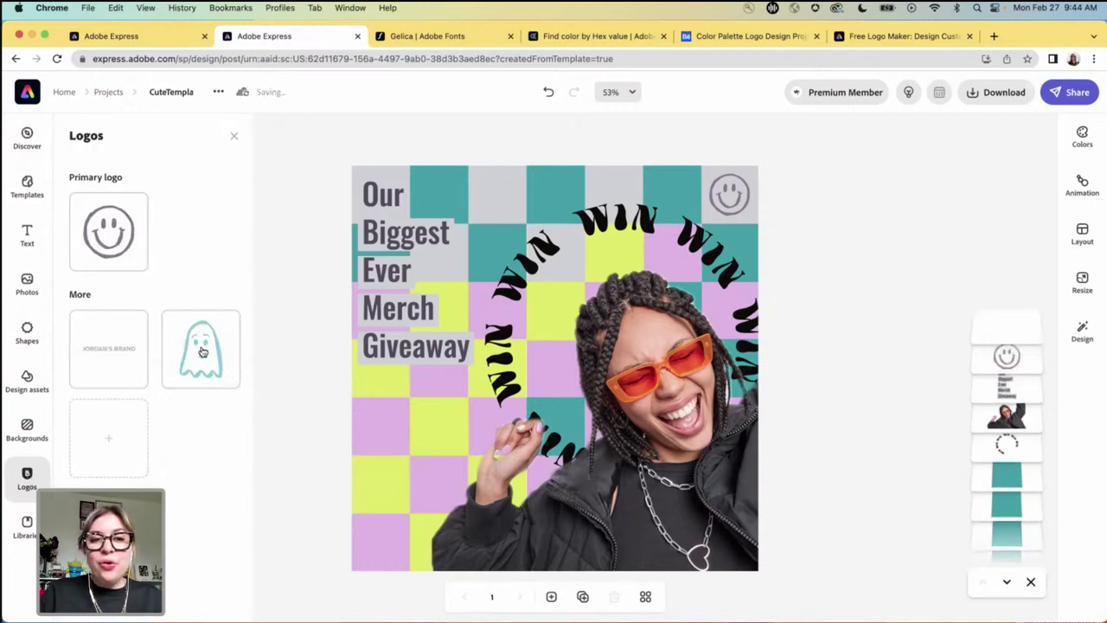
{"action": "left_click", "coordinate": [385, 543]}
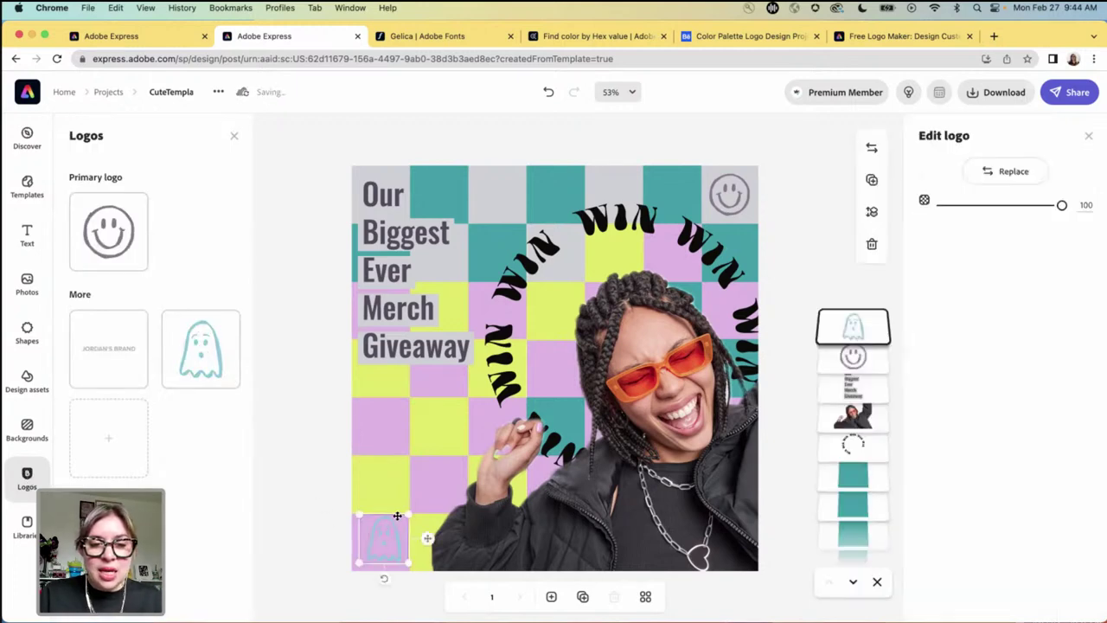
{"action": "mouse_move", "coordinate": [410, 515]}
{"action": "left_mouse_down"}
{"action": "mouse_move", "coordinate": [442, 474]}
{"action": "mouse_move", "coordinate": [412, 501]}
{"action": "left_mouse_up"}
{"action": "left_click", "coordinate": [329, 474]}
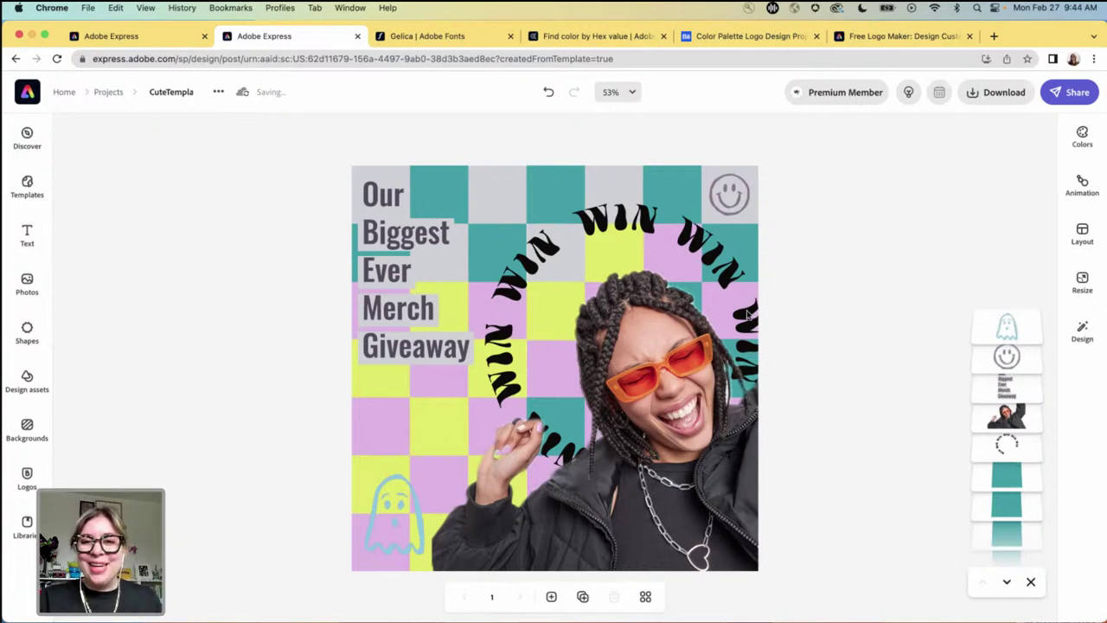
Colour the curved WIN WIN text the dark grey brand colour #534C5C
{"action": "left_click", "coordinate": [734, 279]}
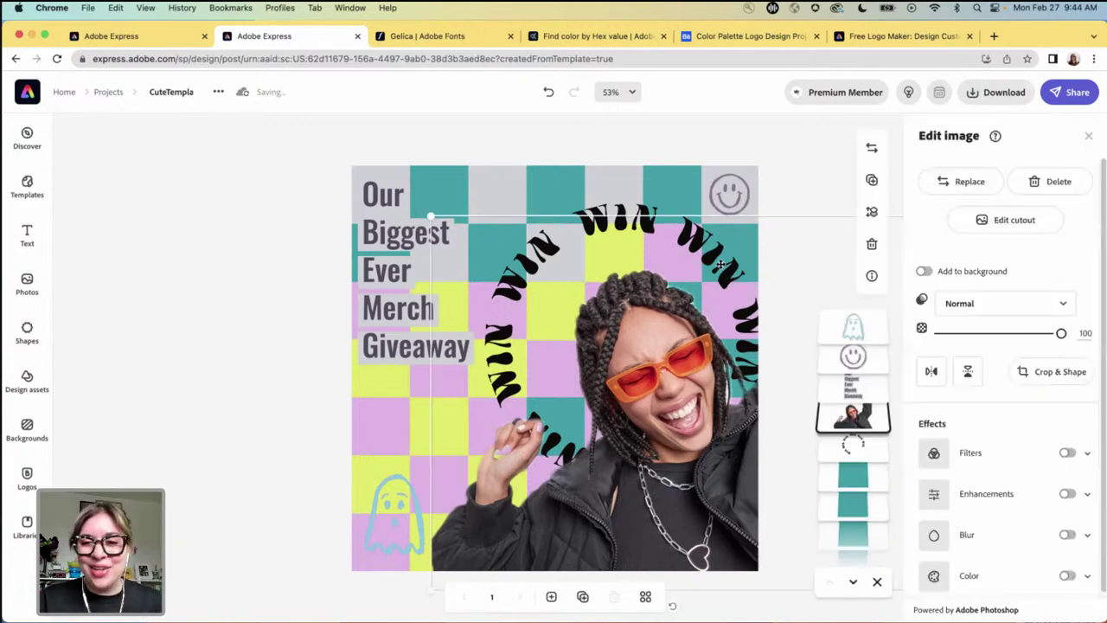
{"action": "left_click", "coordinate": [853, 444]}
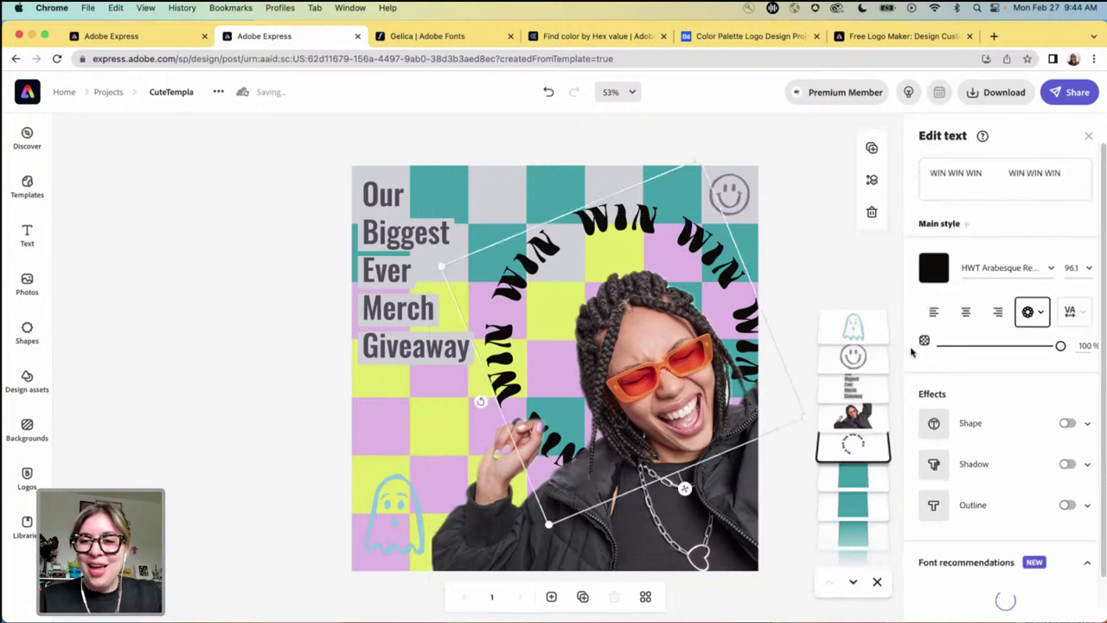
{"action": "left_click", "coordinate": [933, 268]}
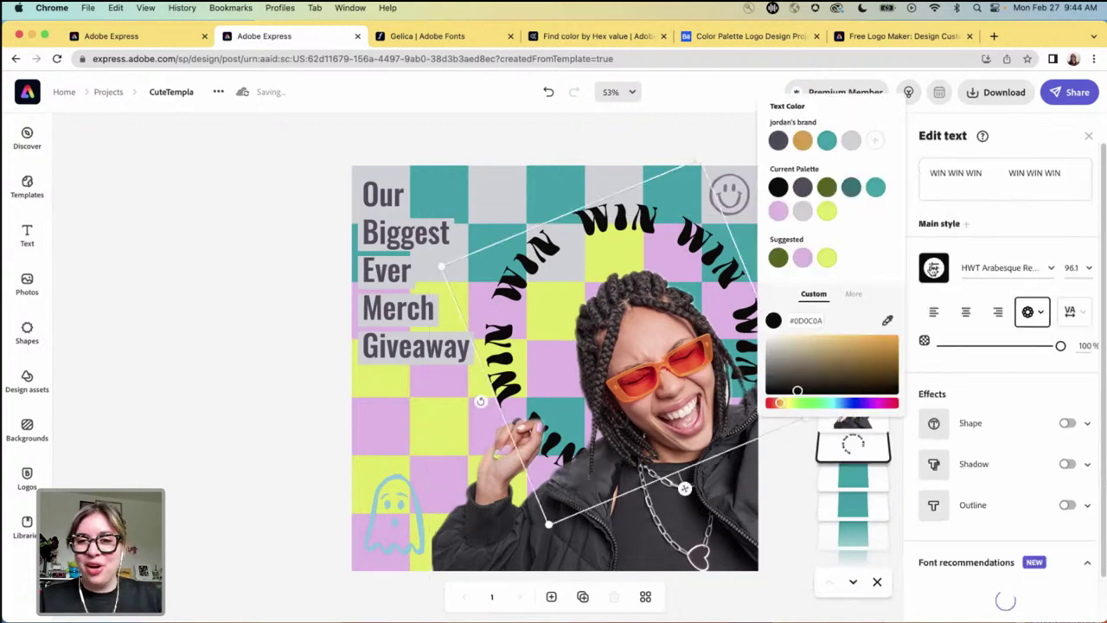
{"action": "left_click", "coordinate": [802, 142]}
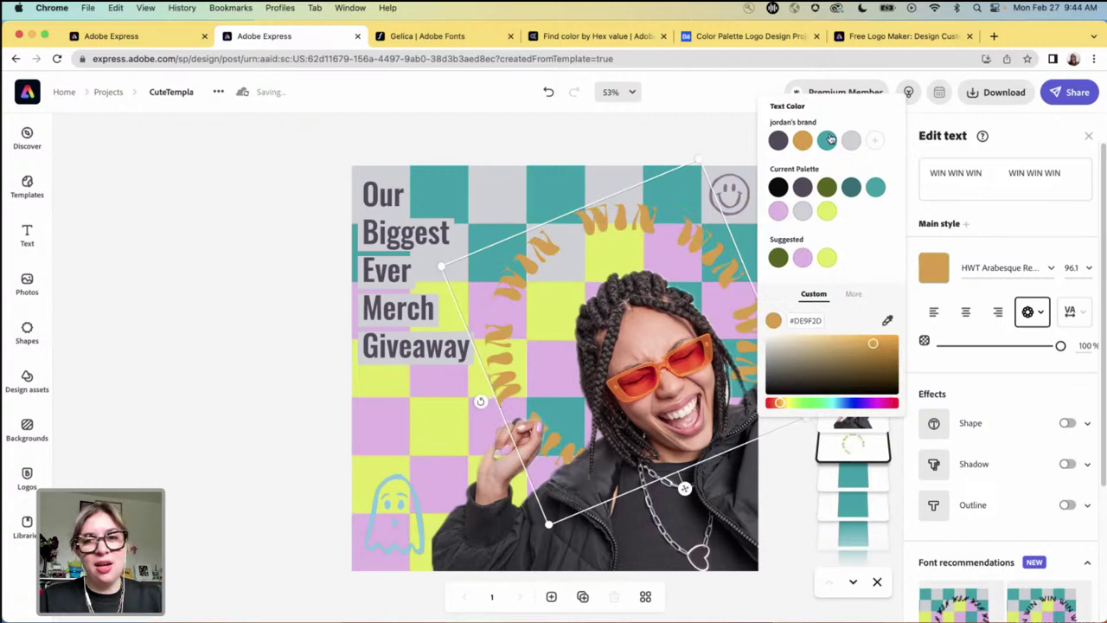
{"action": "left_click", "coordinate": [777, 141]}
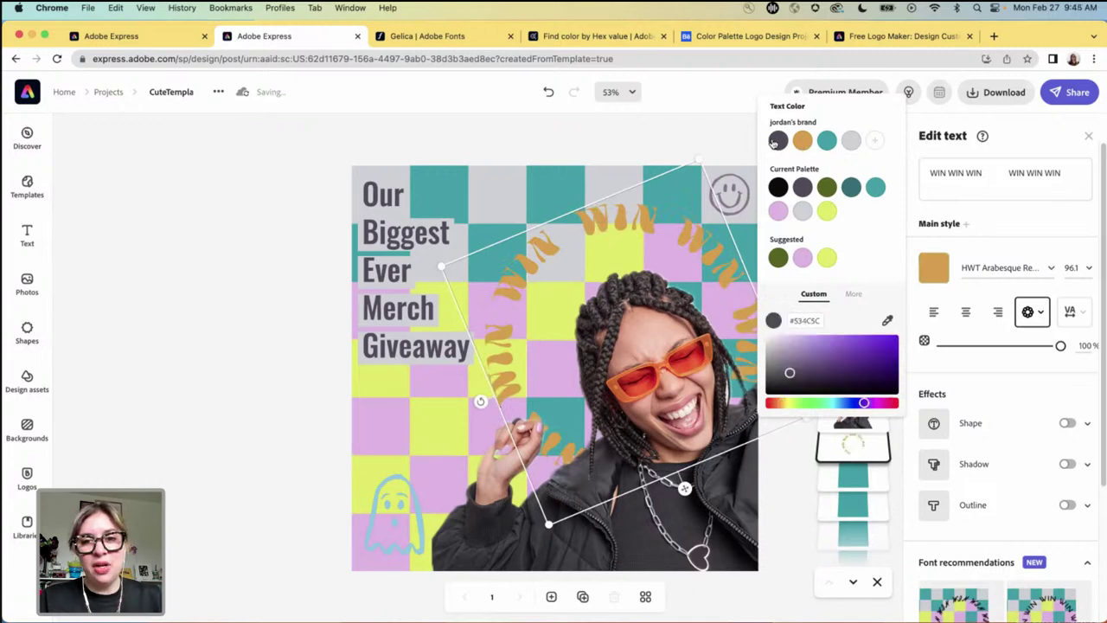
{"action": "left_click", "coordinate": [628, 144]}
{"action": "left_click", "coordinate": [262, 378]}
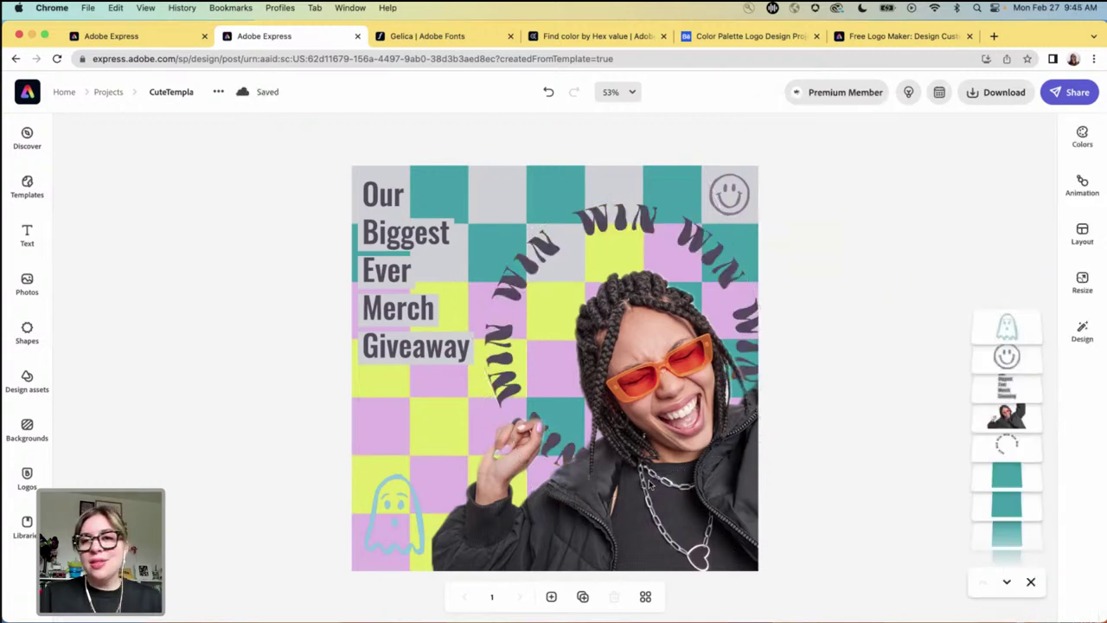
{"action": "left_click", "coordinate": [698, 519]}
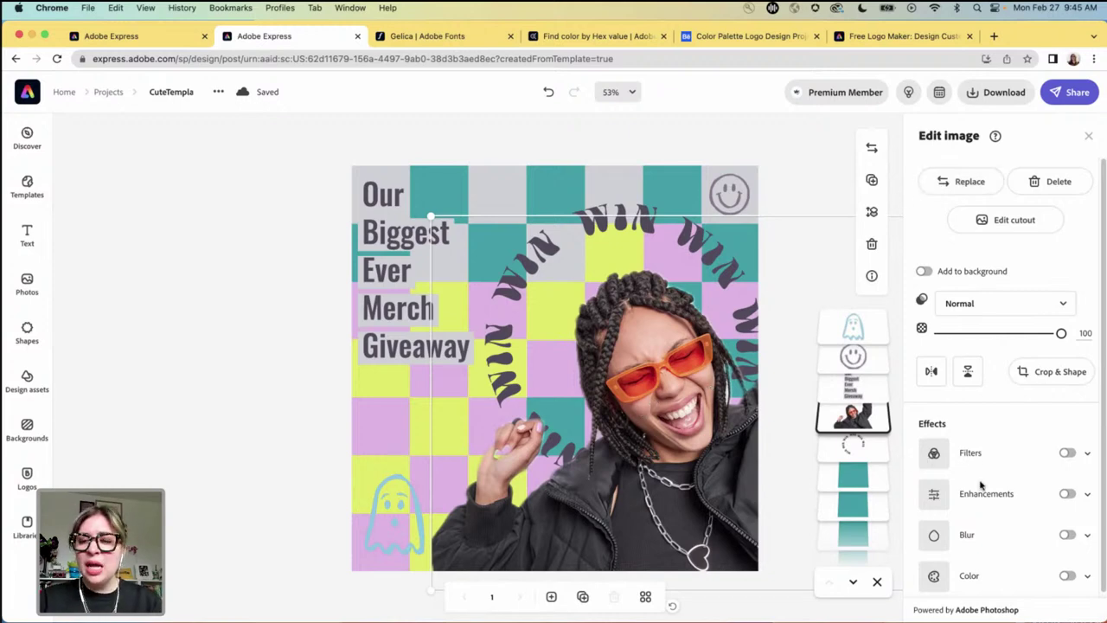
Replace the photo with DSC02919.jpg from _profpics, then shrink it and nudge it left
{"action": "scroll", "coordinate": [981, 494], "scroll_direction": "down", "scroll_amount": 1}
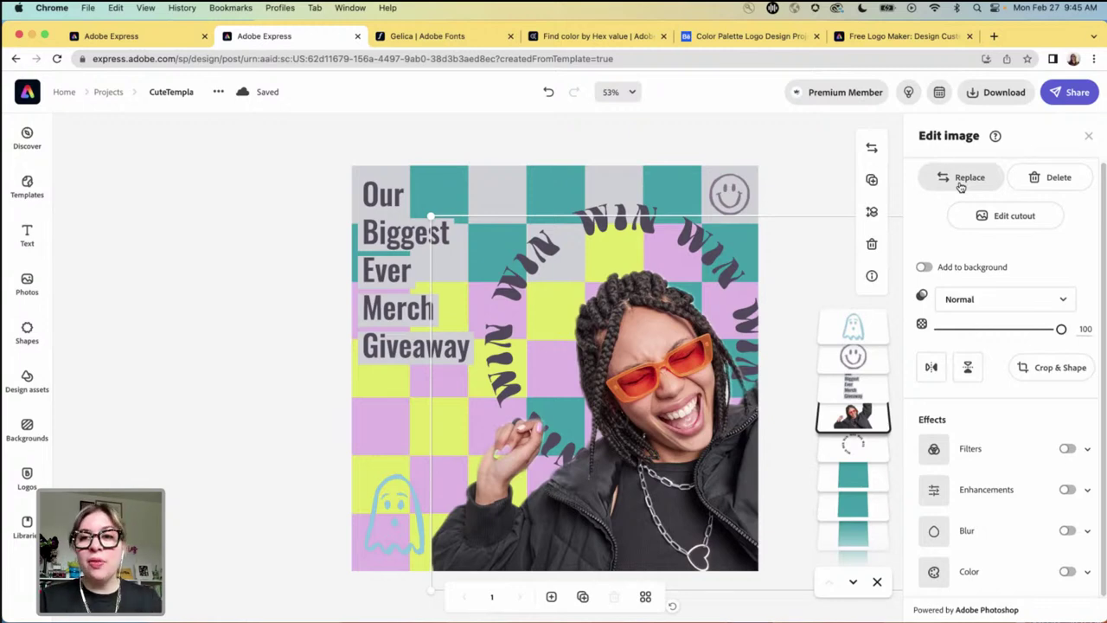
{"action": "left_click", "coordinate": [960, 187]}
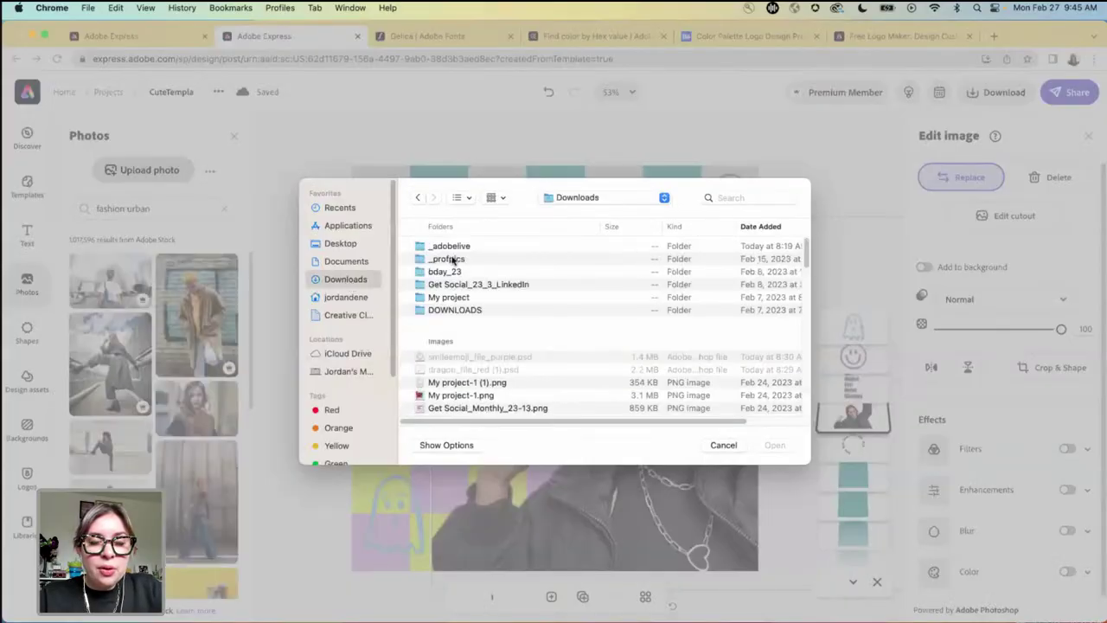
{"action": "double_click", "coordinate": [451, 260]}
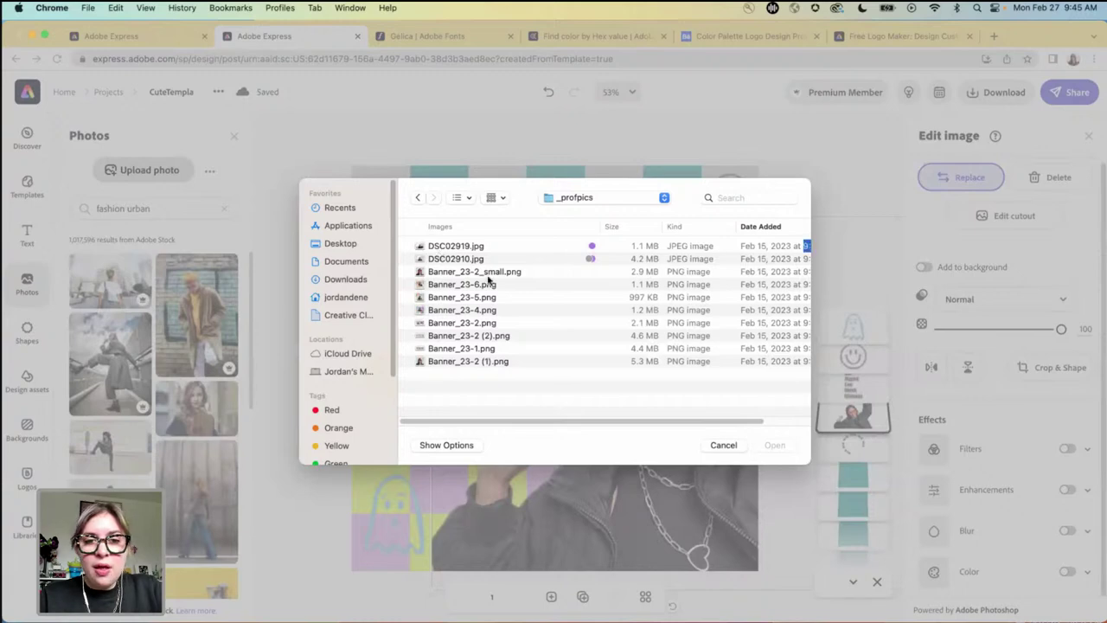
{"action": "left_click", "coordinate": [456, 246]}
{"action": "left_click", "coordinate": [774, 445]}
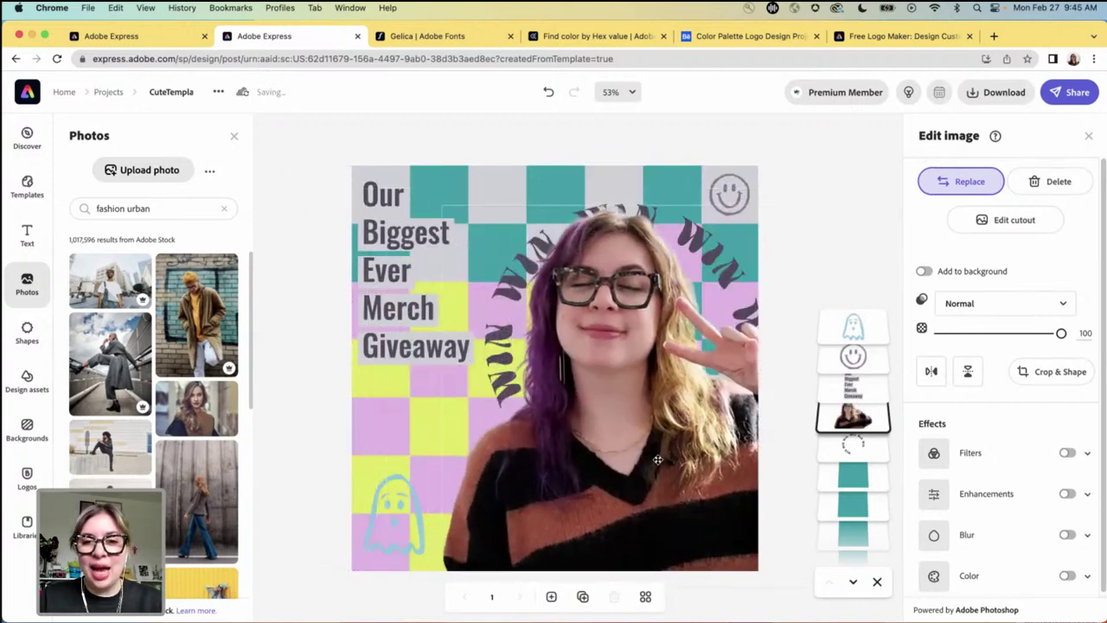
{"action": "left_click_drag", "start_coordinate": [443, 208], "coordinate": [496, 250]}
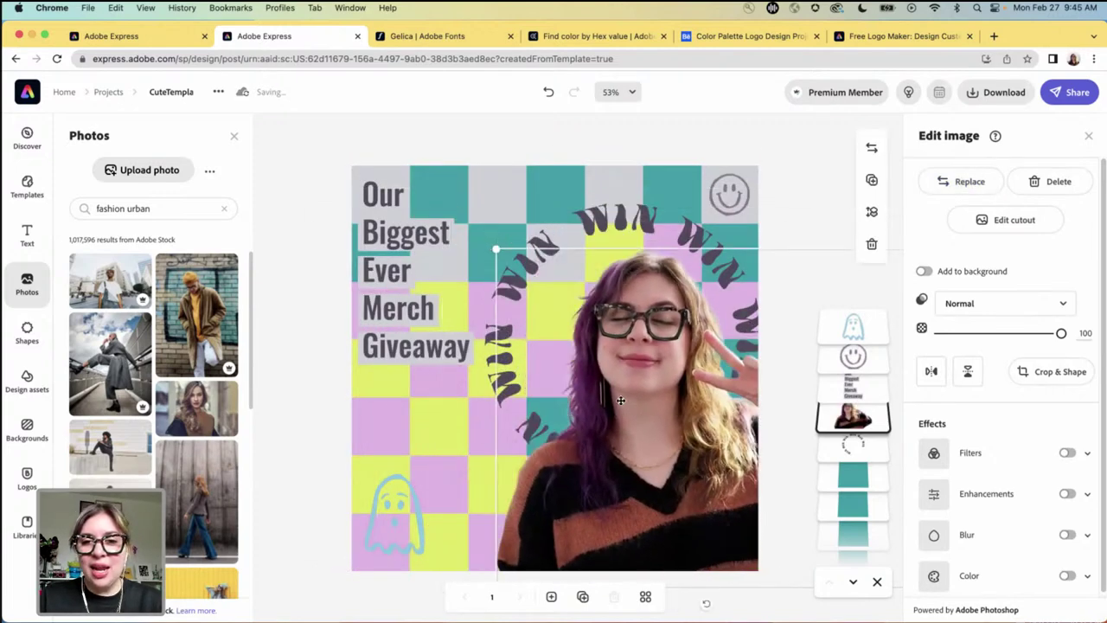
{"action": "left_click_drag", "start_coordinate": [655, 451], "coordinate": [644, 449]}
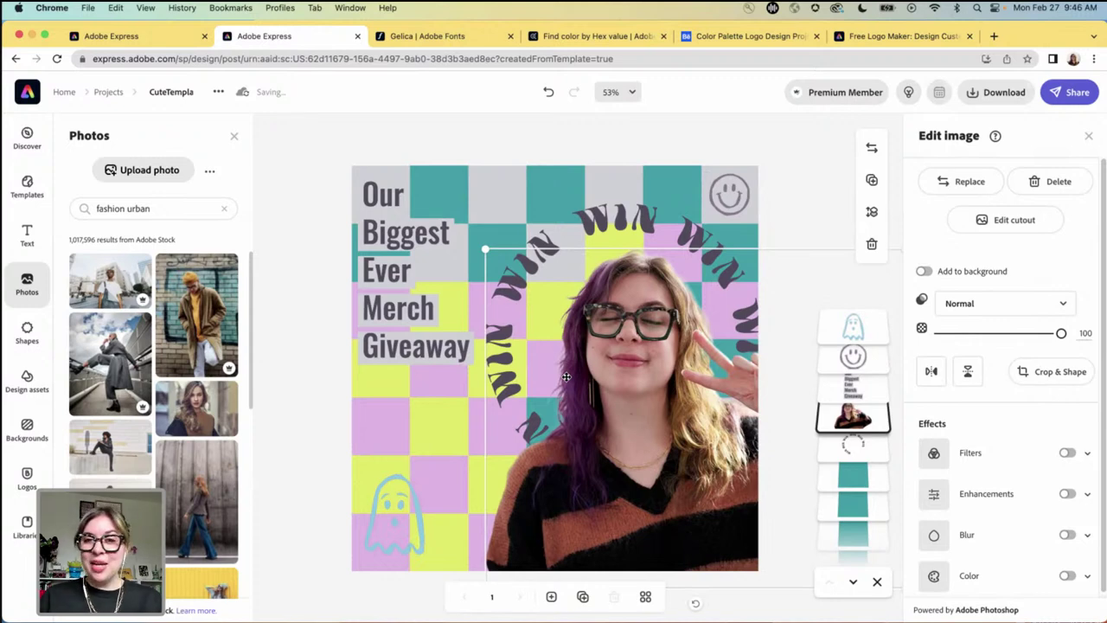
{"action": "left_click", "coordinate": [328, 179]}
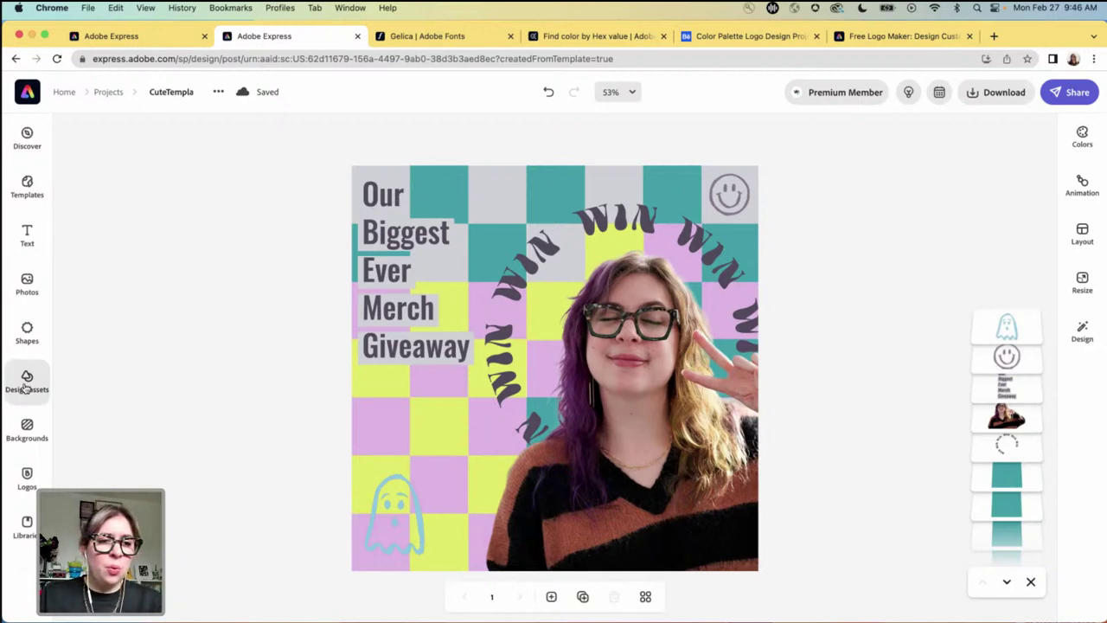
Add the yellow Colorful Cardboard texture, send it to the back, and stretch it over the canvas
{"action": "left_click", "coordinate": [35, 426]}
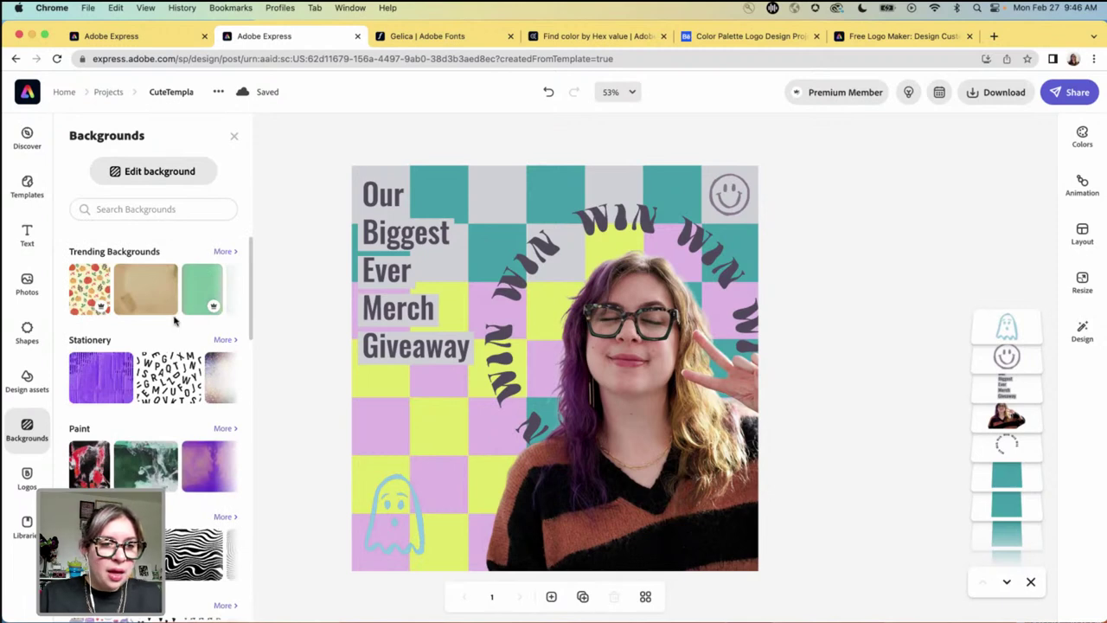
{"action": "left_click", "coordinate": [218, 340]}
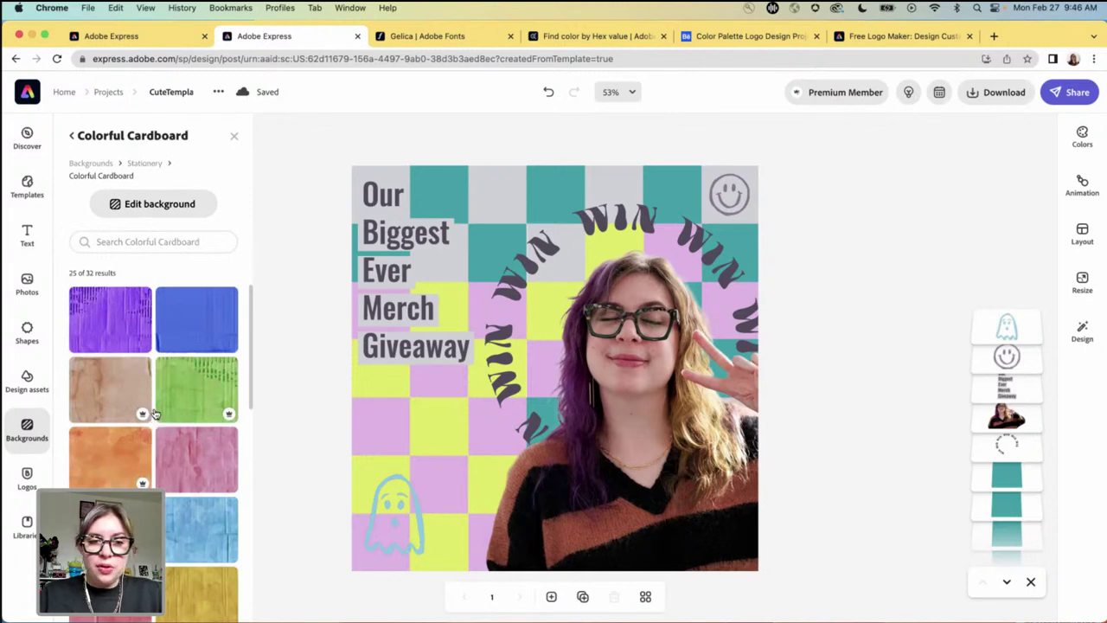
{"action": "scroll", "coordinate": [169, 435], "scroll_direction": "down", "scroll_amount": 1}
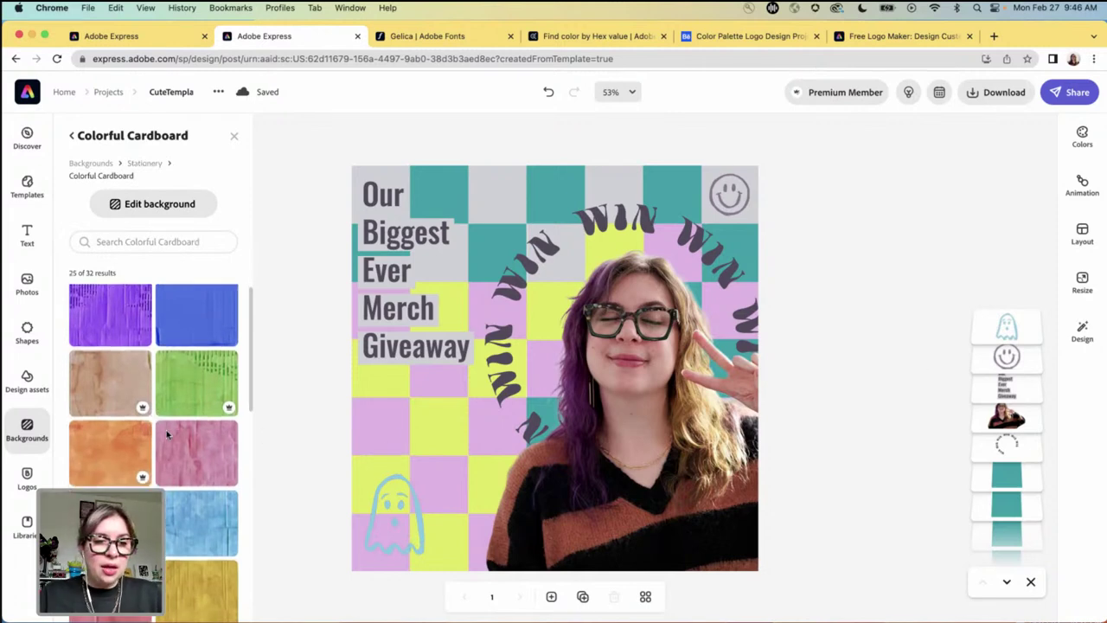
{"action": "scroll", "coordinate": [169, 435], "scroll_direction": "down", "scroll_amount": 3}
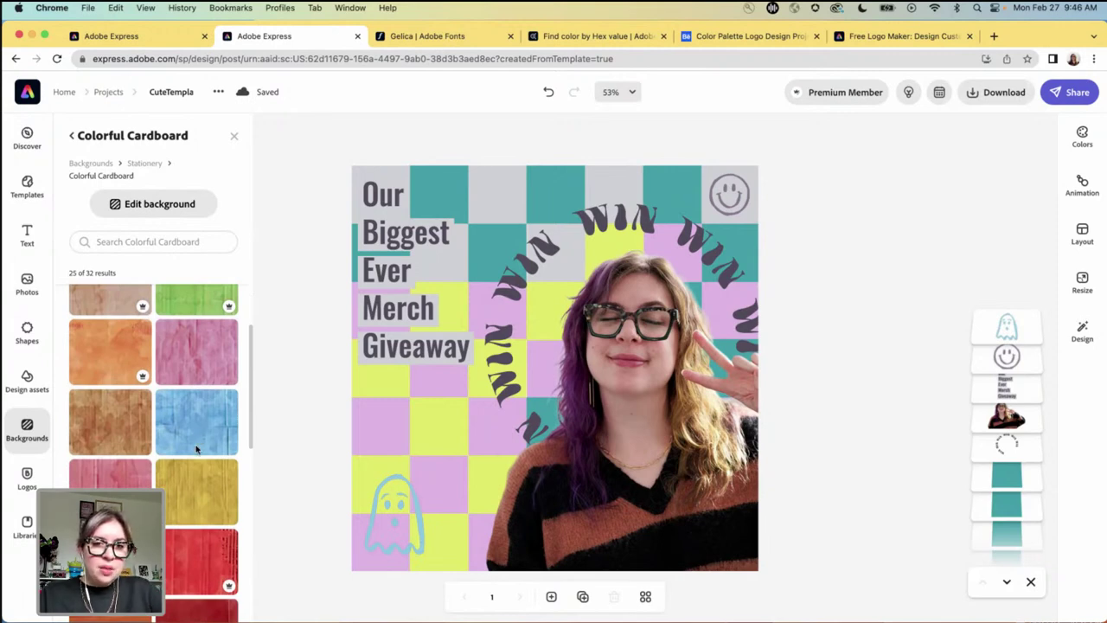
{"action": "left_click", "coordinate": [195, 491]}
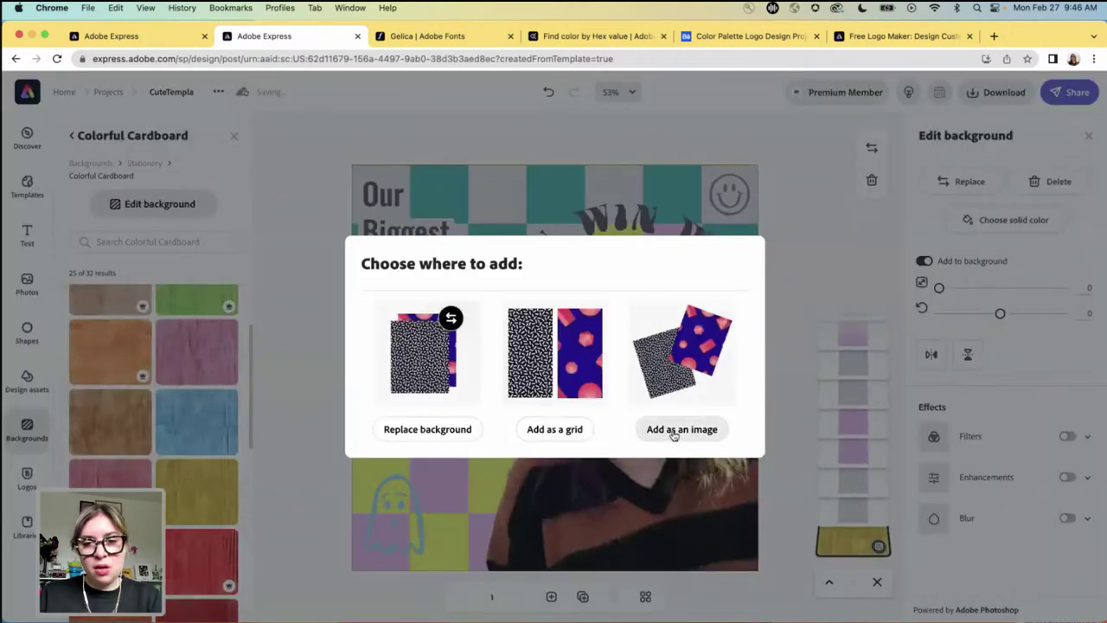
{"action": "left_click", "coordinate": [669, 428]}
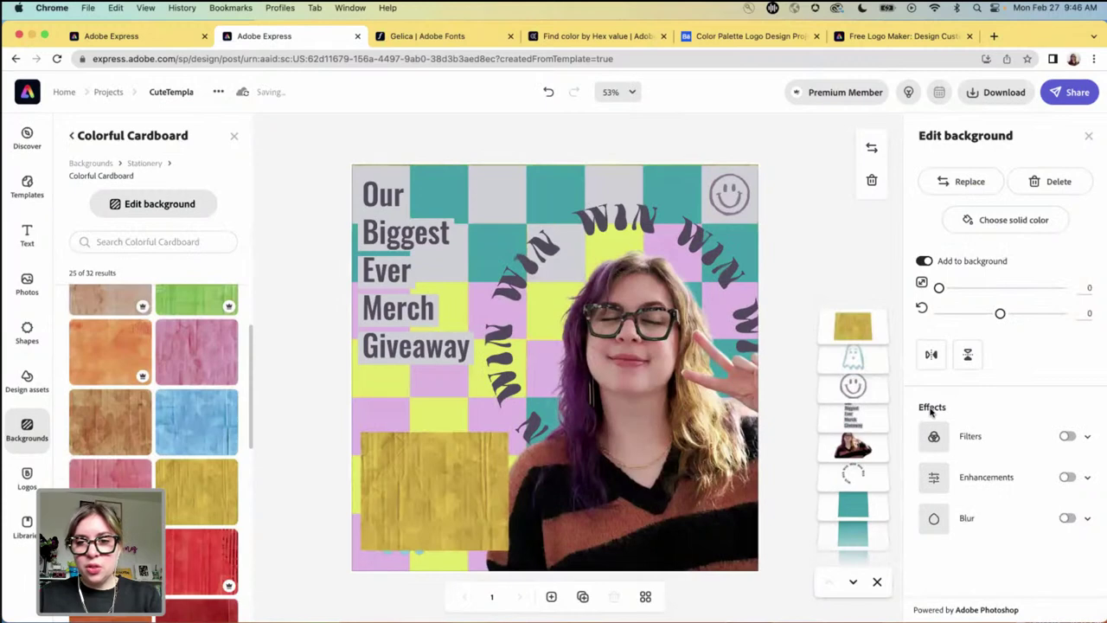
{"action": "left_click", "coordinate": [457, 468]}
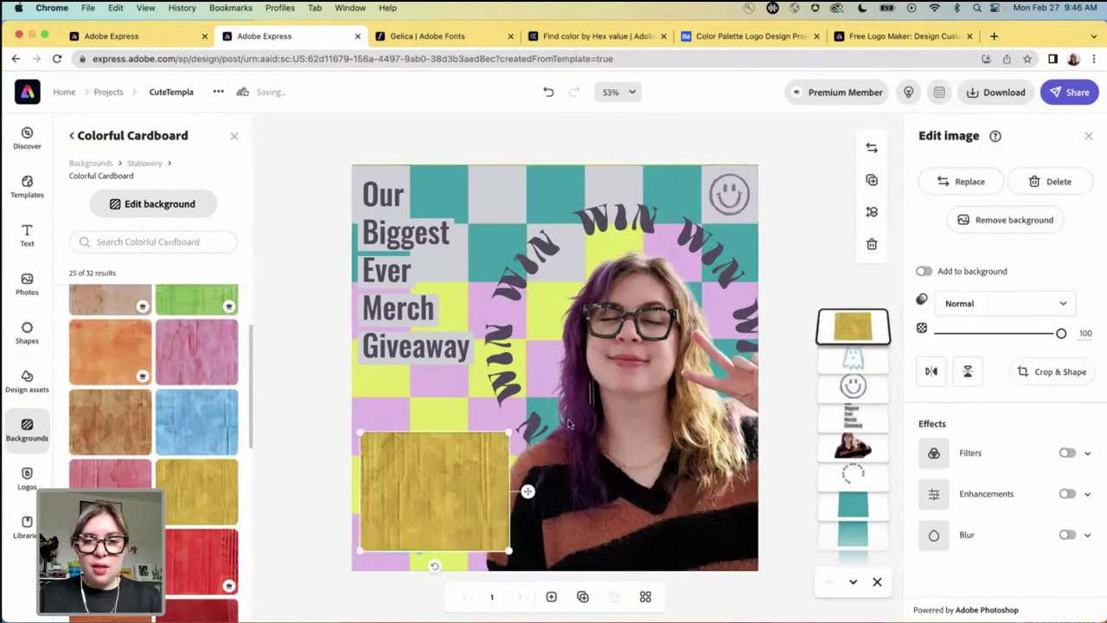
{"action": "left_click_drag", "start_coordinate": [855, 323], "coordinate": [854, 474]}
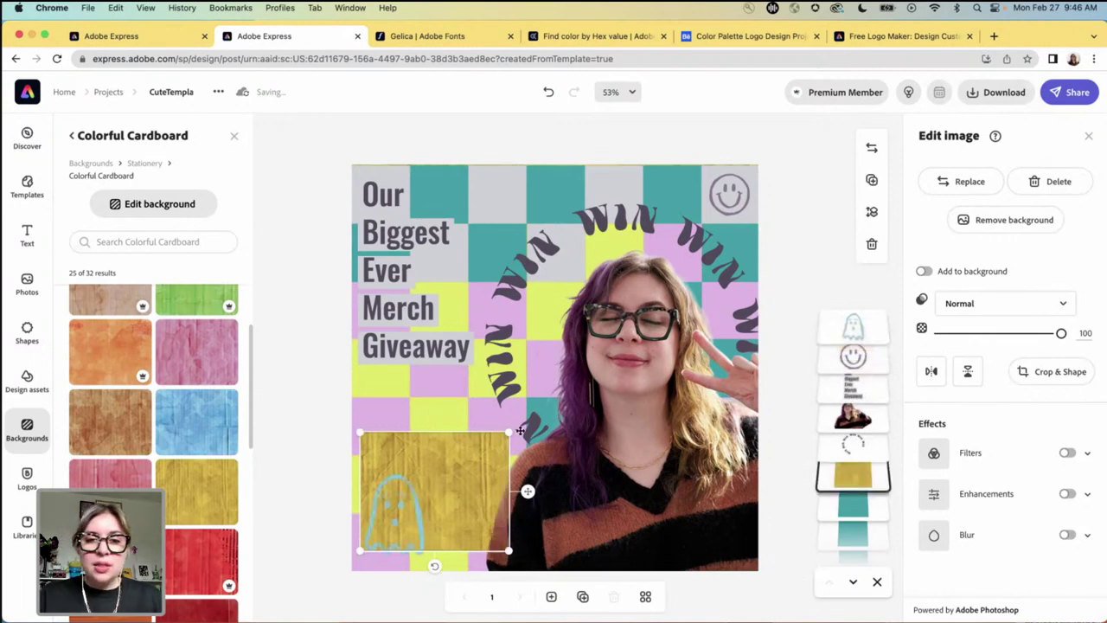
{"action": "left_click_drag", "start_coordinate": [509, 432], "coordinate": [857, 145]}
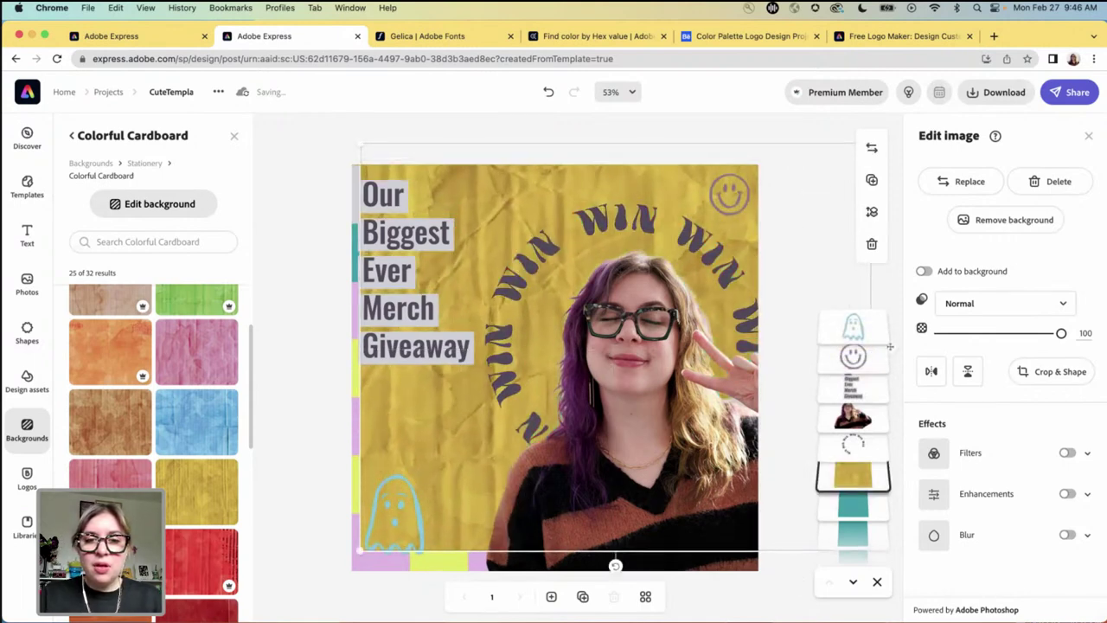
{"action": "left_click_drag", "start_coordinate": [358, 548], "coordinate": [321, 585]}
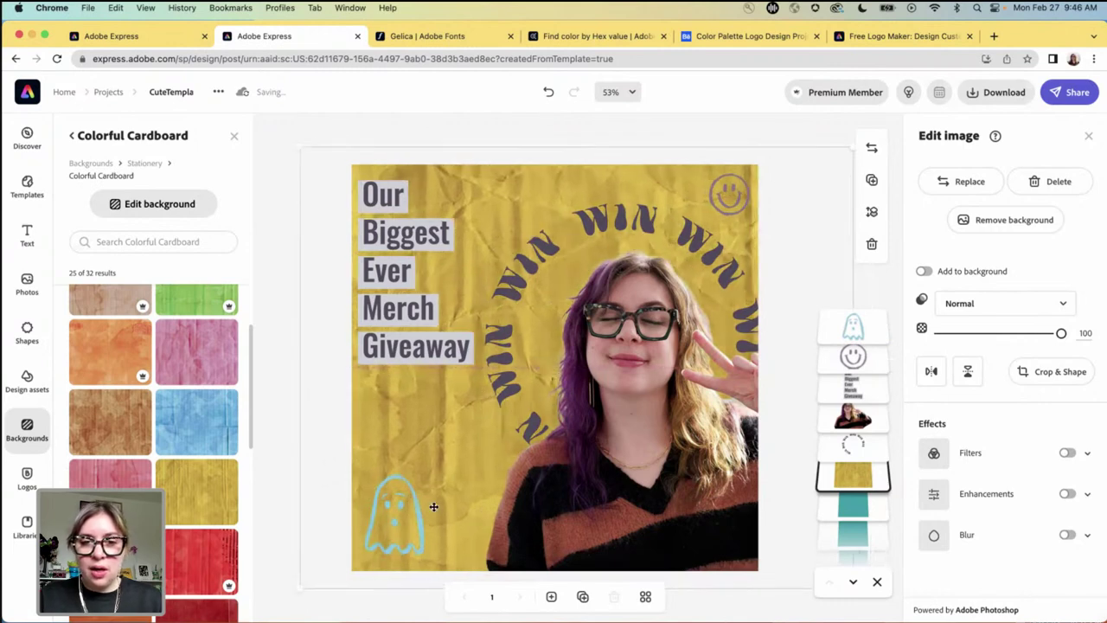
Delete the ghost graphic and move the smiley logo to the bottom-left corner
{"action": "left_click", "coordinate": [401, 542]}
{"action": "key", "text": "Escape"}
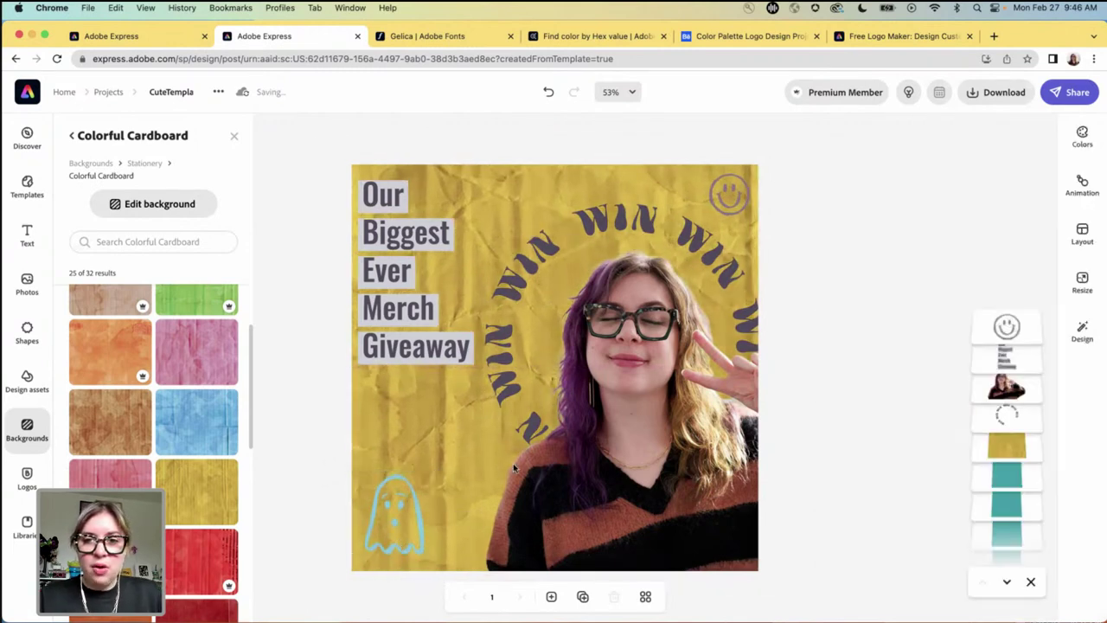
{"action": "left_click", "coordinate": [735, 190]}
{"action": "left_click_drag", "start_coordinate": [742, 188], "coordinate": [481, 451]}
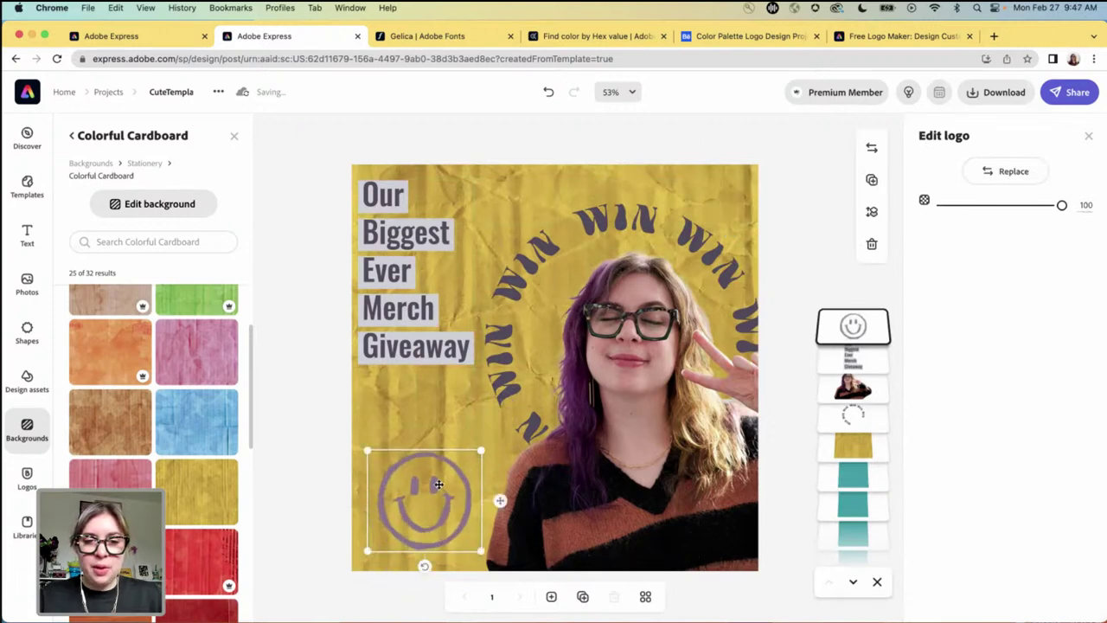
{"action": "mouse_move", "coordinate": [435, 480]}
{"action": "left_mouse_down"}
{"action": "mouse_move", "coordinate": [424, 474]}
{"action": "mouse_move", "coordinate": [443, 475]}
{"action": "left_mouse_up"}
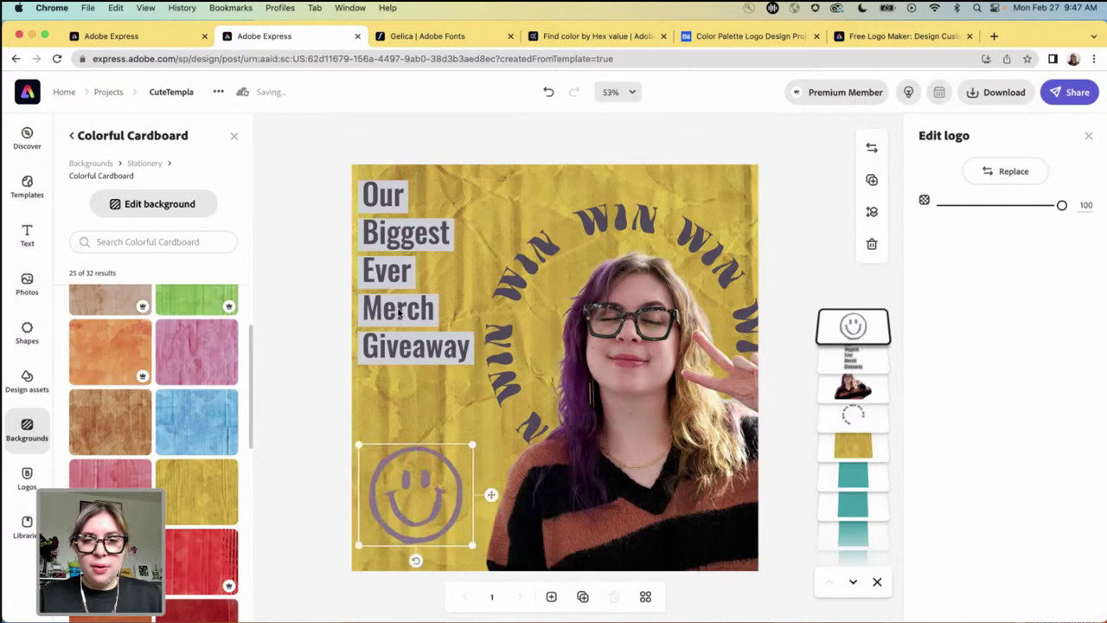
{"action": "left_click", "coordinate": [417, 233]}
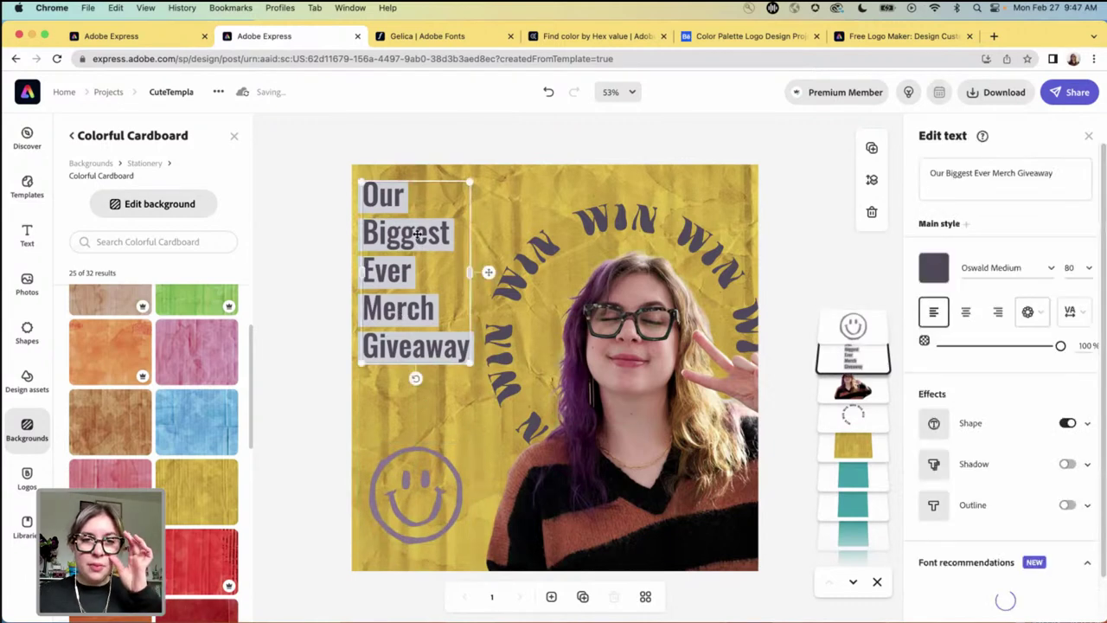
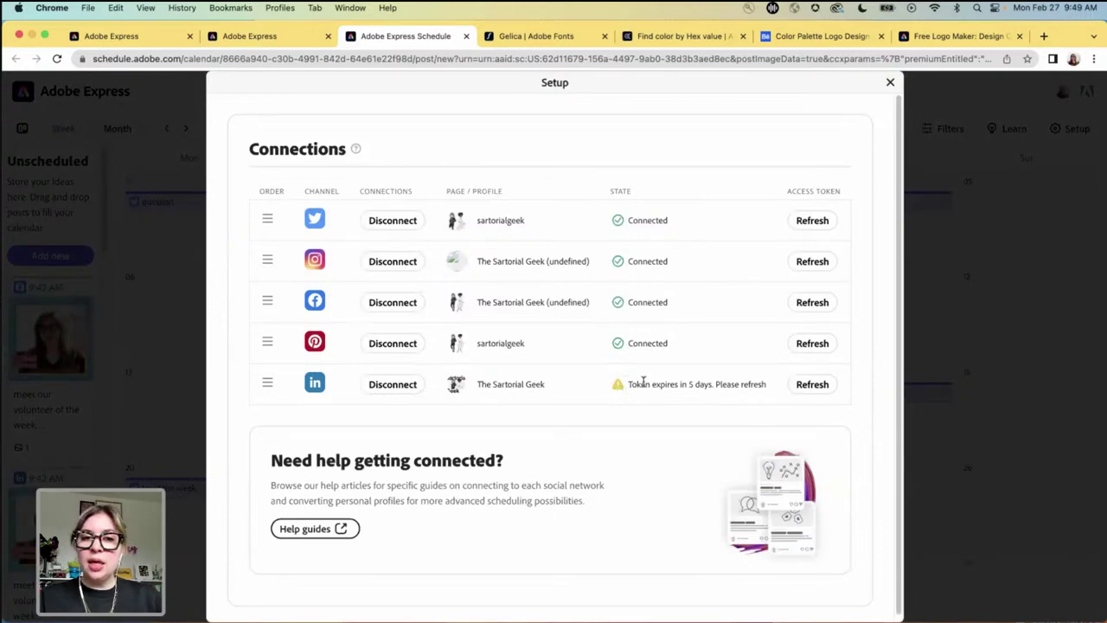
Close the connections Setup dialog to get back to the New post
{"action": "left_click", "coordinate": [890, 83]}
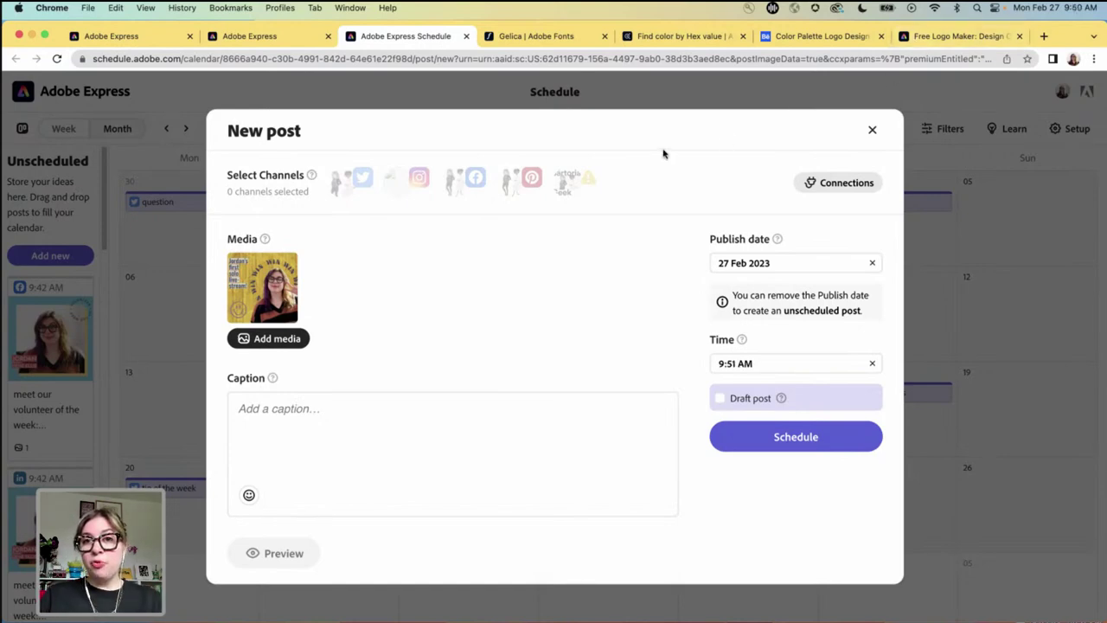
Select Twitter, Pinterest and LinkedIn as channels, leaving the publish date unchanged
{"action": "left_click", "coordinate": [340, 184]}
{"action": "left_click", "coordinate": [520, 187]}
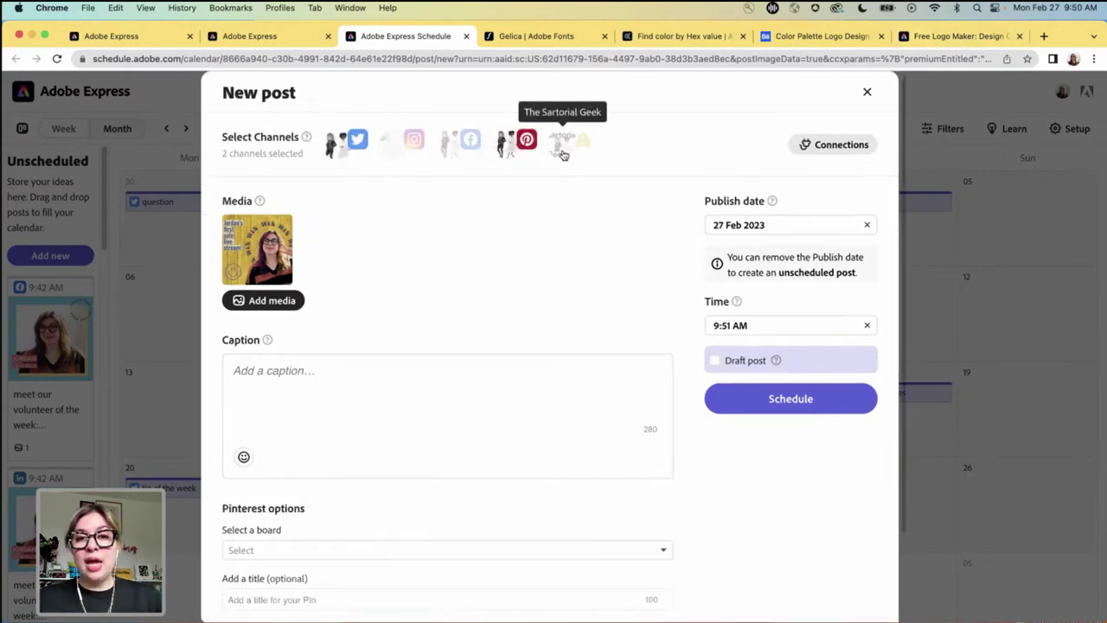
{"action": "left_click", "coordinate": [566, 144]}
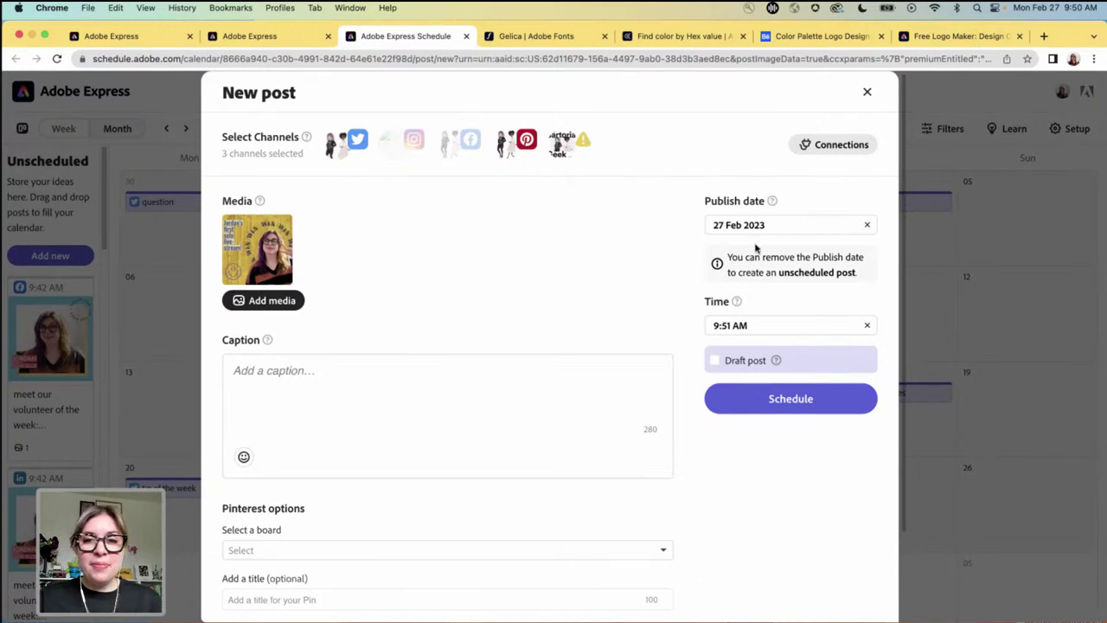
{"action": "left_click", "coordinate": [795, 226]}
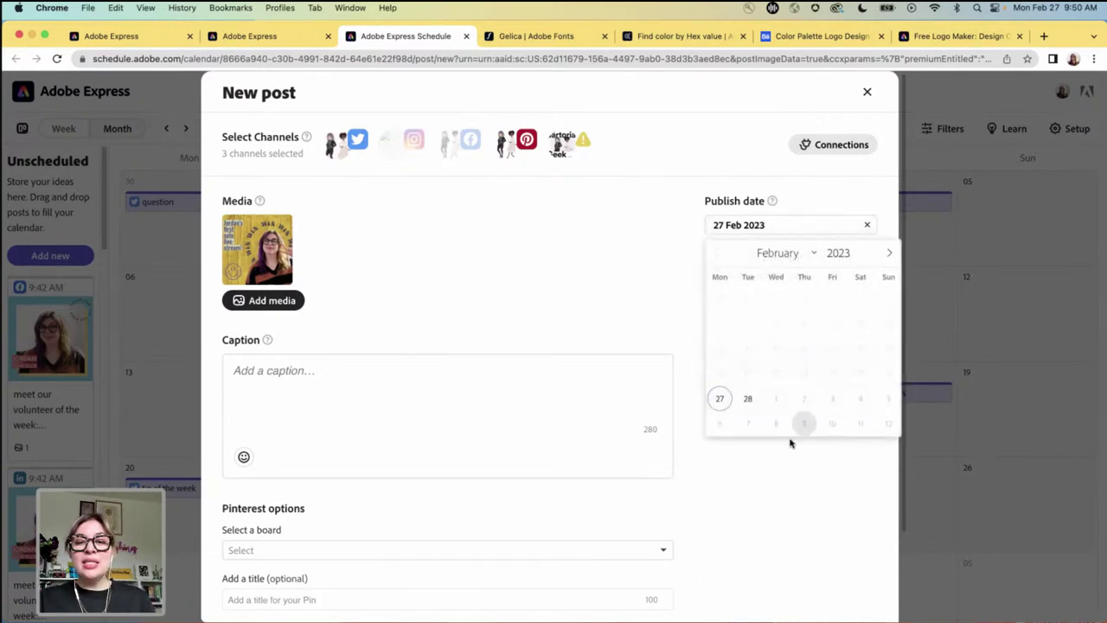
{"action": "left_click", "coordinate": [792, 473]}
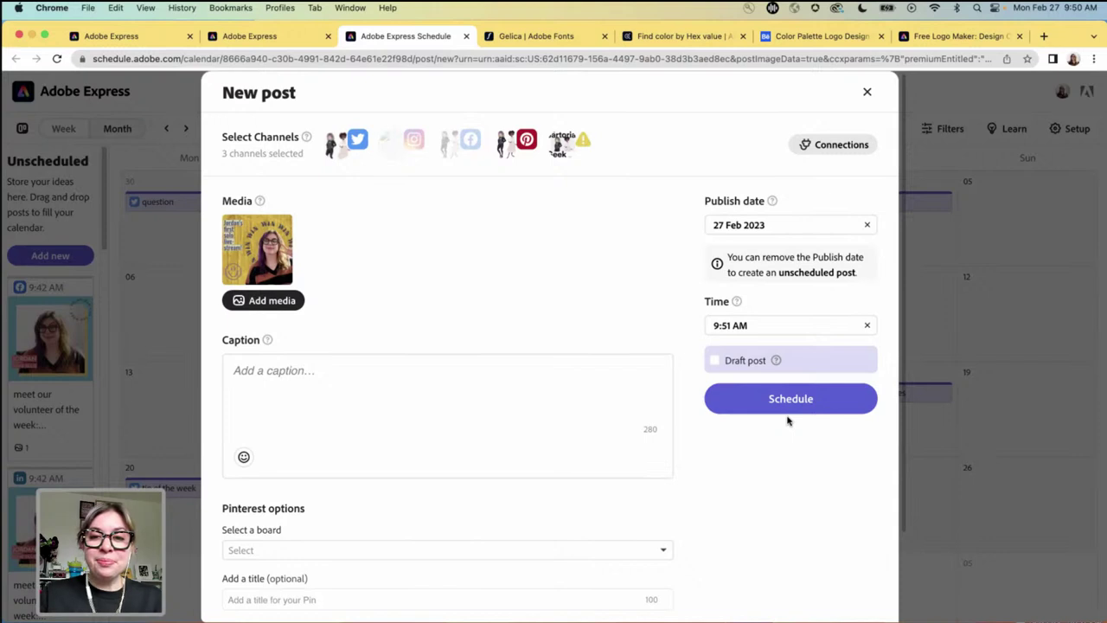
Schedule the post for 28 Feb 2023 at 8:52 AM
{"action": "left_click", "coordinate": [790, 330]}
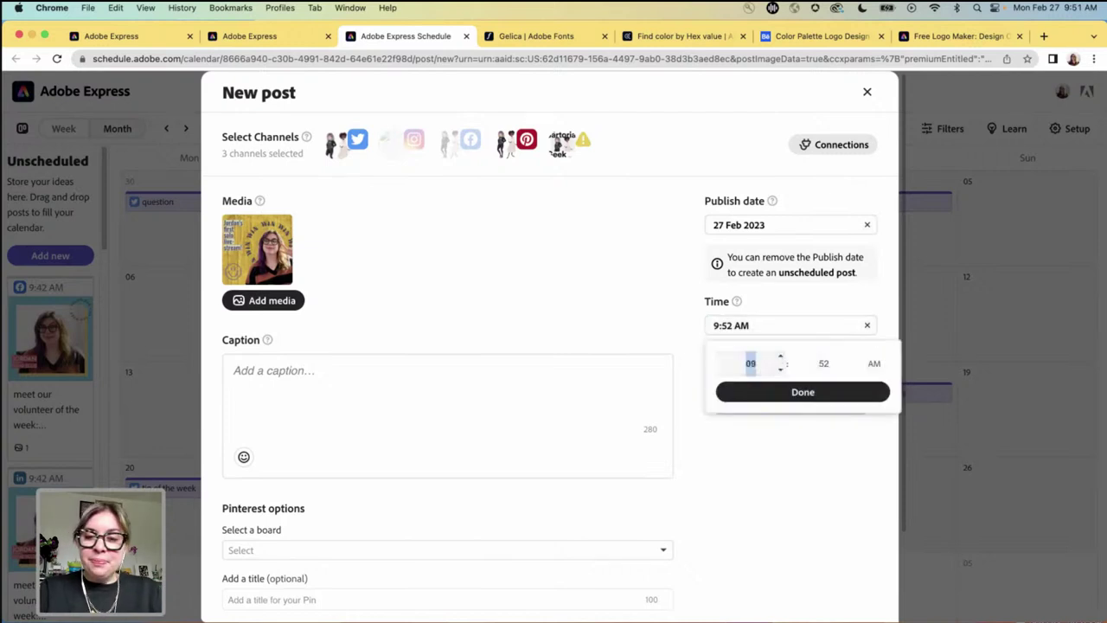
{"action": "type", "text": "8"}
{"action": "left_click", "coordinate": [758, 392]}
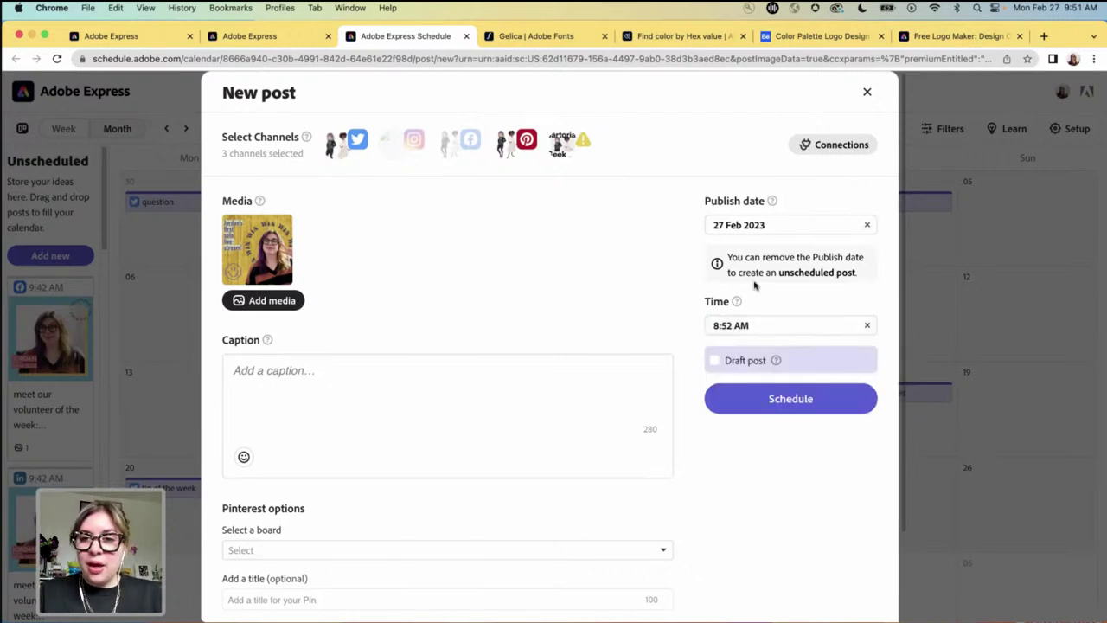
{"action": "left_click", "coordinate": [778, 230]}
{"action": "left_click", "coordinate": [748, 398]}
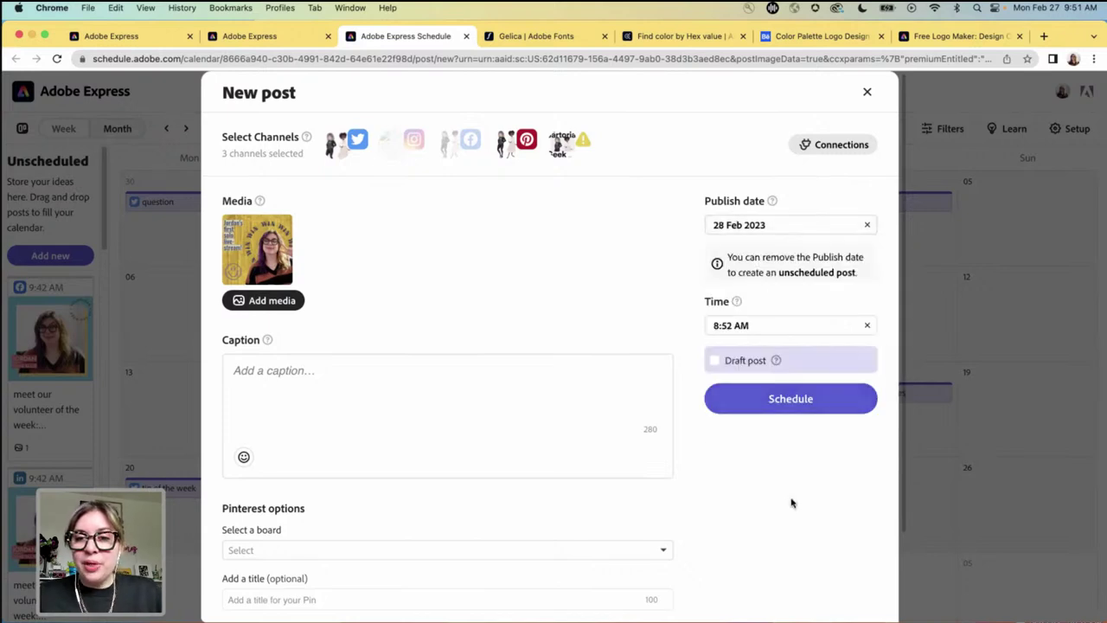
Mark the post as a draft and bring up the emoji picker in the caption
{"action": "left_click", "coordinate": [716, 362]}
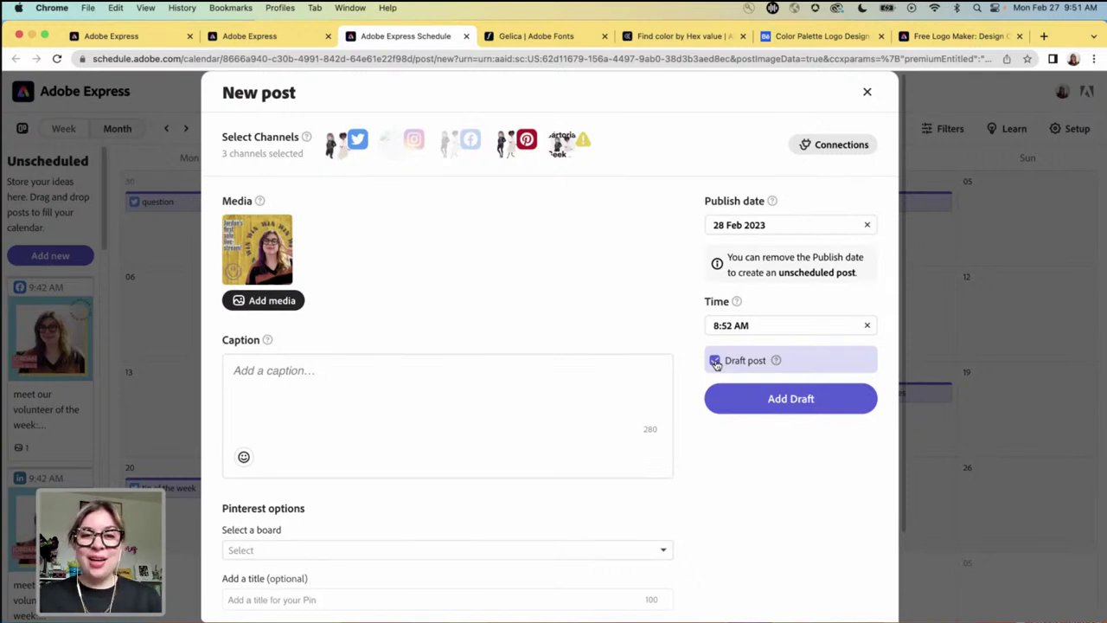
{"action": "left_click", "coordinate": [399, 391]}
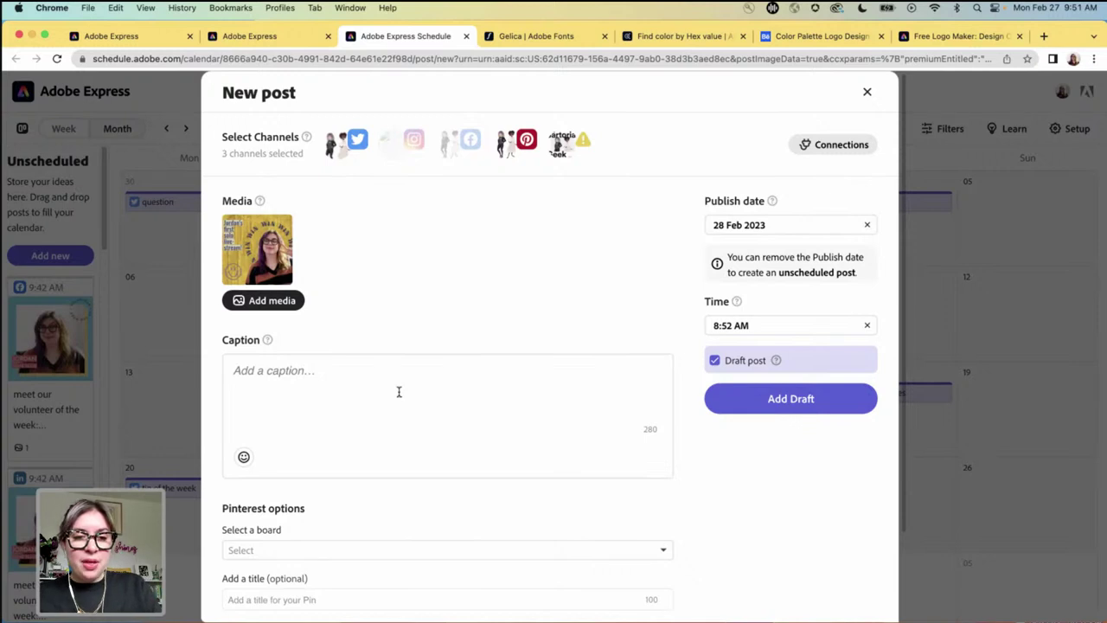
{"action": "key", "text": "ctrl+super+space"}
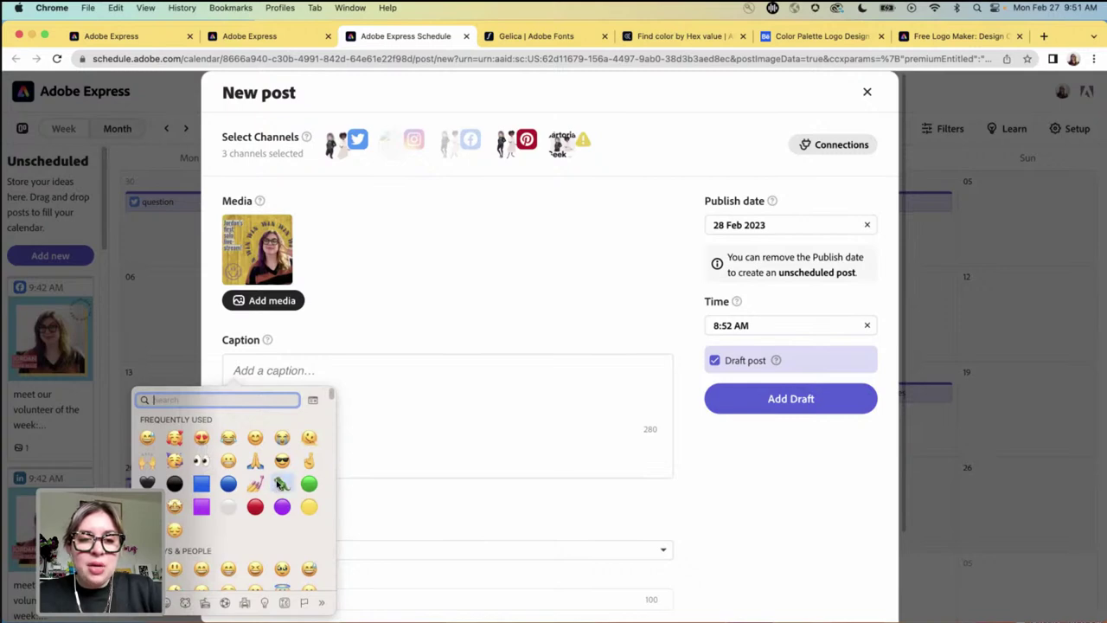
Insert a dinosaur emoji in the caption and drop Pinterest from the channels
{"action": "left_click", "coordinate": [282, 484]}
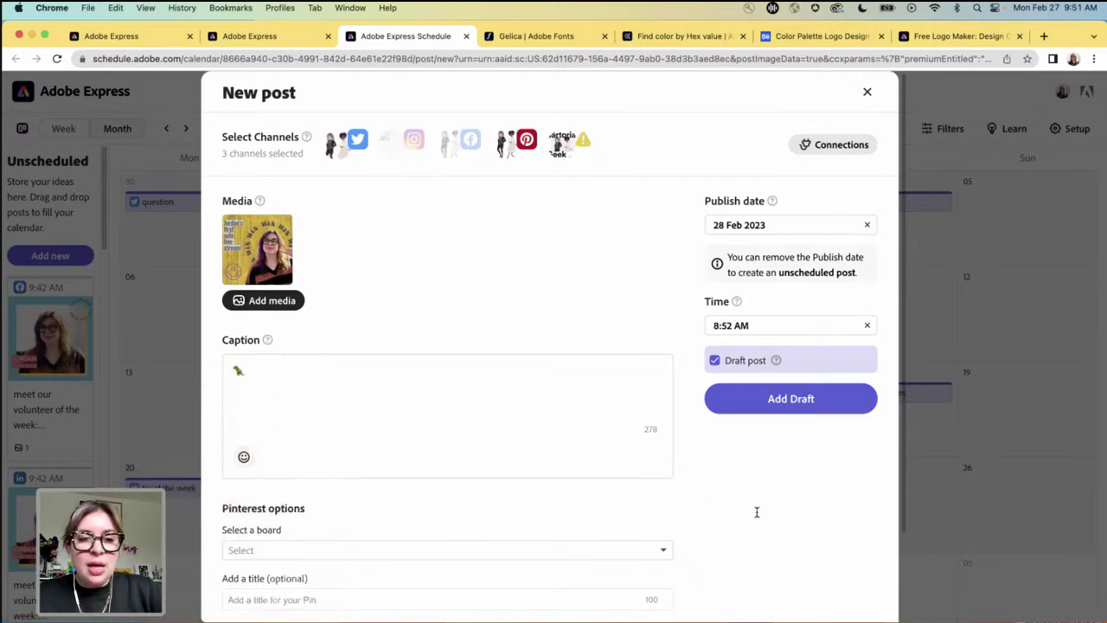
{"action": "scroll", "coordinate": [756, 511], "scroll_direction": "down", "scroll_amount": 3}
{"action": "left_click", "coordinate": [348, 465]}
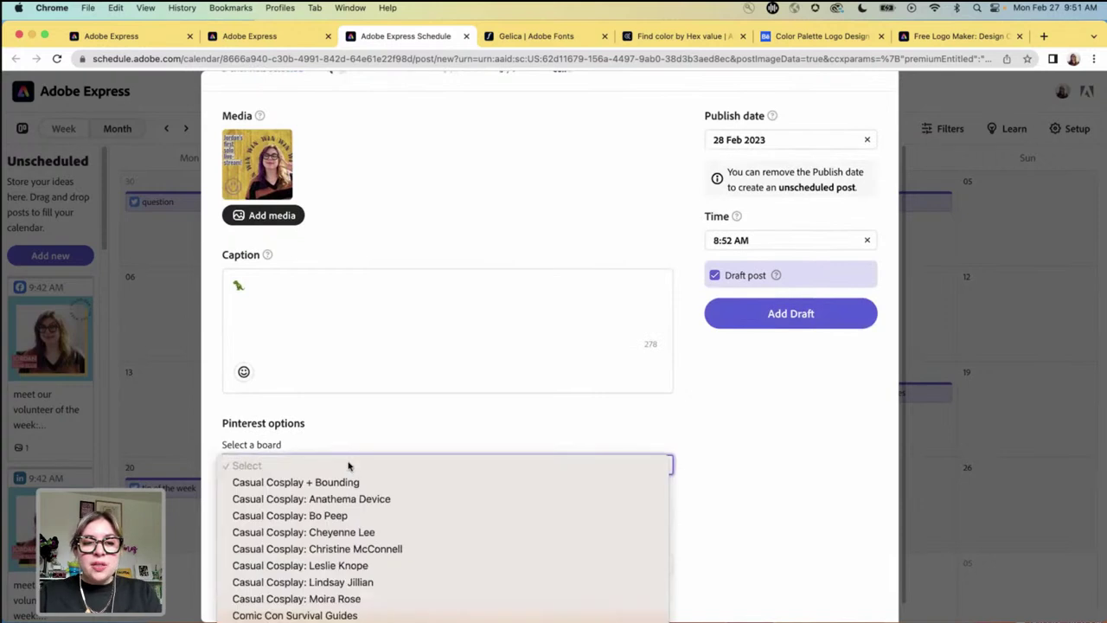
{"action": "left_click", "coordinate": [729, 527]}
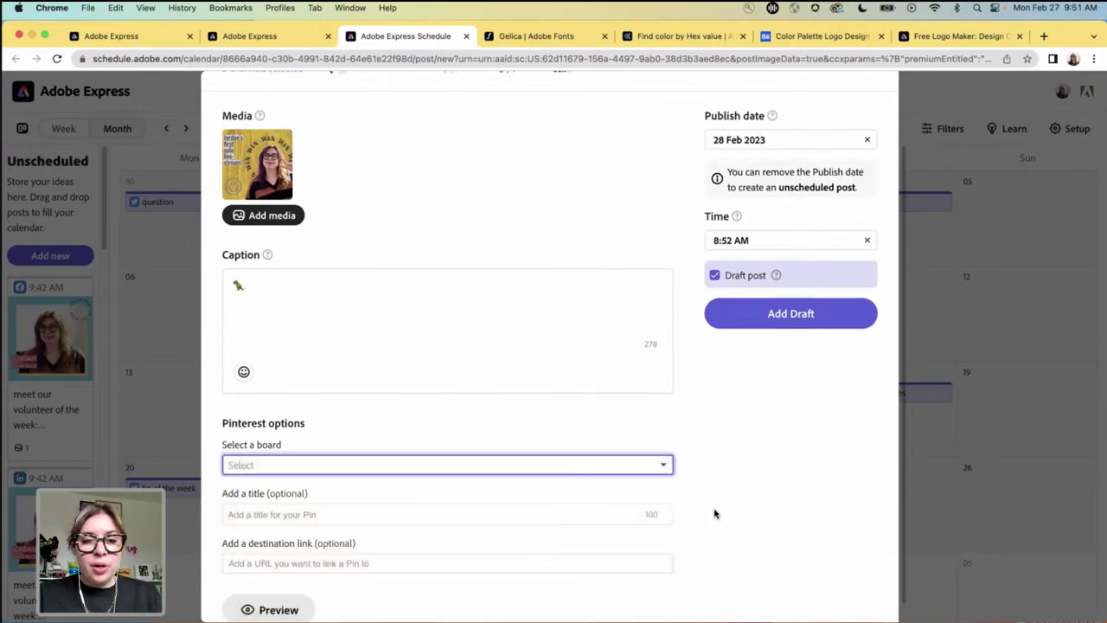
{"action": "scroll", "coordinate": [700, 514], "scroll_direction": "down", "scroll_amount": 1}
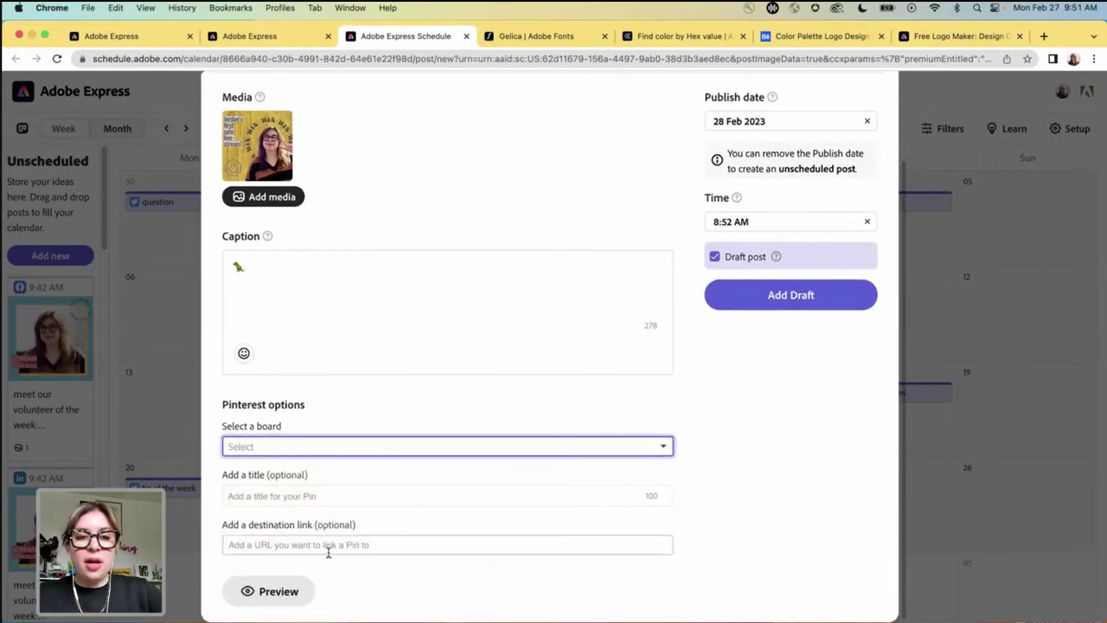
{"action": "scroll", "coordinate": [374, 540], "scroll_direction": "up", "scroll_amount": 4}
{"action": "left_click", "coordinate": [510, 152]}
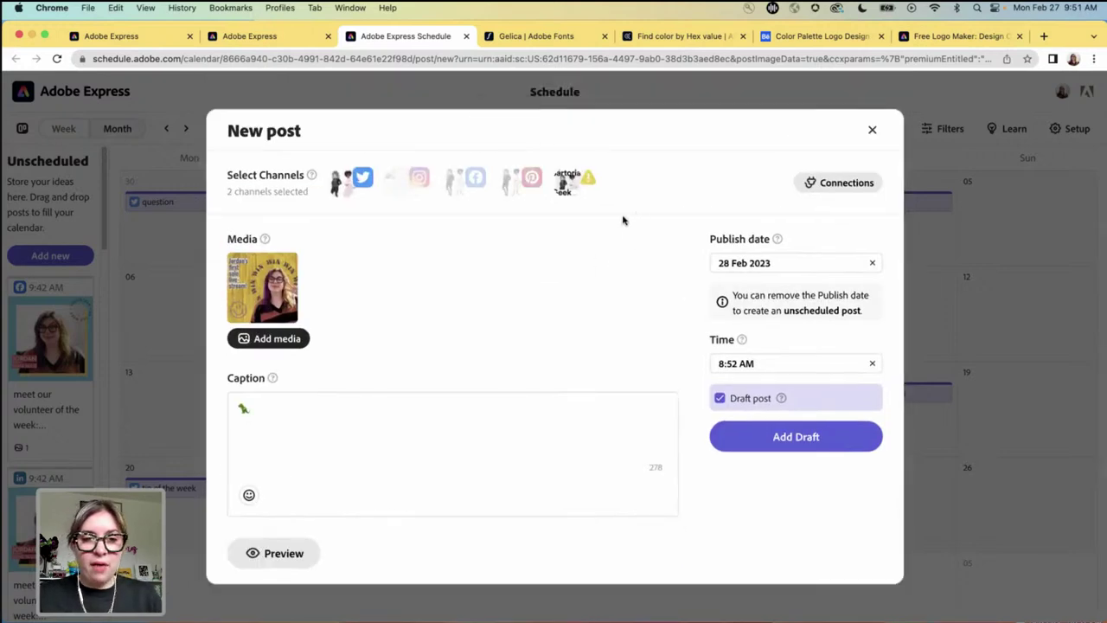
Preview the post's Twitter and LinkedIn versions
{"action": "left_click", "coordinate": [278, 555]}
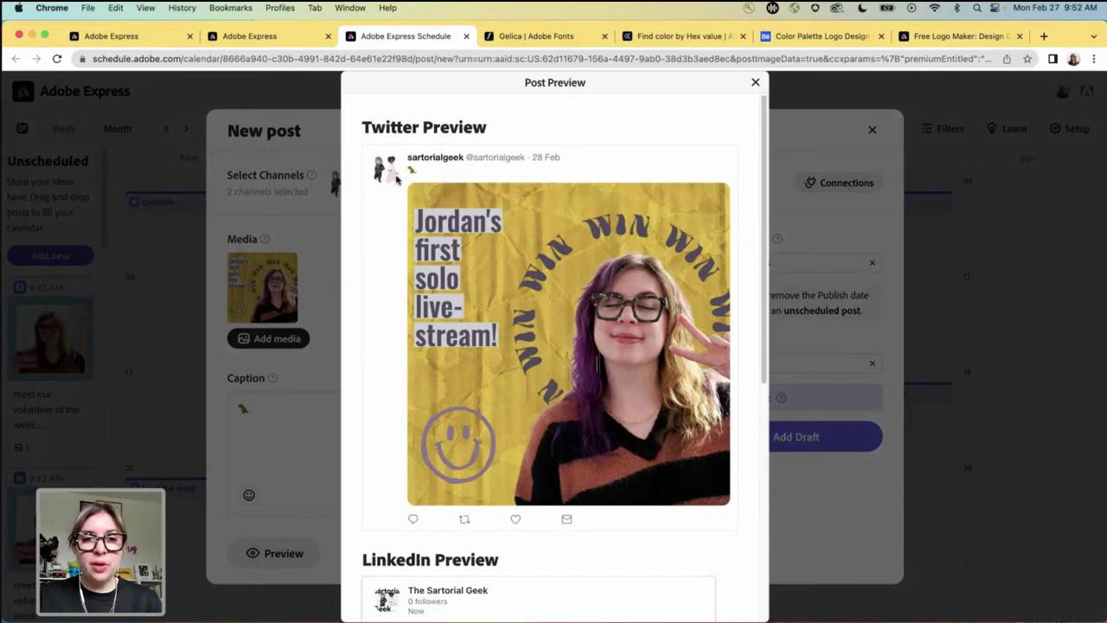
{"action": "scroll", "coordinate": [506, 186], "scroll_direction": "down", "scroll_amount": 10}
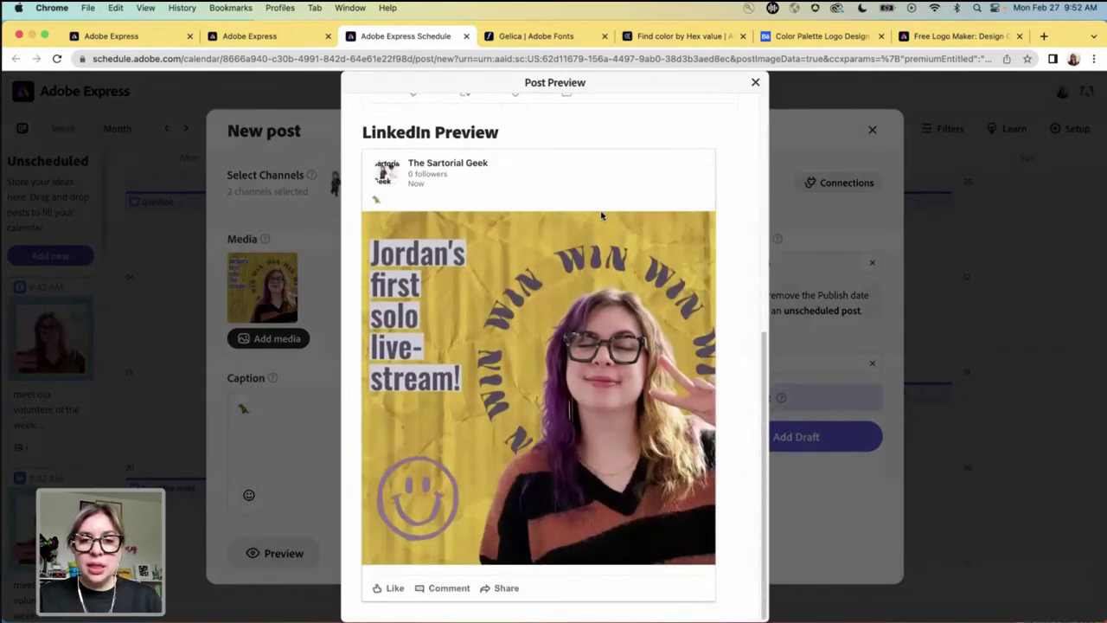
{"action": "left_click", "coordinate": [755, 82]}
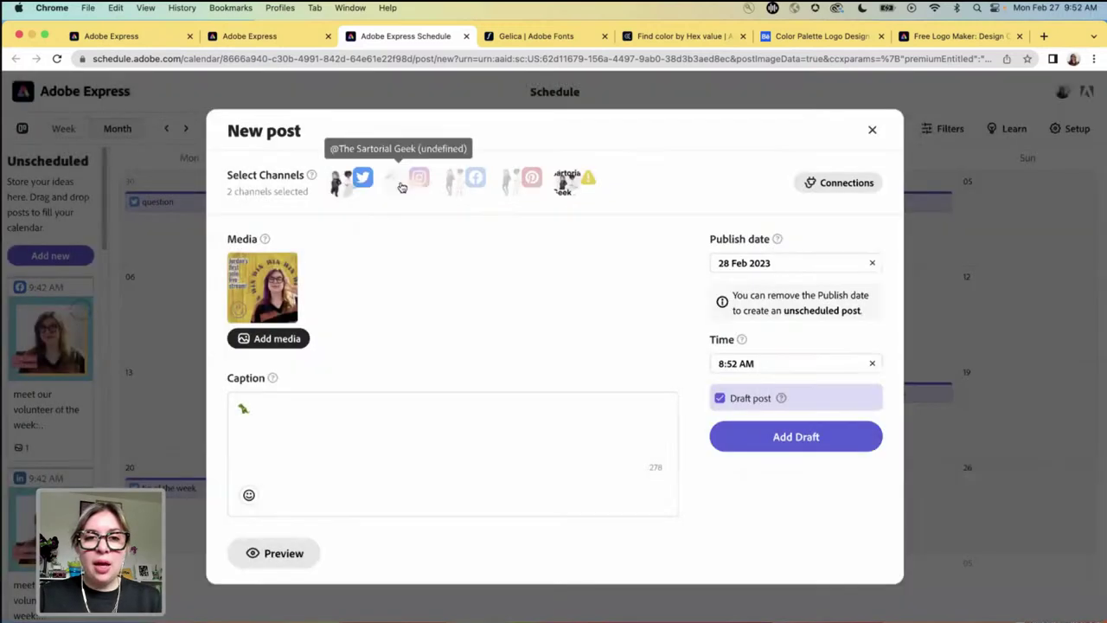
Add Instagram as a channel and review the Twitter, LinkedIn, Instagram and Facebook previews
{"action": "left_click", "coordinate": [410, 182]}
{"action": "scroll", "coordinate": [463, 265], "scroll_direction": "down", "scroll_amount": 2}
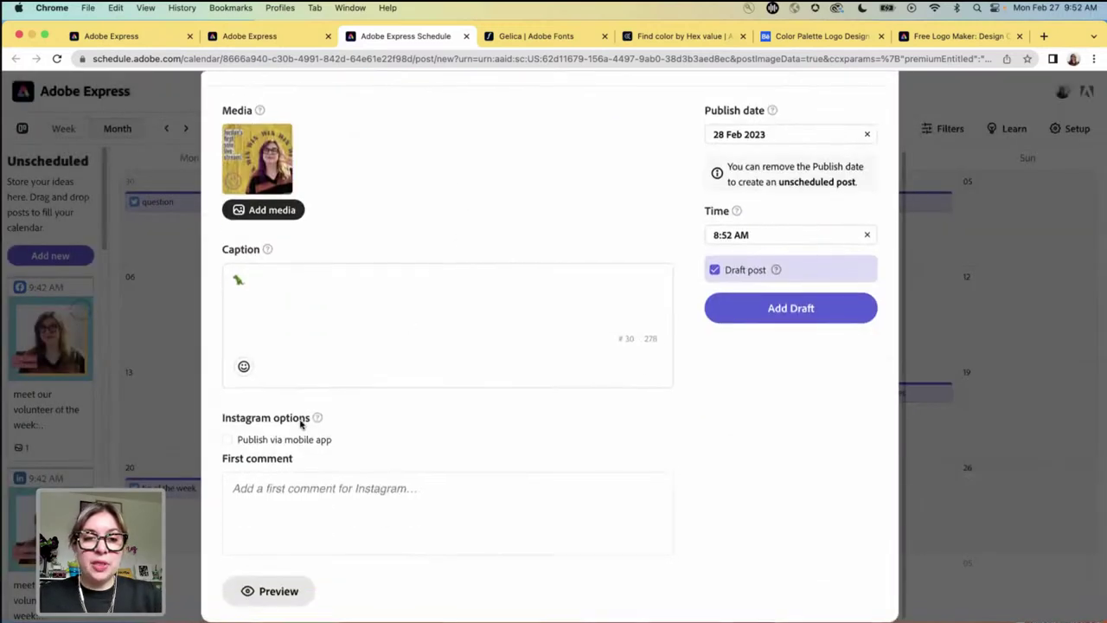
{"action": "left_click", "coordinate": [271, 595]}
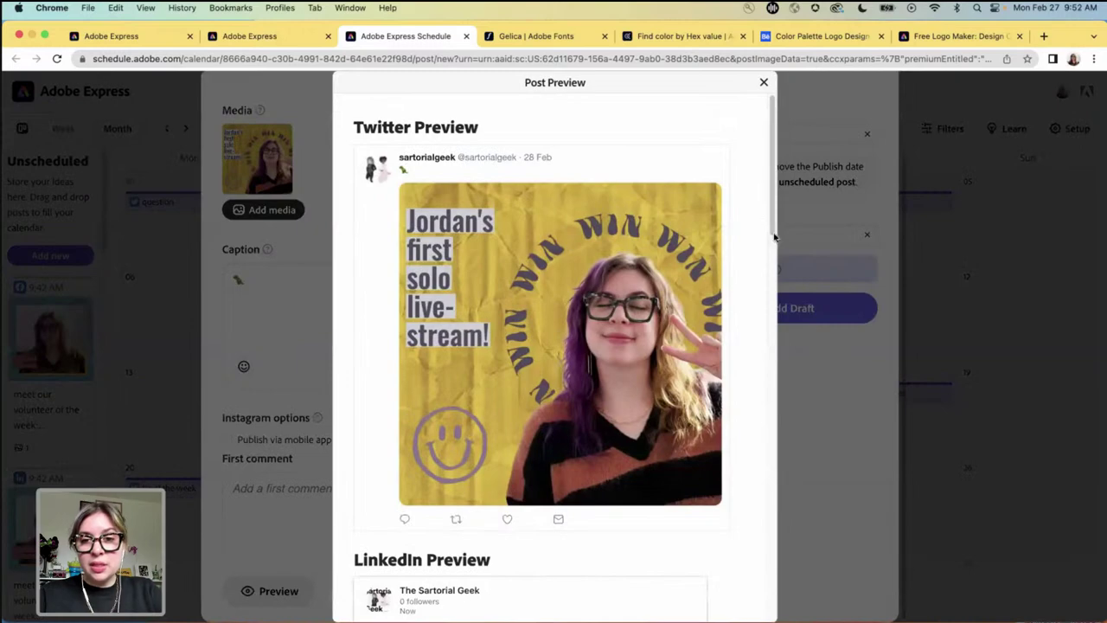
{"action": "scroll", "coordinate": [744, 257], "scroll_direction": "down", "scroll_amount": 5}
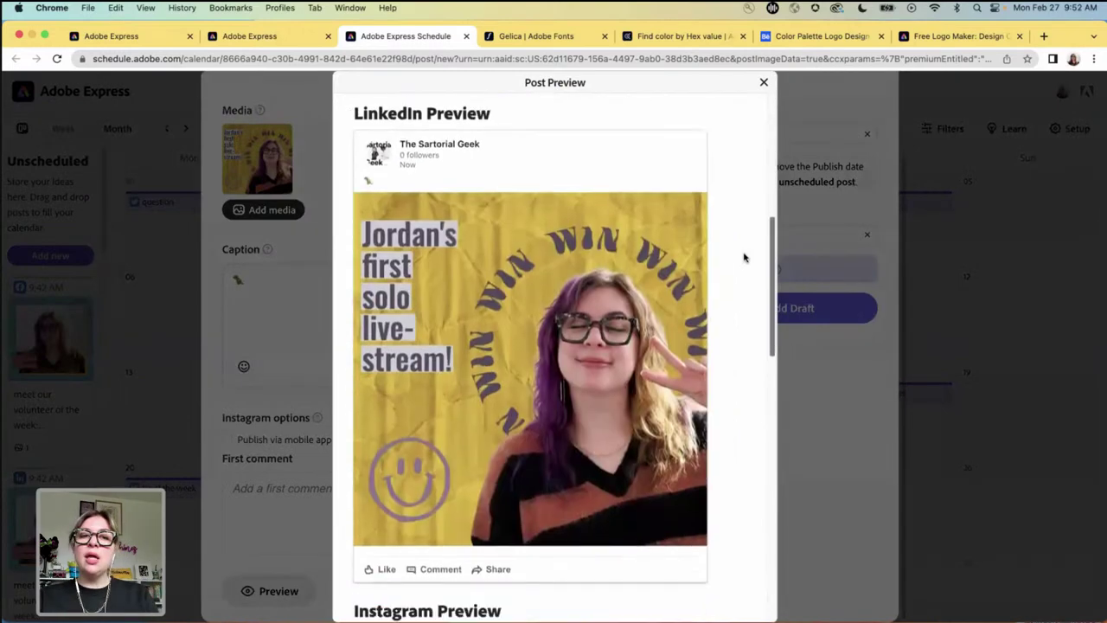
{"action": "scroll", "coordinate": [743, 257], "scroll_direction": "down", "scroll_amount": 5}
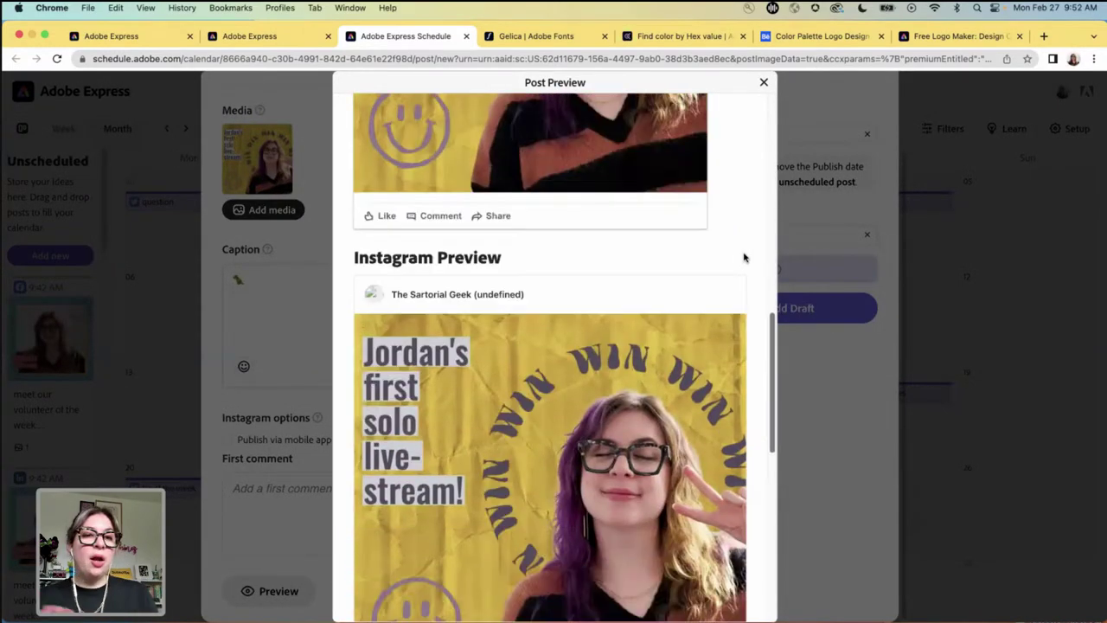
{"action": "scroll", "coordinate": [743, 257], "scroll_direction": "down", "scroll_amount": 2}
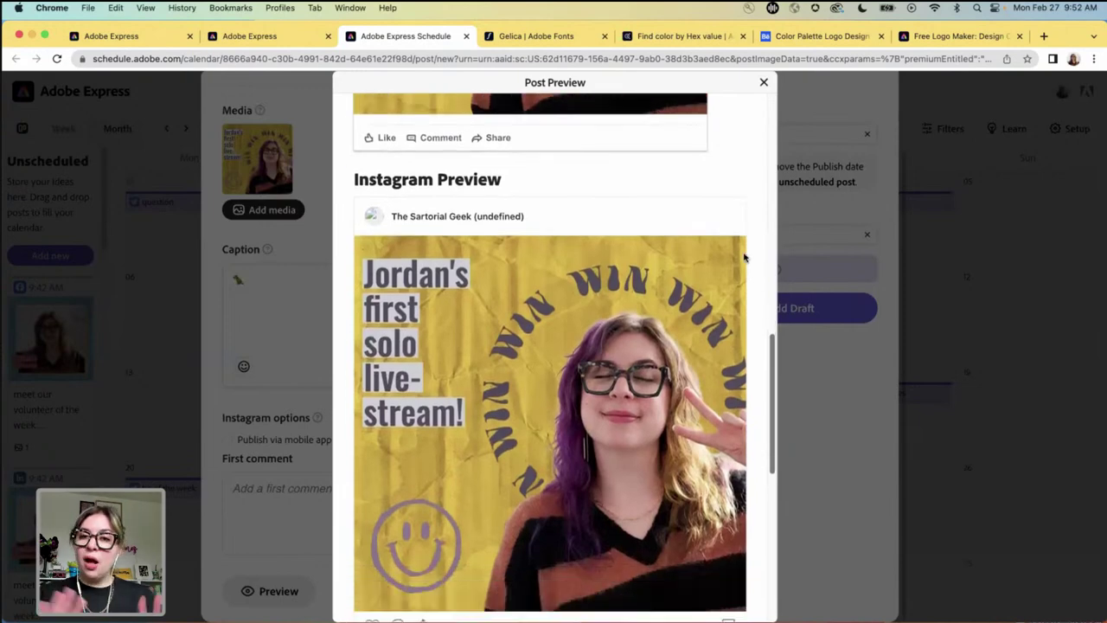
{"action": "scroll", "coordinate": [744, 257], "scroll_direction": "down", "scroll_amount": 10}
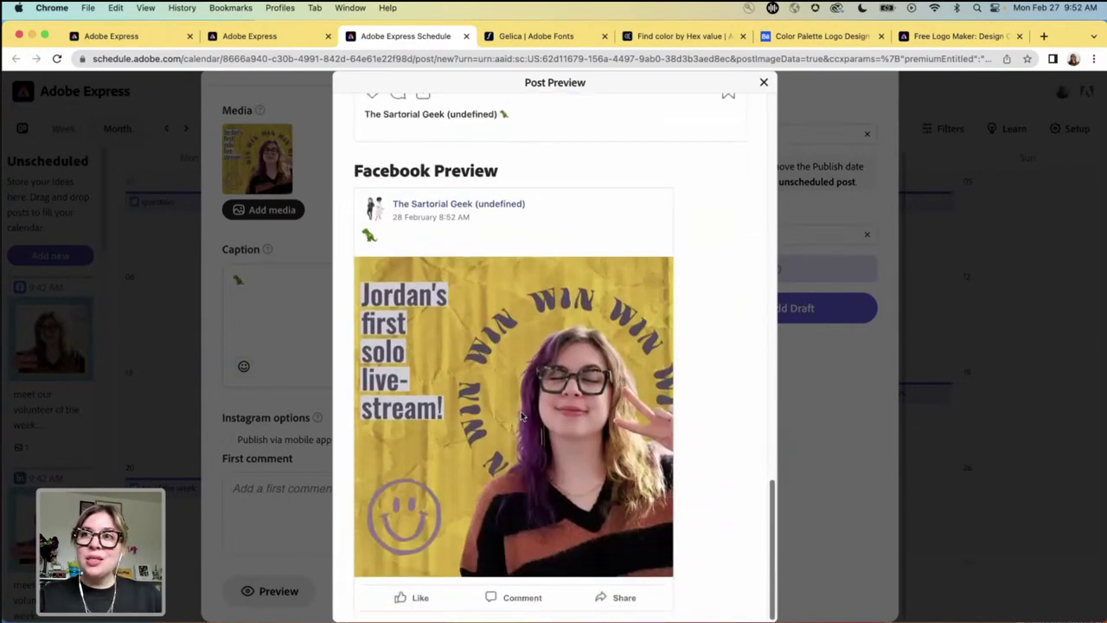
{"action": "scroll", "coordinate": [522, 418], "scroll_direction": "up", "scroll_amount": 15}
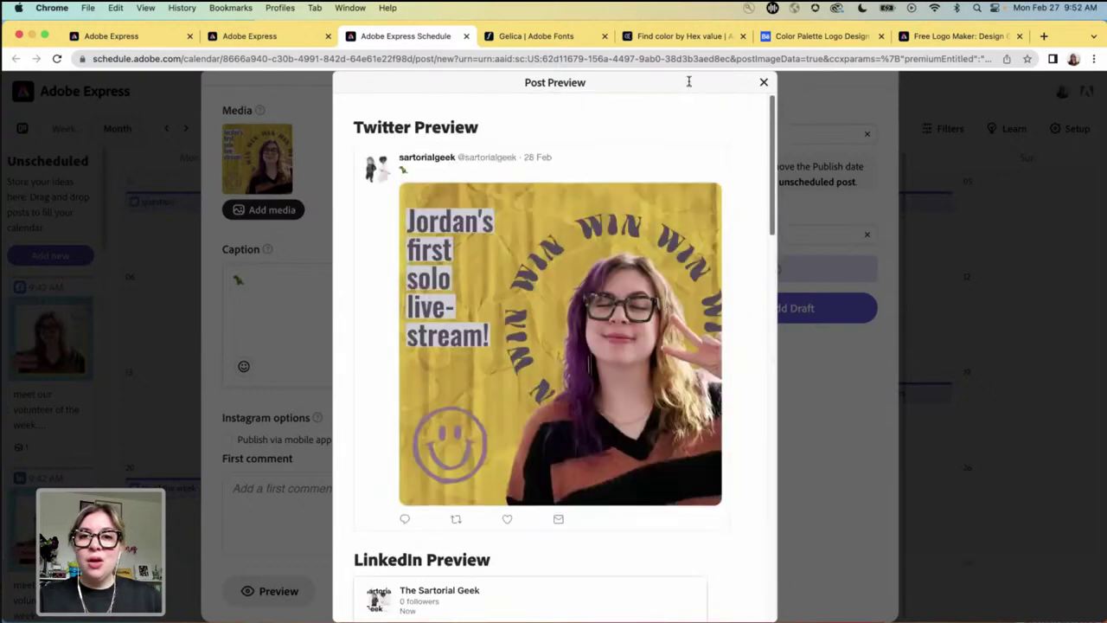
{"action": "left_click", "coordinate": [763, 82]}
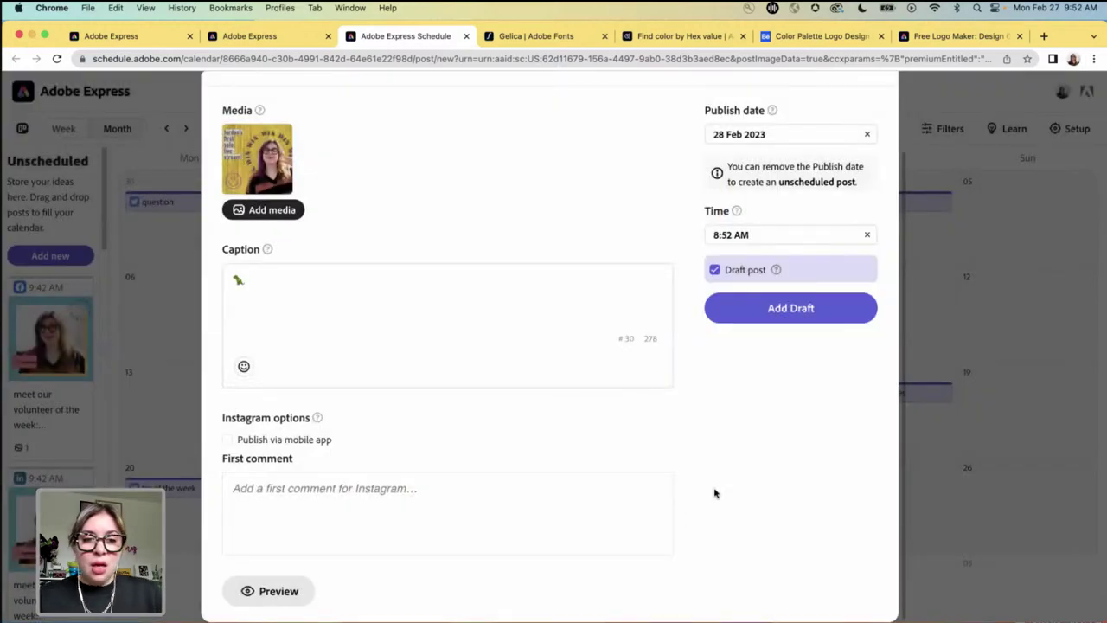
{"action": "scroll", "coordinate": [714, 493], "scroll_direction": "up", "scroll_amount": 2}
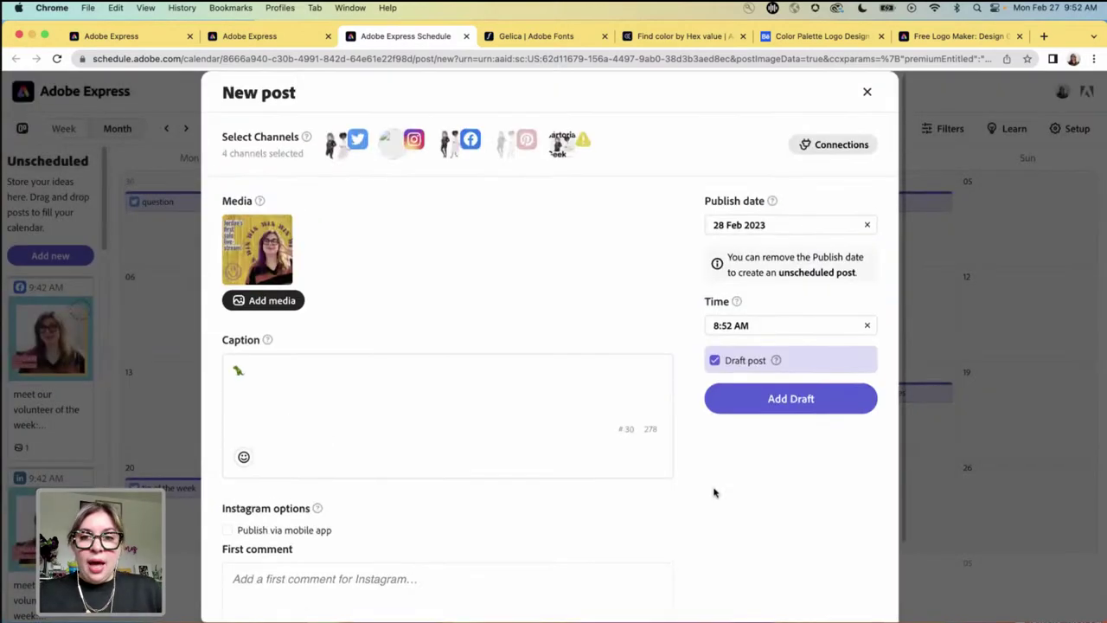
Keep Draft post ticked and add the drafts to the 28 Feb calendar
{"action": "left_click", "coordinate": [725, 362]}
{"action": "left_click", "coordinate": [715, 359]}
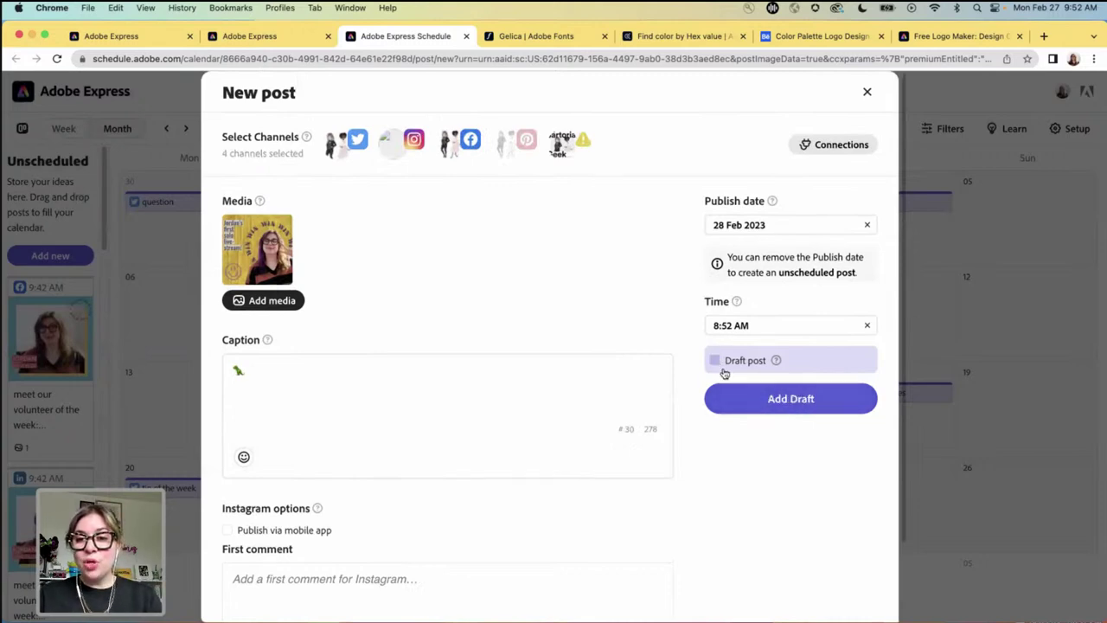
{"action": "left_click", "coordinate": [784, 402]}
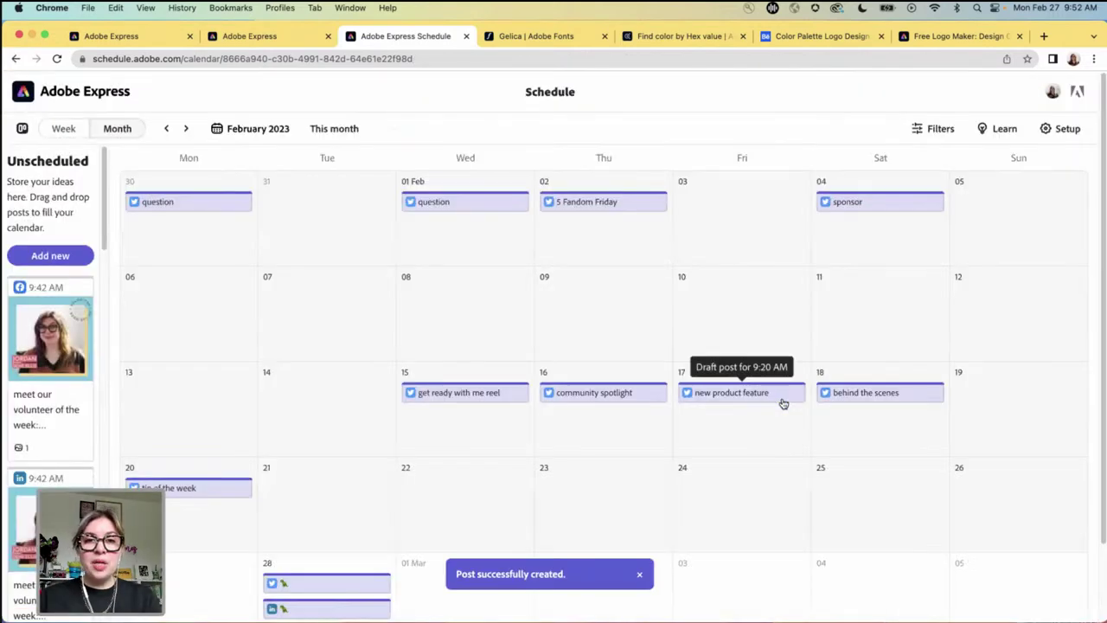
{"action": "scroll", "coordinate": [791, 432], "scroll_direction": "down", "scroll_amount": 2}
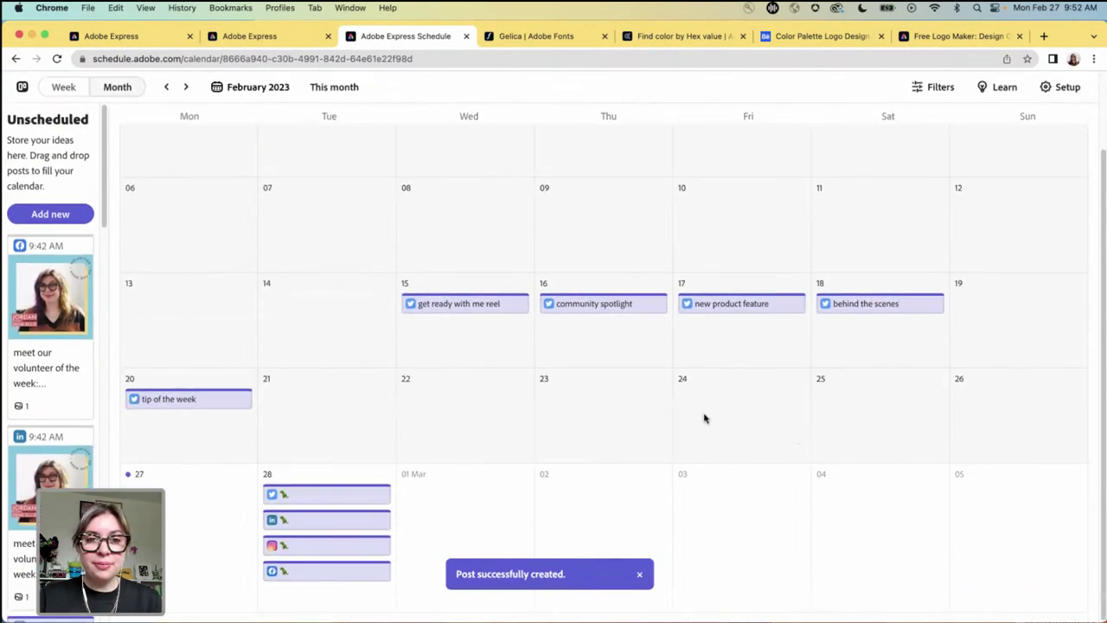
{"action": "scroll", "coordinate": [611, 390], "scroll_direction": "up", "scroll_amount": 3}
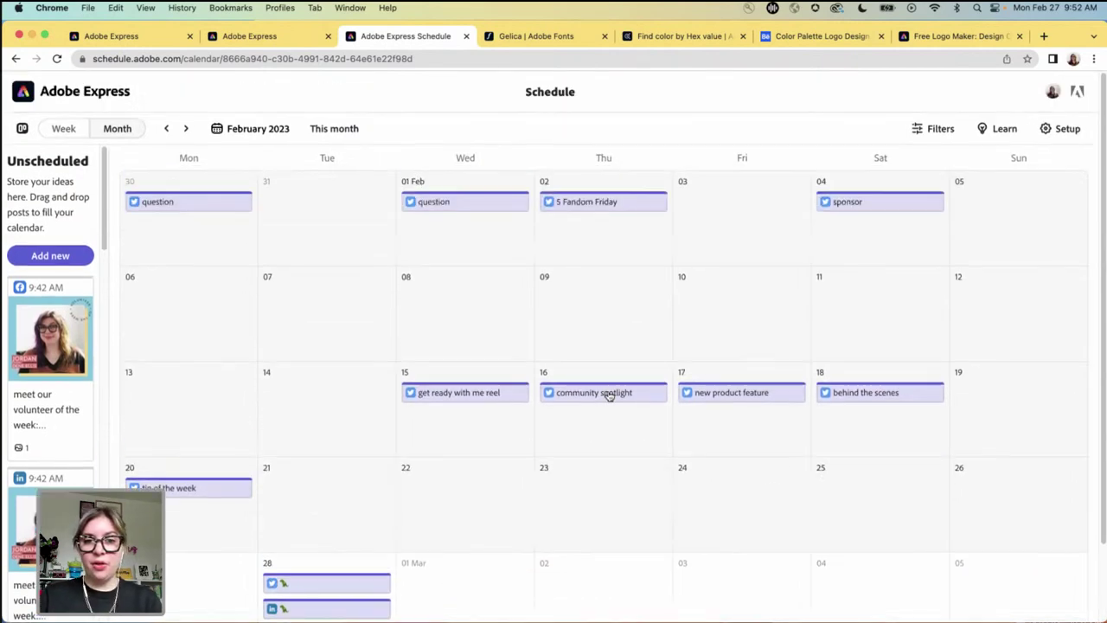
{"action": "scroll", "coordinate": [610, 392], "scroll_direction": "down", "scroll_amount": 3}
{"action": "scroll", "coordinate": [669, 348], "scroll_direction": "up", "scroll_amount": 3}
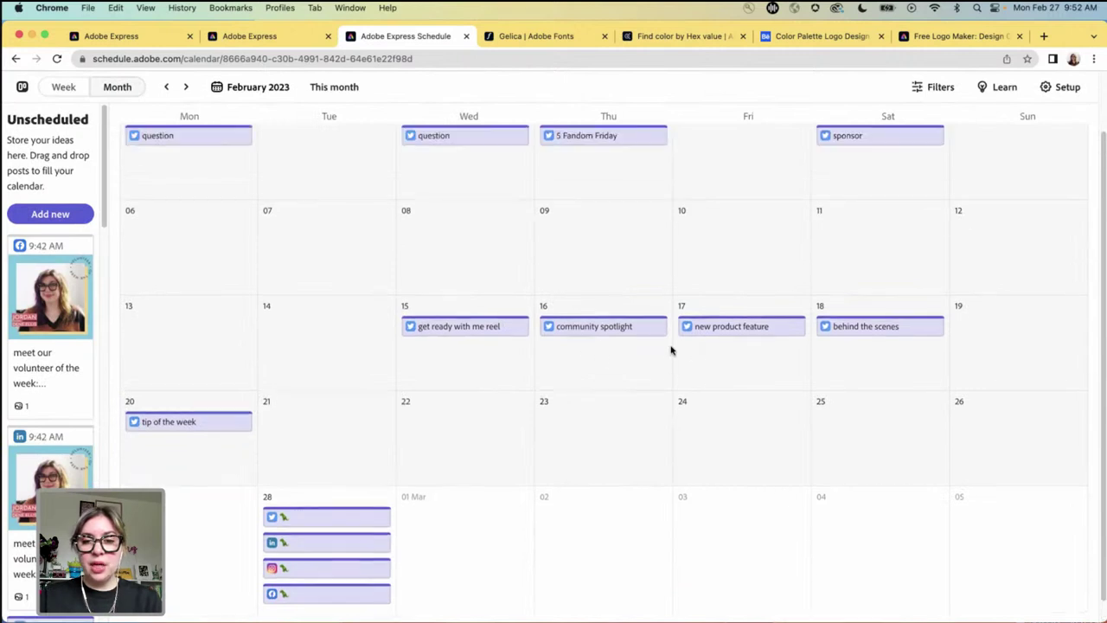
{"action": "scroll", "coordinate": [494, 324], "scroll_direction": "down", "scroll_amount": 3}
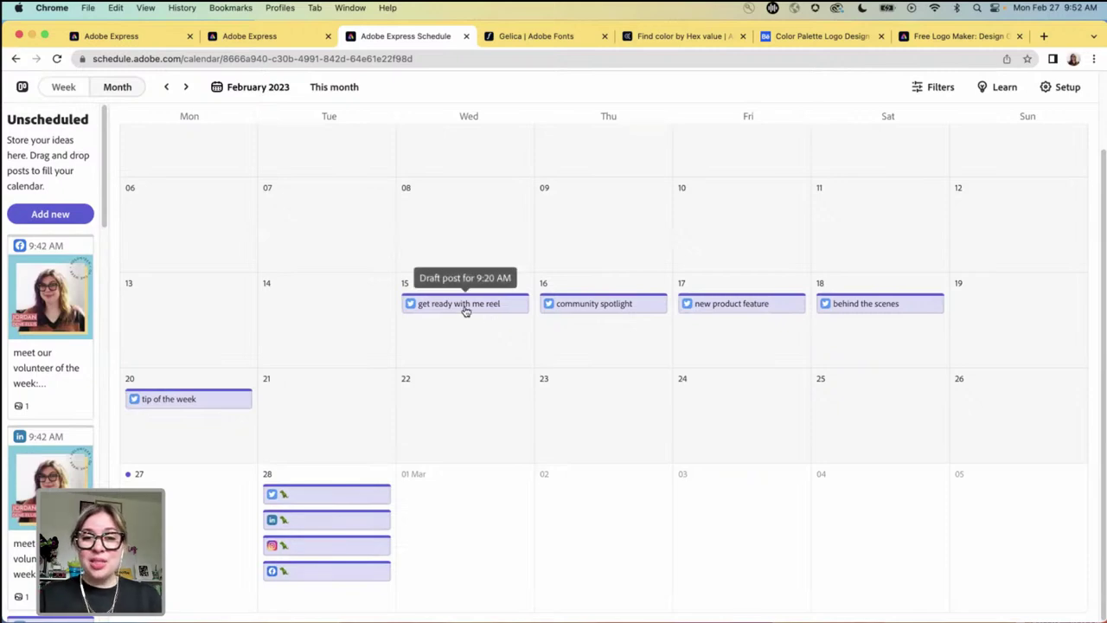
{"action": "left_click", "coordinate": [468, 310]}
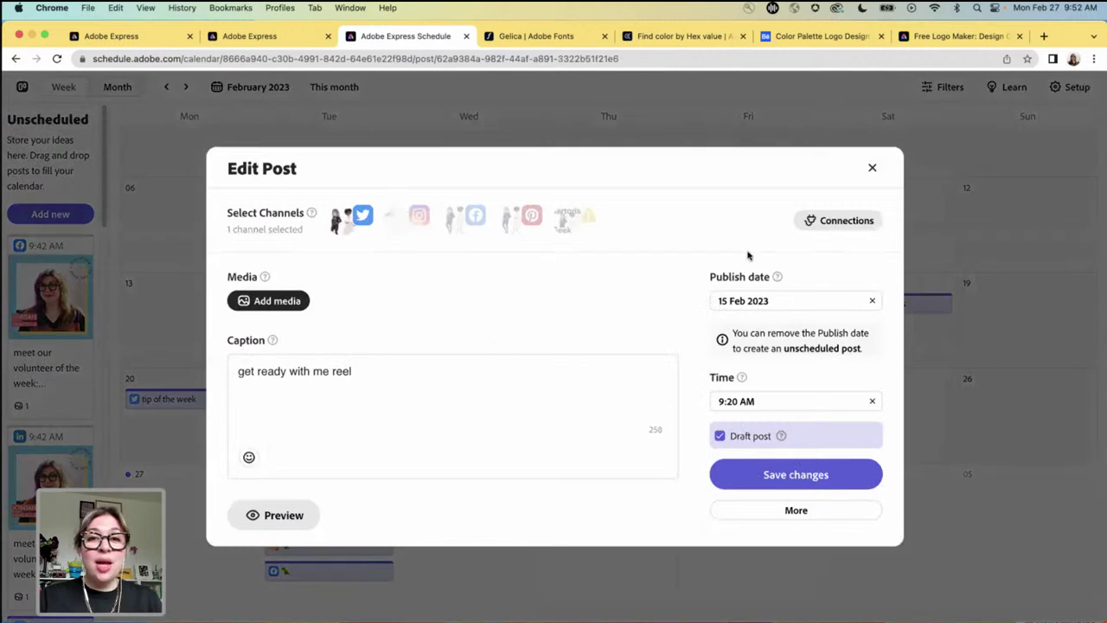
{"action": "left_click", "coordinate": [871, 168]}
{"action": "left_click", "coordinate": [621, 310]}
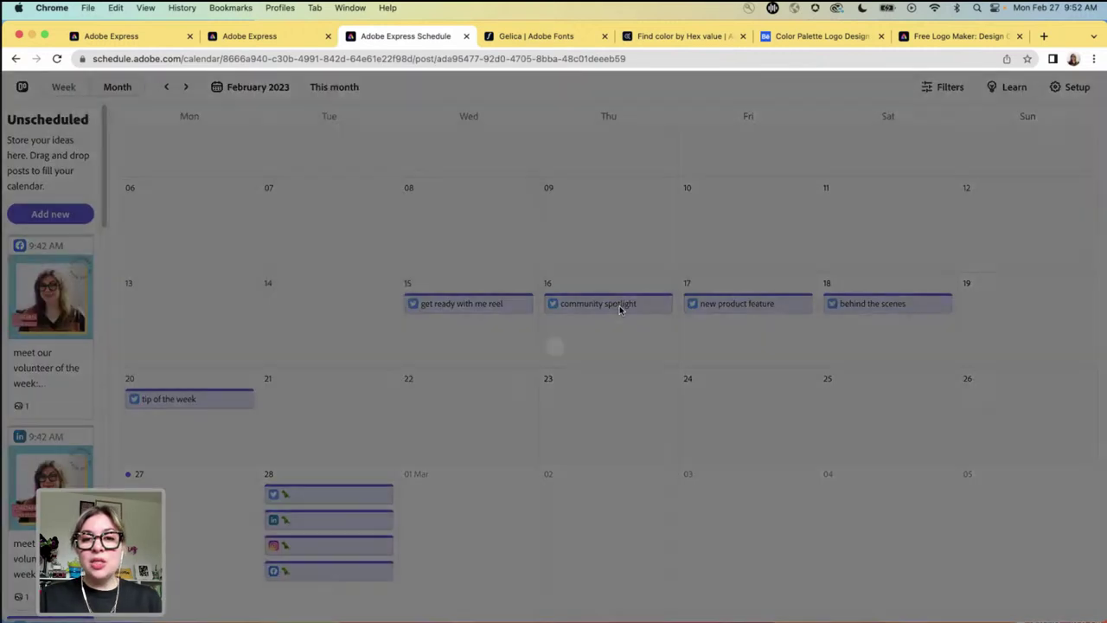
{"action": "left_click", "coordinate": [871, 169]}
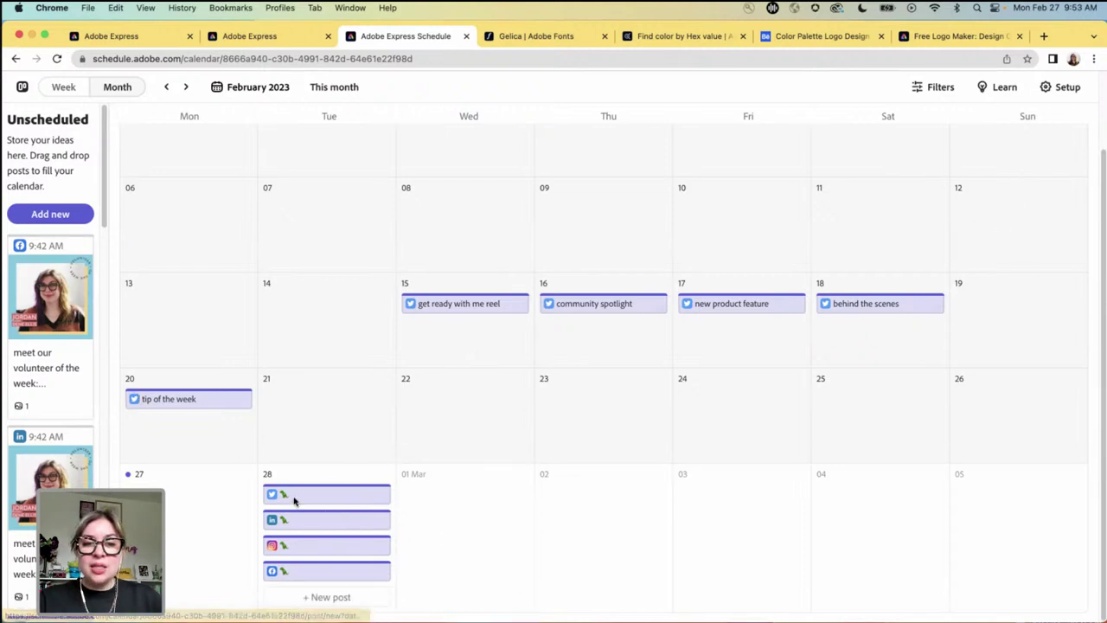
Move the Twitter, LinkedIn, Instagram and Facebook drafts from 28 Feb to 3 March
{"action": "left_click_drag", "start_coordinate": [296, 496], "coordinate": [696, 524]}
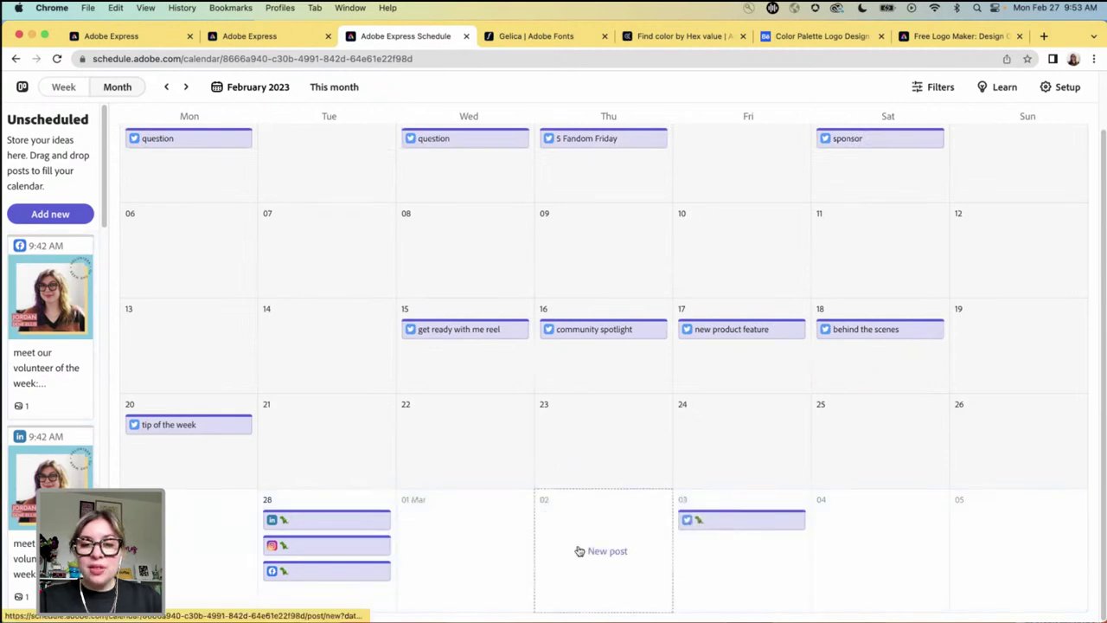
{"action": "left_click_drag", "start_coordinate": [319, 527], "coordinate": [577, 534]}
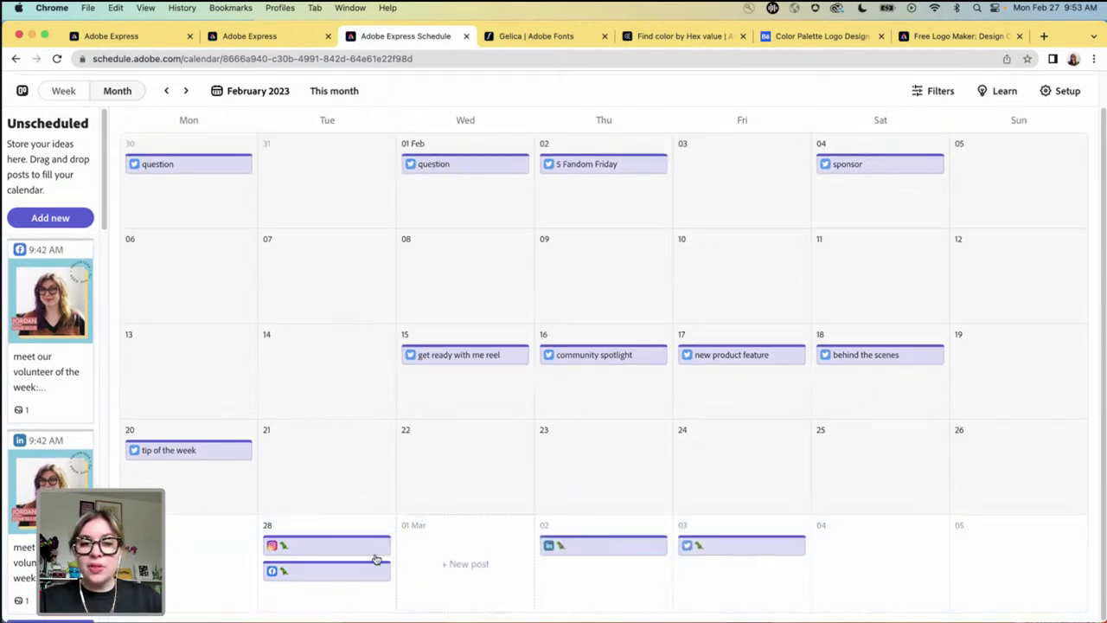
{"action": "left_click_drag", "start_coordinate": [330, 551], "coordinate": [467, 554]}
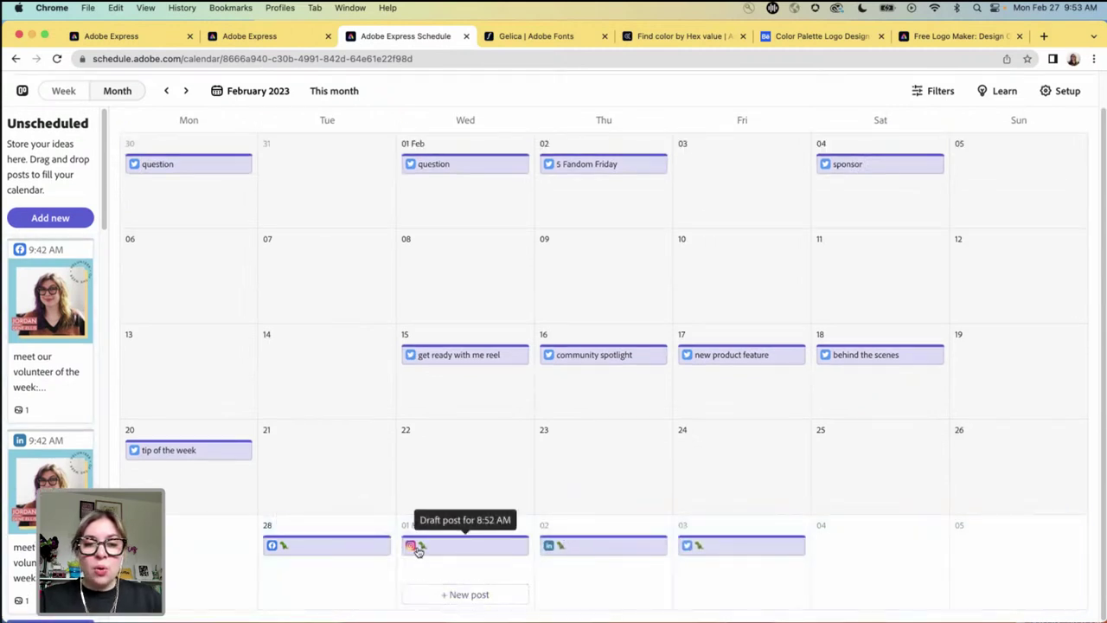
{"action": "left_click_drag", "start_coordinate": [350, 555], "coordinate": [736, 571]}
{"action": "left_click_drag", "start_coordinate": [605, 548], "coordinate": [735, 566]}
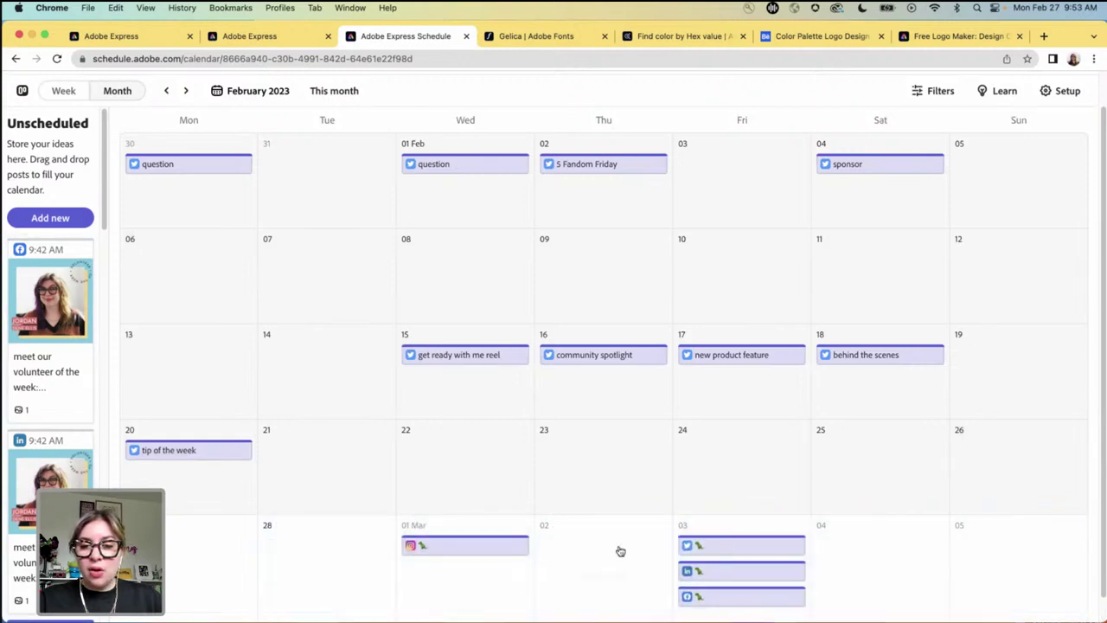
{"action": "left_click_drag", "start_coordinate": [414, 547], "coordinate": [742, 524]}
{"action": "scroll", "coordinate": [816, 544], "scroll_direction": "down", "scroll_amount": 2}
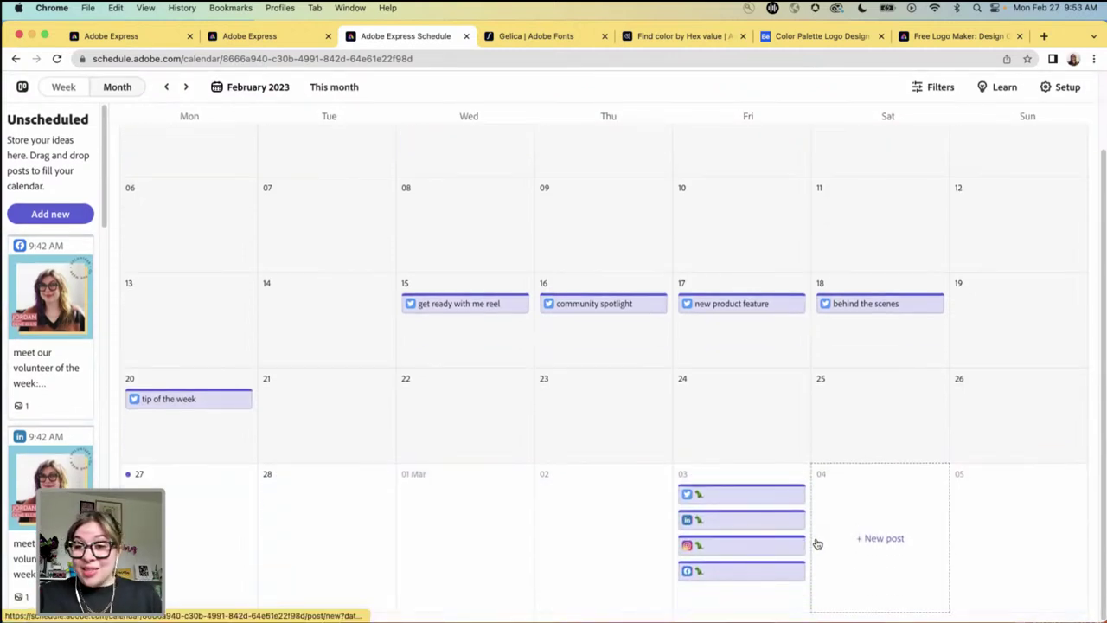
Open the 3 March Twitter draft, then duplicate it and discard the duplicate
{"action": "left_click", "coordinate": [728, 496]}
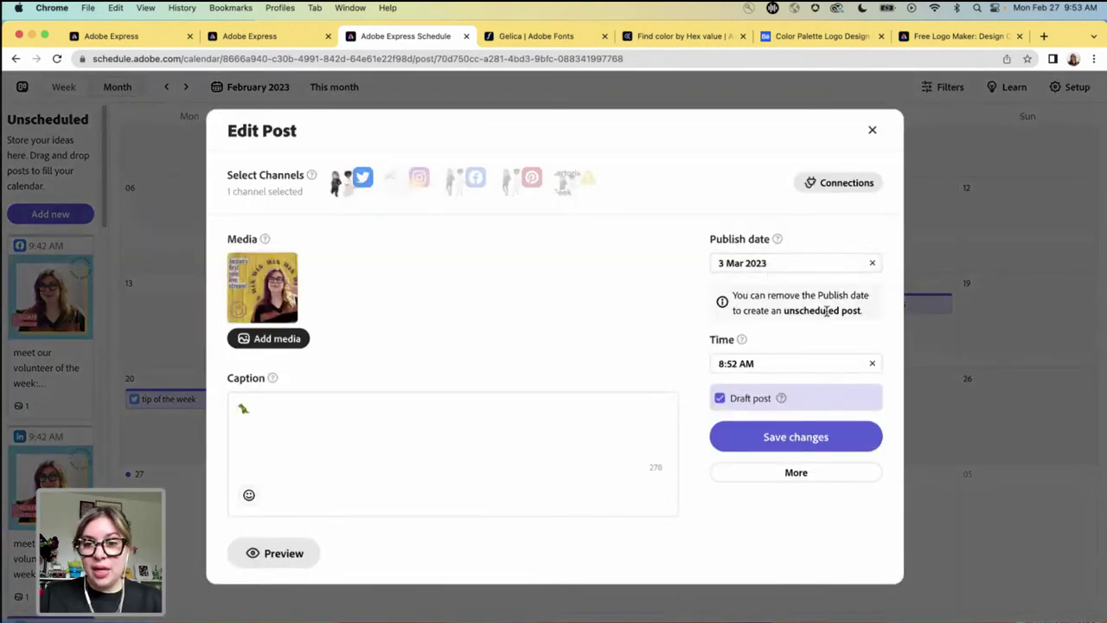
{"action": "left_click", "coordinate": [871, 129]}
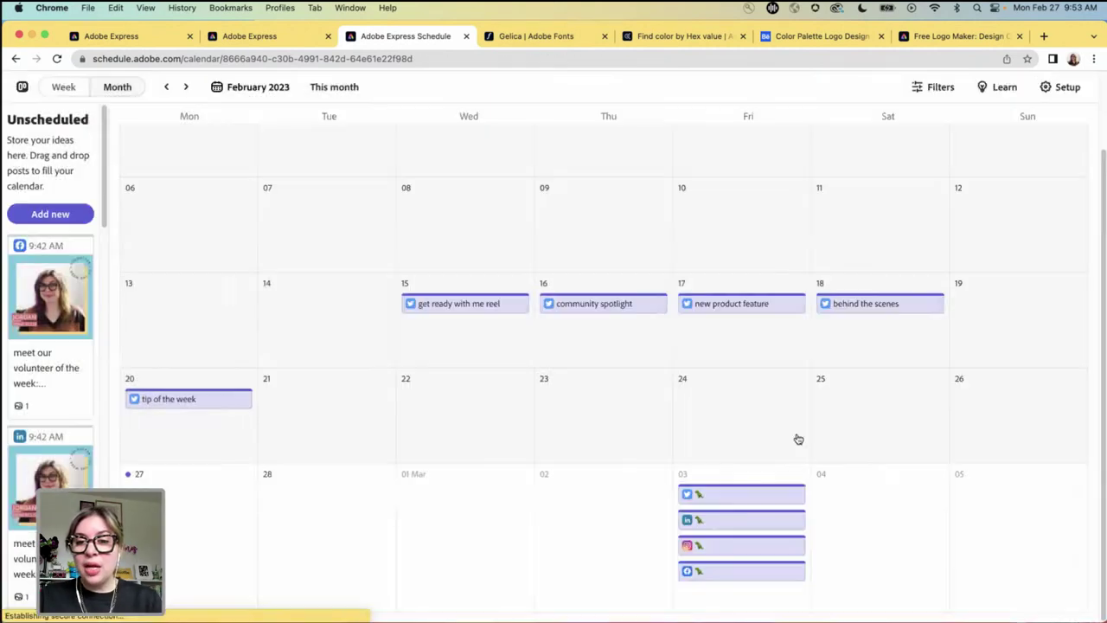
{"action": "right_click", "coordinate": [734, 504]}
{"action": "left_click", "coordinate": [786, 574]}
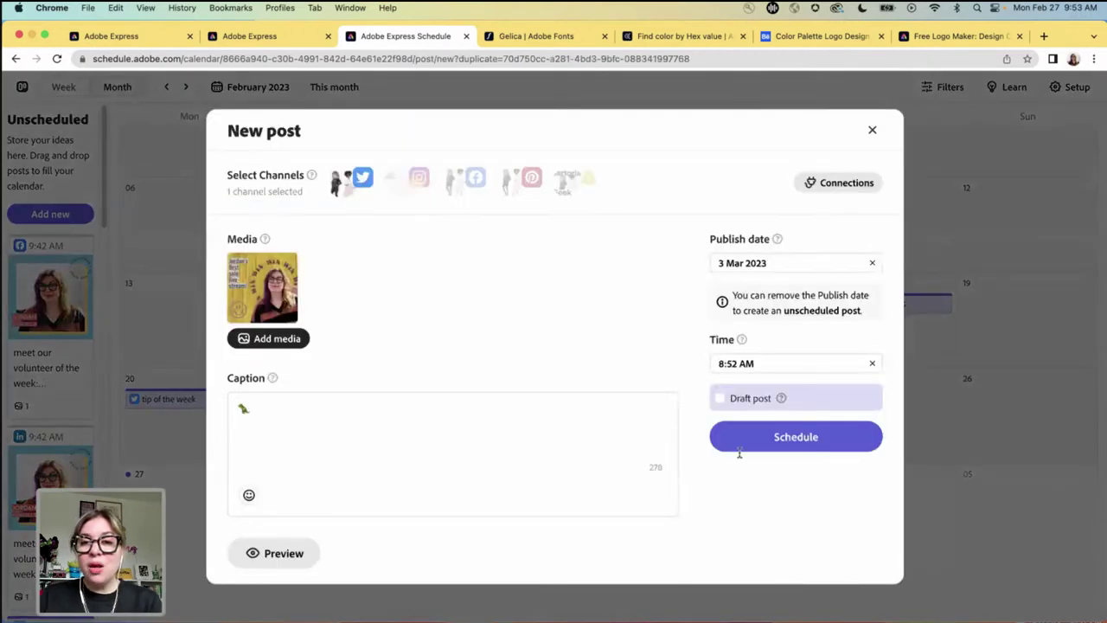
{"action": "left_click", "coordinate": [872, 130]}
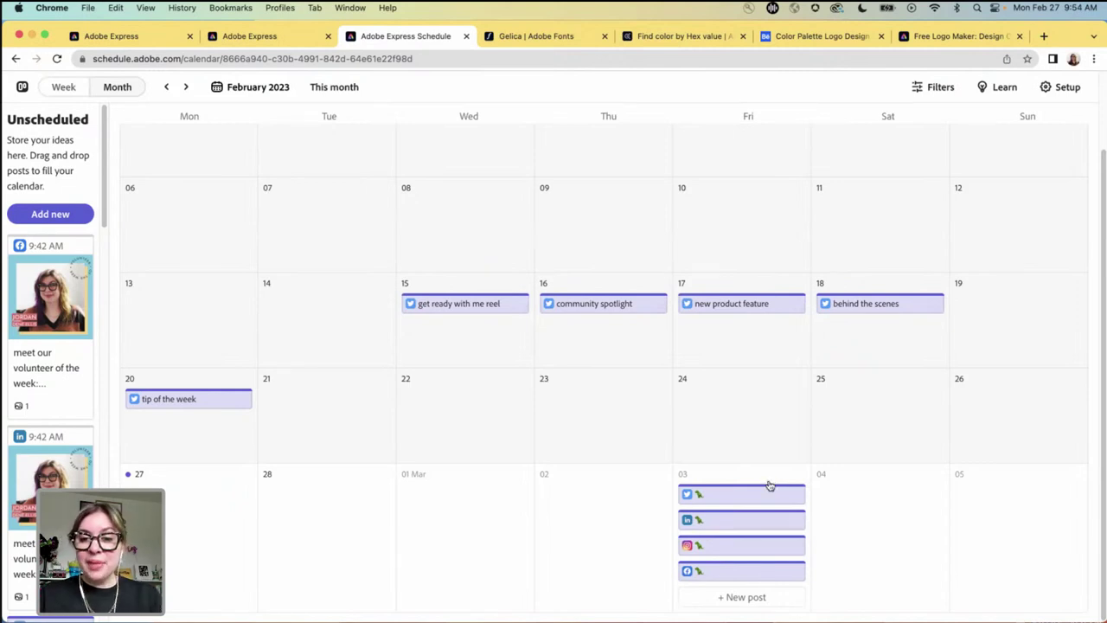
Duplicate another 3 March post and discard the copy without scheduling
{"action": "right_click", "coordinate": [738, 552]}
{"action": "left_click", "coordinate": [788, 514]}
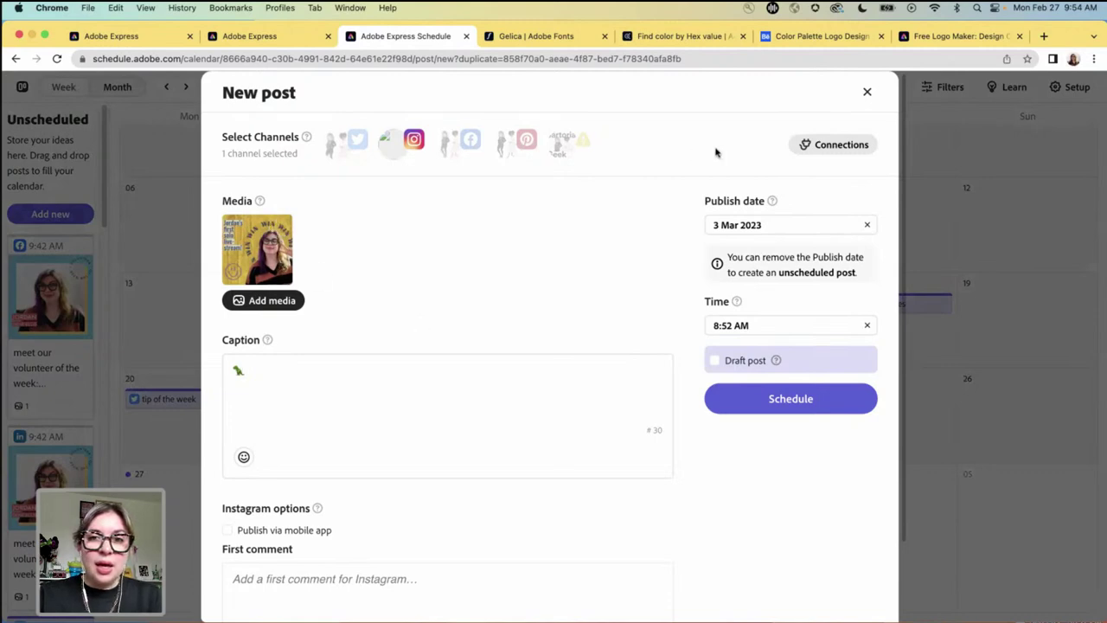
{"action": "left_click", "coordinate": [866, 92]}
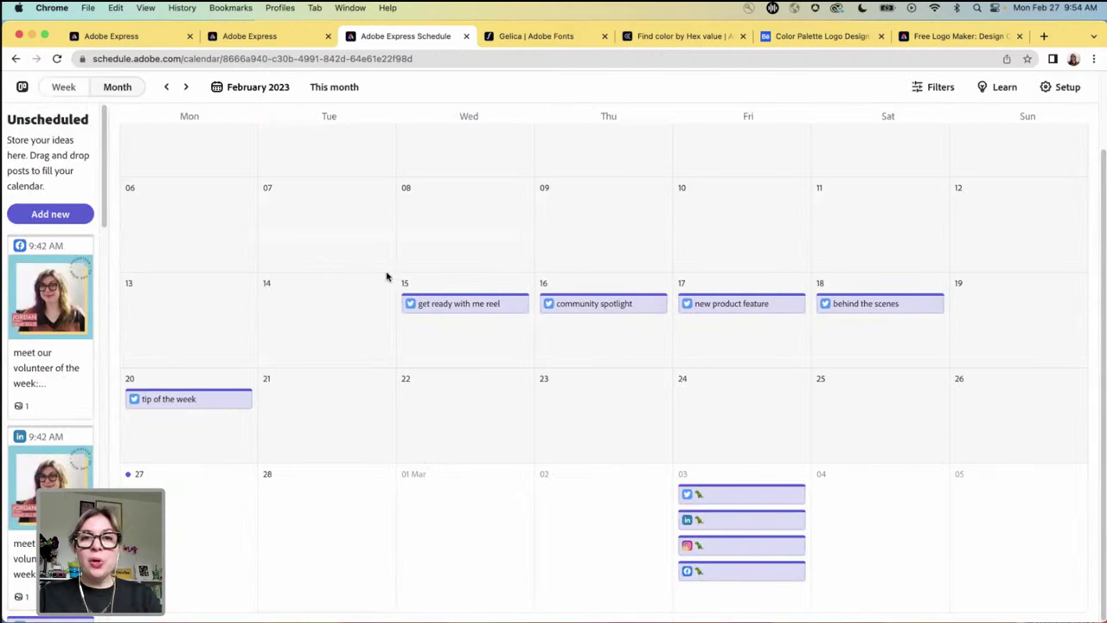
Start a new post with the colourful-houses palette project attached as media
{"action": "scroll", "coordinate": [169, 244], "scroll_direction": "up", "scroll_amount": 3}
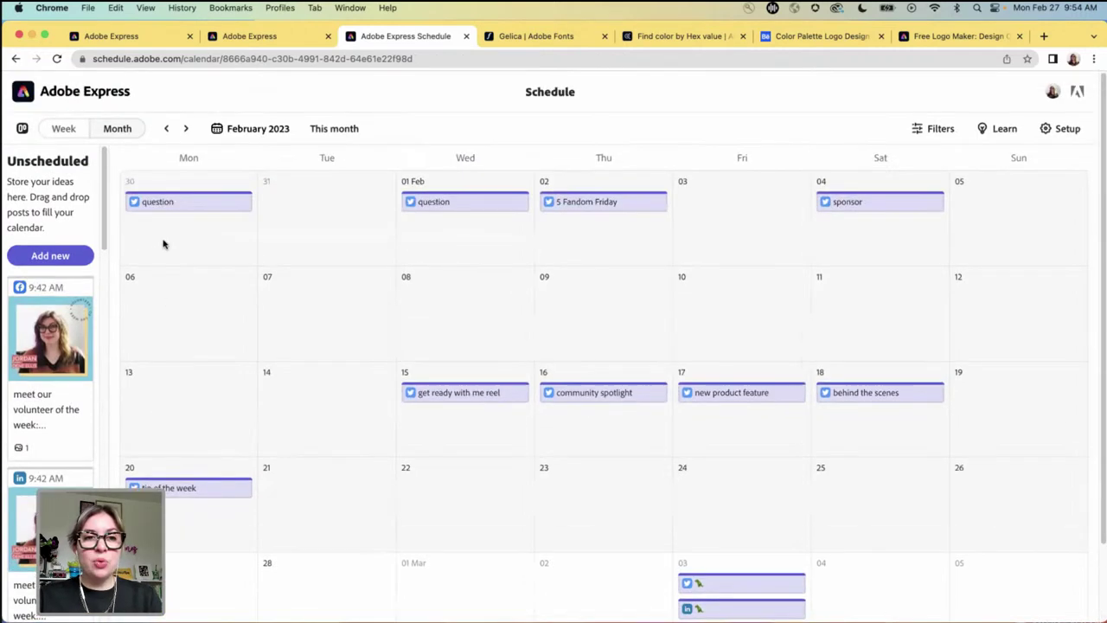
{"action": "left_click", "coordinate": [61, 258]}
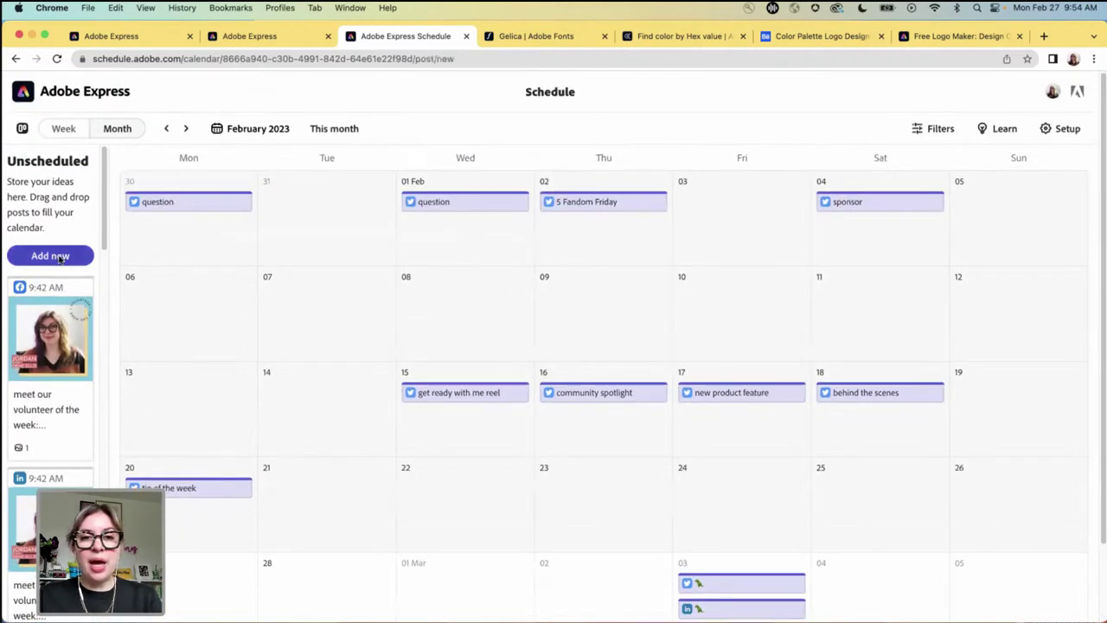
{"action": "left_click", "coordinate": [278, 302]}
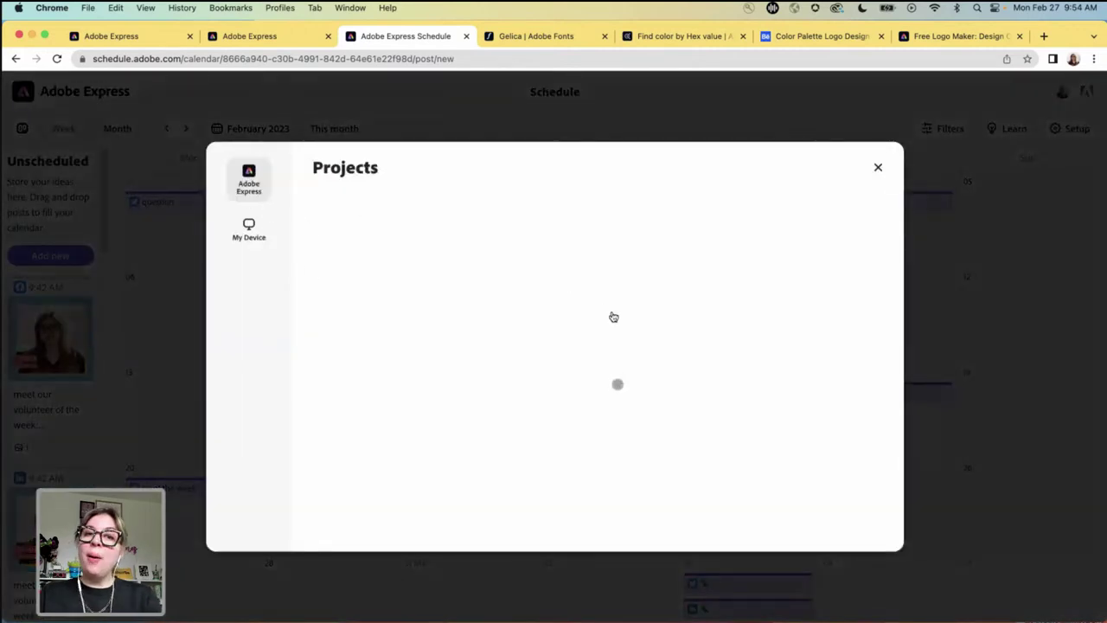
{"action": "scroll", "coordinate": [500, 361], "scroll_direction": "down", "scroll_amount": 1}
{"action": "scroll", "coordinate": [766, 323], "scroll_direction": "down", "scroll_amount": 5}
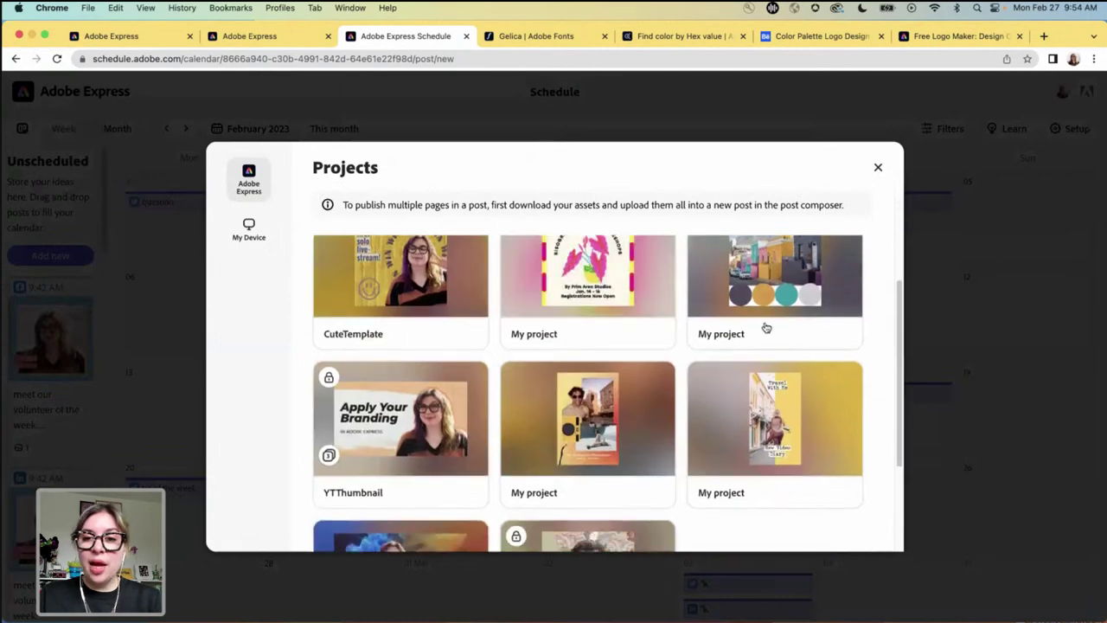
{"action": "scroll", "coordinate": [873, 354], "scroll_direction": "up", "scroll_amount": 3}
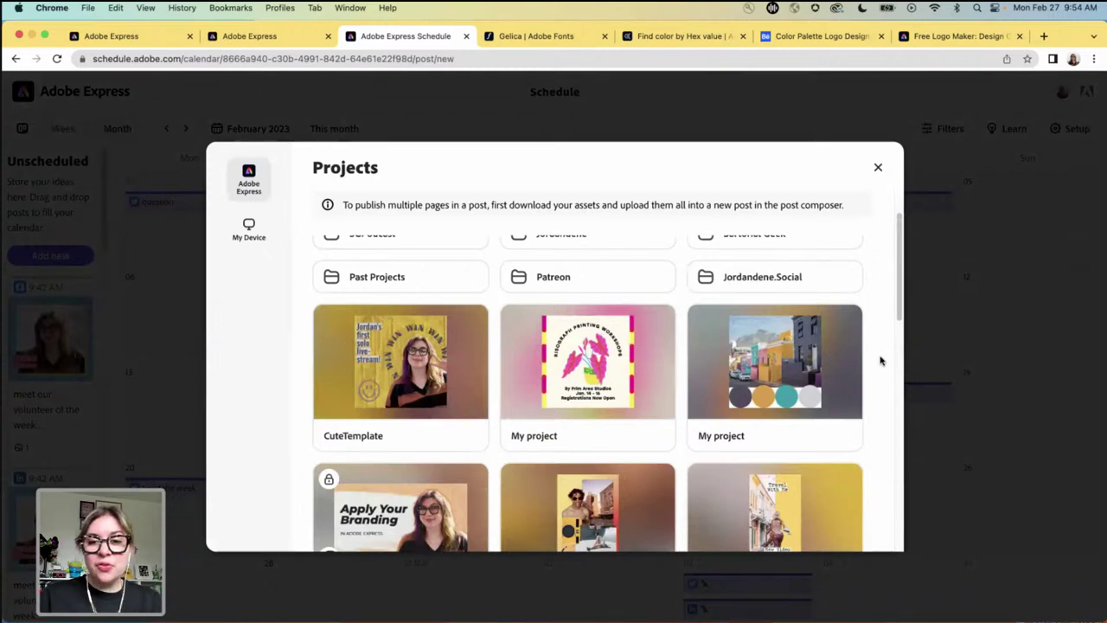
{"action": "left_click", "coordinate": [708, 326]}
{"action": "left_click", "coordinate": [838, 521]}
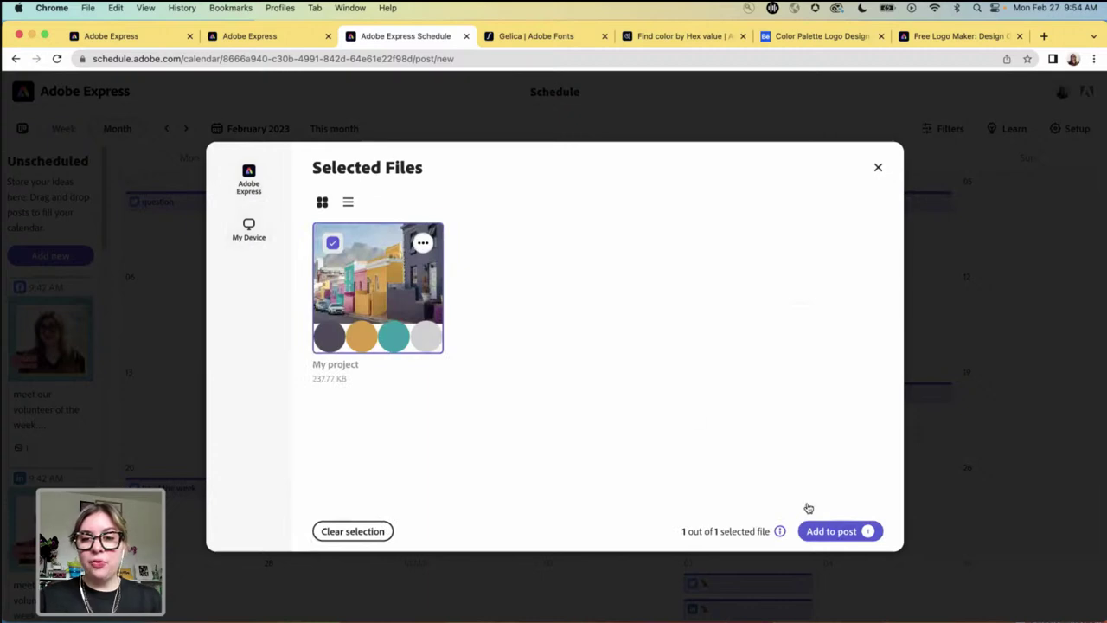
{"action": "left_click", "coordinate": [820, 530]}
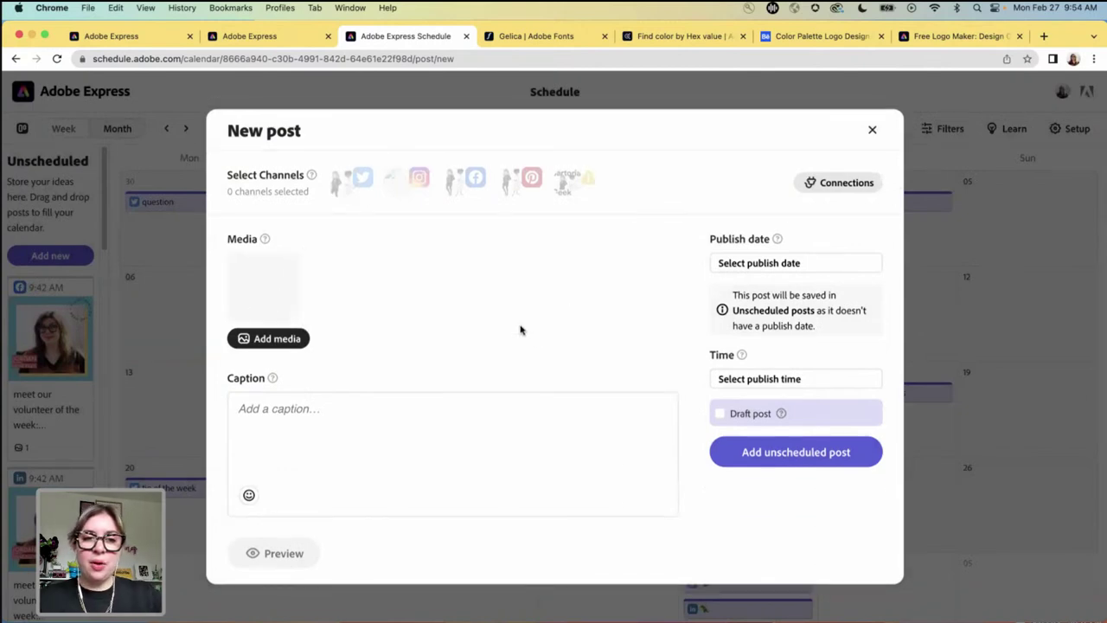
Caption it 'gfkghfhj' and add it as a Twitter draft on 28 February
{"action": "left_click", "coordinate": [294, 463]}
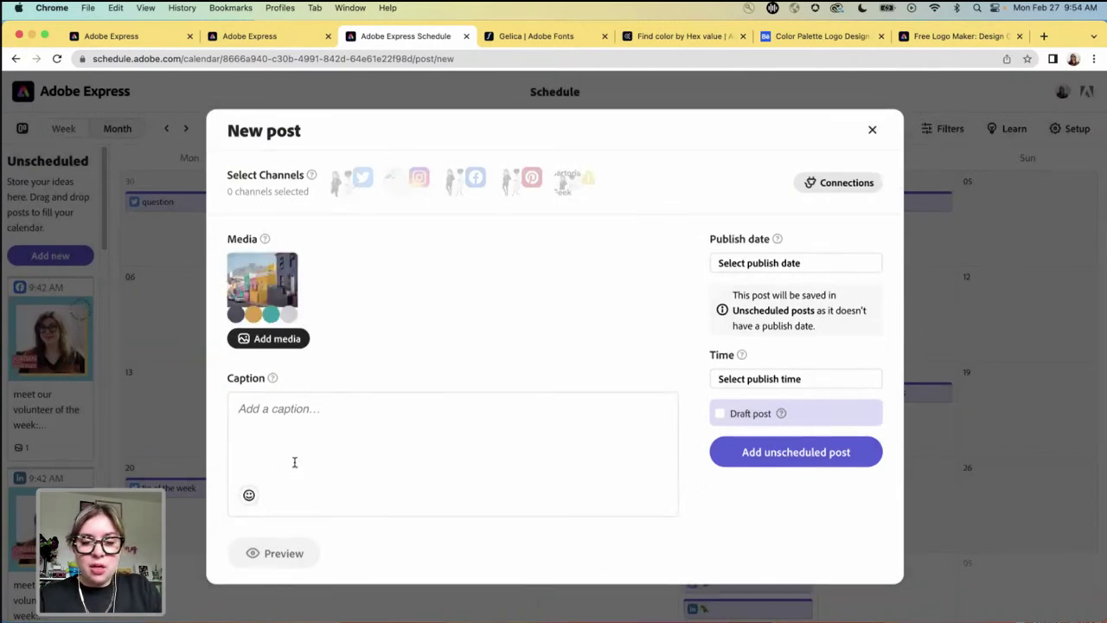
{"action": "type", "text": "gfkghfhj"}
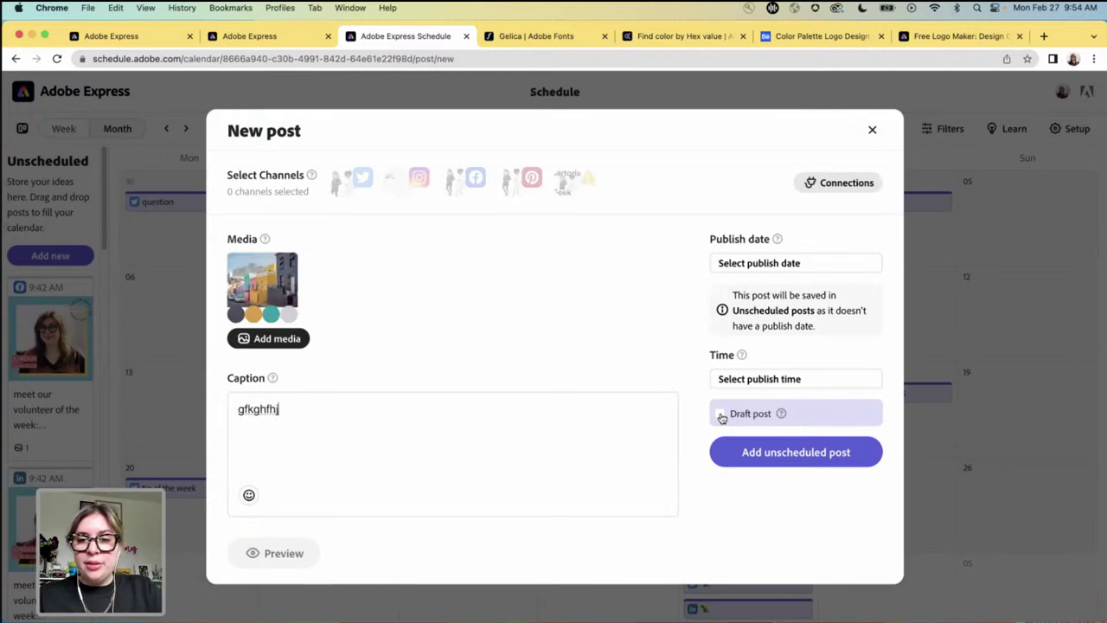
{"action": "left_click", "coordinate": [721, 413]}
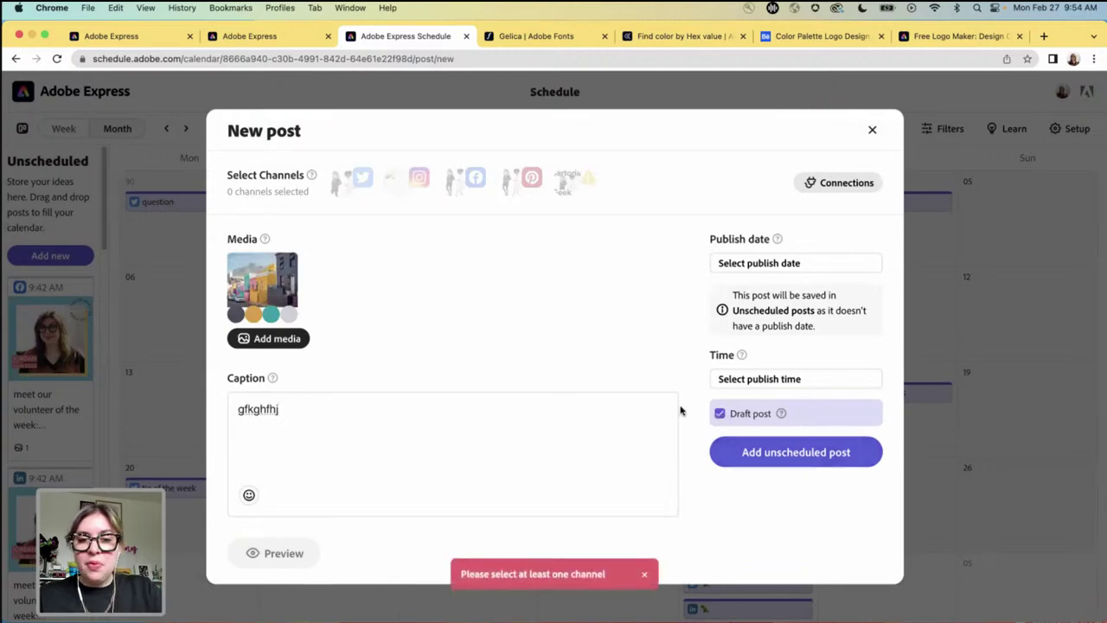
{"action": "left_click", "coordinate": [343, 180]}
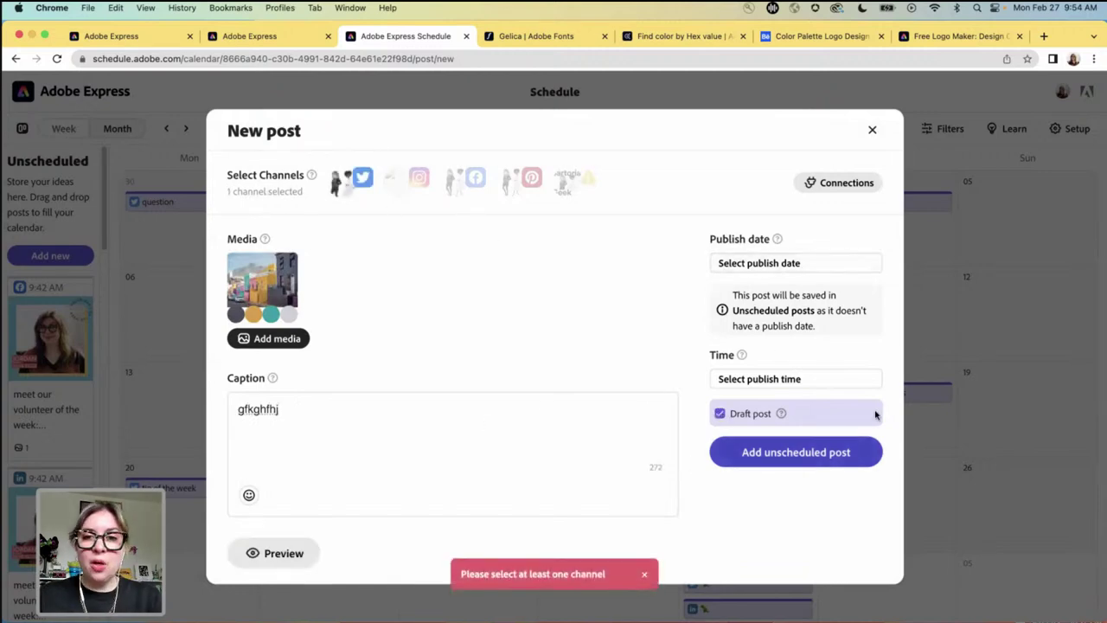
{"action": "left_click", "coordinate": [848, 263]}
{"action": "left_click", "coordinate": [754, 440]}
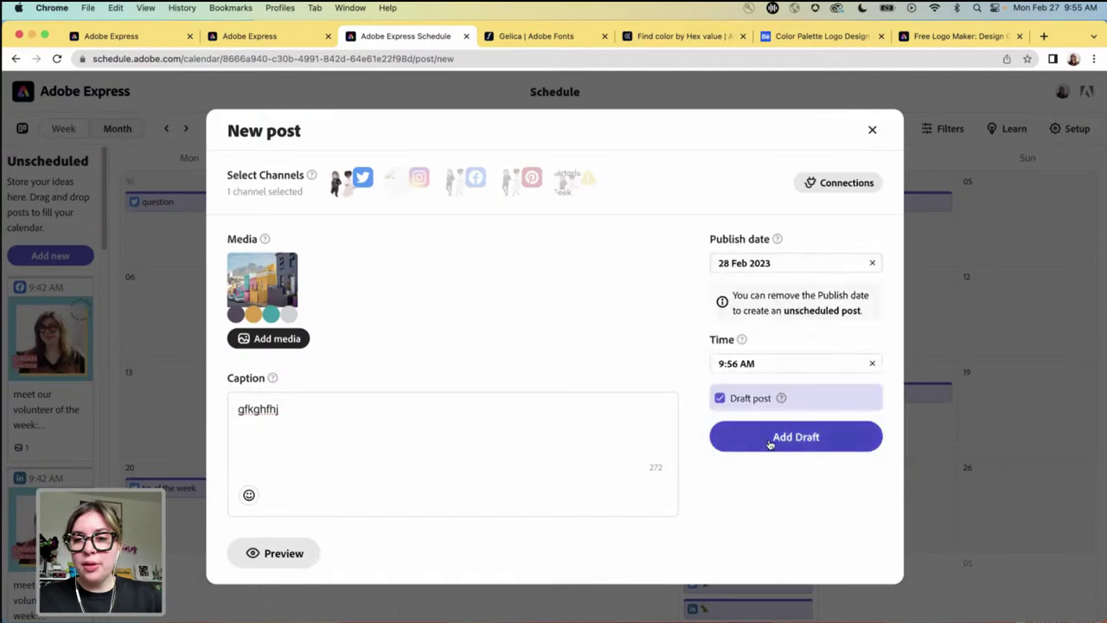
{"action": "left_click", "coordinate": [801, 445]}
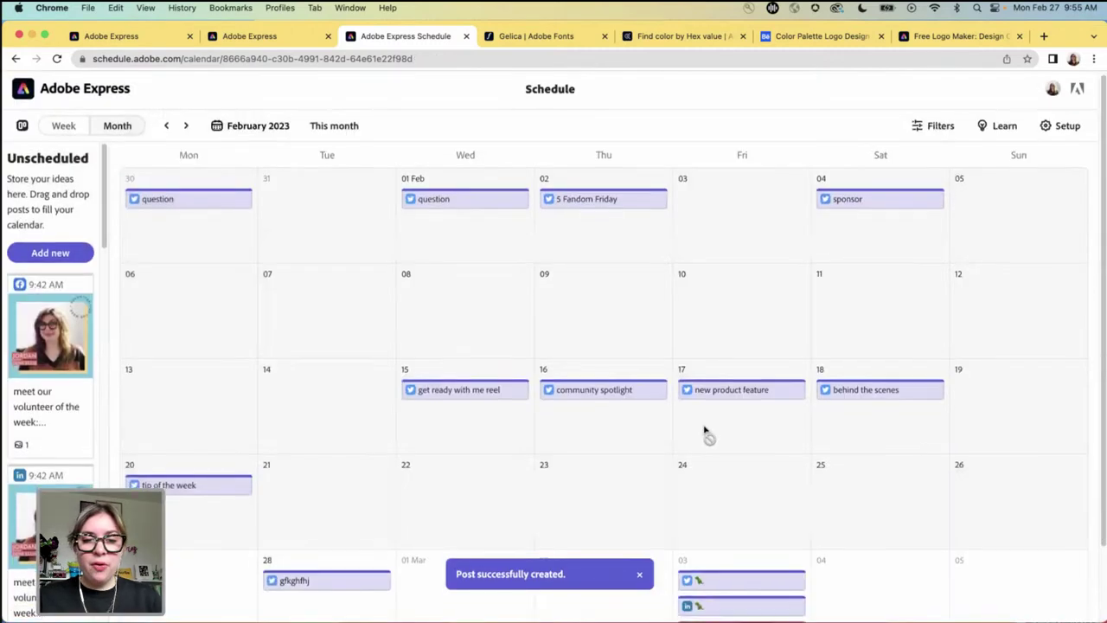
Switch between the open design tabs back to the colourful-houses palette design
{"action": "scroll", "coordinate": [704, 435], "scroll_direction": "down", "scroll_amount": 2}
{"action": "left_click_drag", "start_coordinate": [346, 494], "coordinate": [381, 499]}
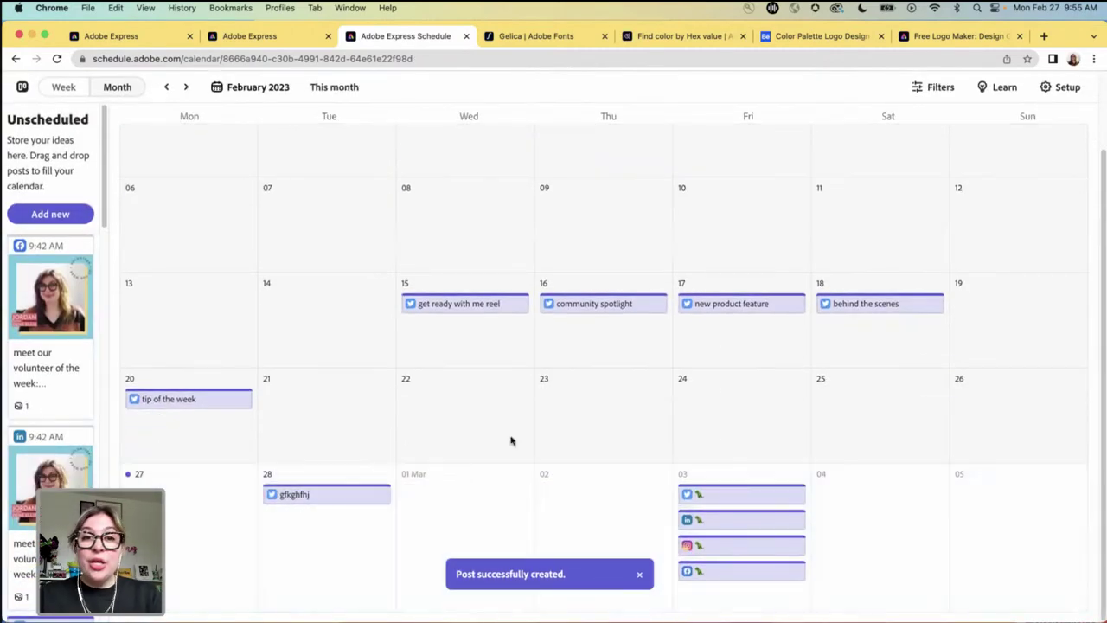
{"action": "left_click", "coordinate": [124, 38]}
{"action": "left_click", "coordinate": [249, 38]}
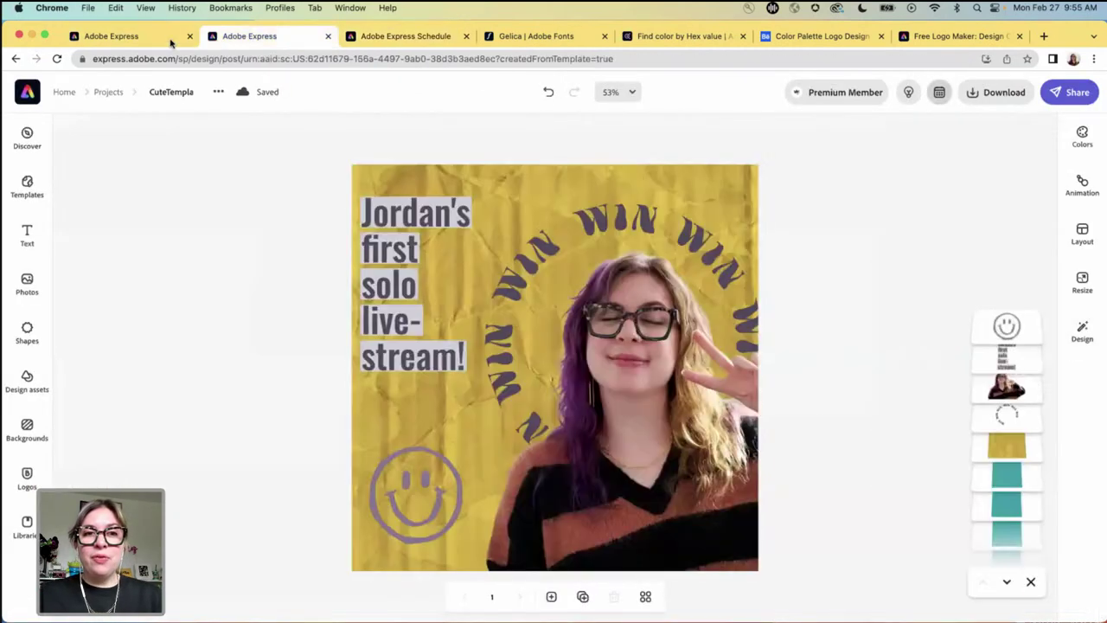
{"action": "left_click", "coordinate": [173, 39]}
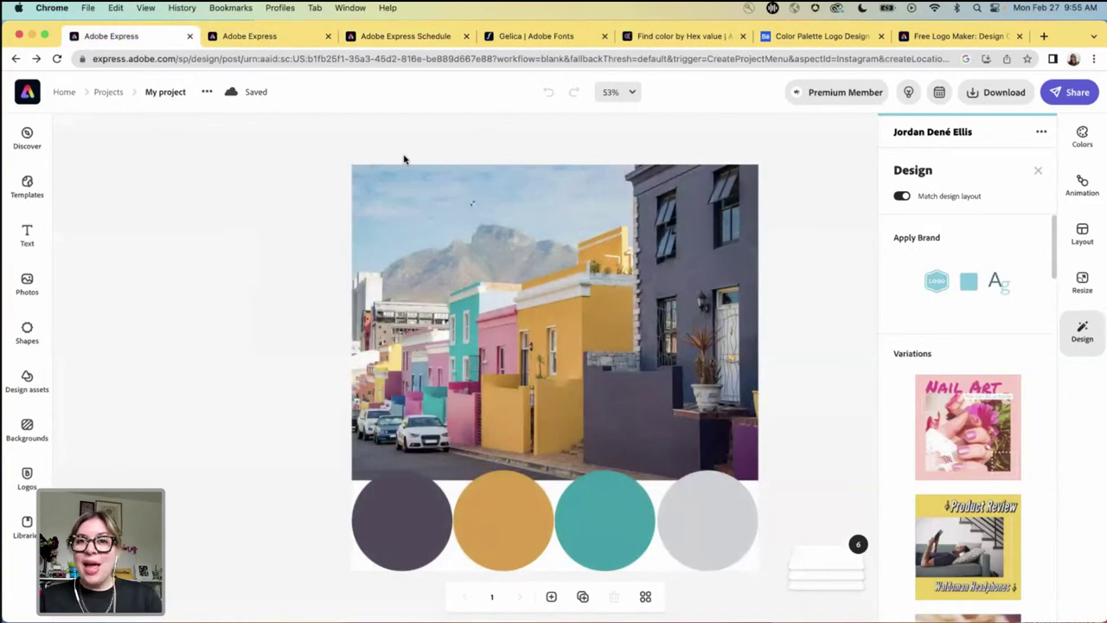